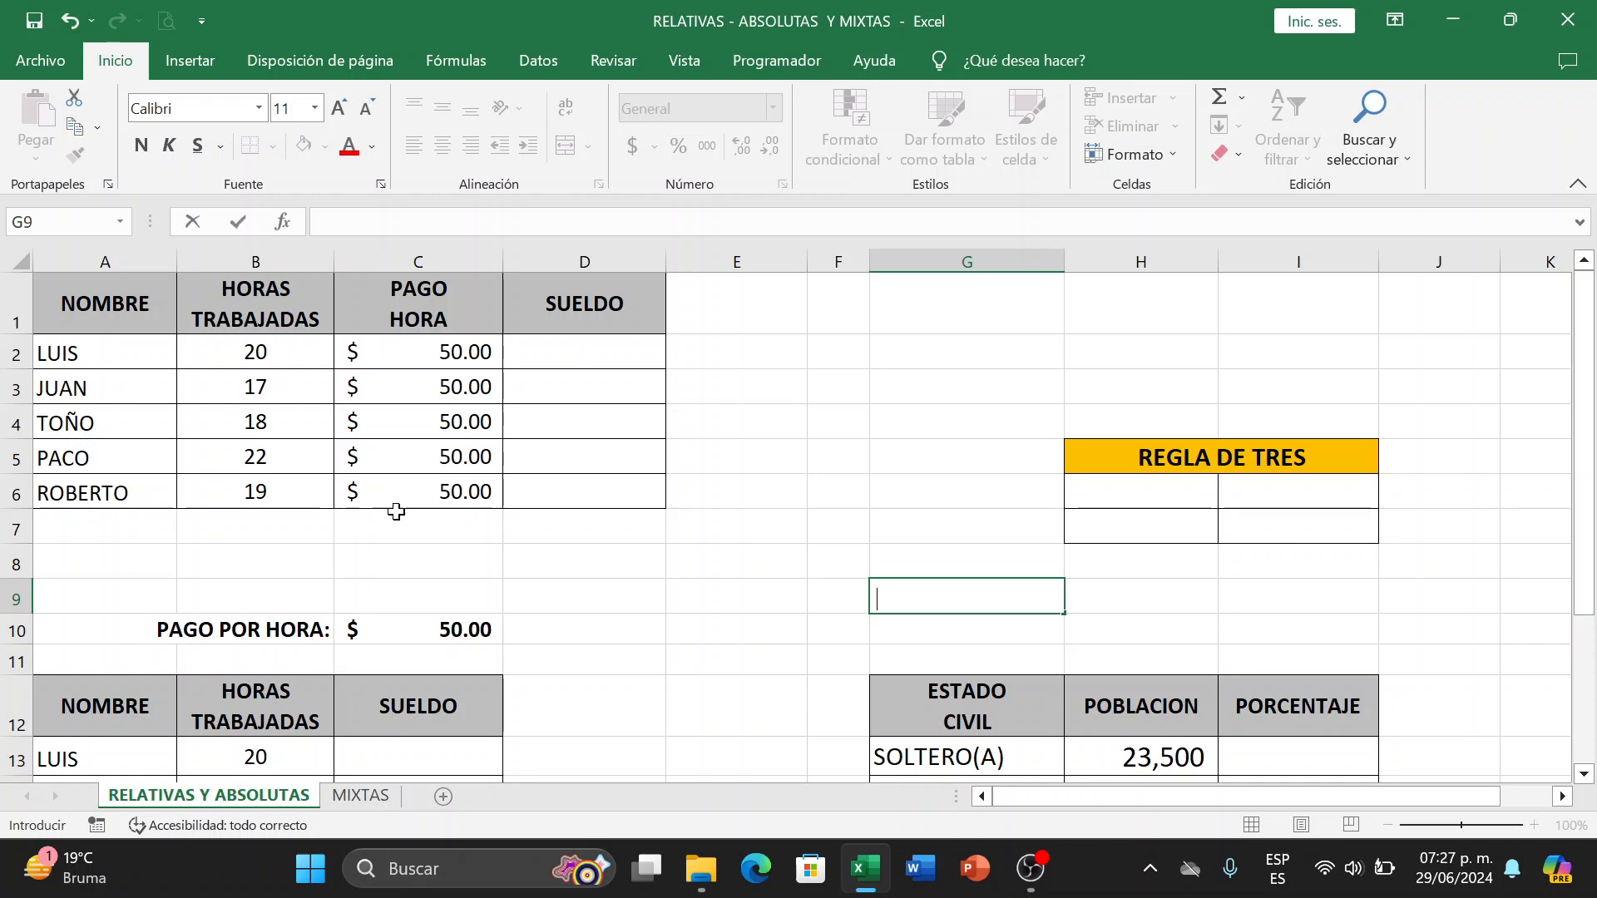
# Enter the formula =B2*C2 in D2 to calculate the first employee's SUELDO in the upper table.
pyautogui.click(581, 353)
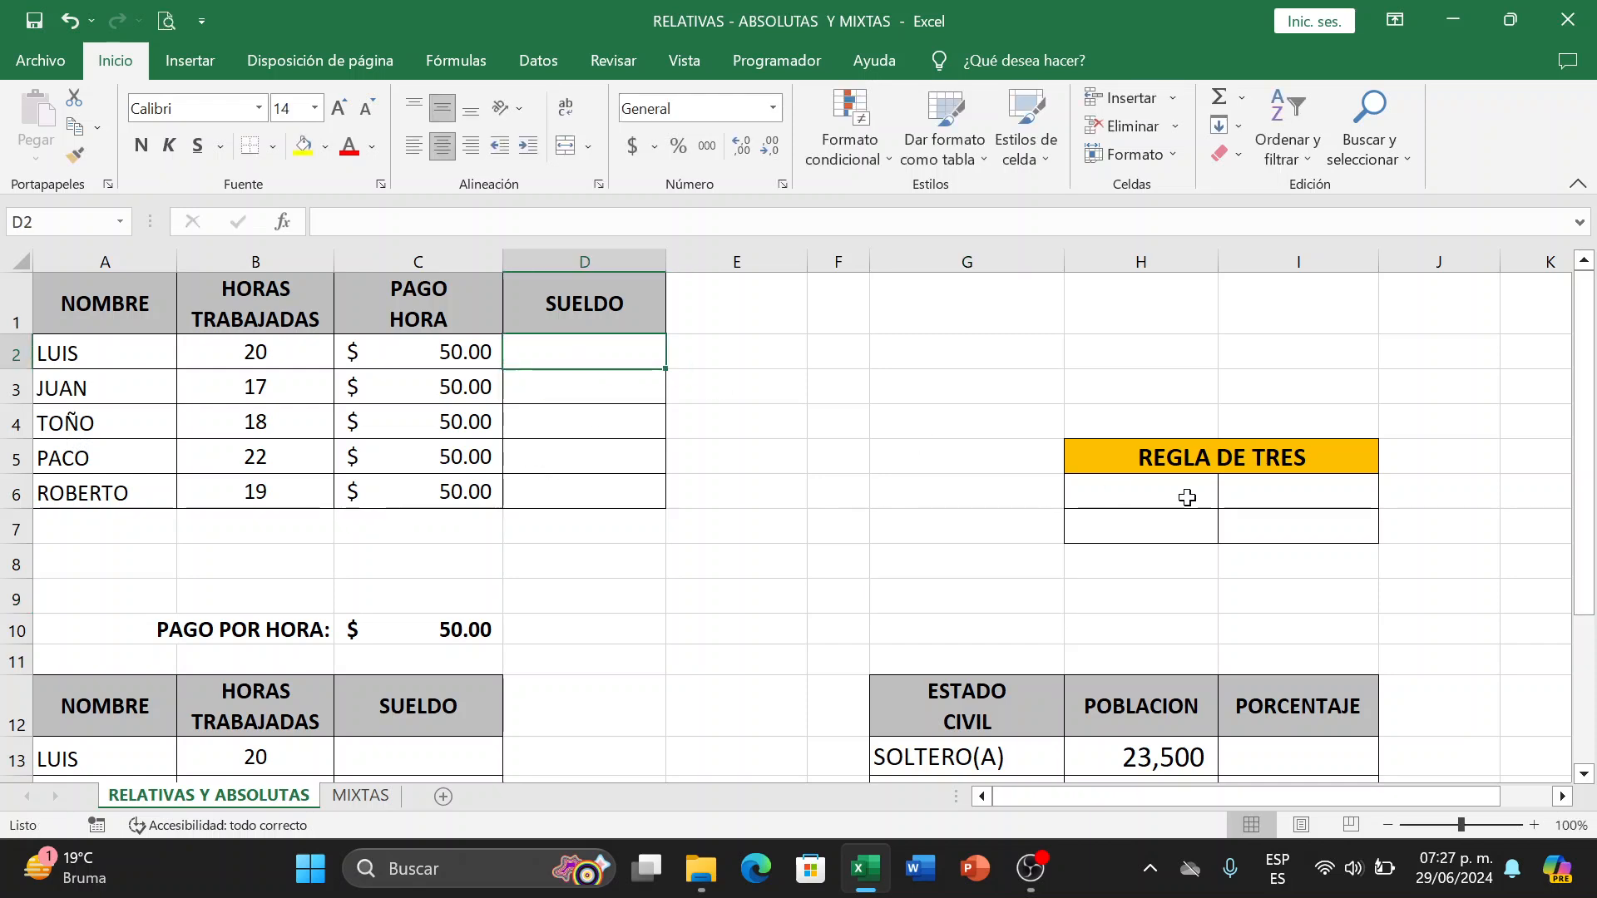
pyautogui.write('=')
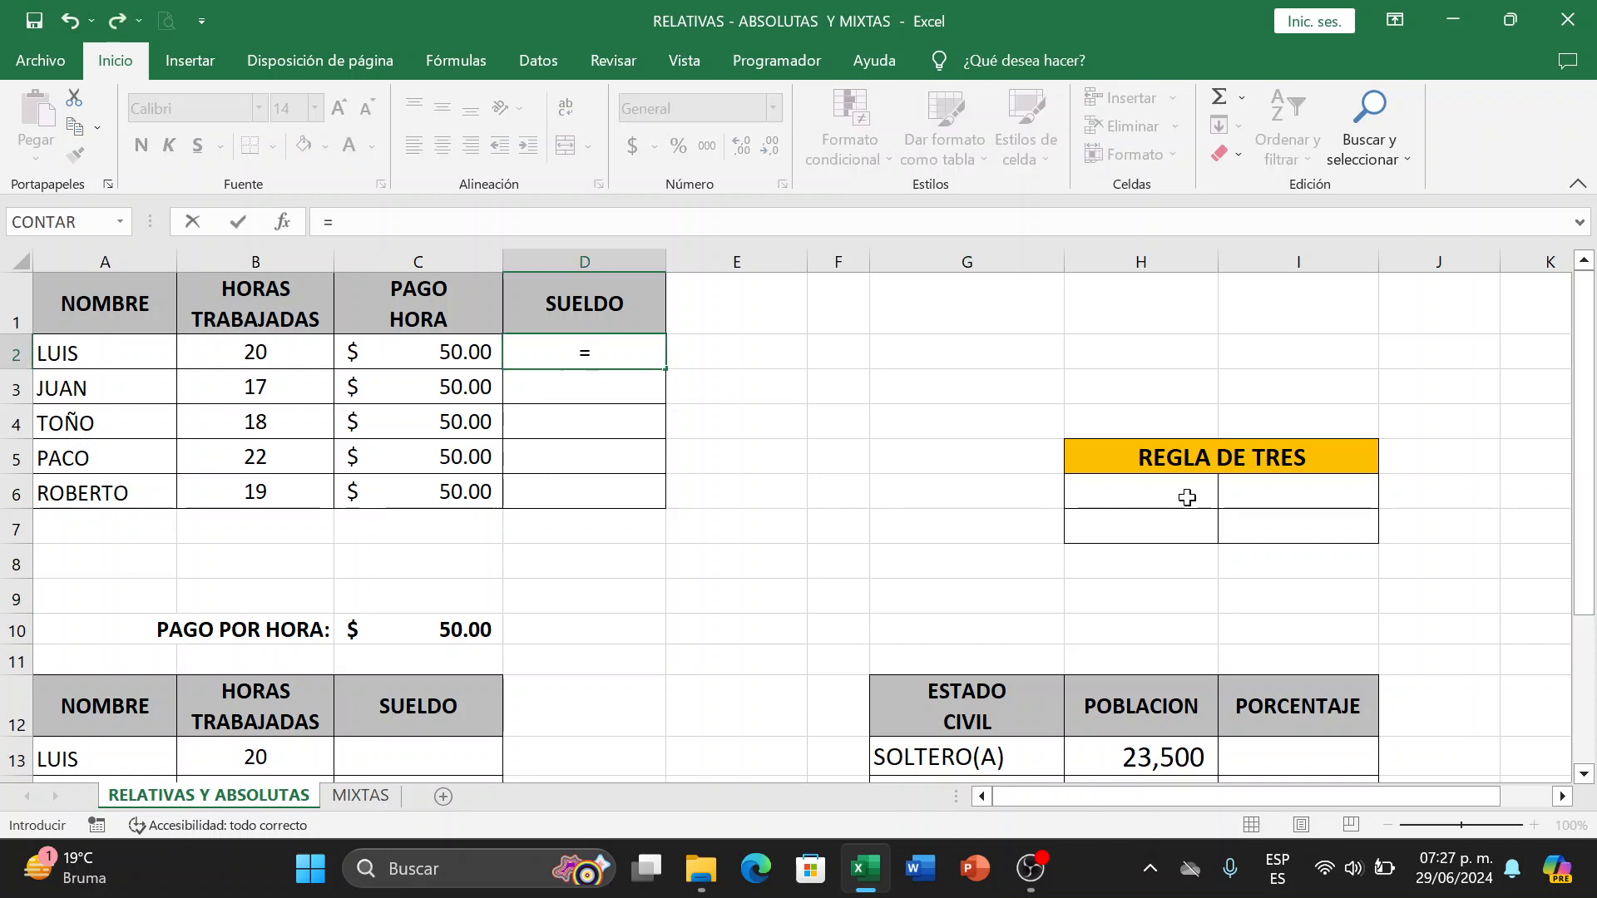
pyautogui.click(230, 355)
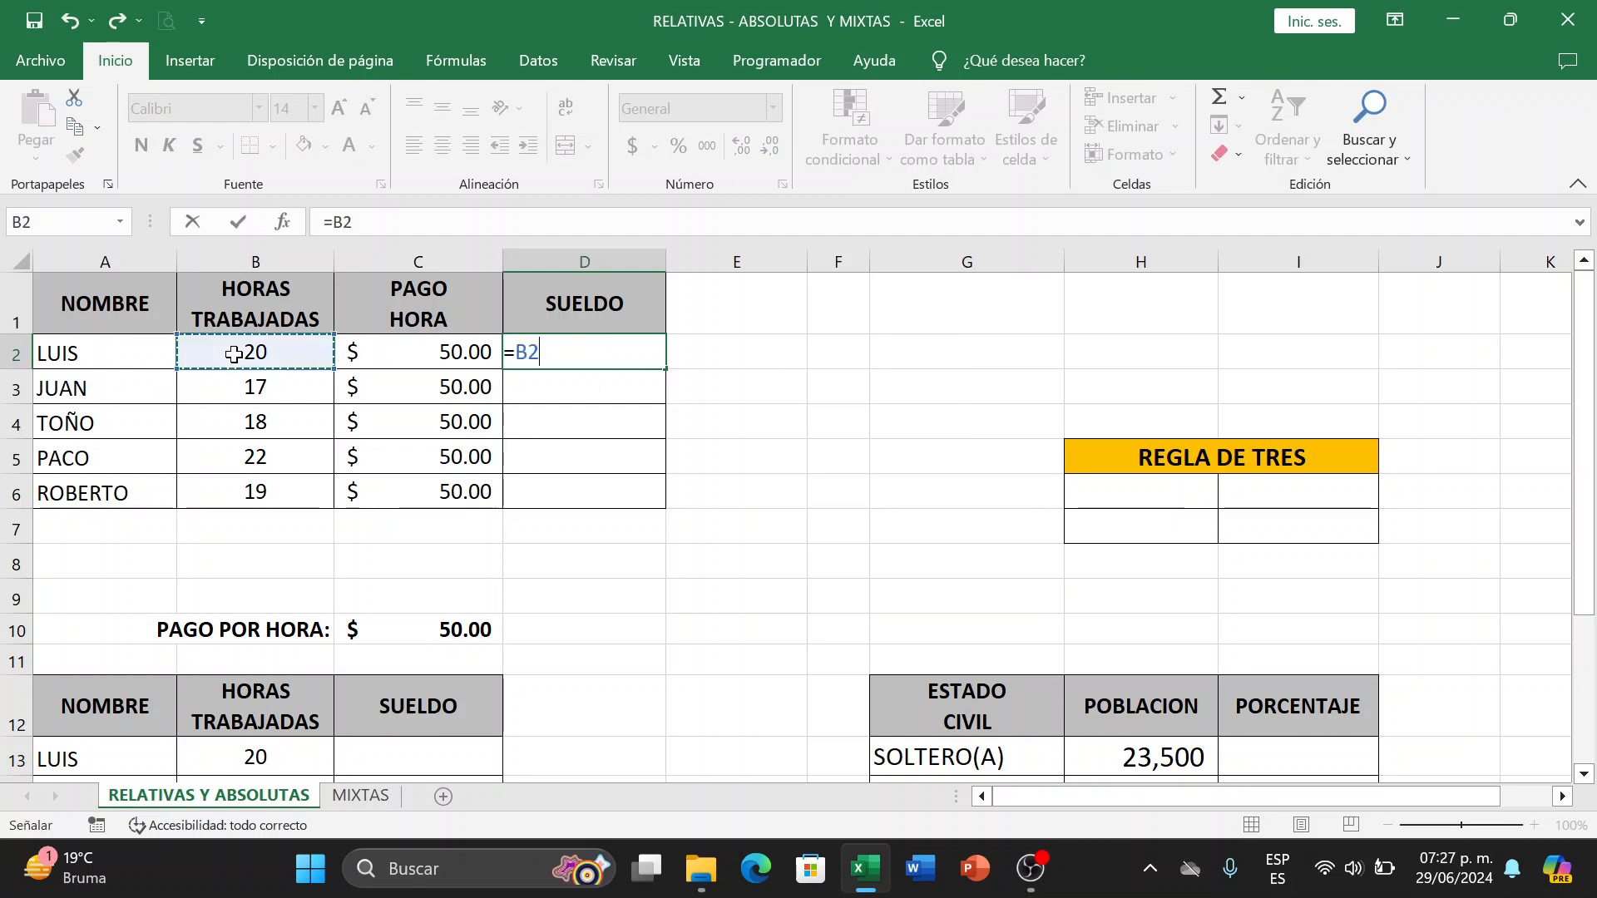
pyautogui.write('*')
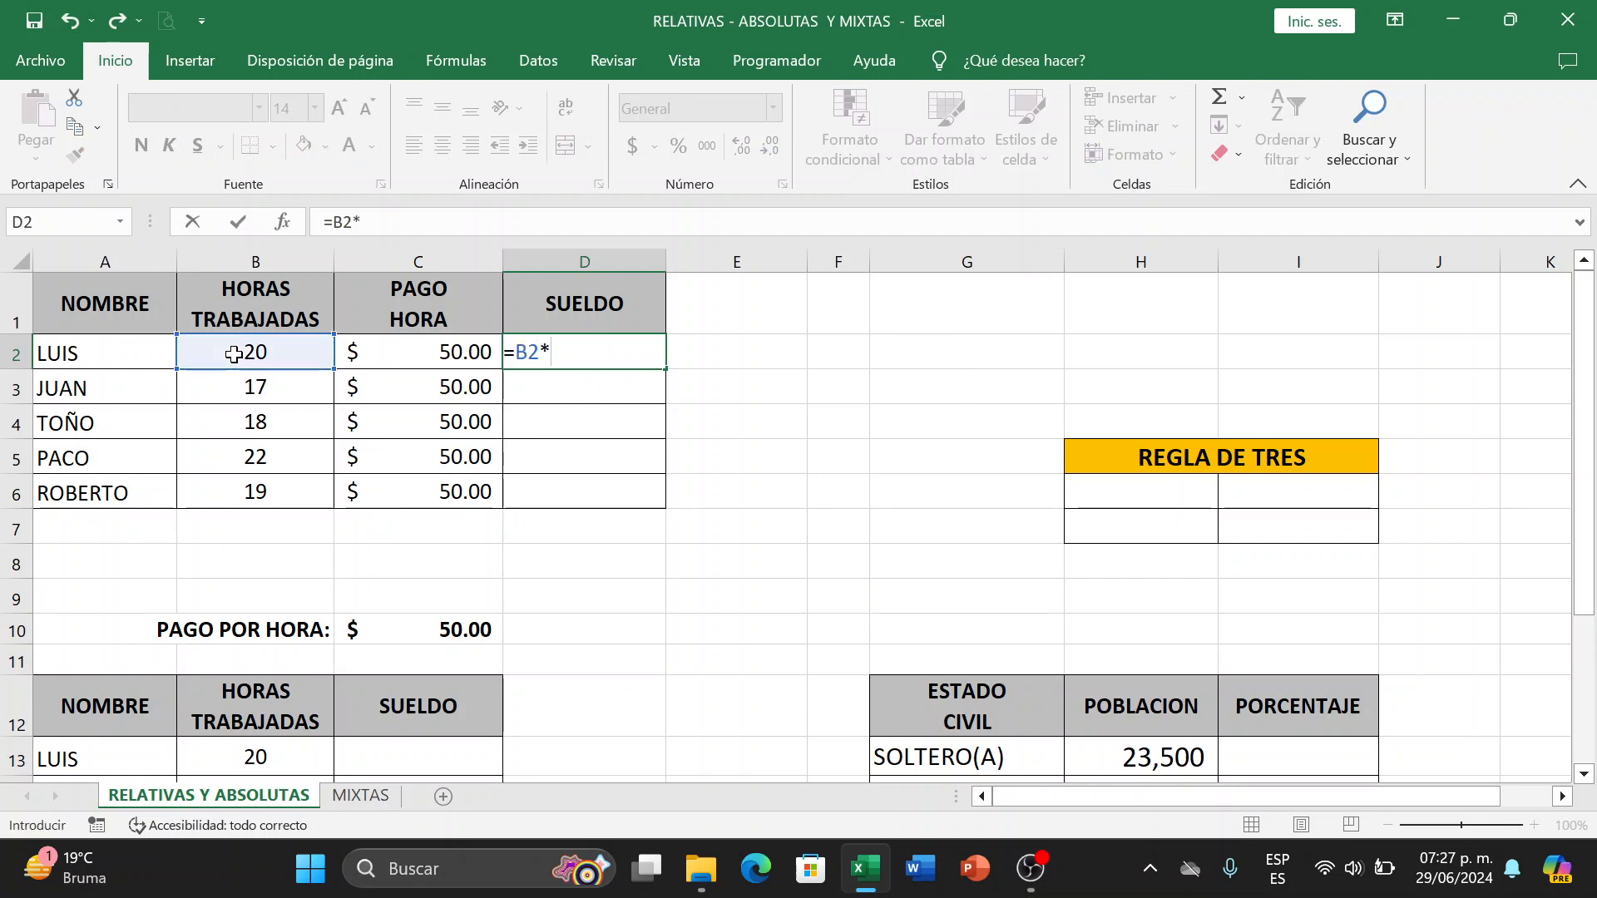
pyautogui.click(441, 356)
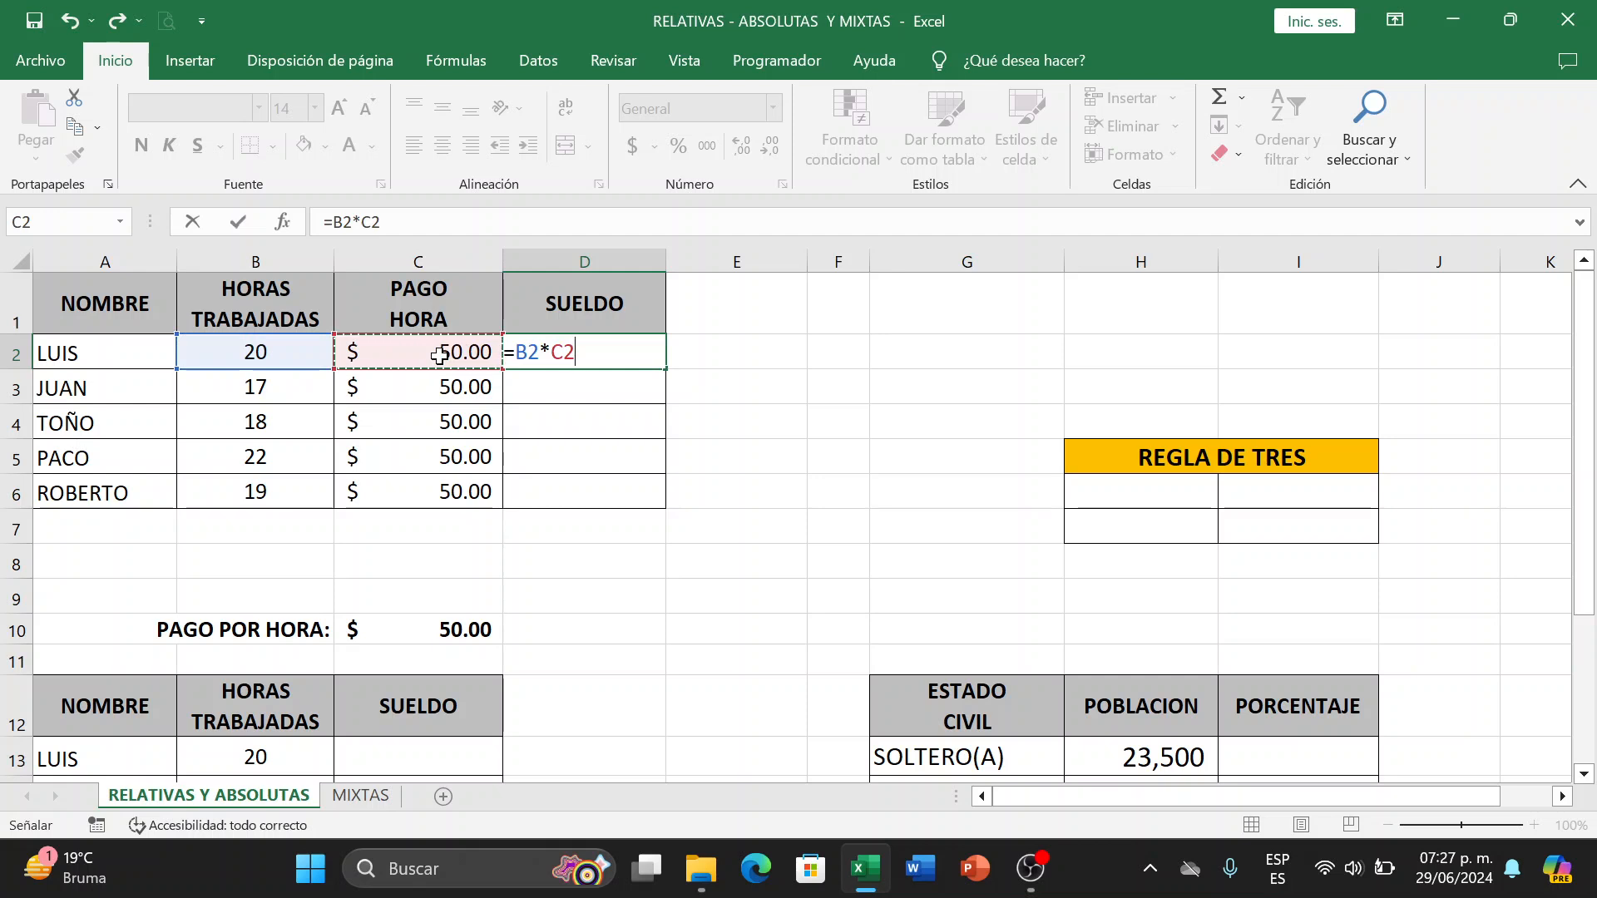
pyautogui.press('Return')
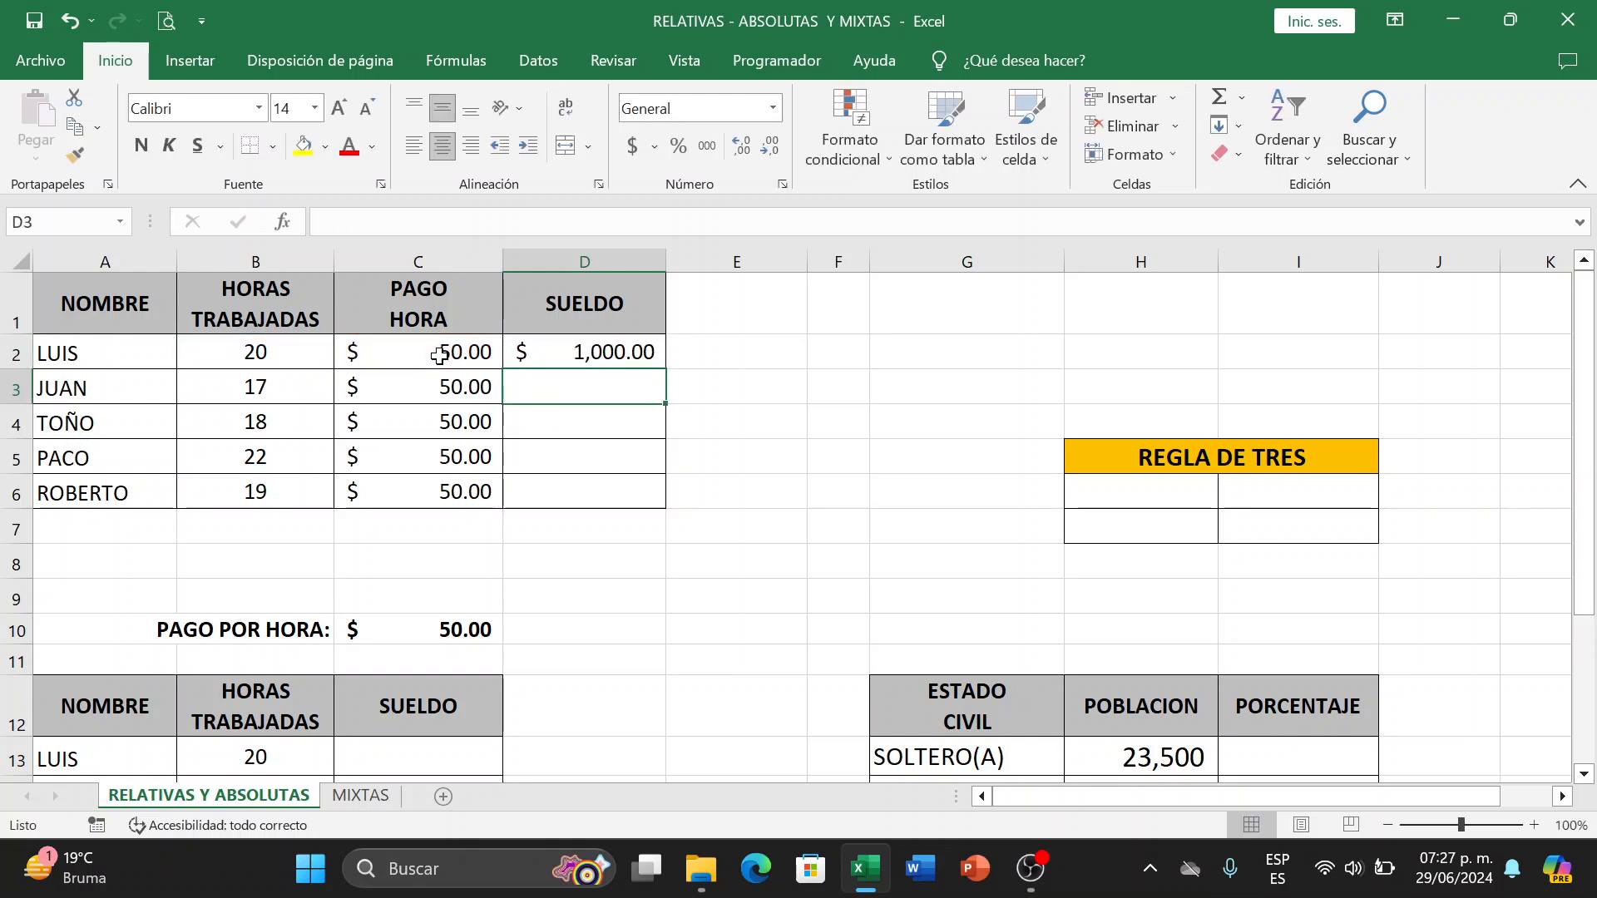
# Copy the D2 salary formula down through D6 for the remaining employees.
pyautogui.click(581, 361)
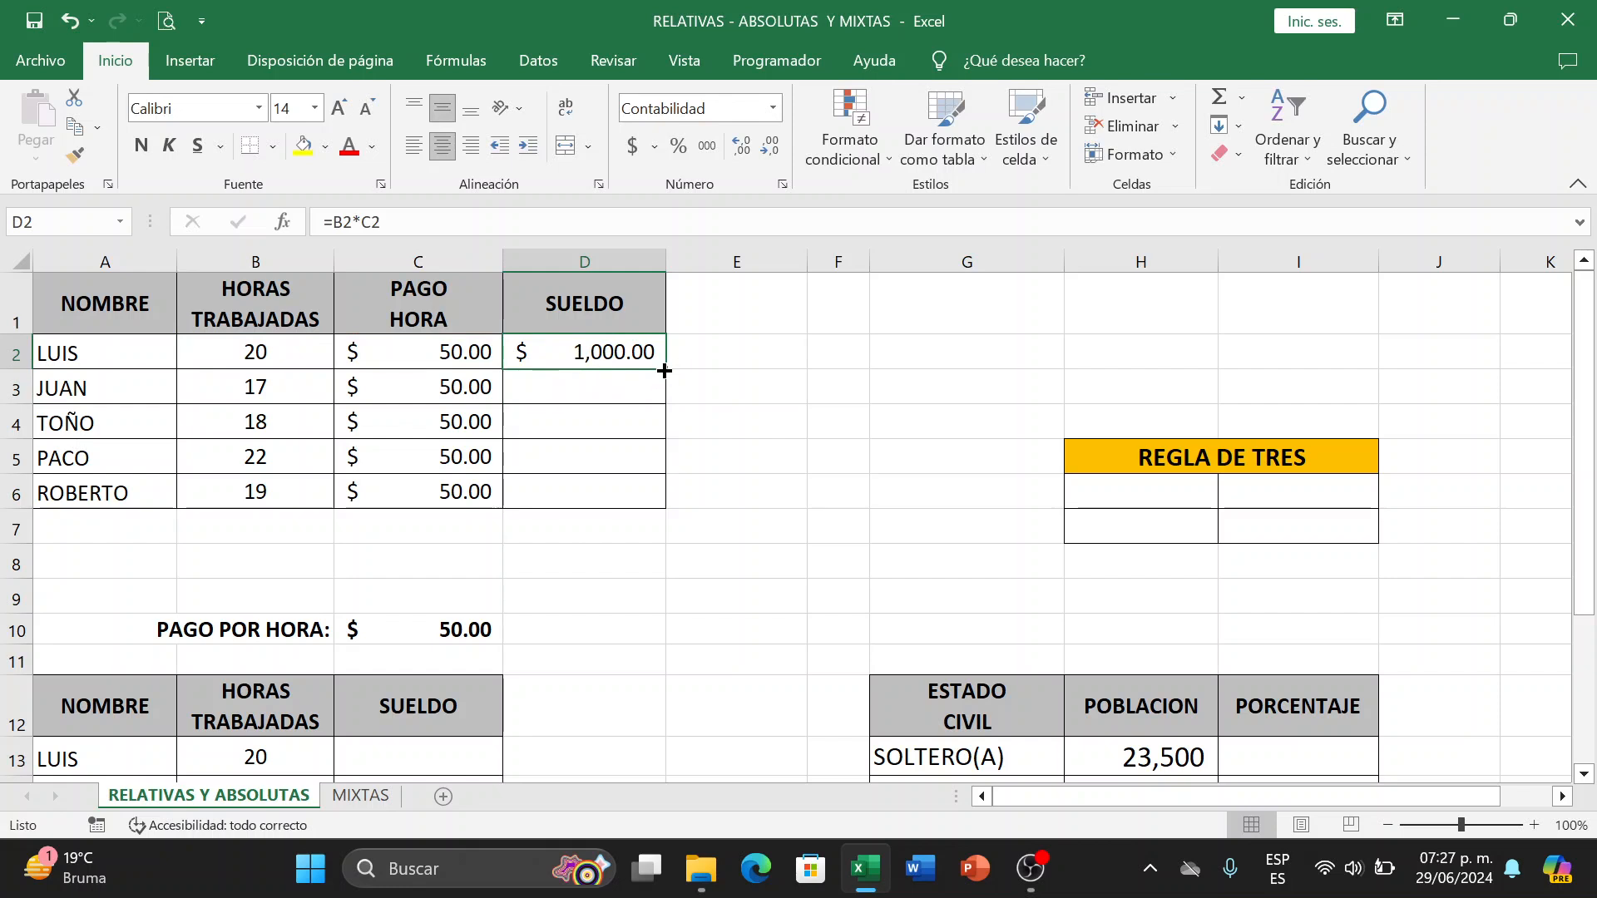
pyautogui.doubleClick(664, 369)
pyautogui.click(636, 625)
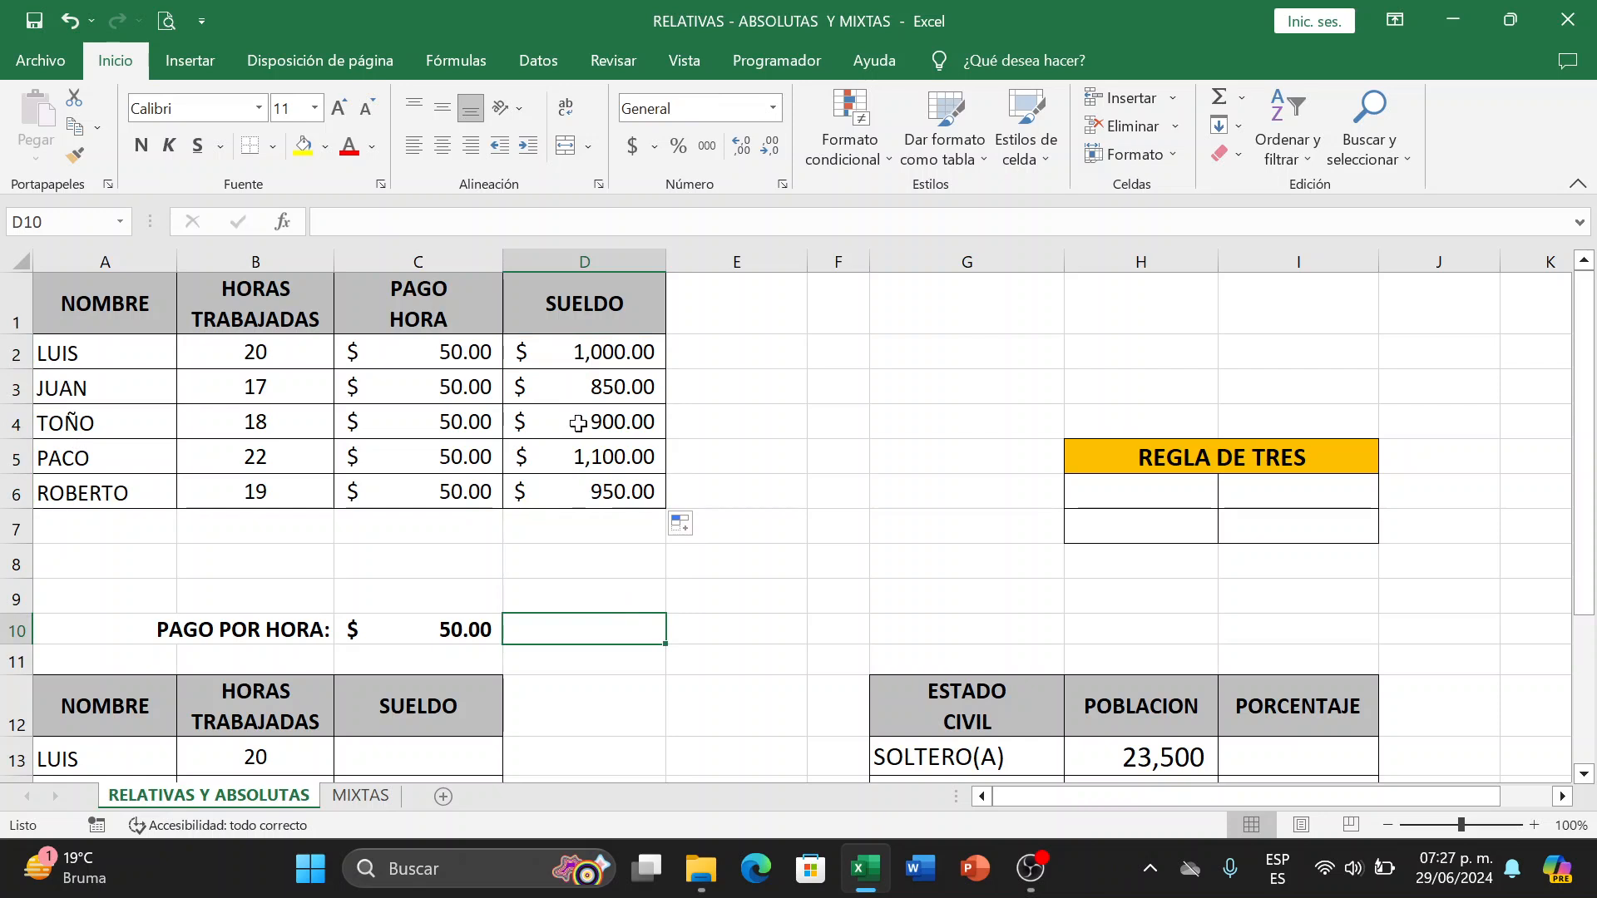
# Enter =FORMULATEXTO(D2) in E2 to display the salary formula as text beside the upper table.
pyautogui.click(741, 351)
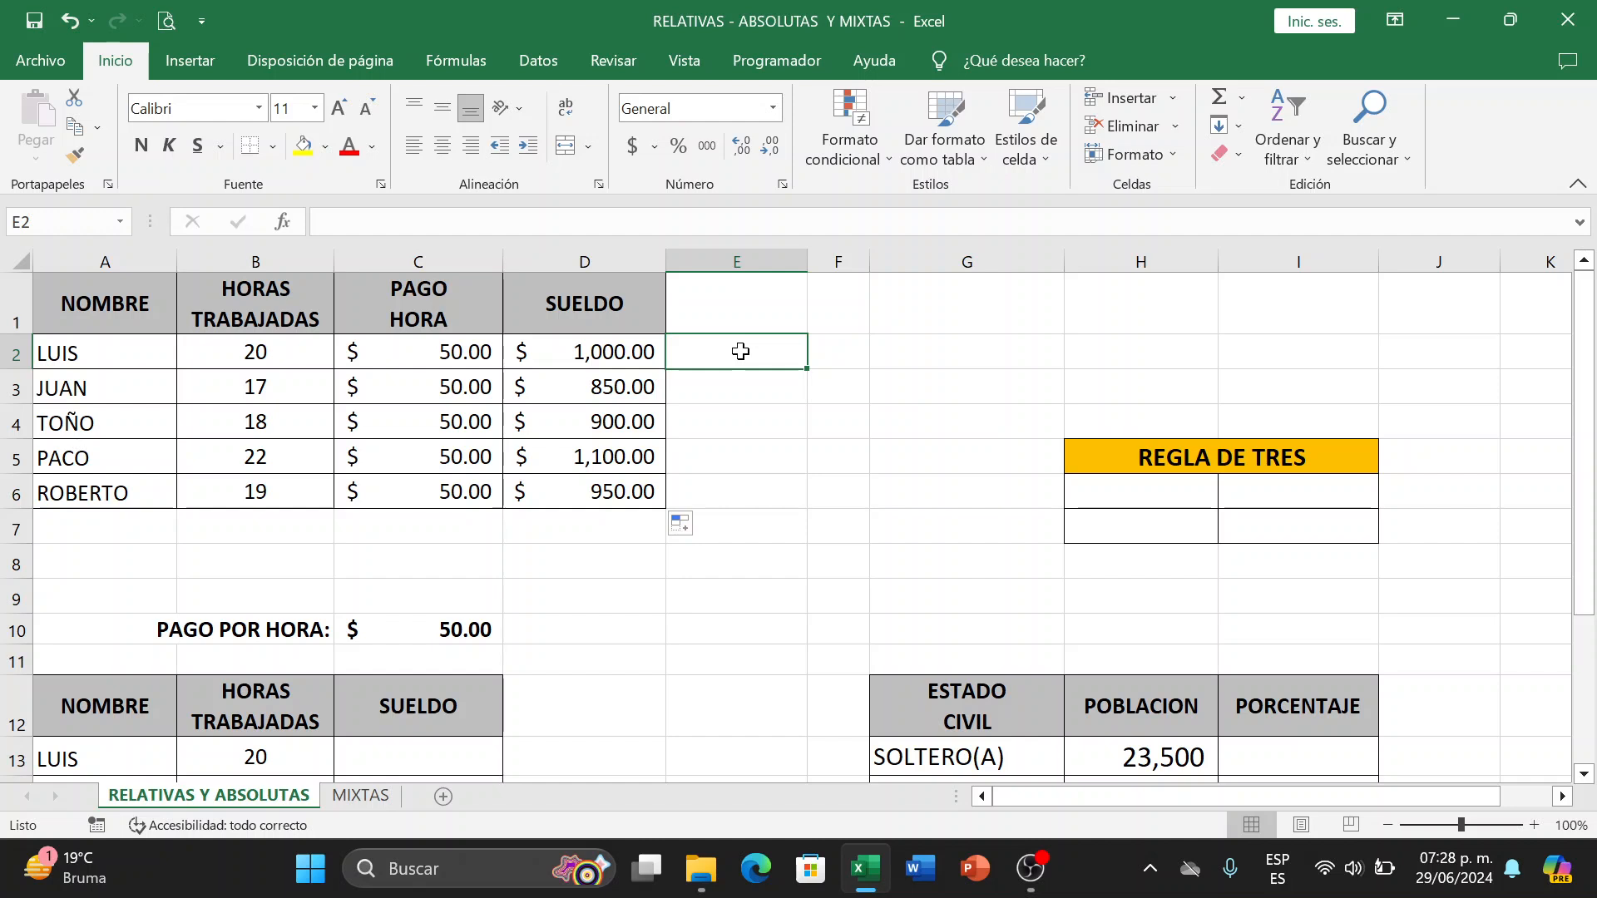
pyautogui.write('=')
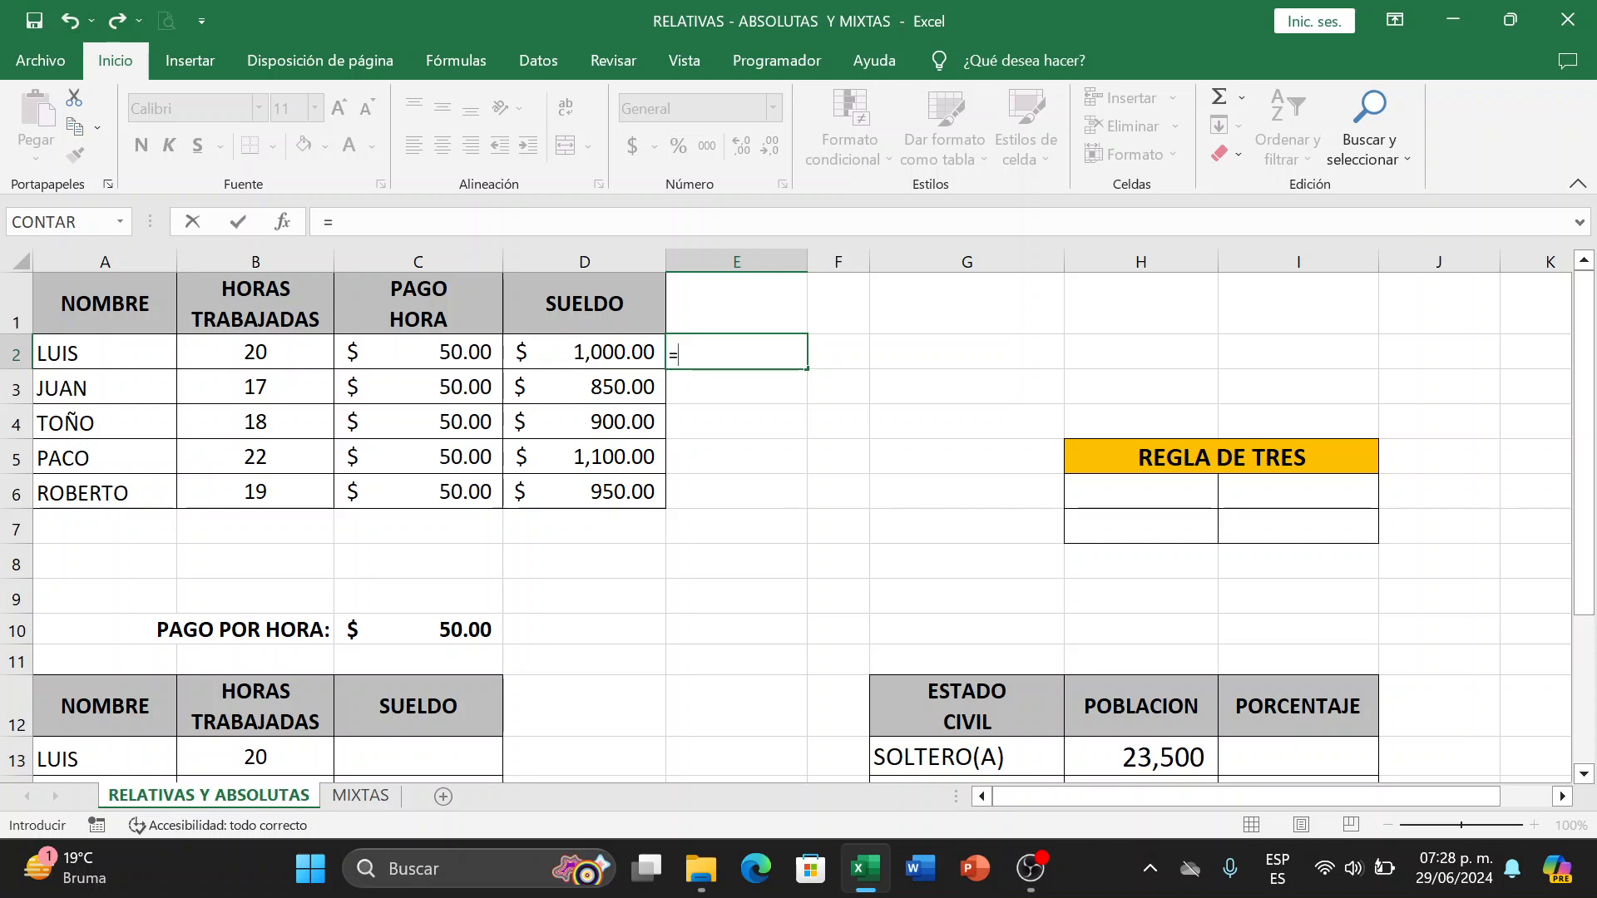
pyautogui.write('for')
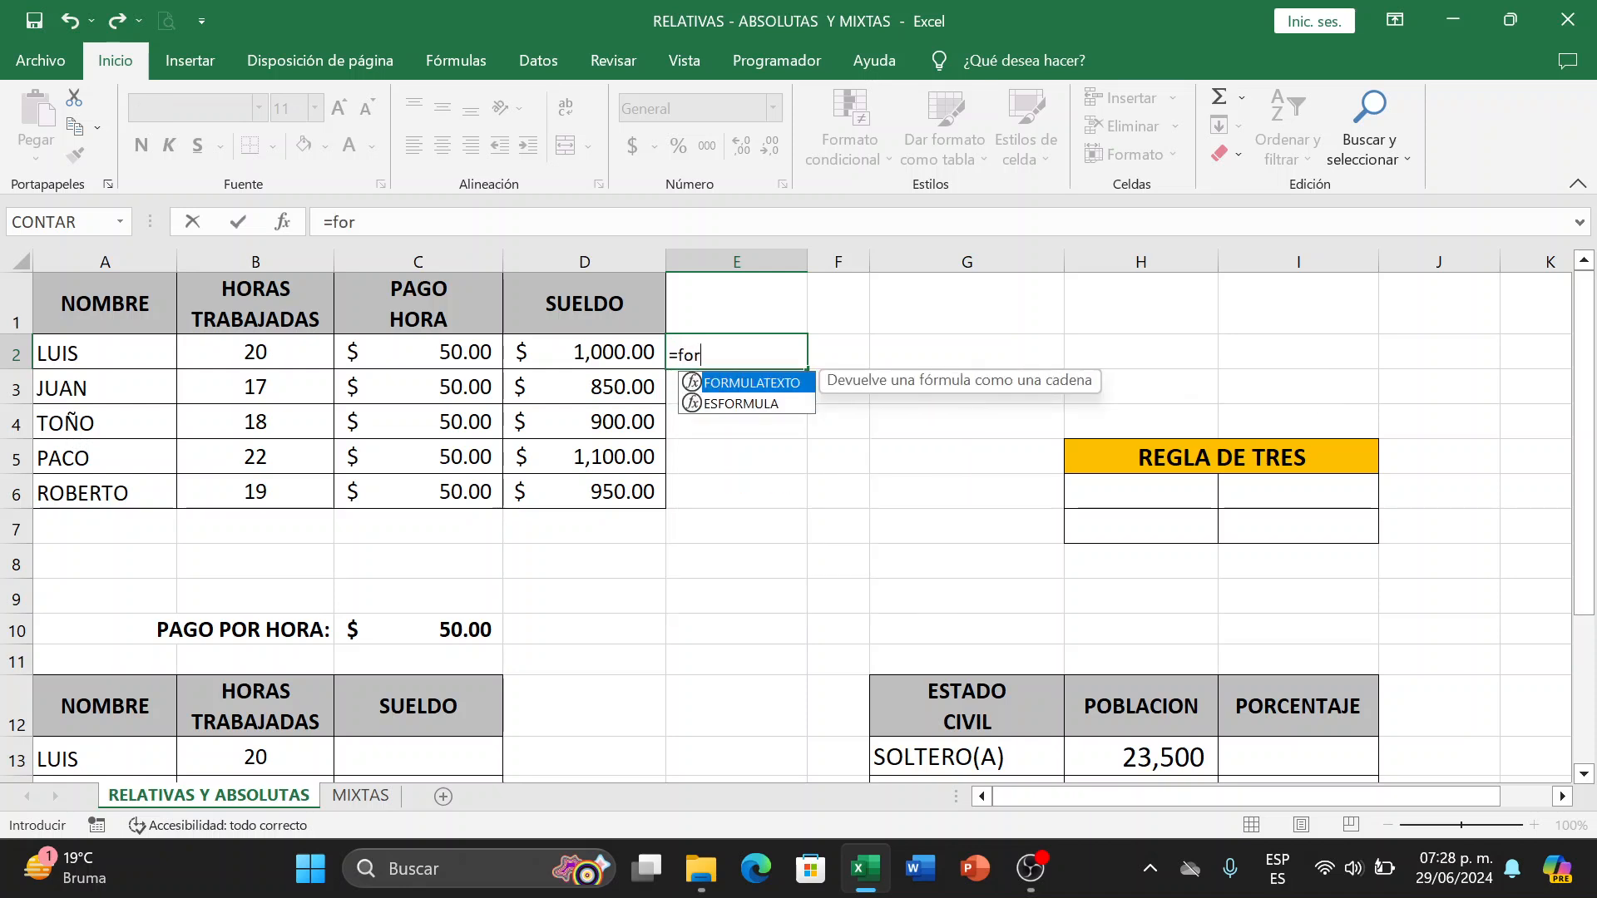
pyautogui.press('Tab')
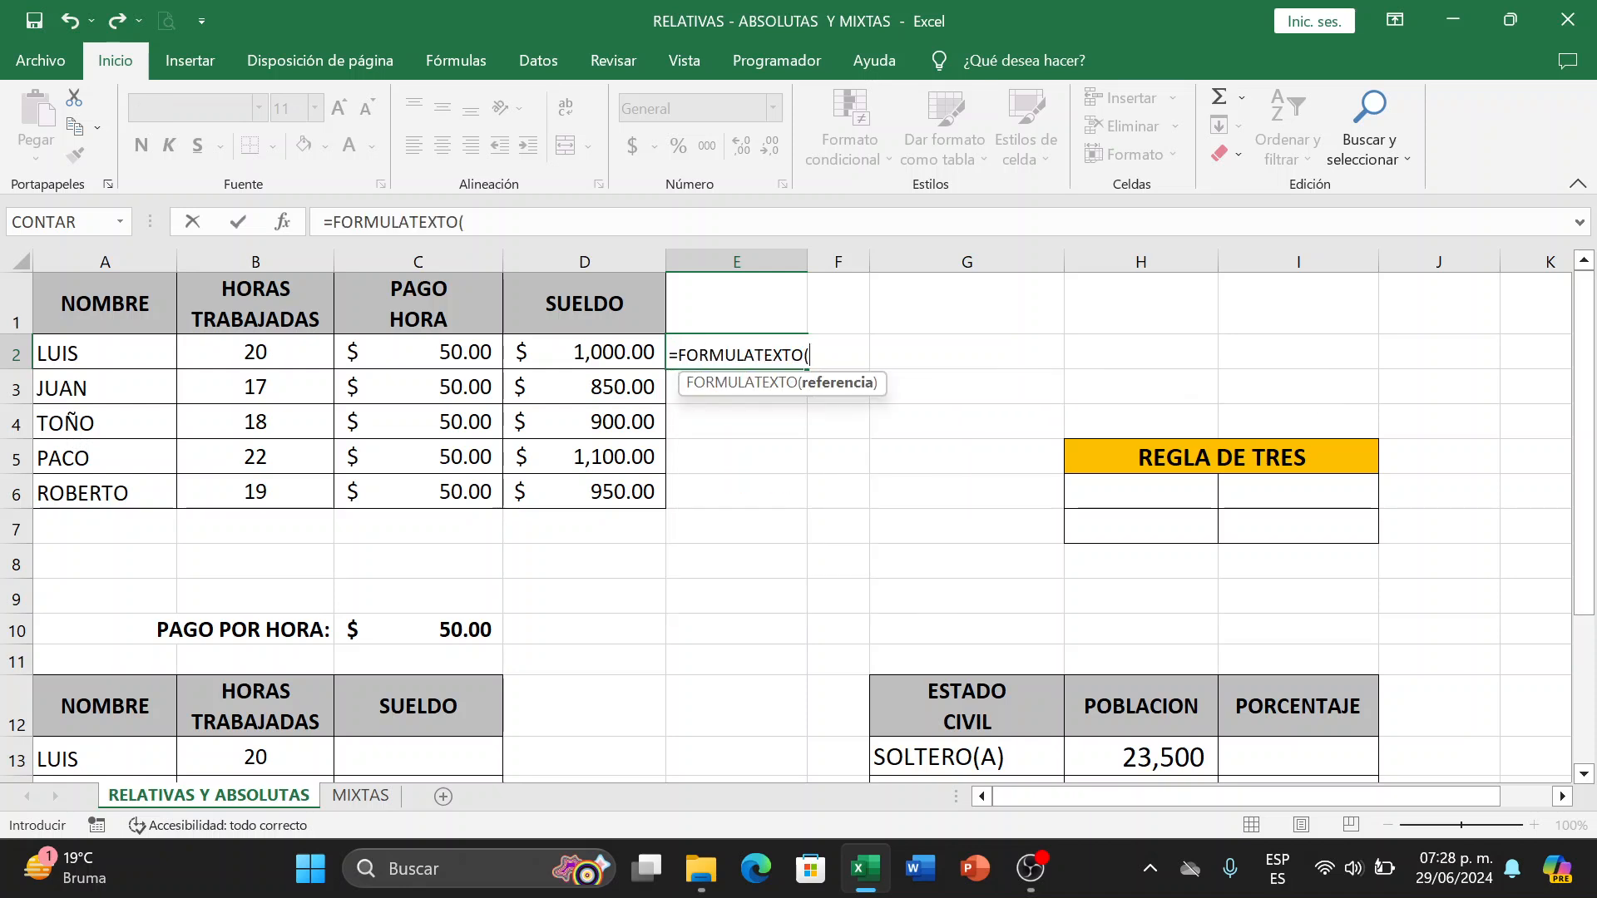
pyautogui.click(589, 357)
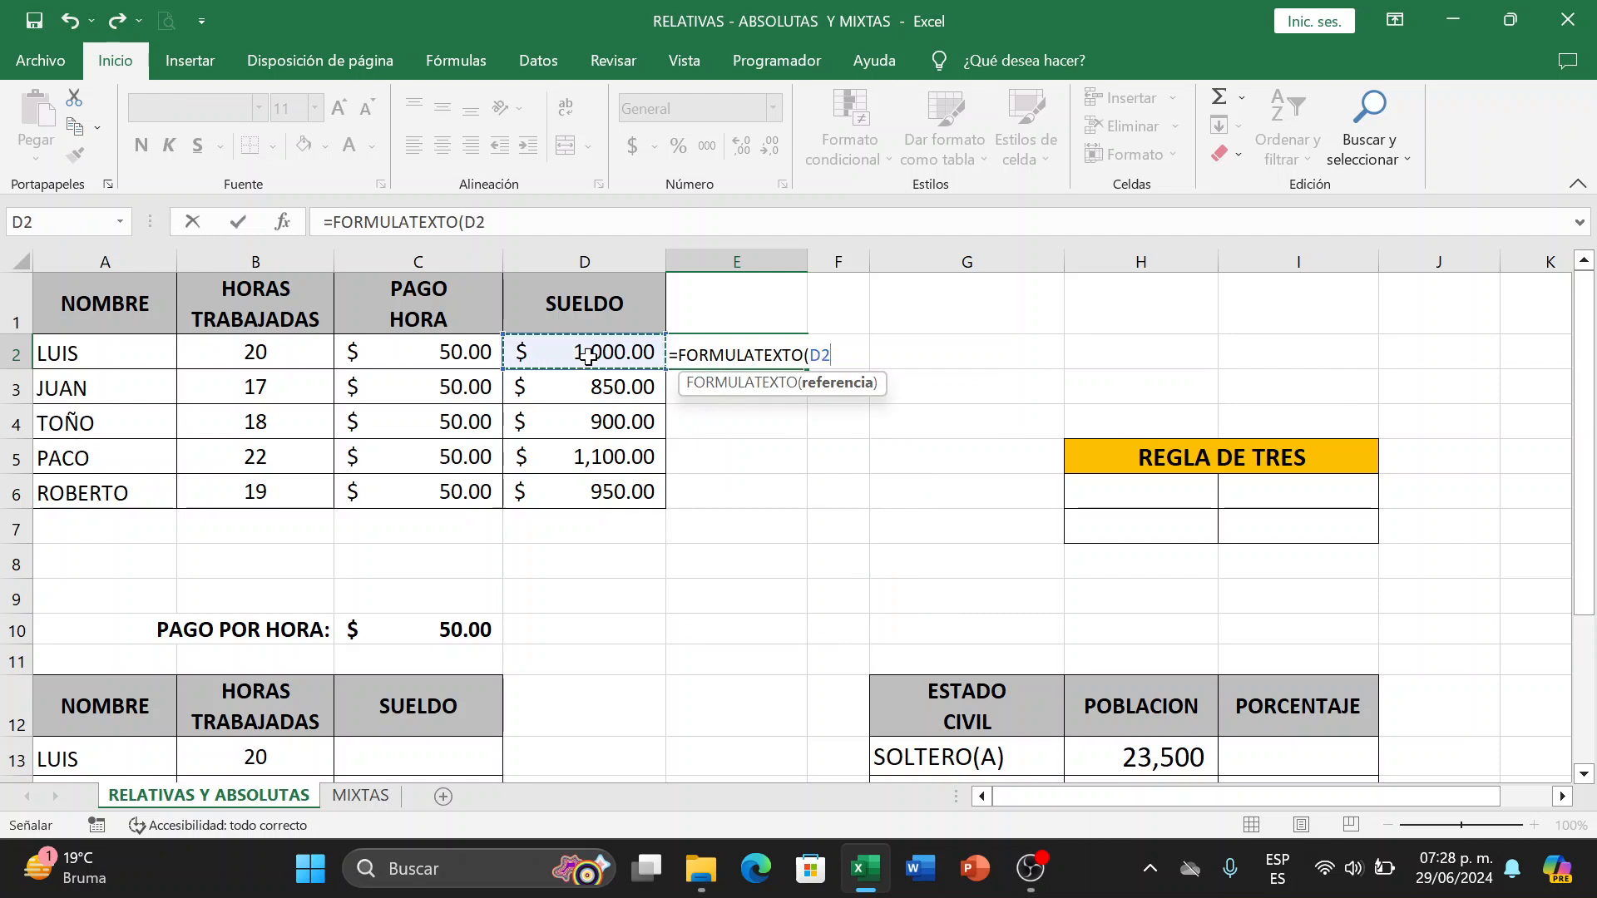
pyautogui.write(')')
pyautogui.press('Return')
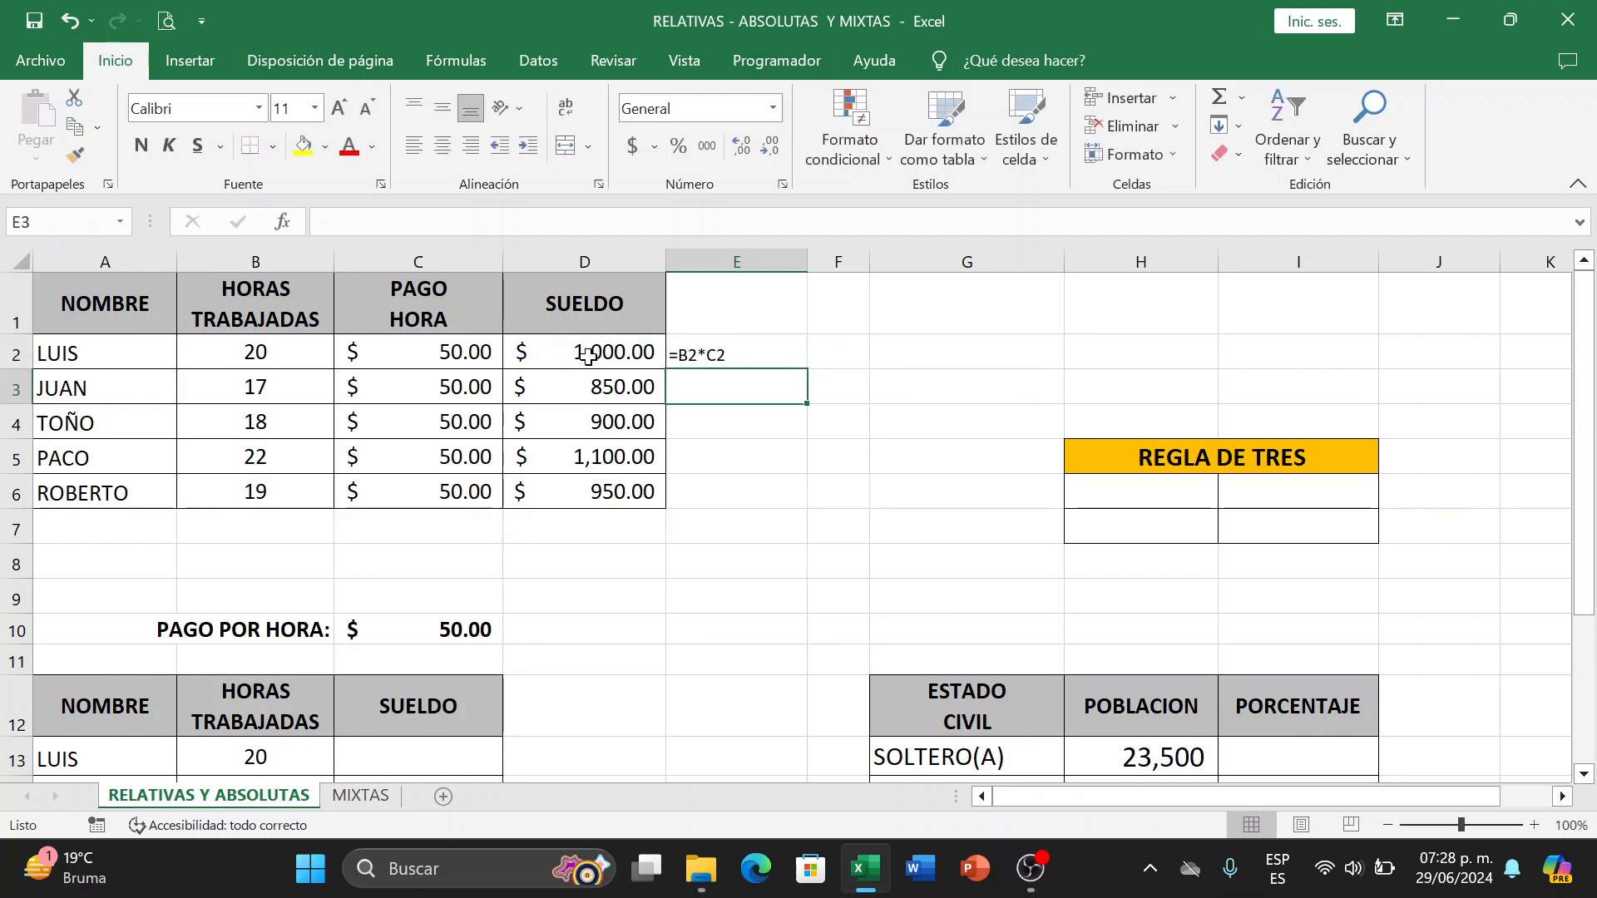
# Increase the font size of cells E2:E6 to 18.
pyautogui.moveTo(743, 353); pyautogui.dragTo(723, 489)
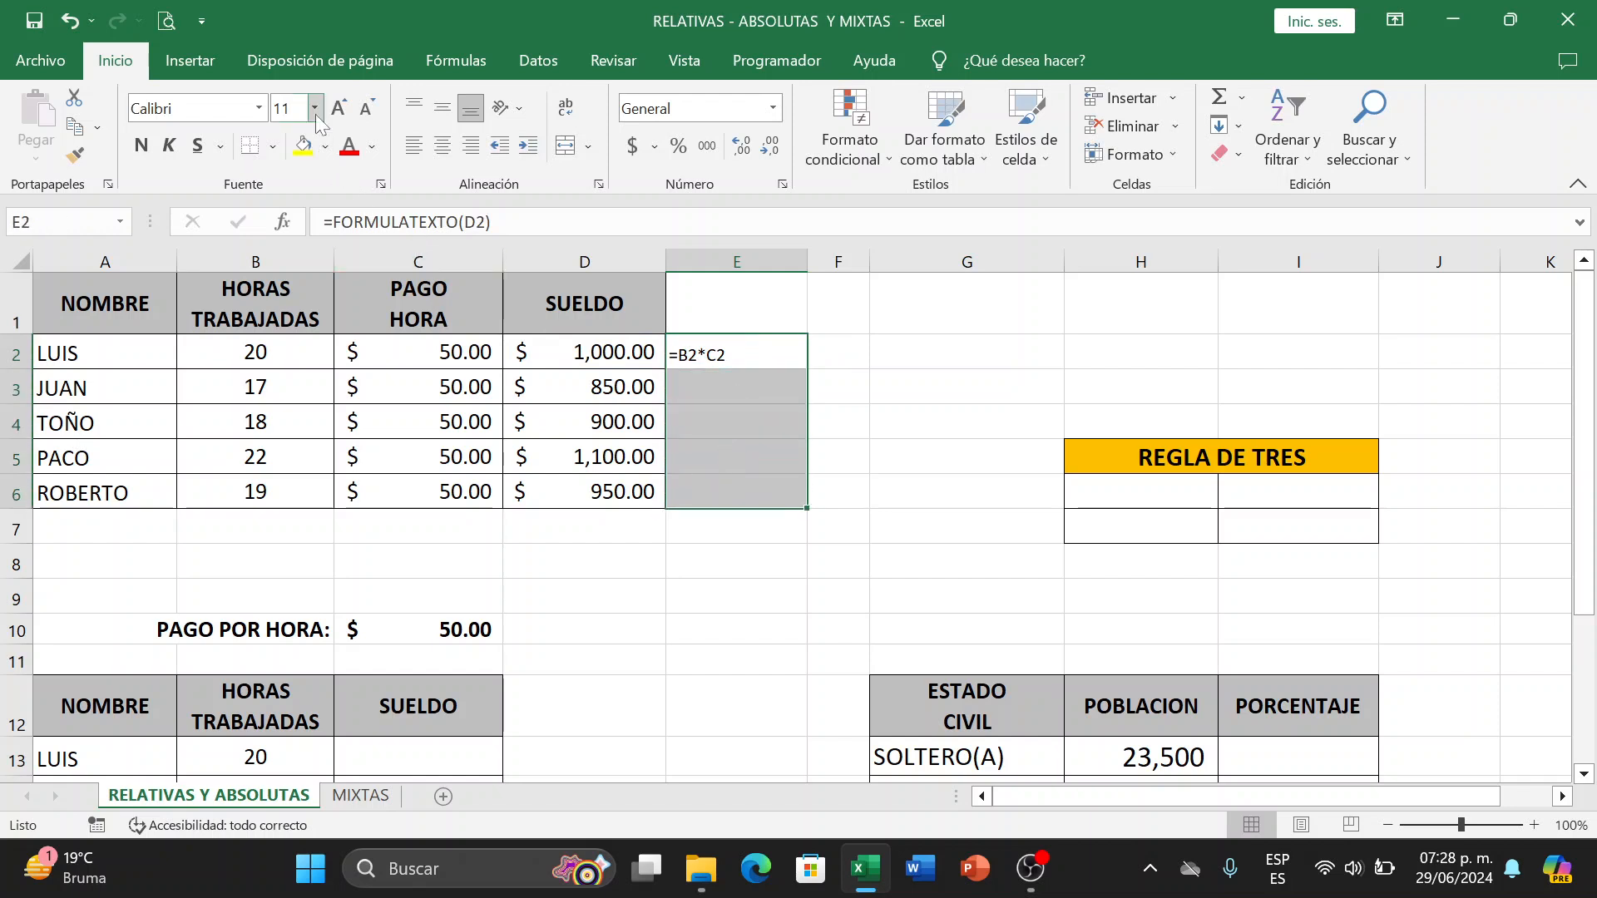
pyautogui.click(337, 109)
pyautogui.click(337, 108)
pyautogui.click(337, 108)
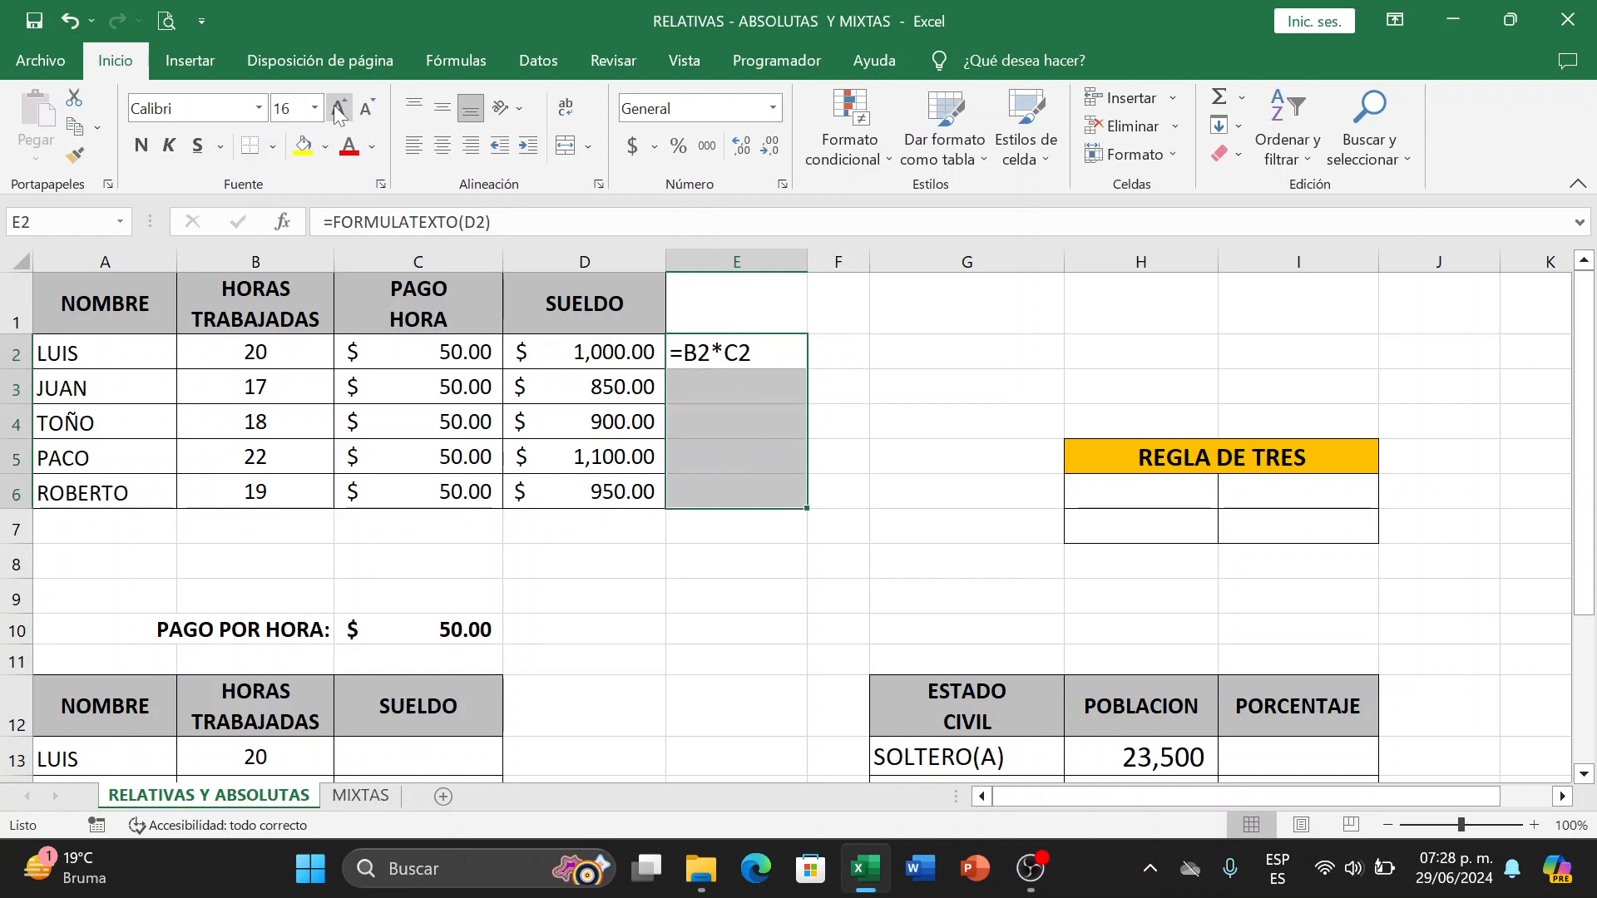
pyautogui.click(336, 108)
pyautogui.click(880, 433)
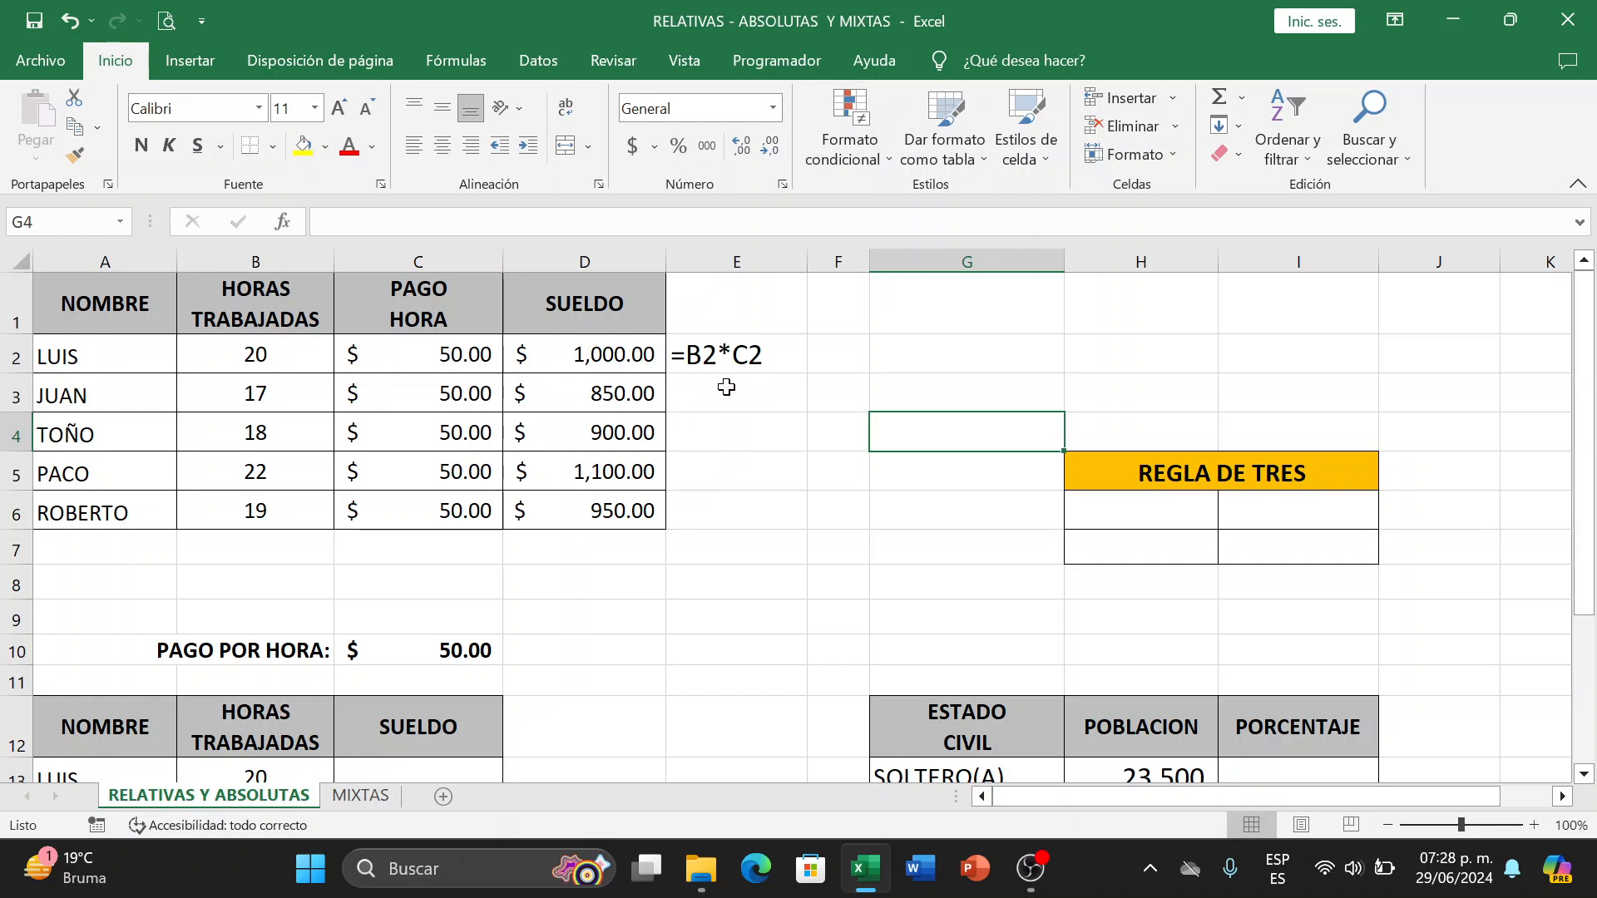
# Copy the FORMULATEXTO formula from E2 down through E6.
pyautogui.click(727, 357)
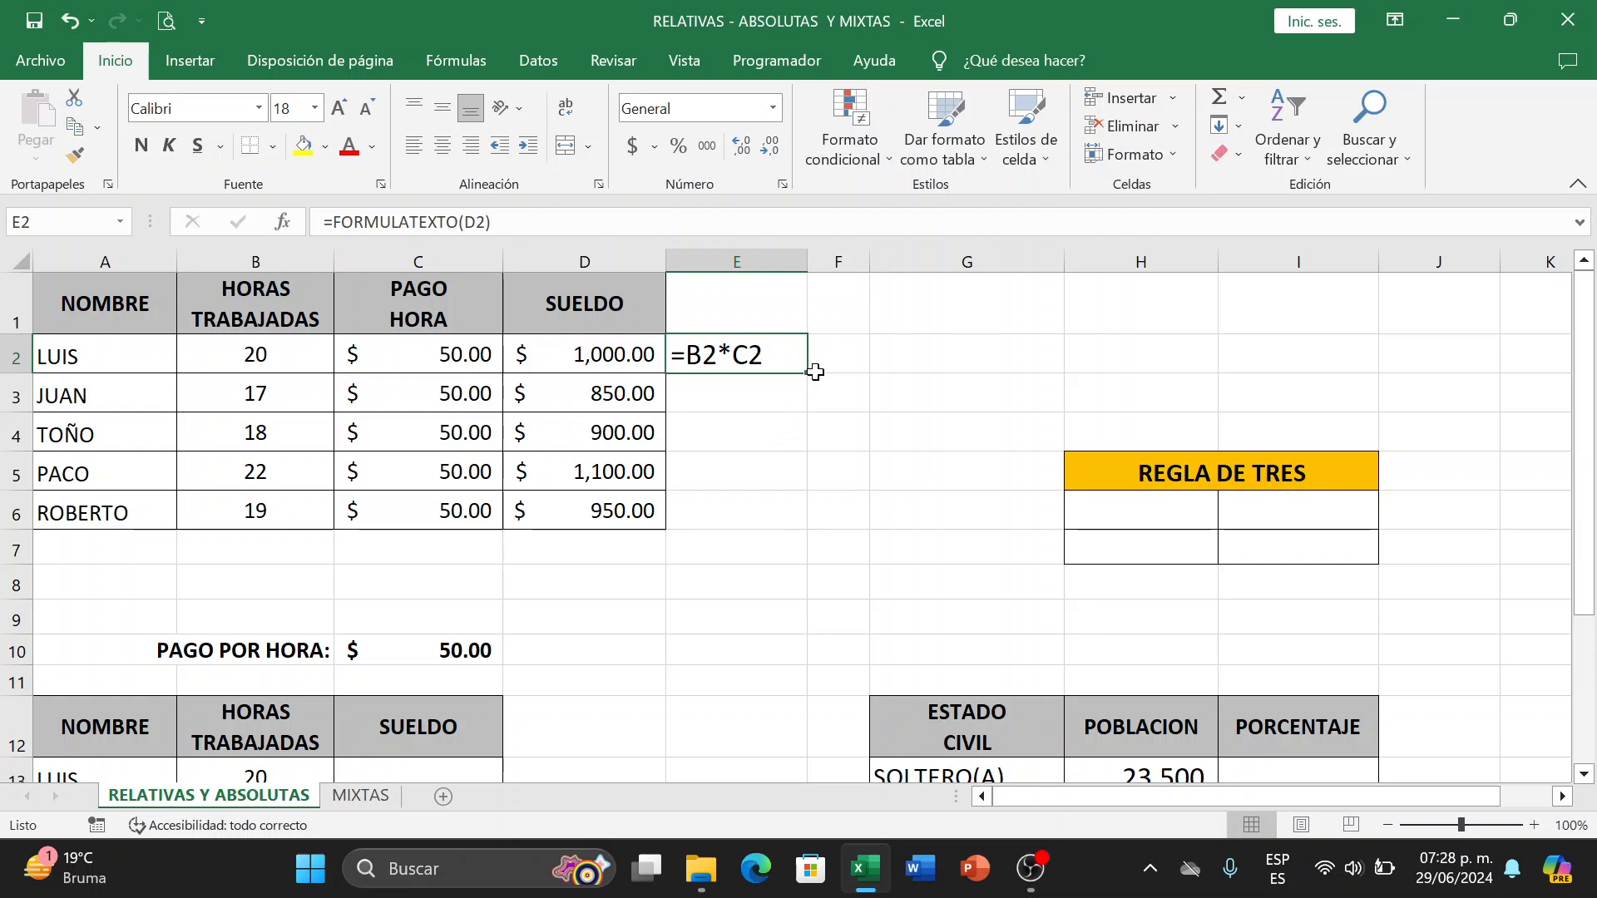
pyautogui.moveTo(811, 375); pyautogui.dragTo(795, 516)
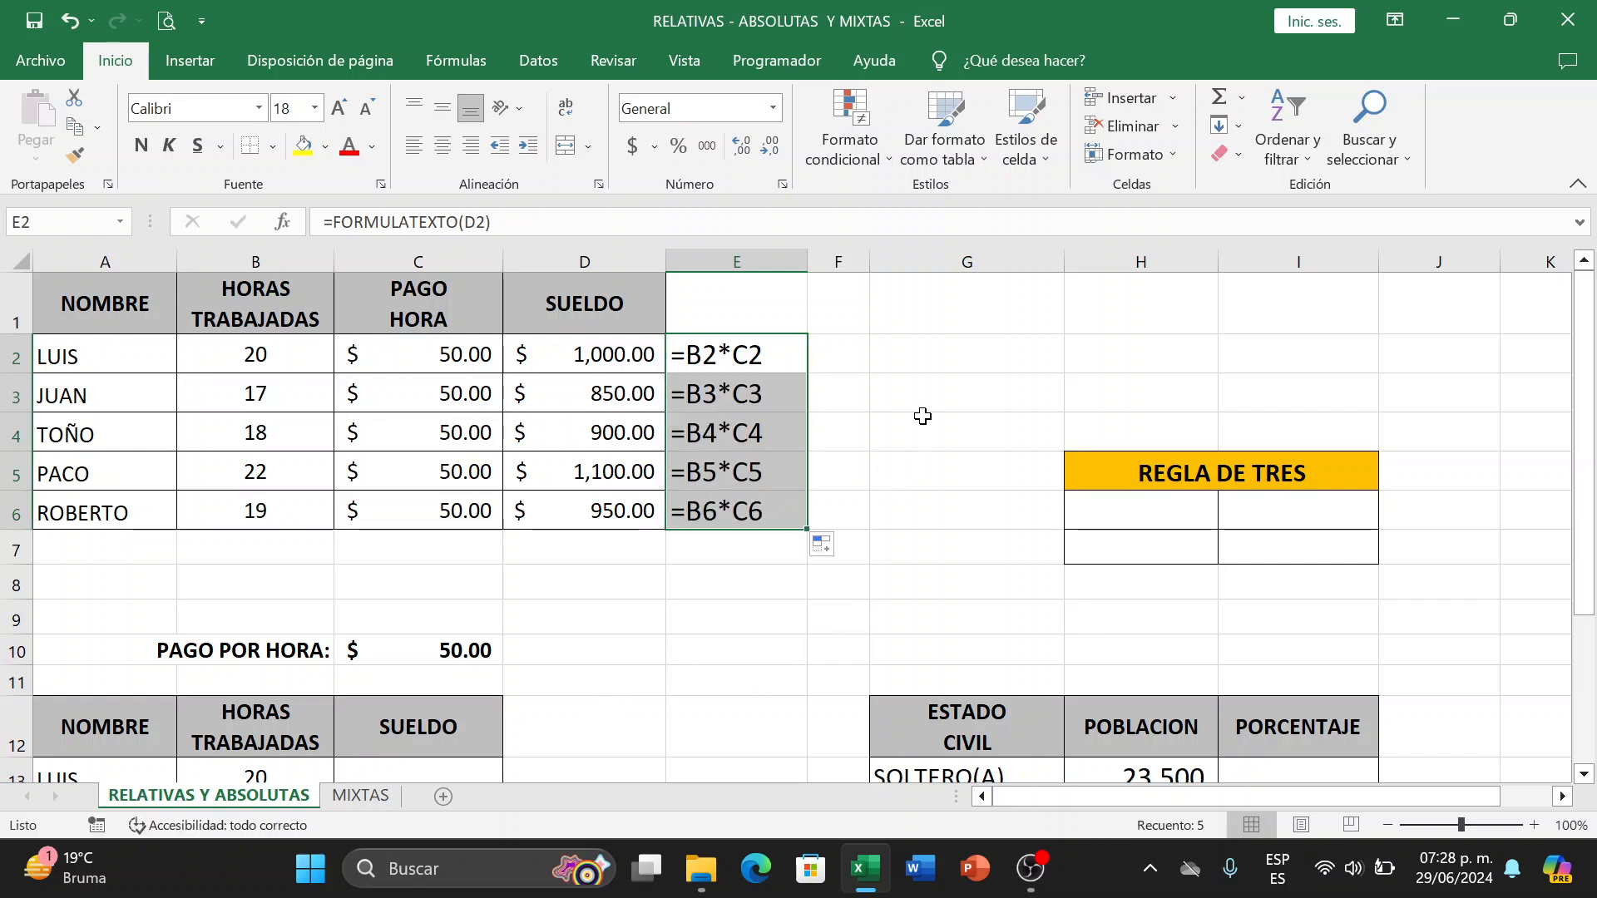
pyautogui.click(916, 381)
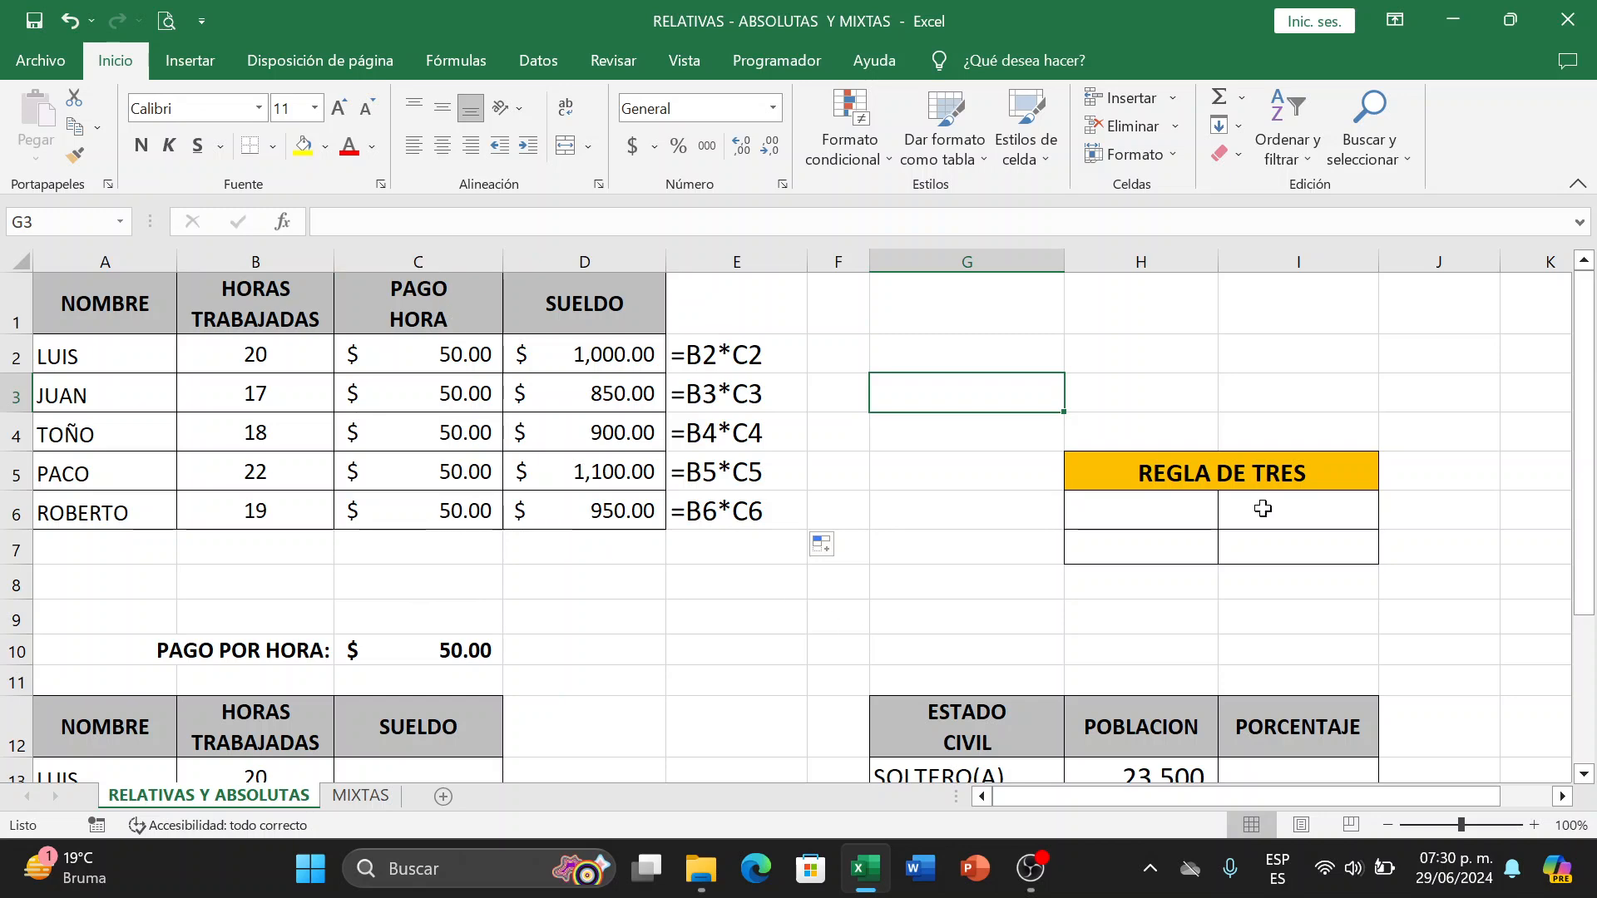
# Highlight the PAGO POR HORA amount in C10 with the standard orange fill colour.
pyautogui.moveTo(1585, 472); pyautogui.dragTo(1585, 567)
pyautogui.click(427, 467)
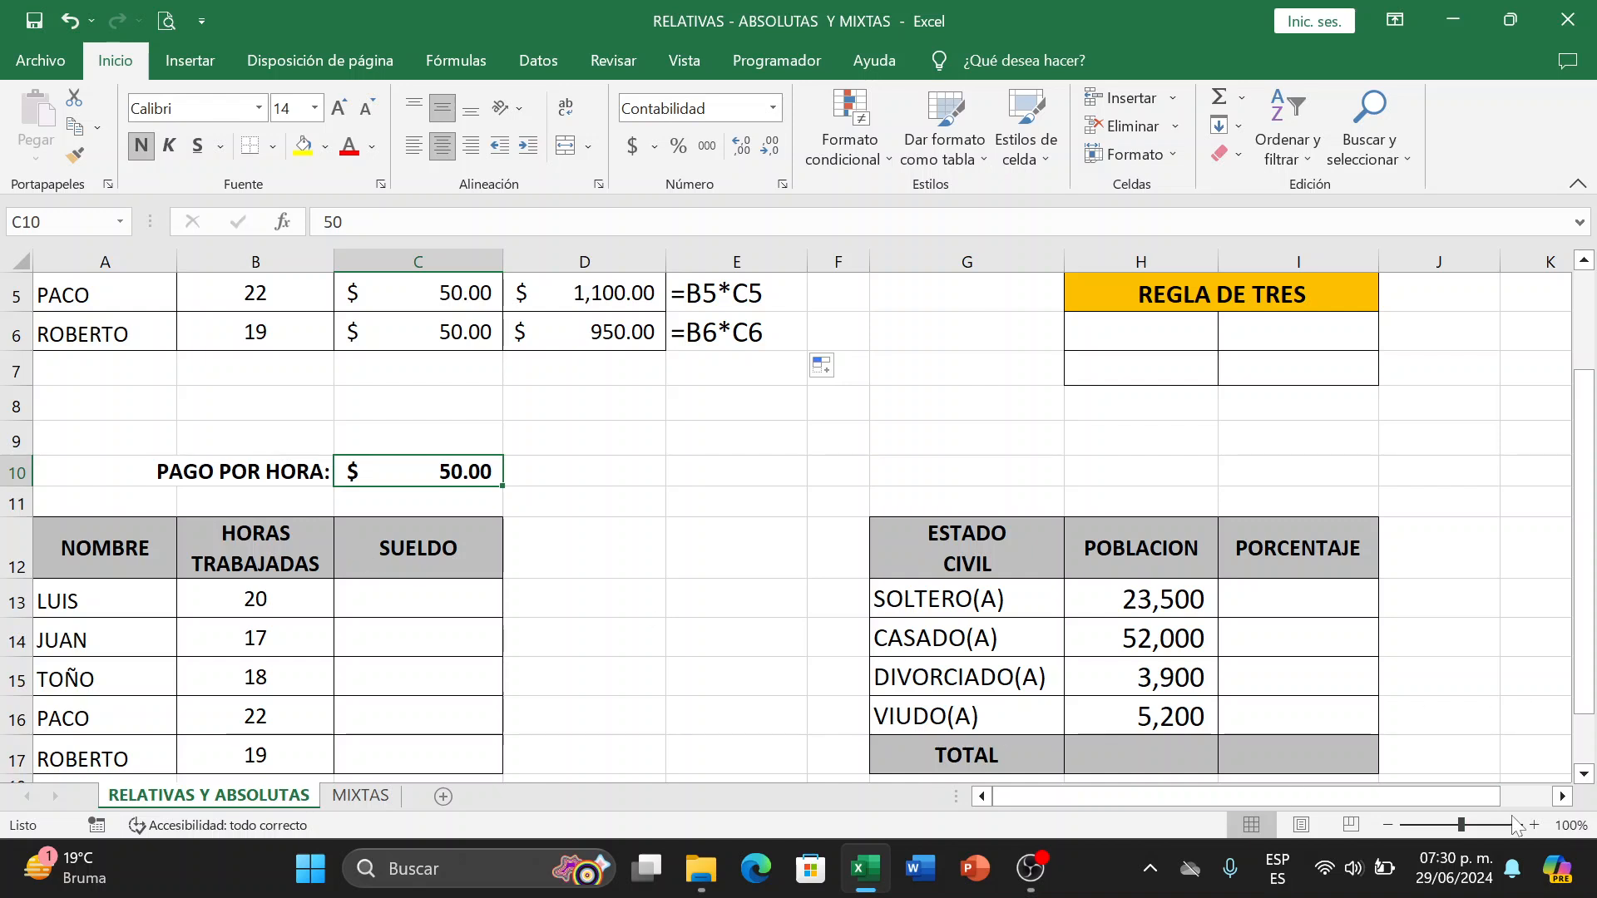
pyautogui.click(1585, 776)
pyautogui.click(1584, 776)
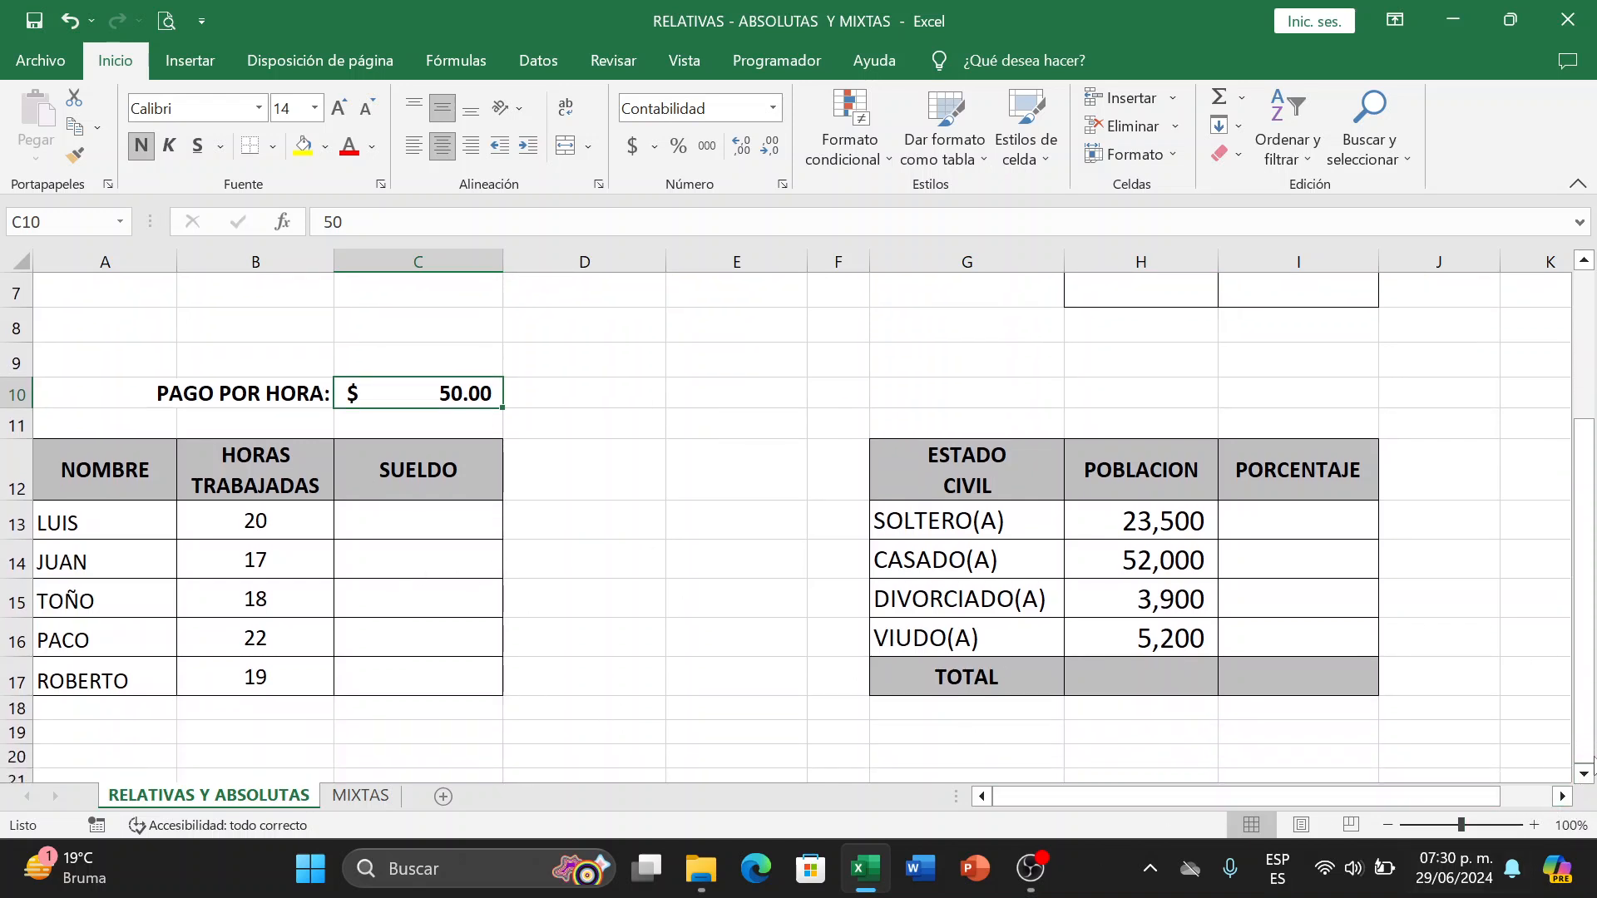
pyautogui.click(1584, 776)
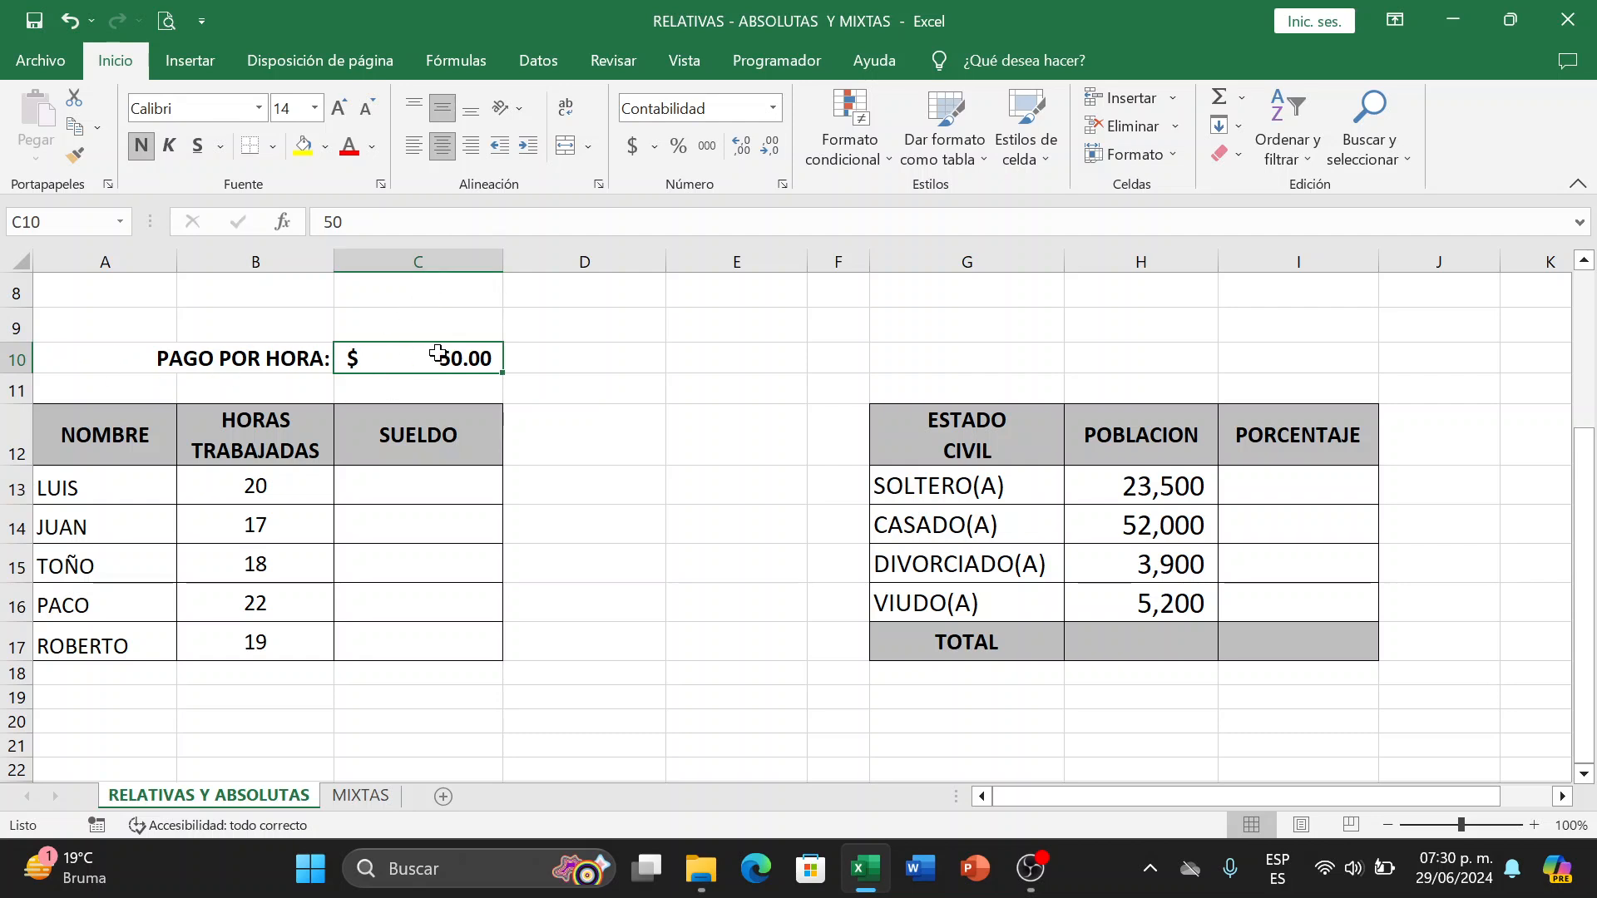
pyautogui.click(324, 150)
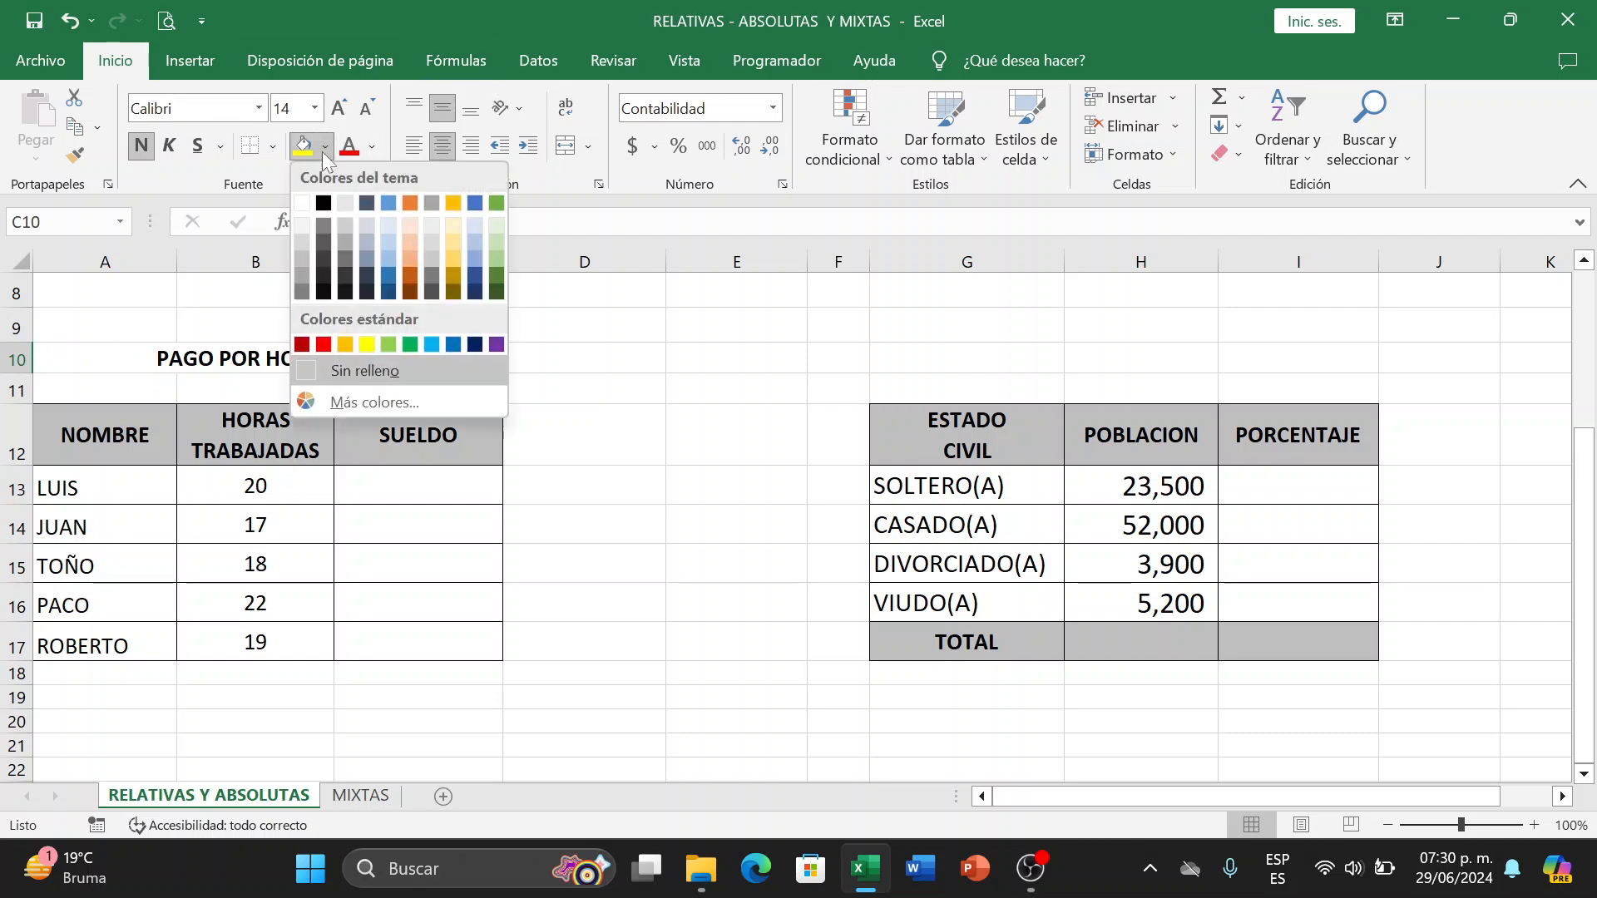
pyautogui.click(346, 345)
pyautogui.click(566, 589)
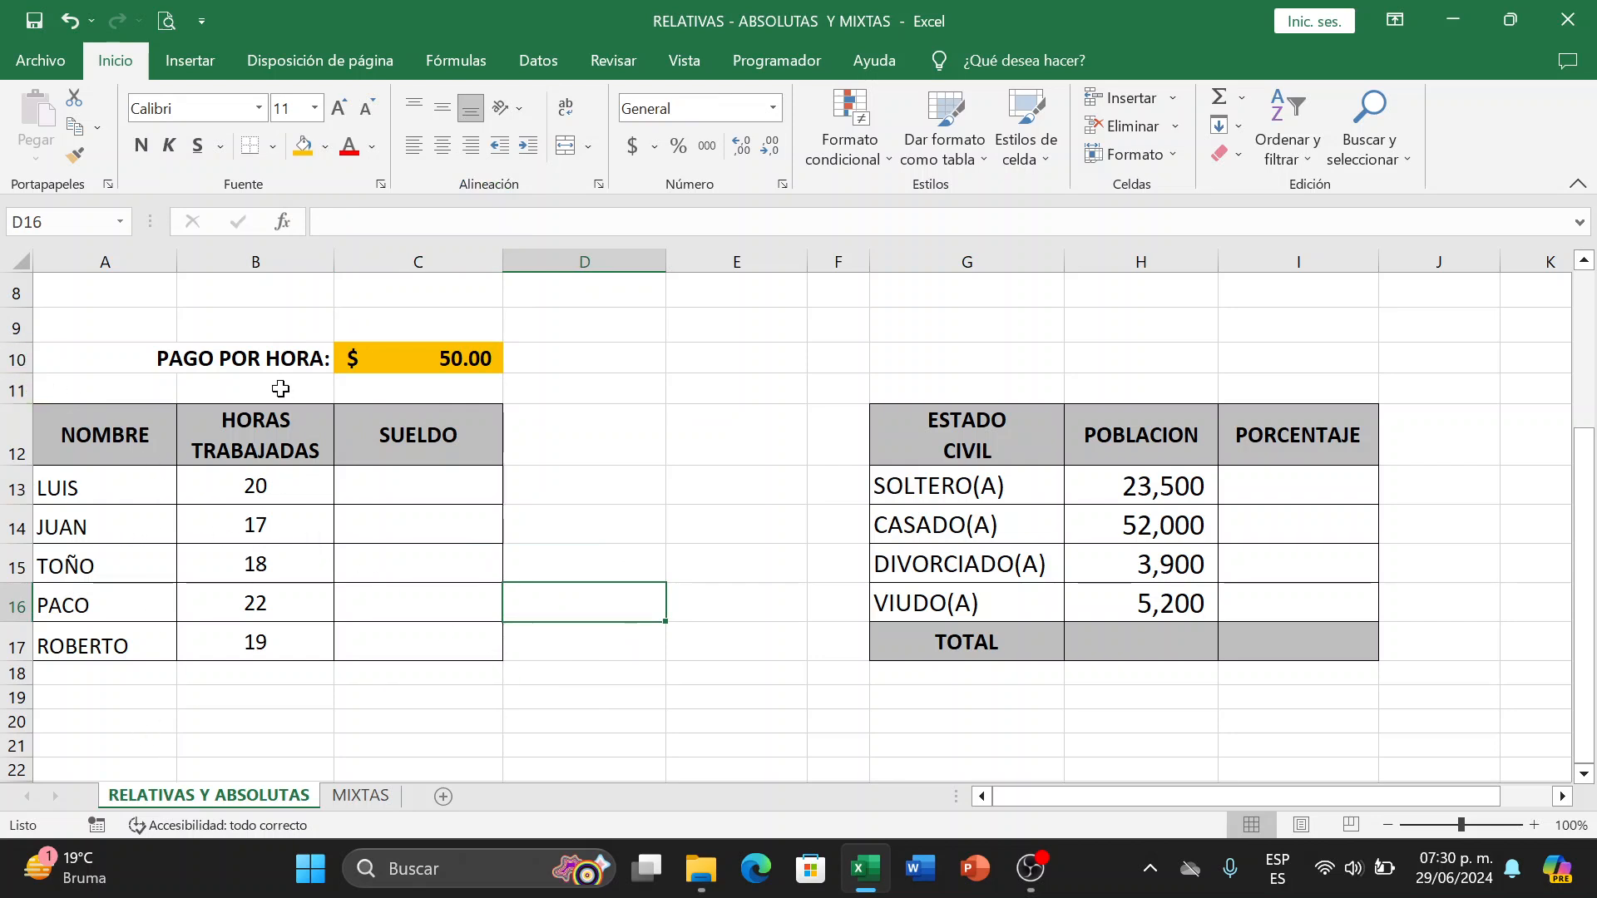
# Enter the formula =B13*C10 in C13 to calculate the first SUELDO of the lower table.
pyautogui.click(424, 488)
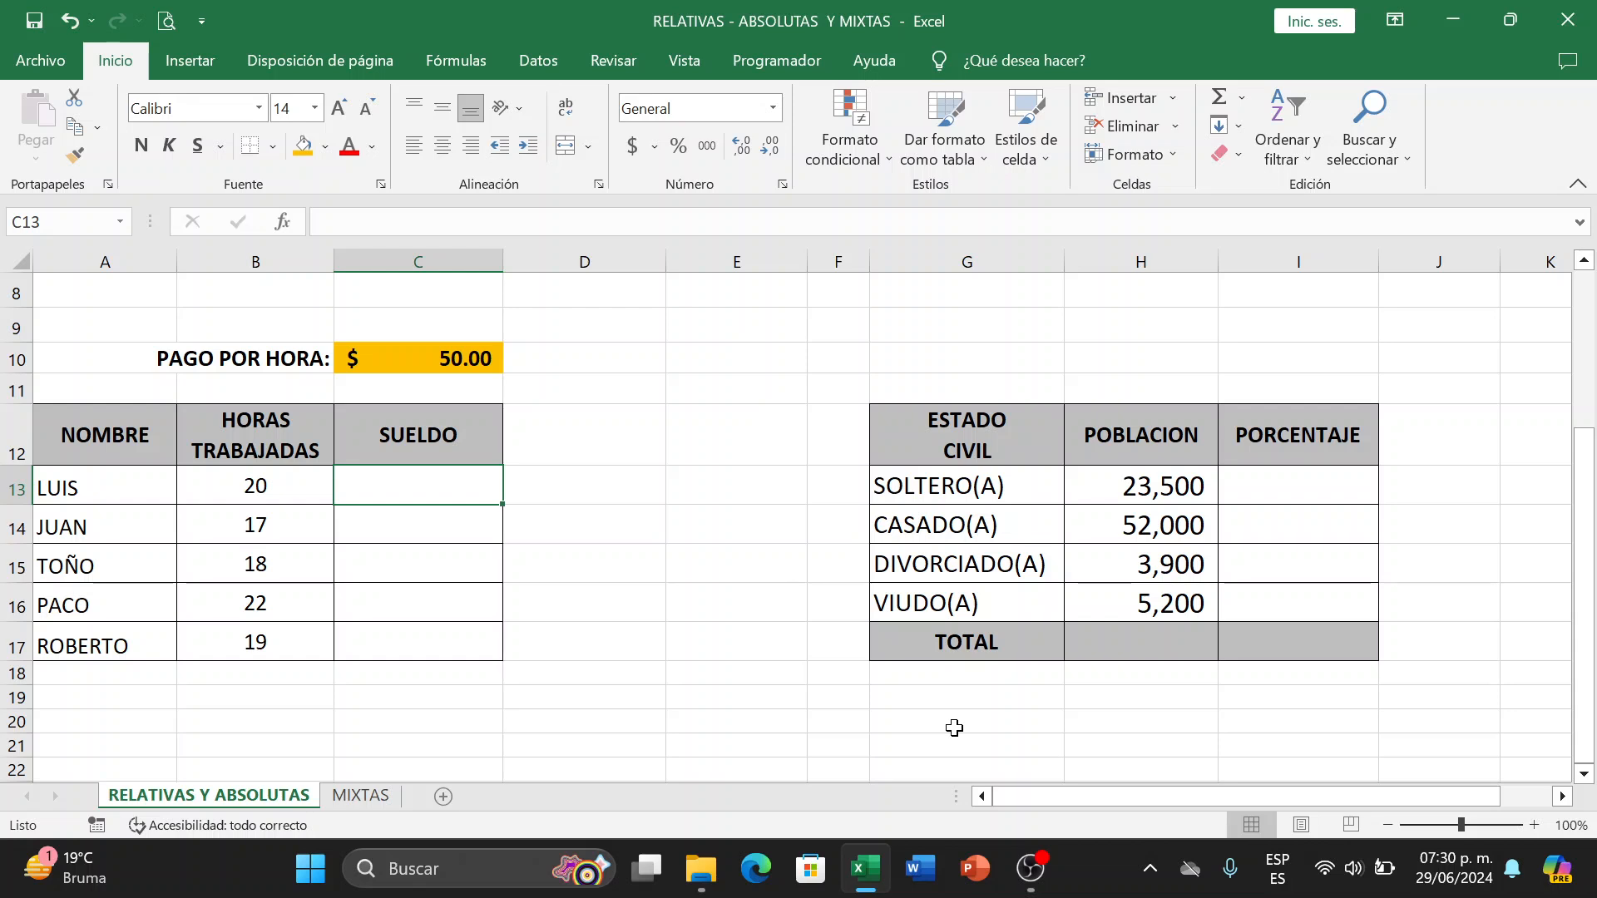
pyautogui.write('=')
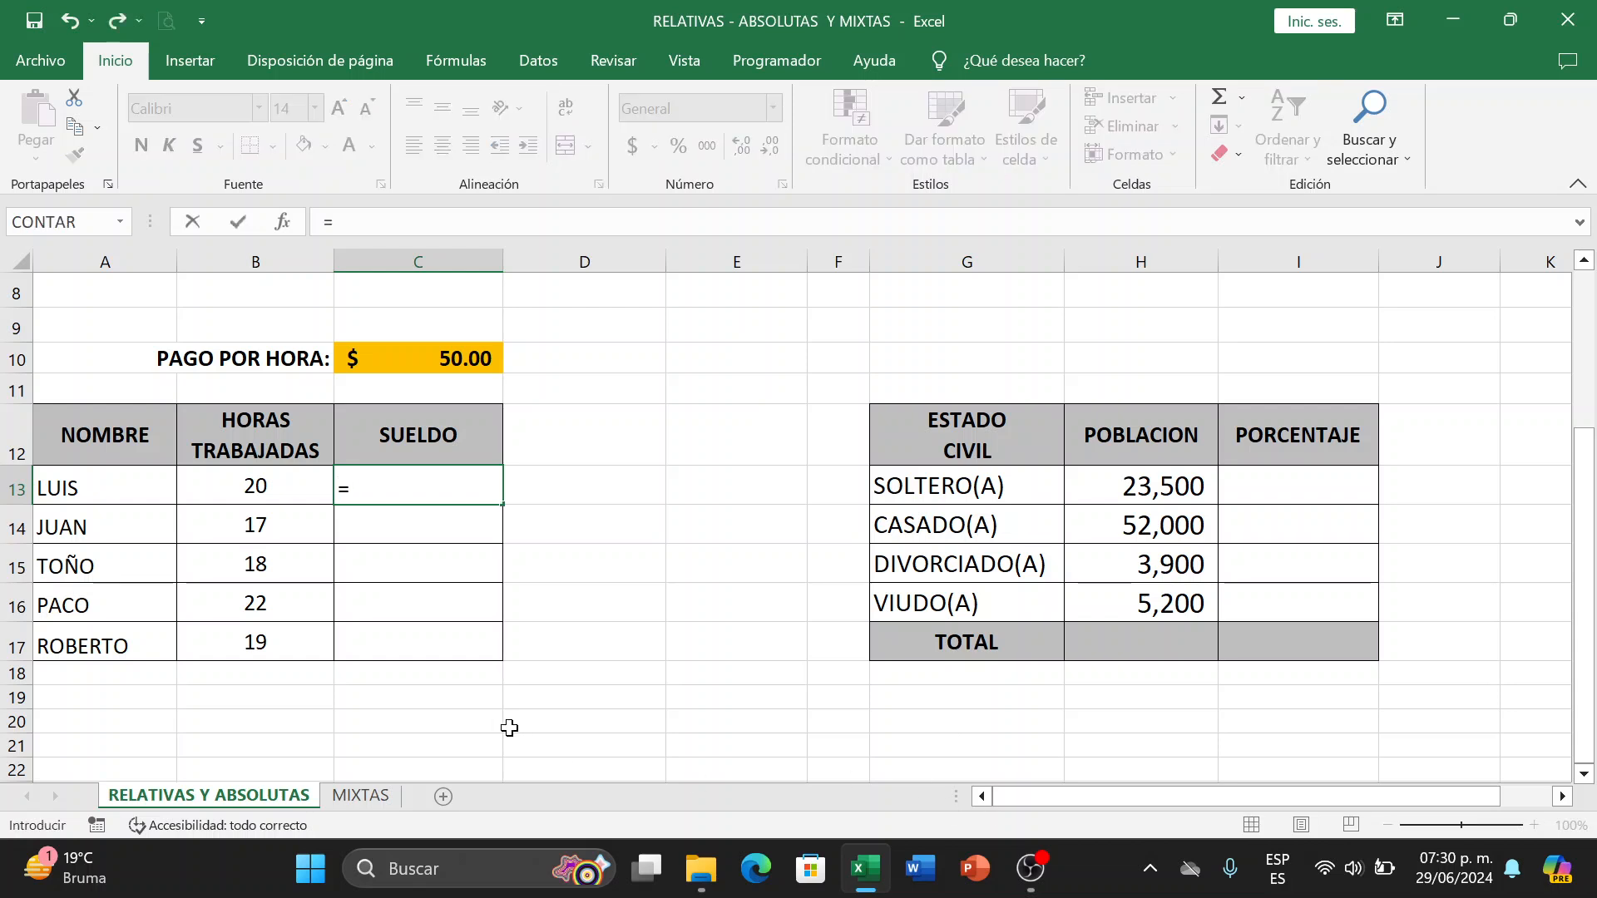
pyautogui.click(269, 491)
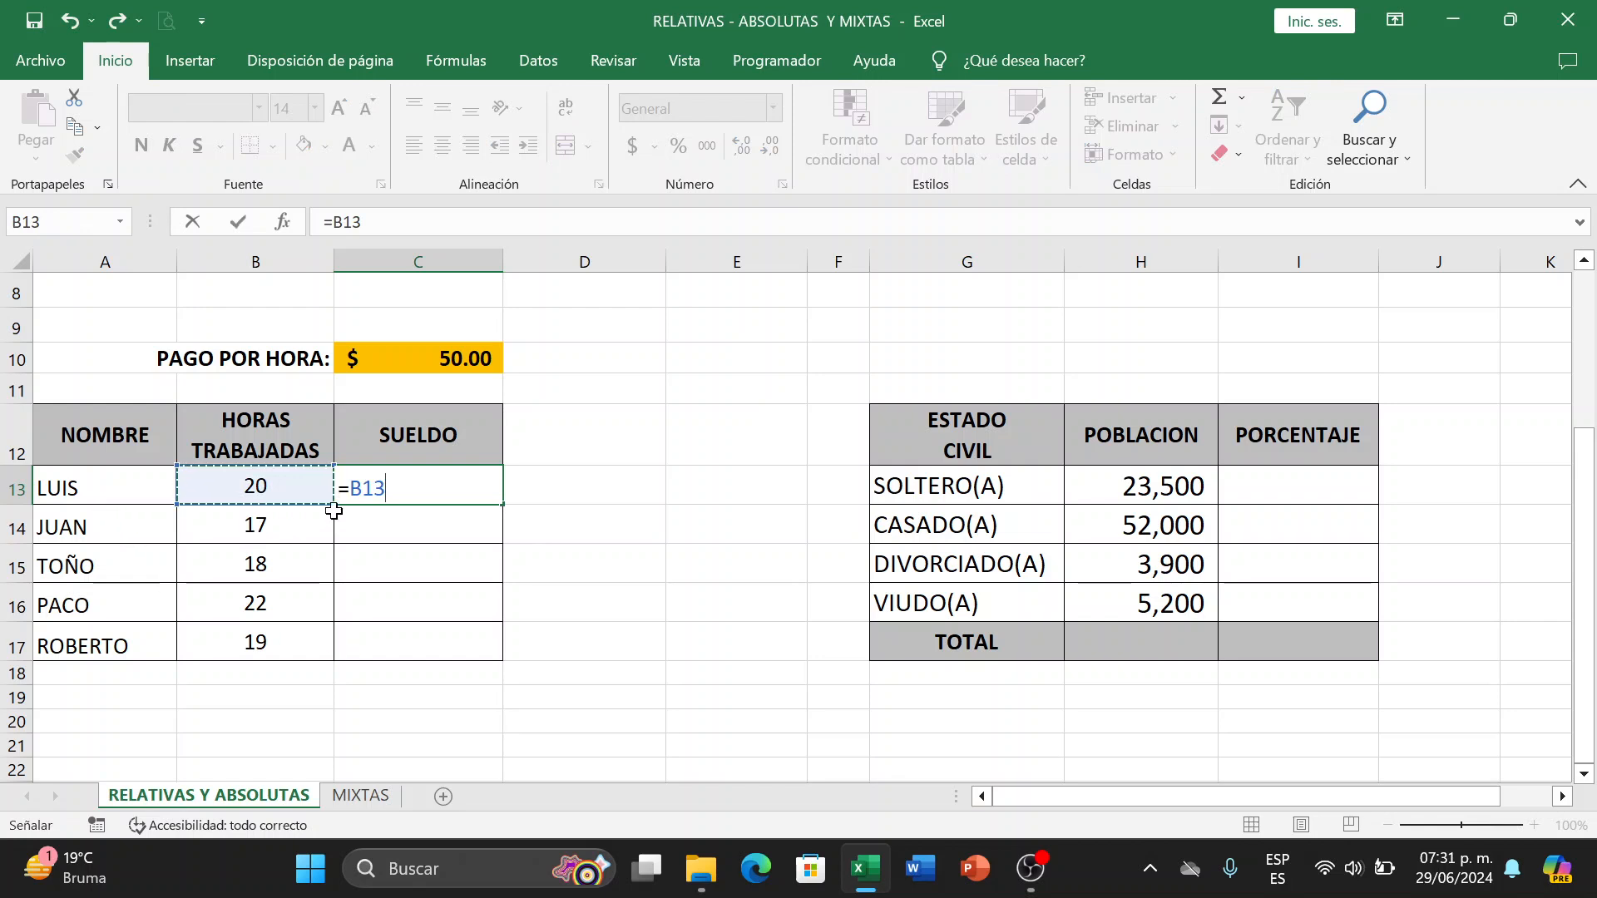
pyautogui.write('*')
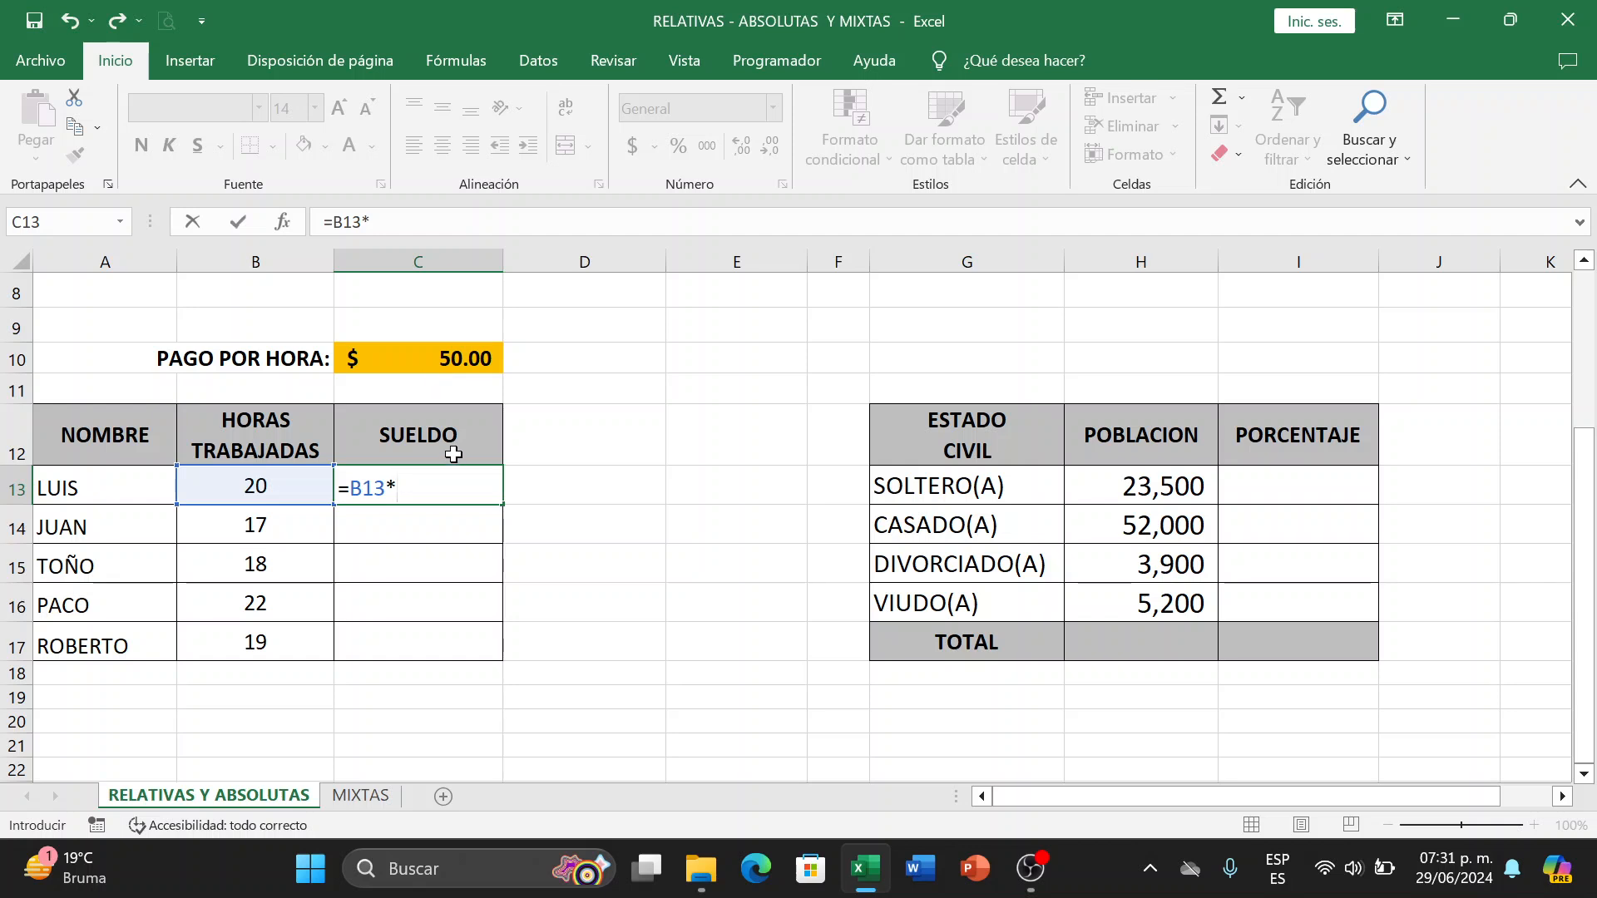
pyautogui.click(437, 360)
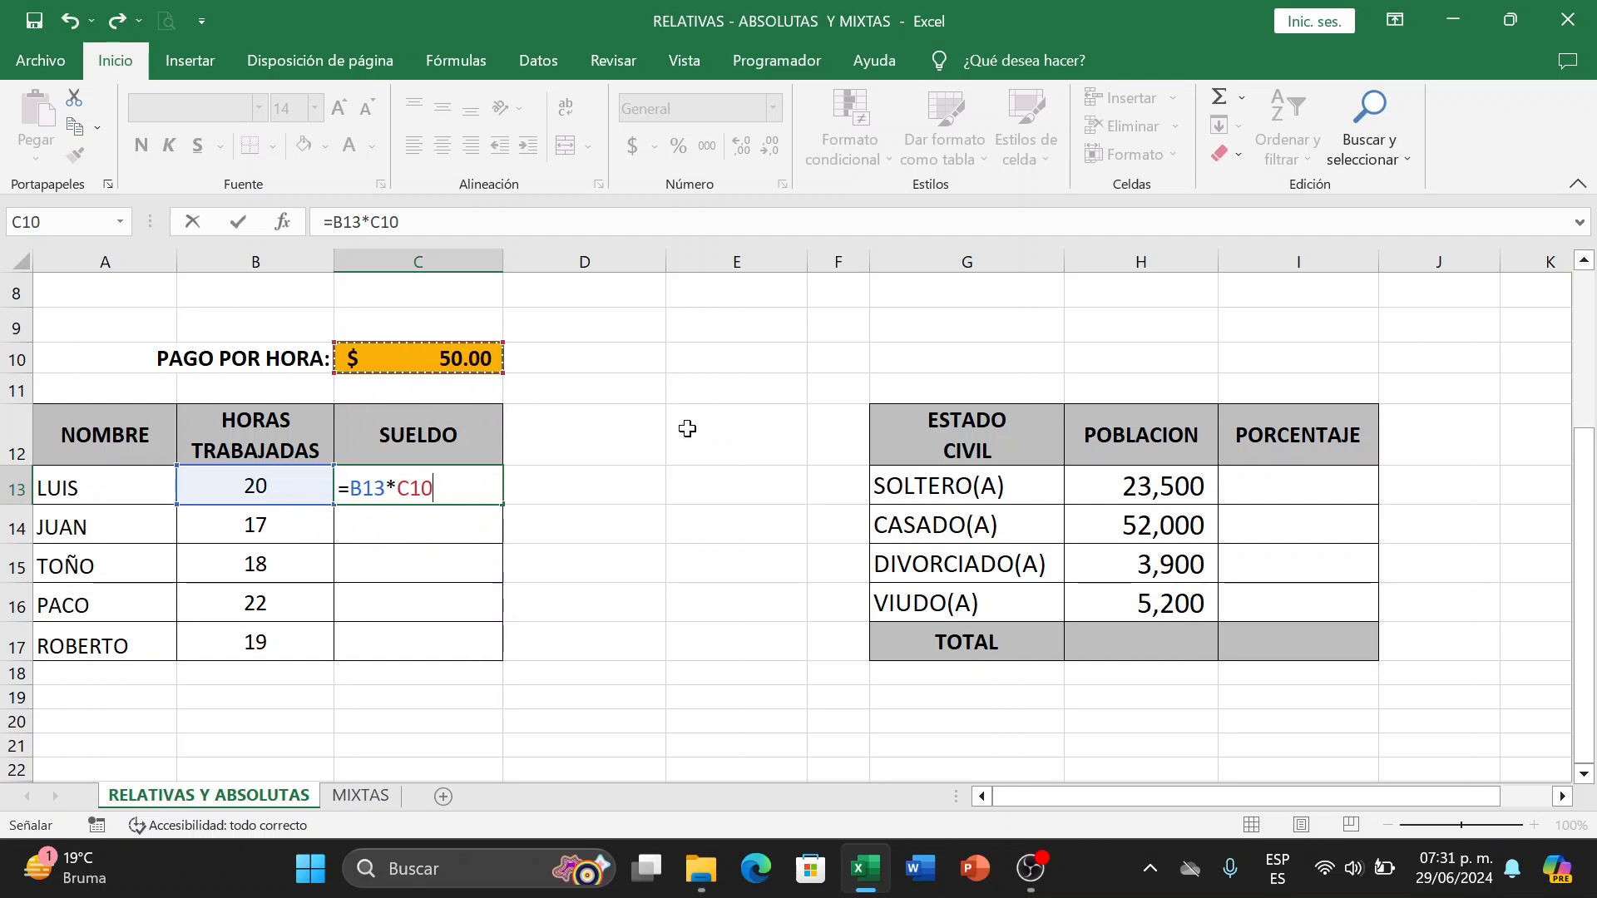
pyautogui.press('Return')
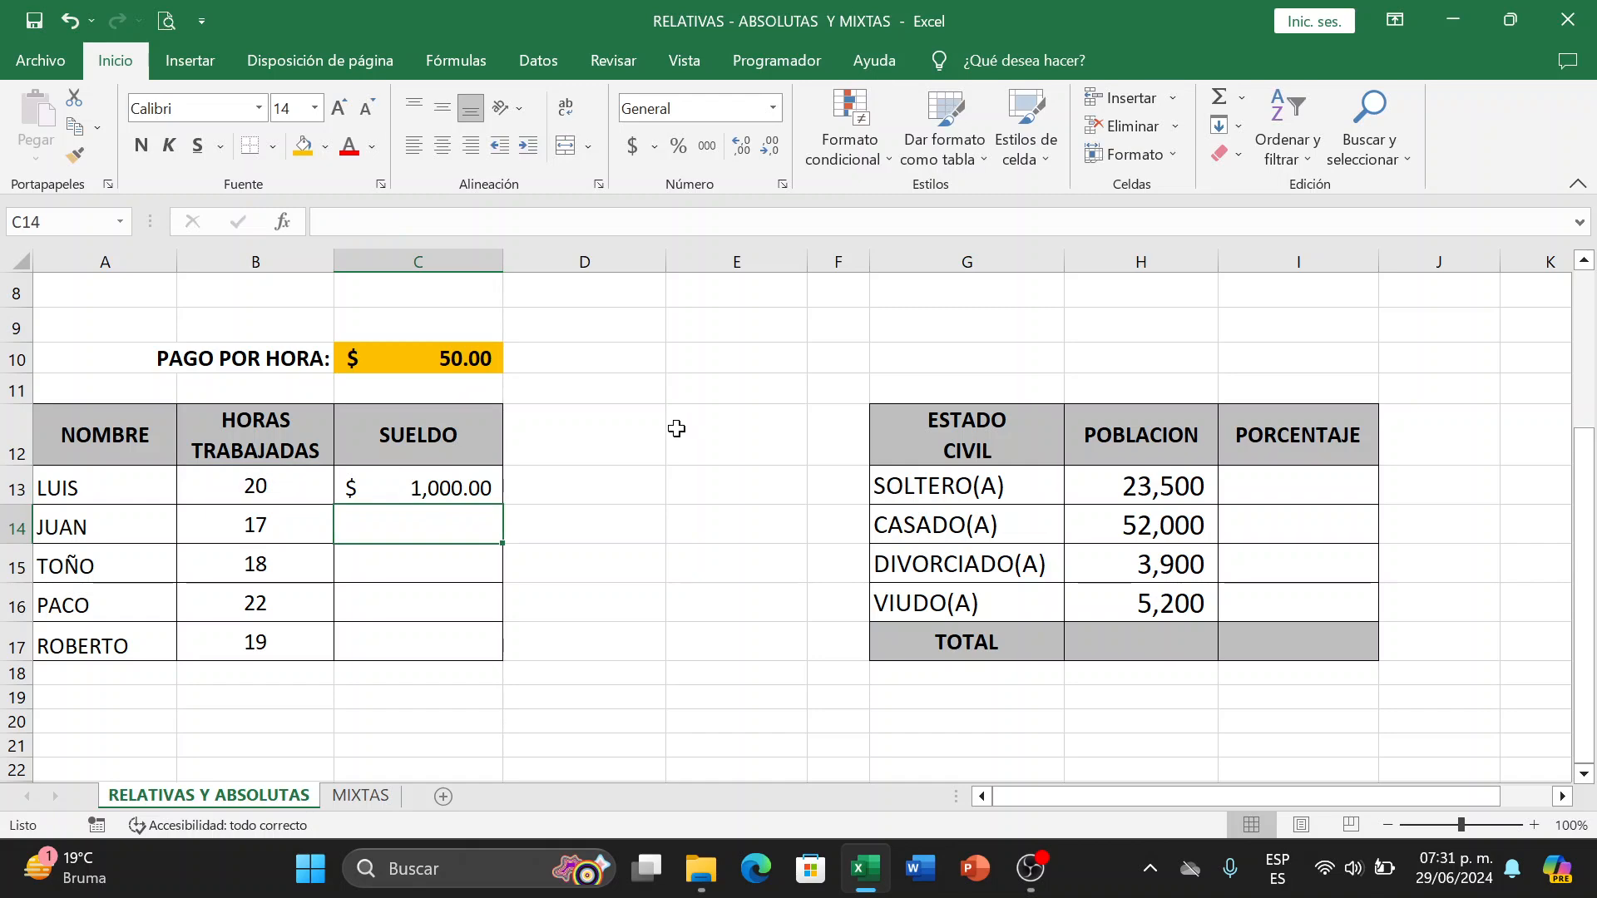
# Copy the C13 salary formula with its relative references down through C17.
pyautogui.scroll(3, 464, 475)
pyautogui.click(605, 354)
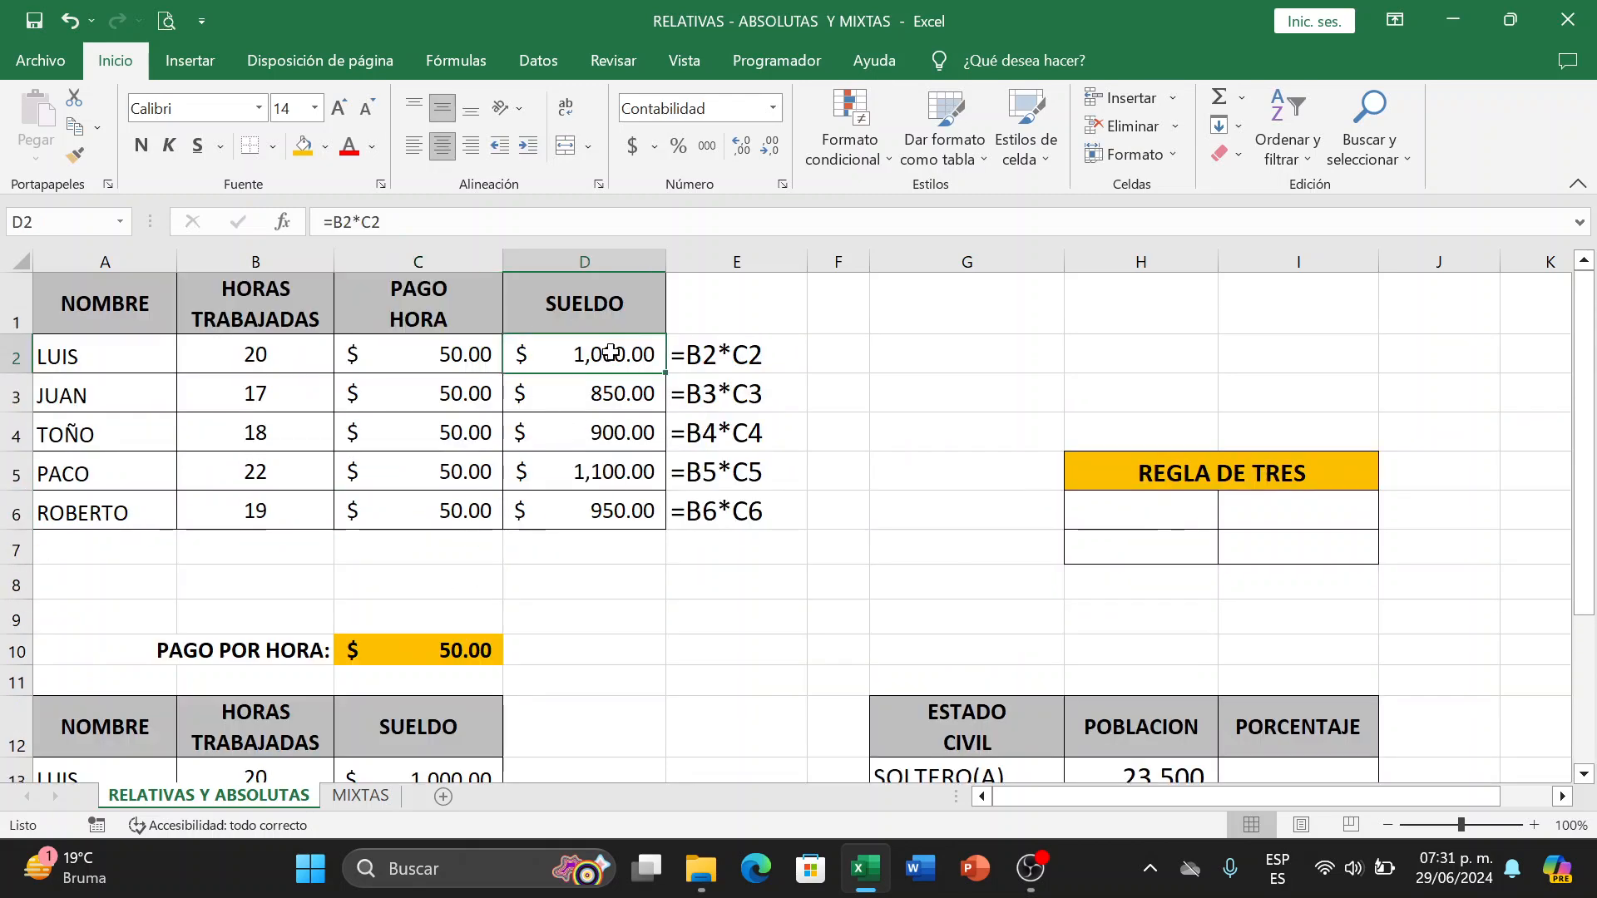
pyautogui.scroll(-3, 688, 522)
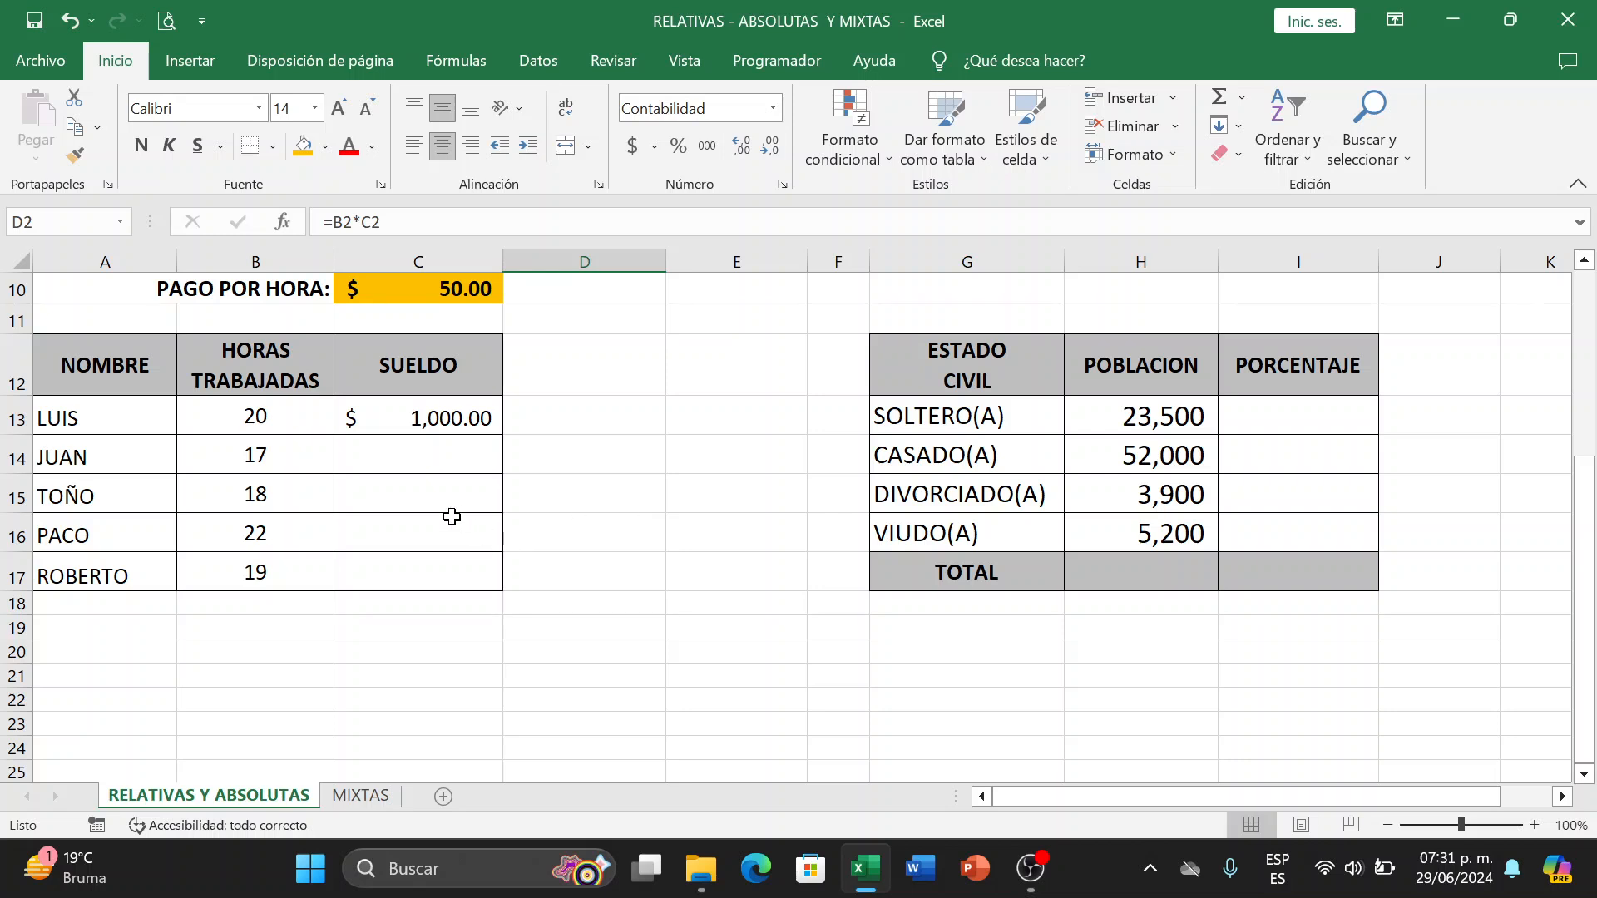
pyautogui.click(429, 417)
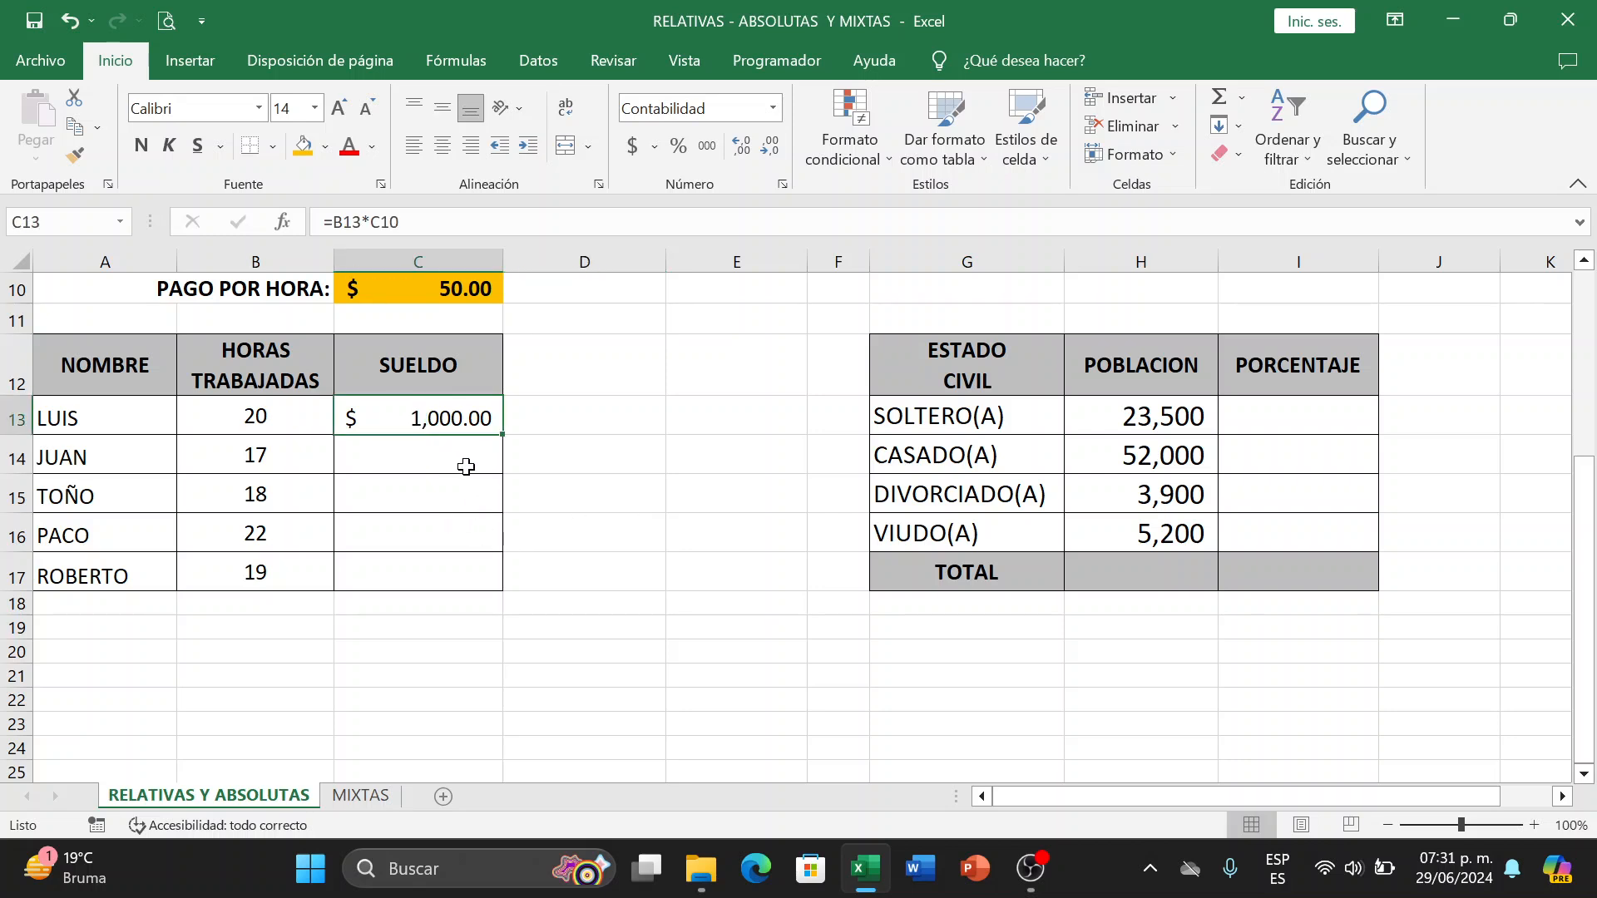
pyautogui.moveTo(502, 436); pyautogui.dragTo(503, 593)
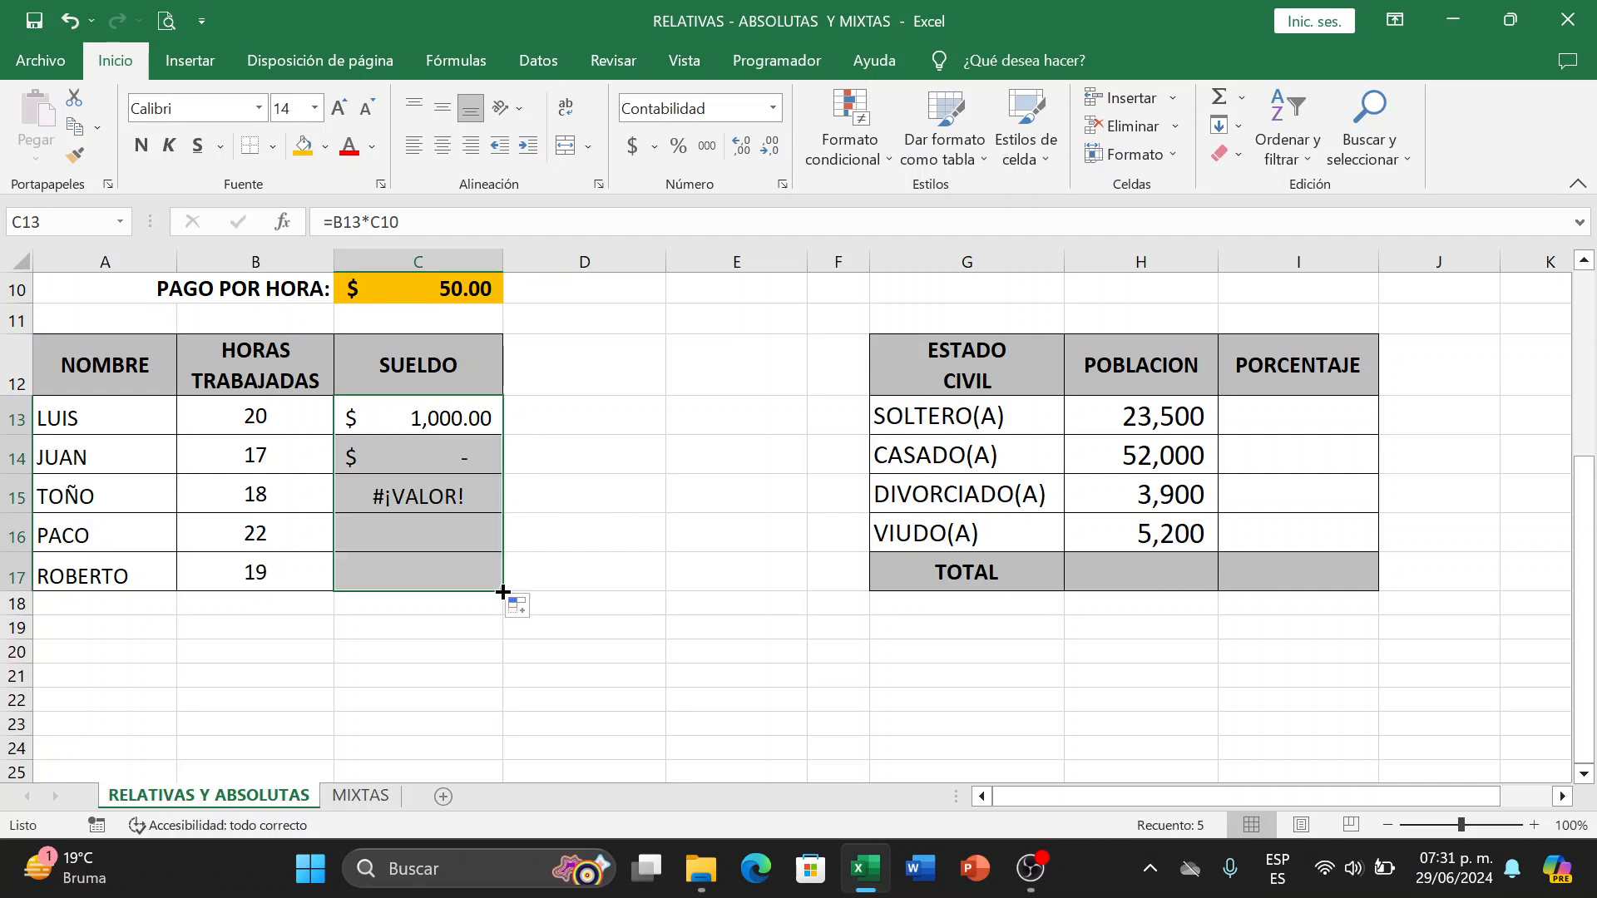
# Enter =FORMULATEXTO(C13) in D13 to display the first lower-table salary formula as text.
pyautogui.click(656, 618)
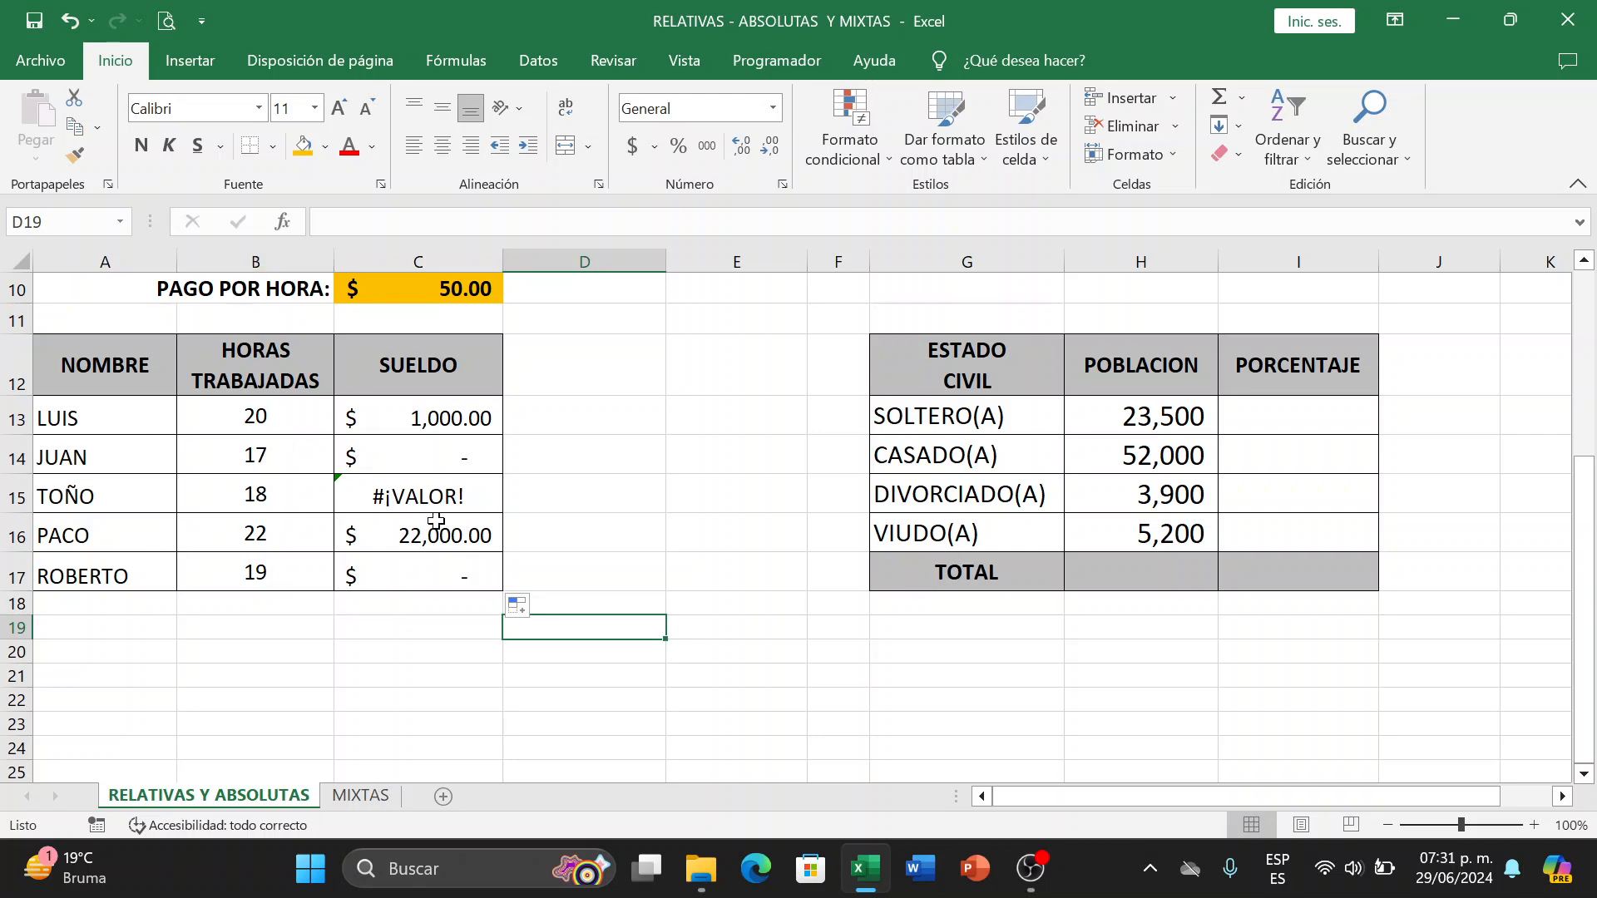
pyautogui.scroll(3, 332, 531)
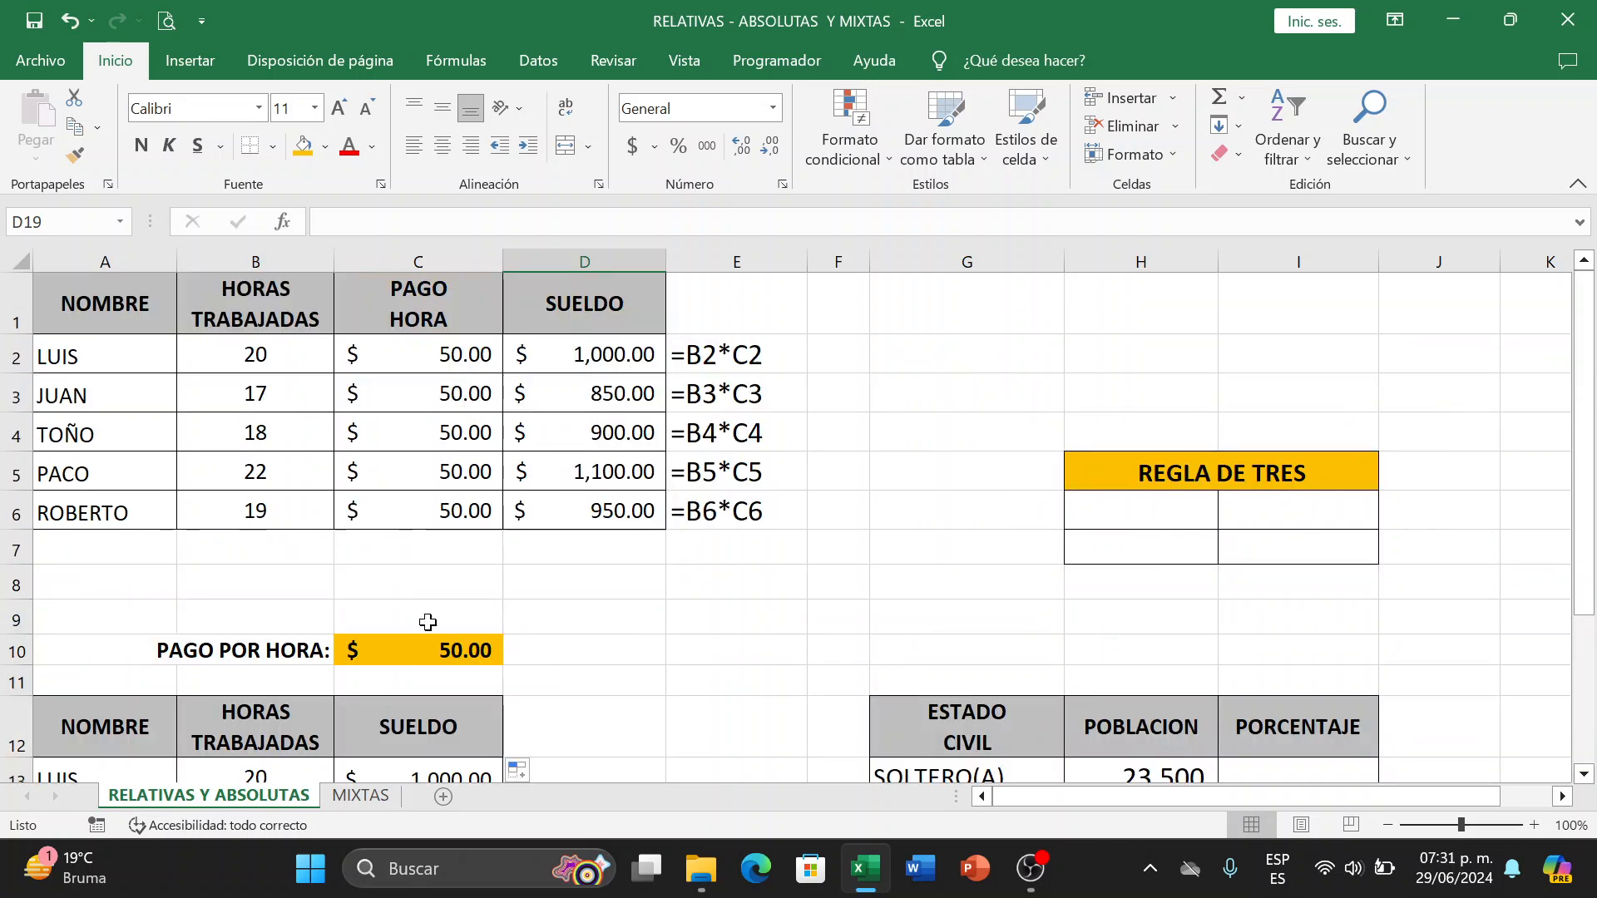
pyautogui.scroll(-3, 474, 665)
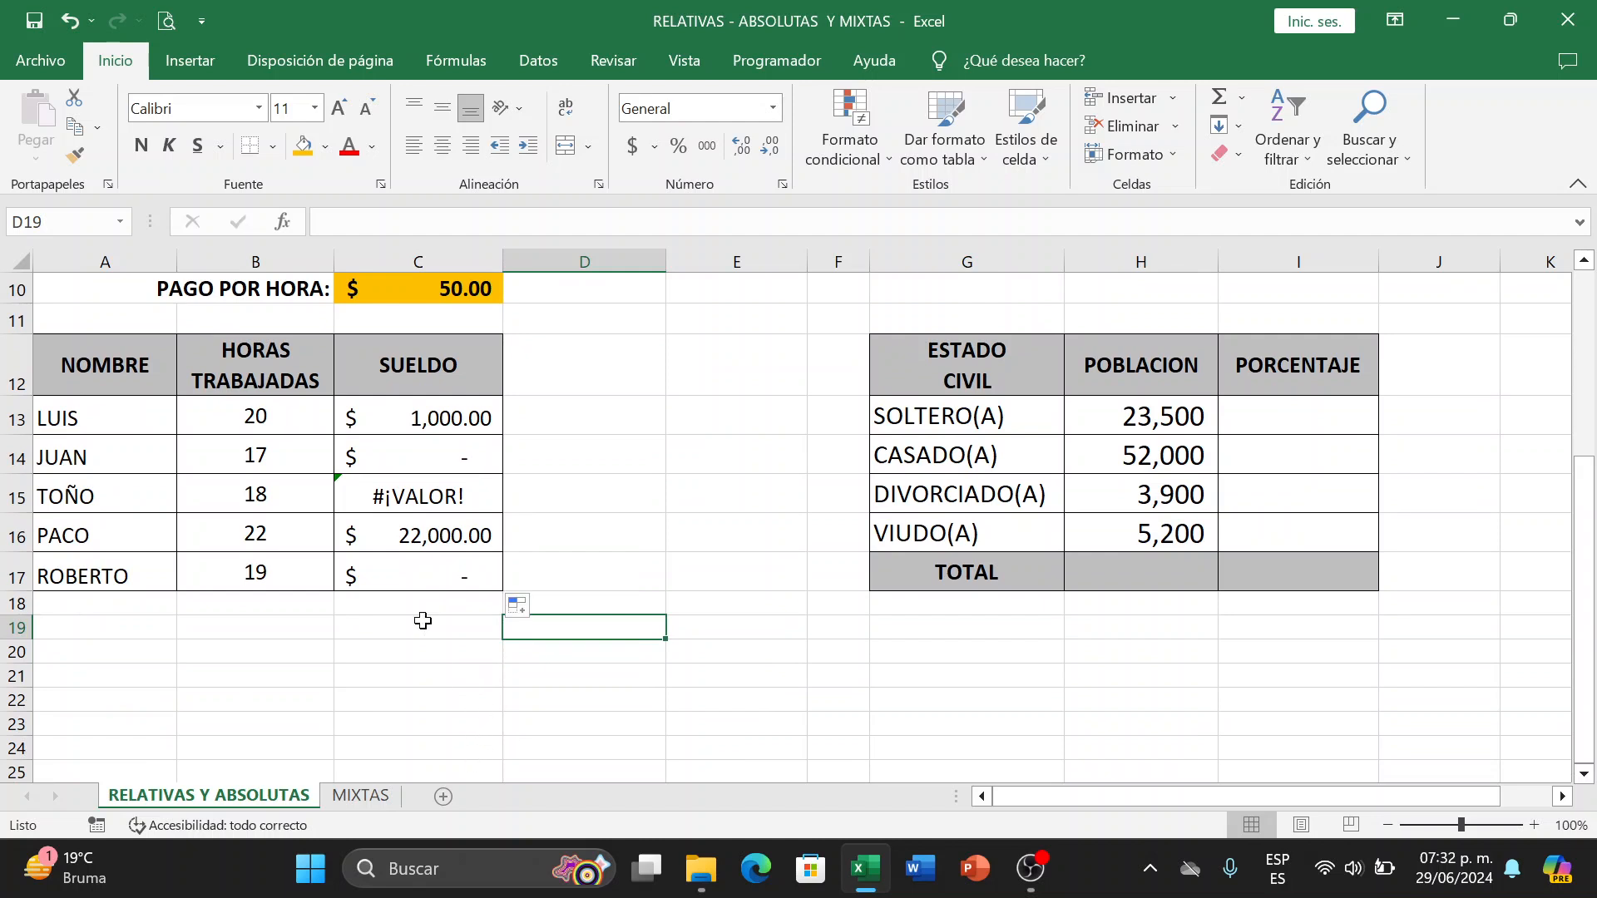
pyautogui.click(595, 426)
pyautogui.write('=')
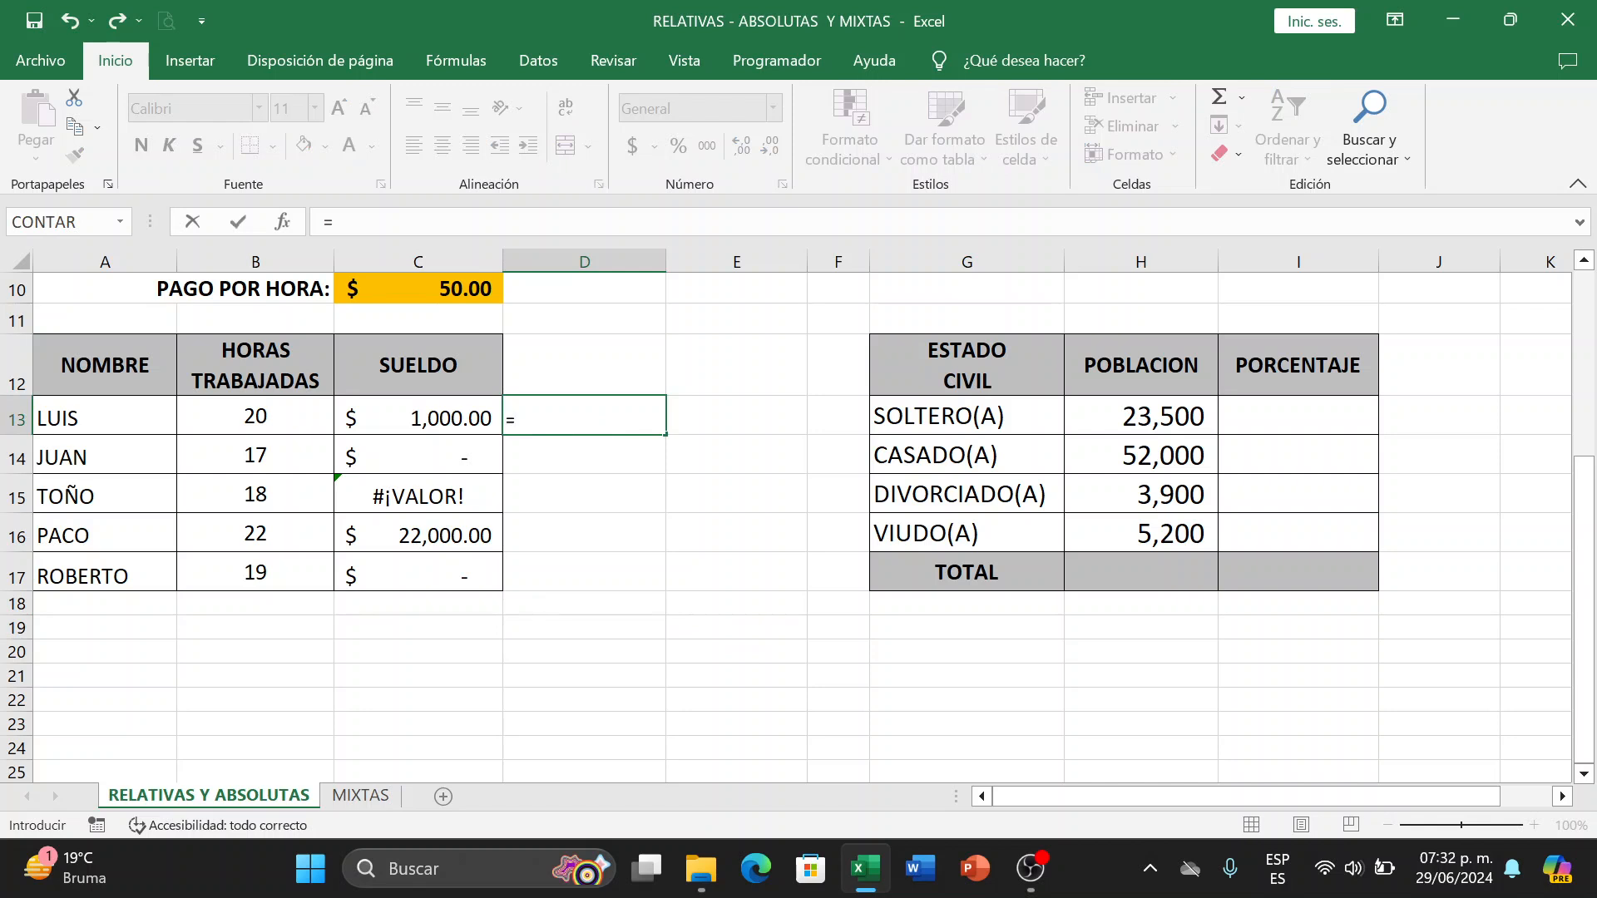
pyautogui.write('for')
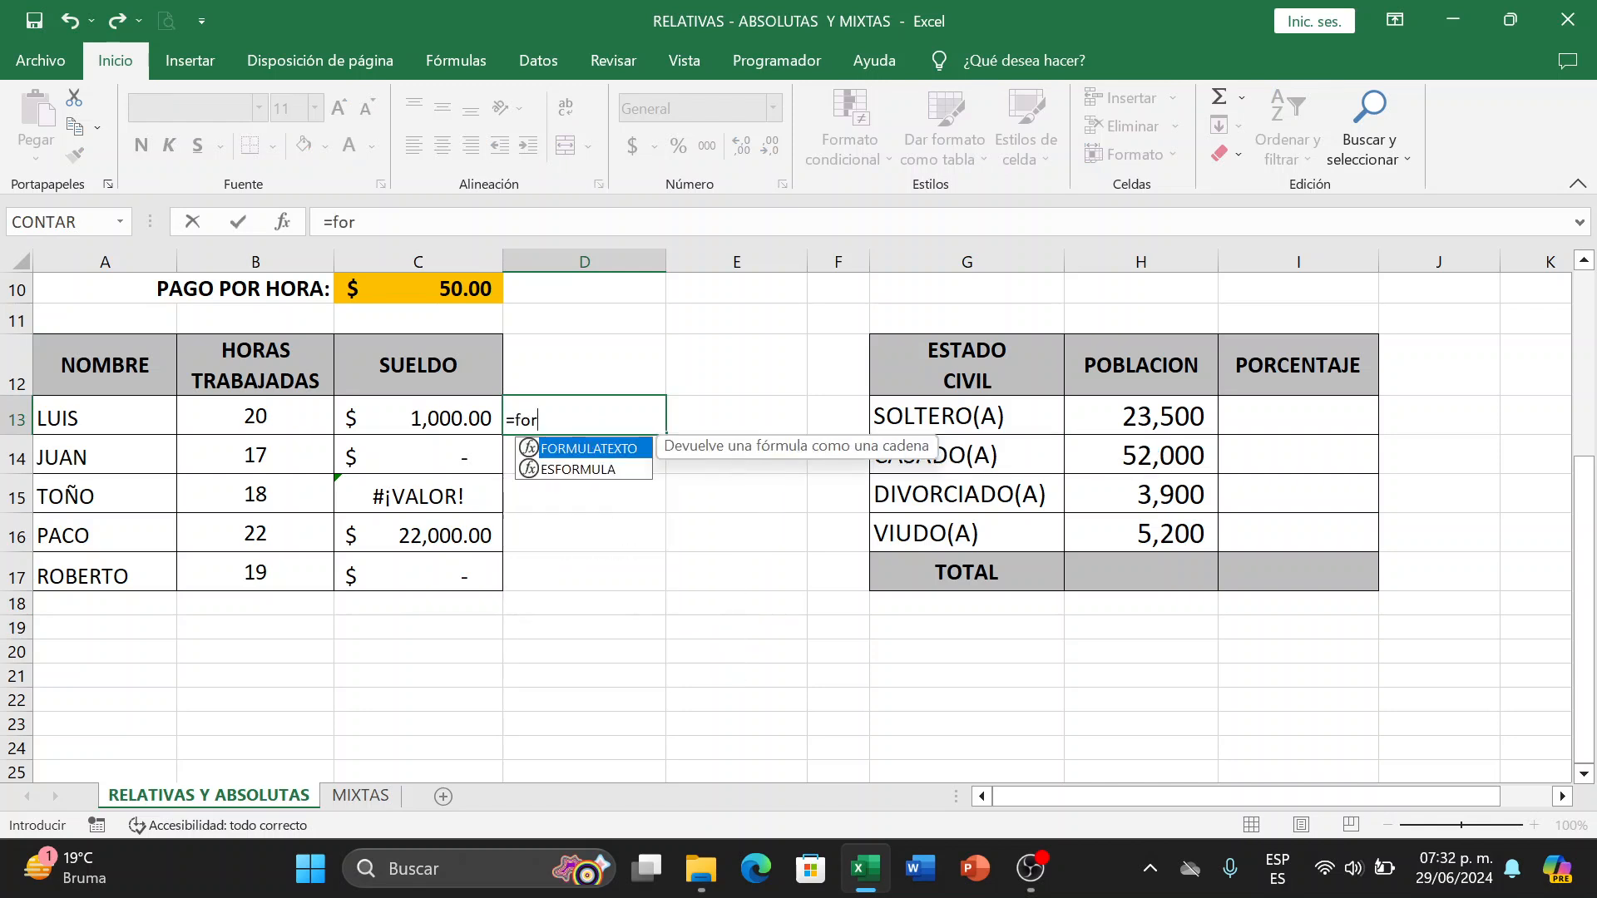
pyautogui.press('Tab')
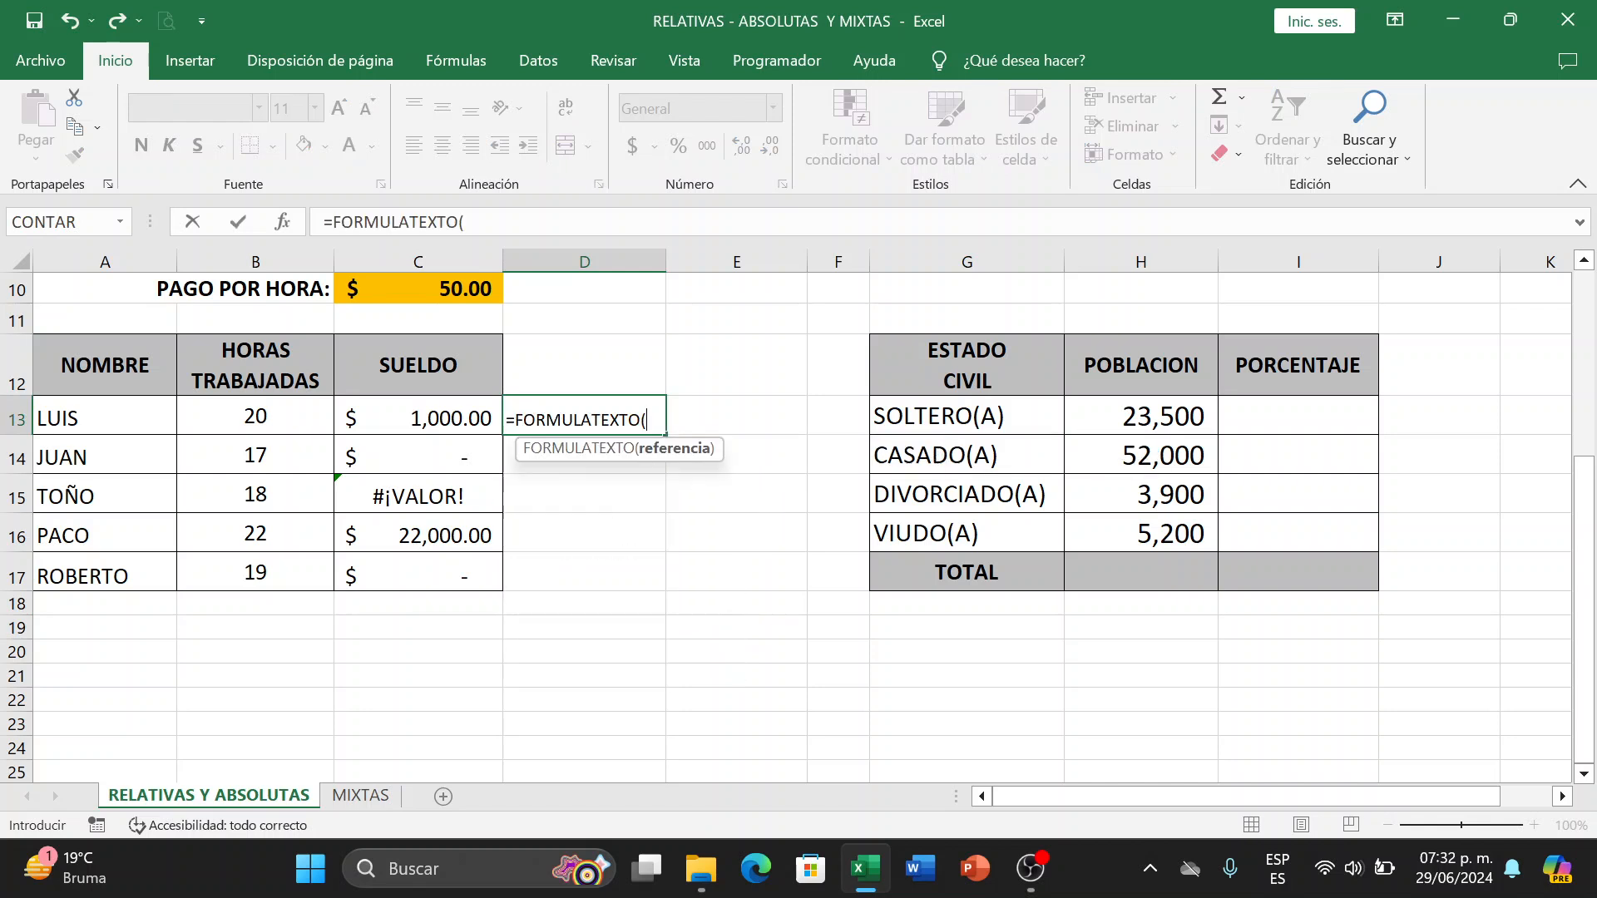
pyautogui.click(432, 413)
pyautogui.write(')')
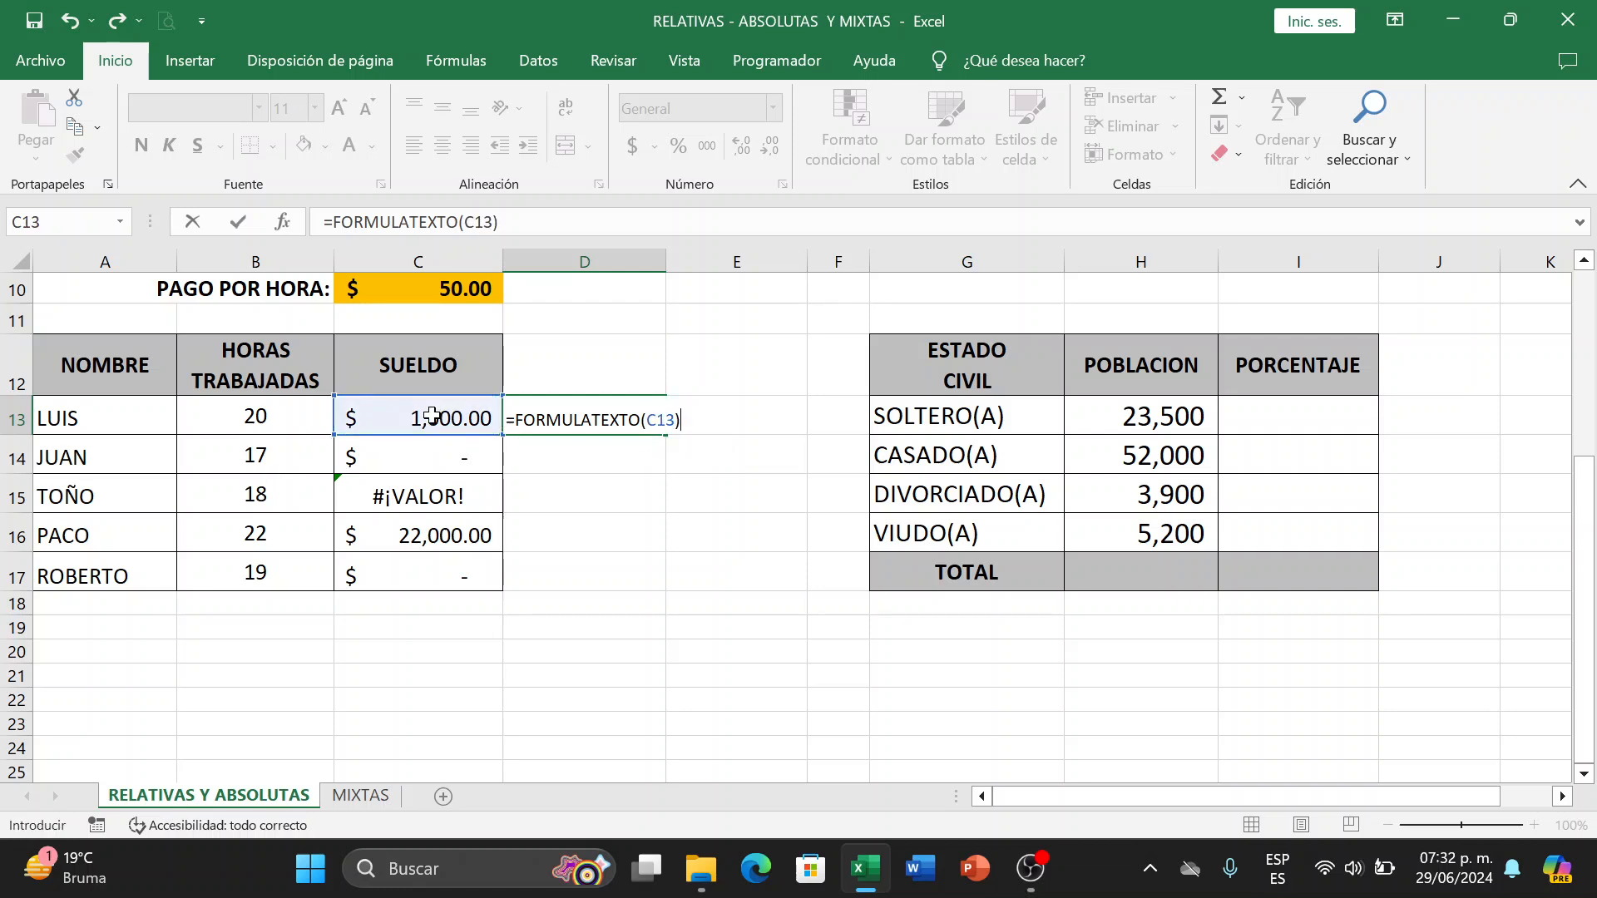
pyautogui.press('Return')
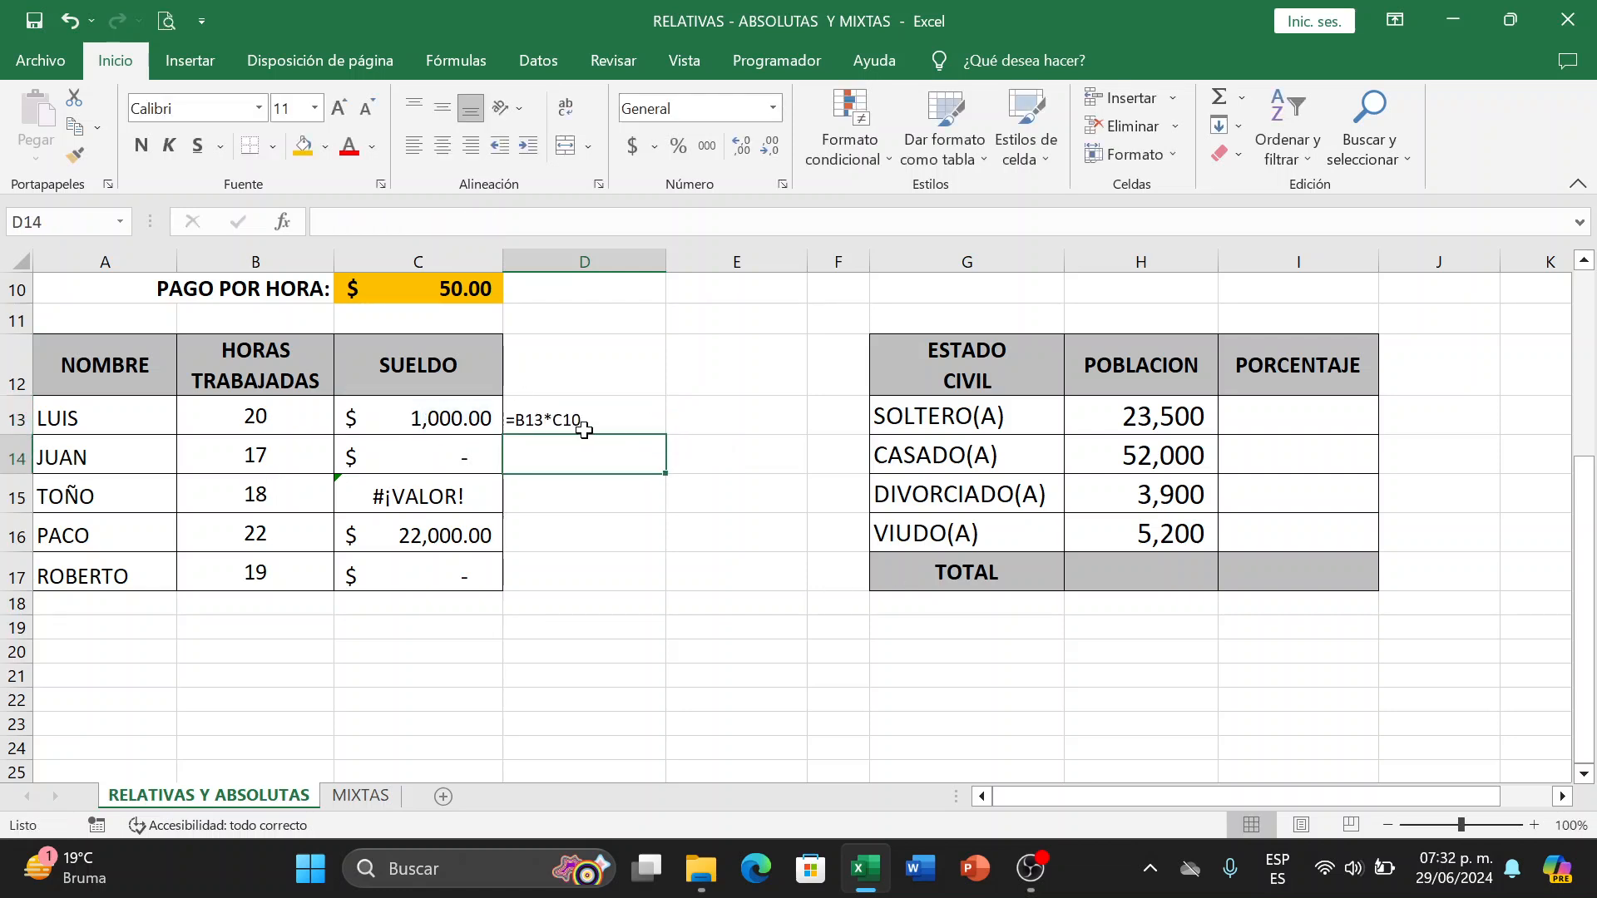
# Copy the FORMULATEXTO formula from D13 down through D17.
pyautogui.click(597, 426)
pyautogui.moveTo(665, 434); pyautogui.dragTo(655, 586)
pyautogui.click(582, 676)
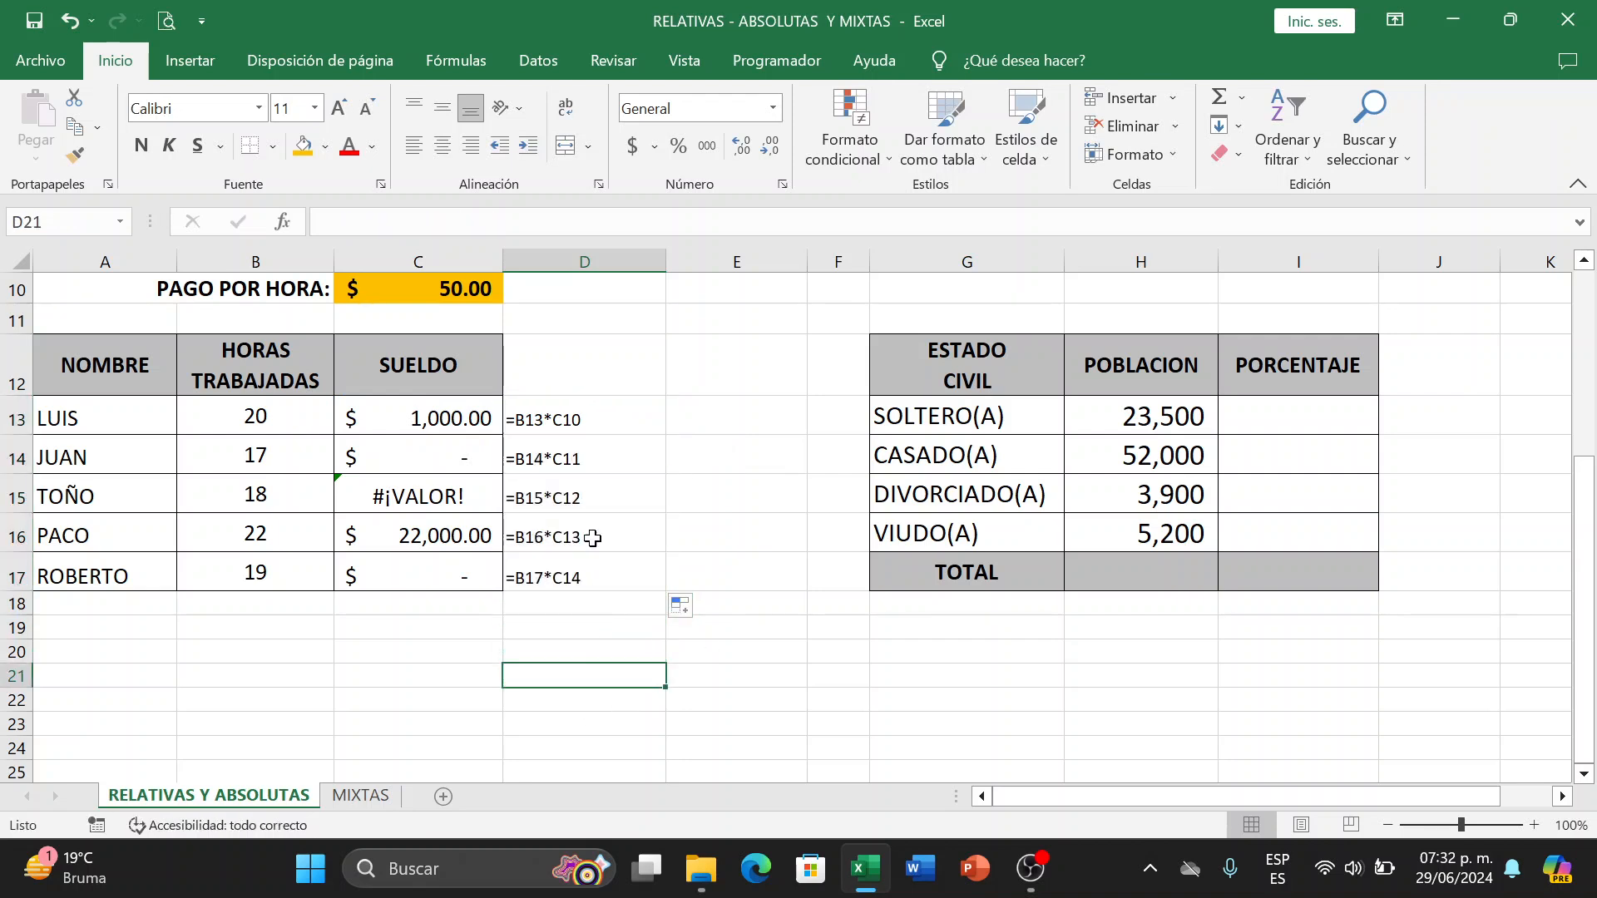
# Increase the font size of the formula texts in D13:D17 to 18.
pyautogui.moveTo(570, 414); pyautogui.dragTo(574, 577)
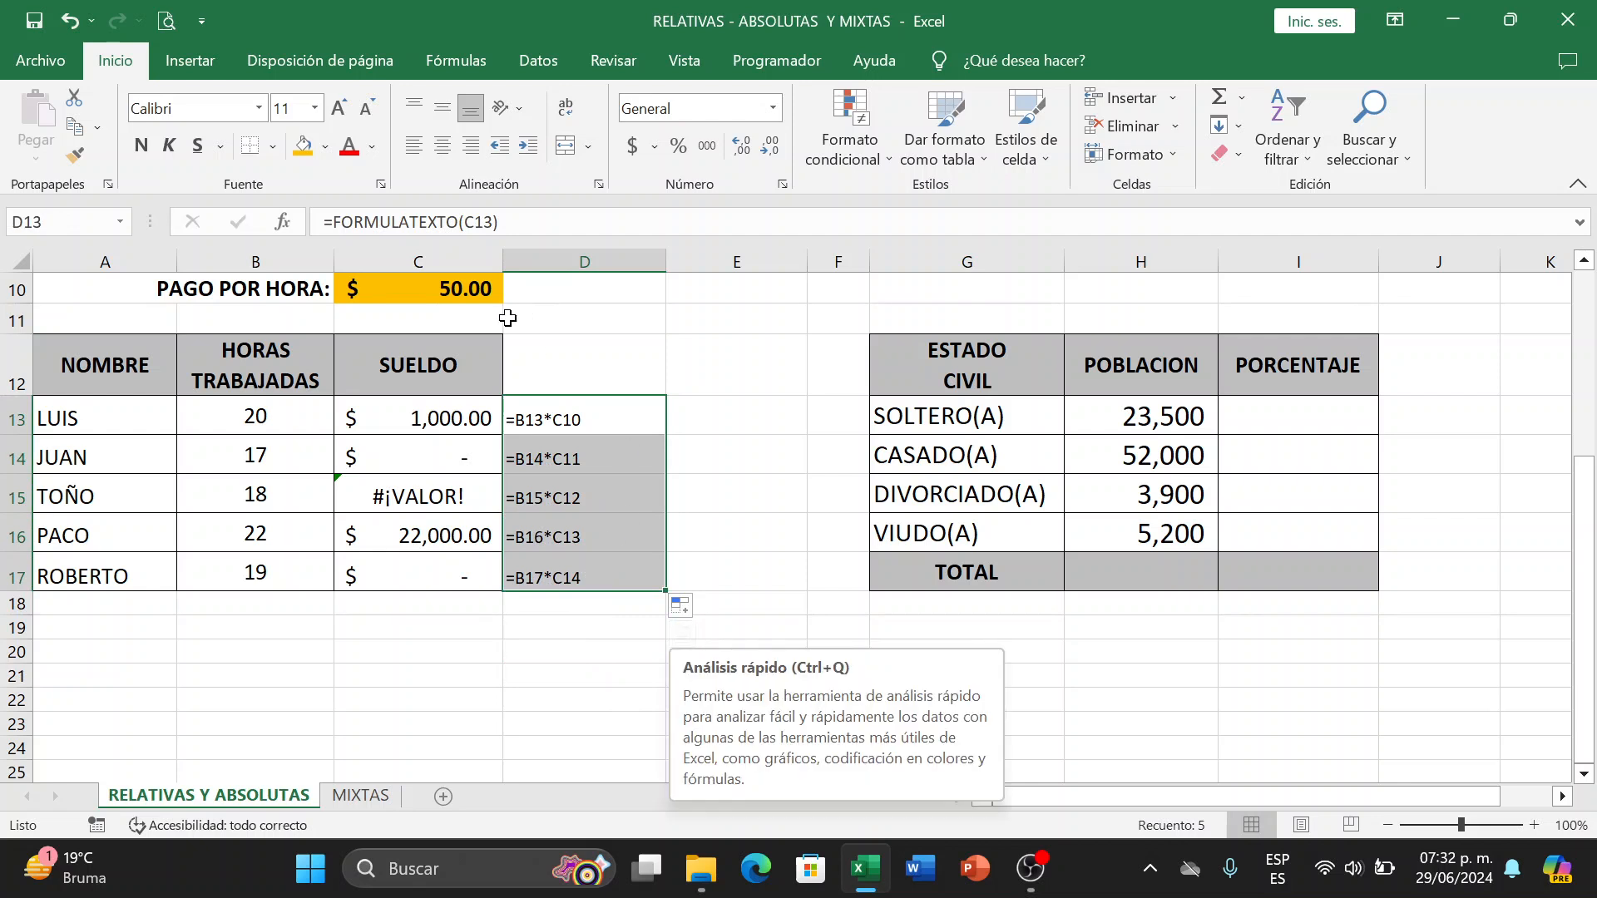
pyautogui.click(338, 108)
pyautogui.click(338, 108)
pyautogui.click(338, 108)
pyautogui.click(786, 539)
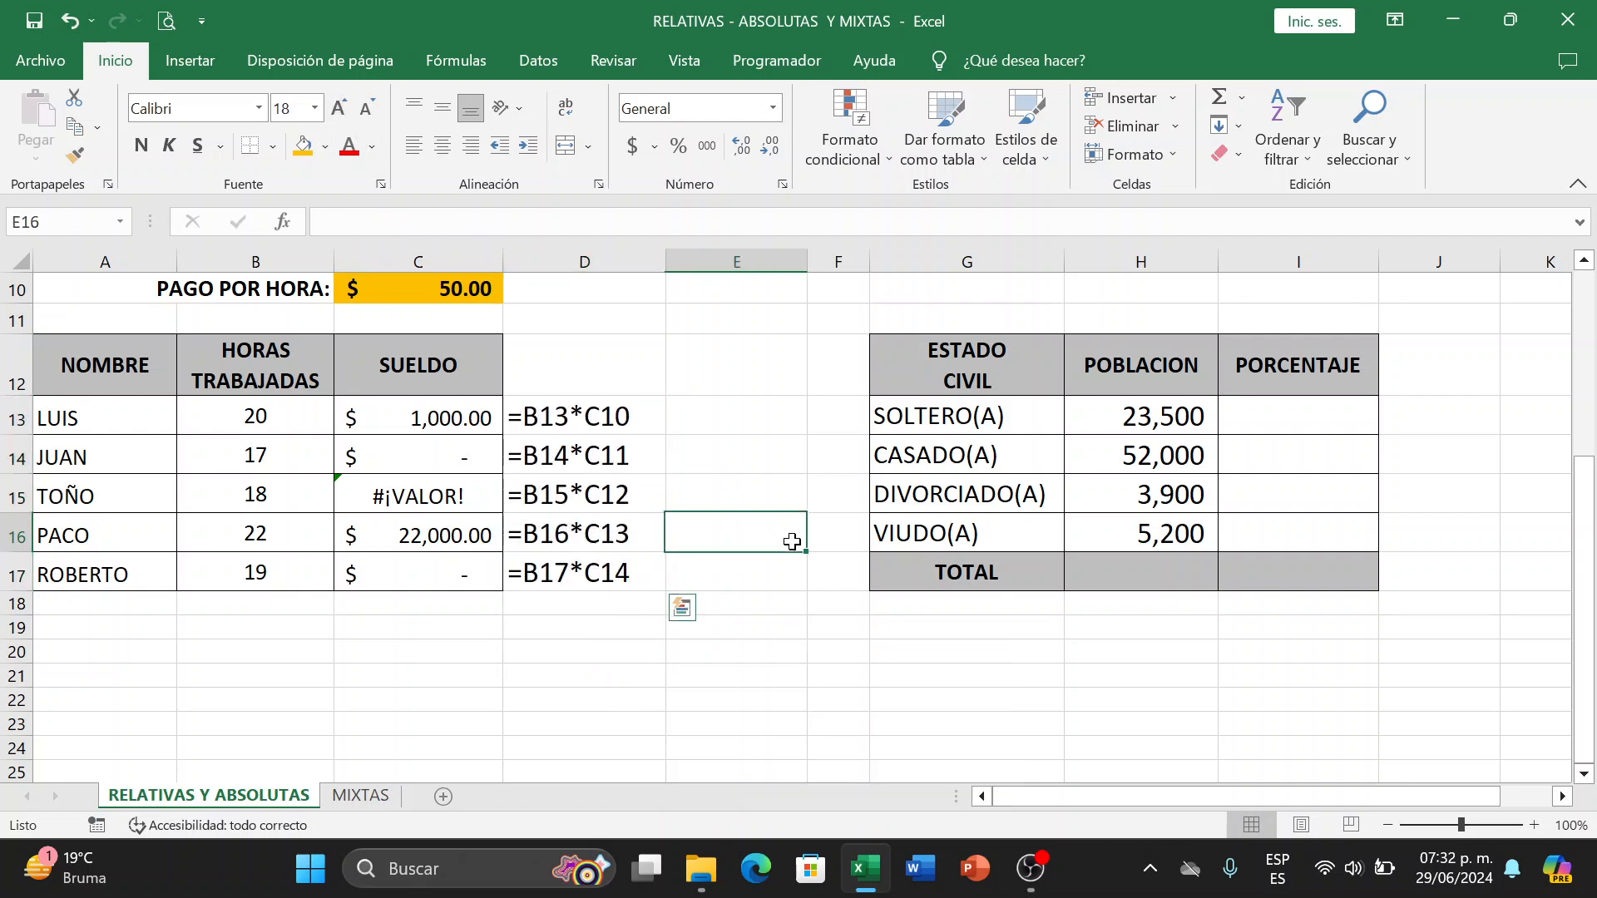
# Examine the formula texts in D13:D15 and the hours, rate and header cells that the copied salary formulas reference.
pyautogui.click(632, 418)
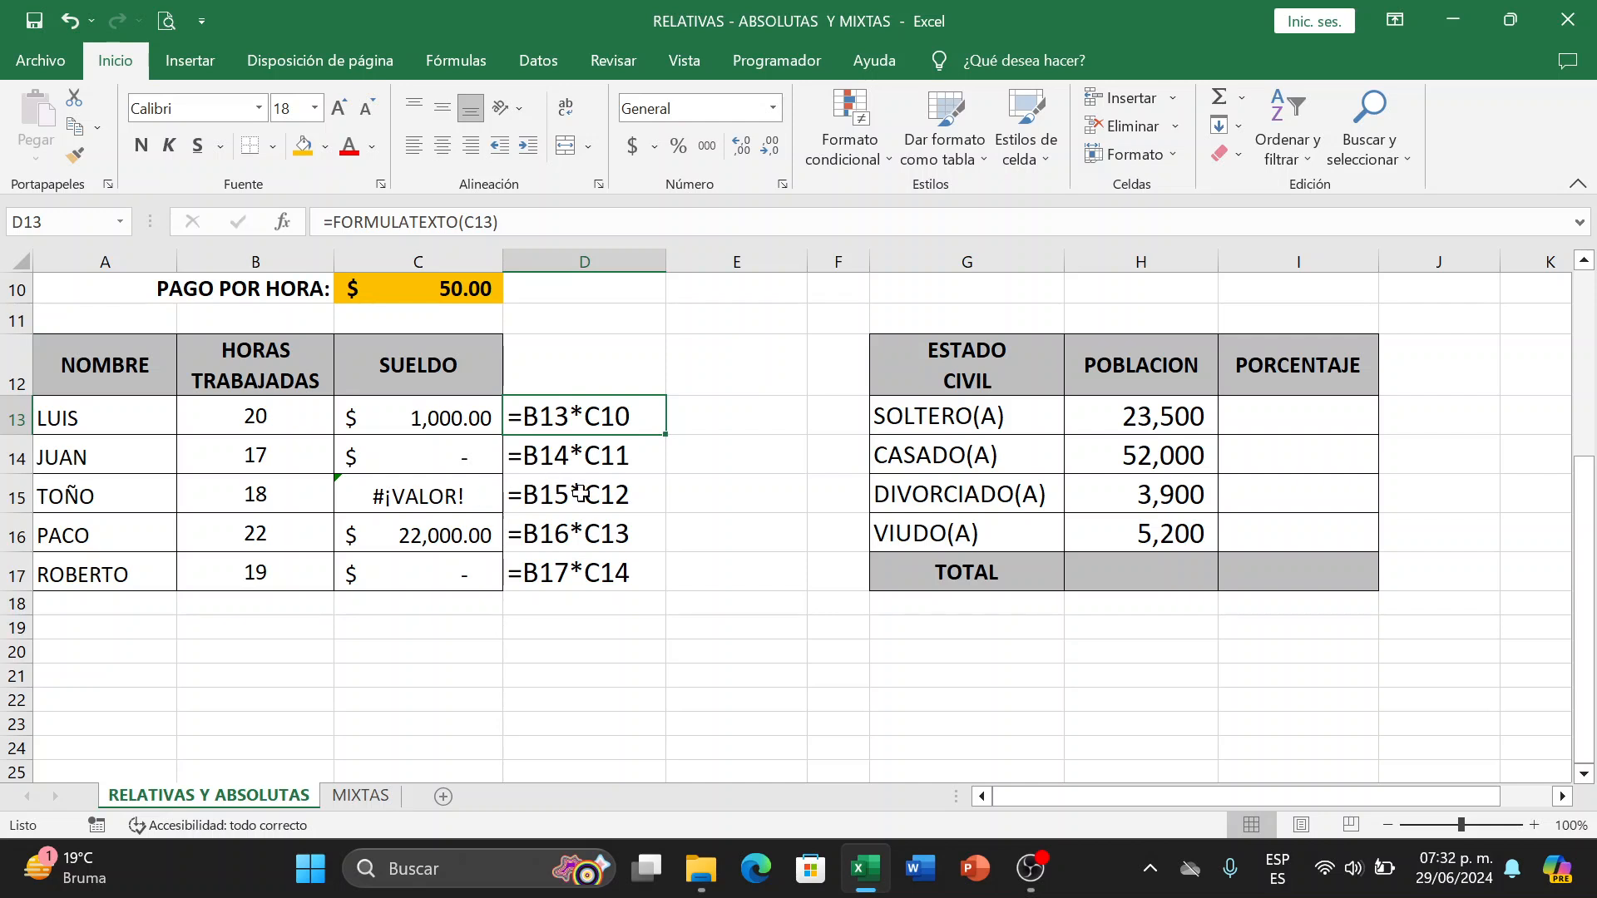
pyautogui.click(540, 470)
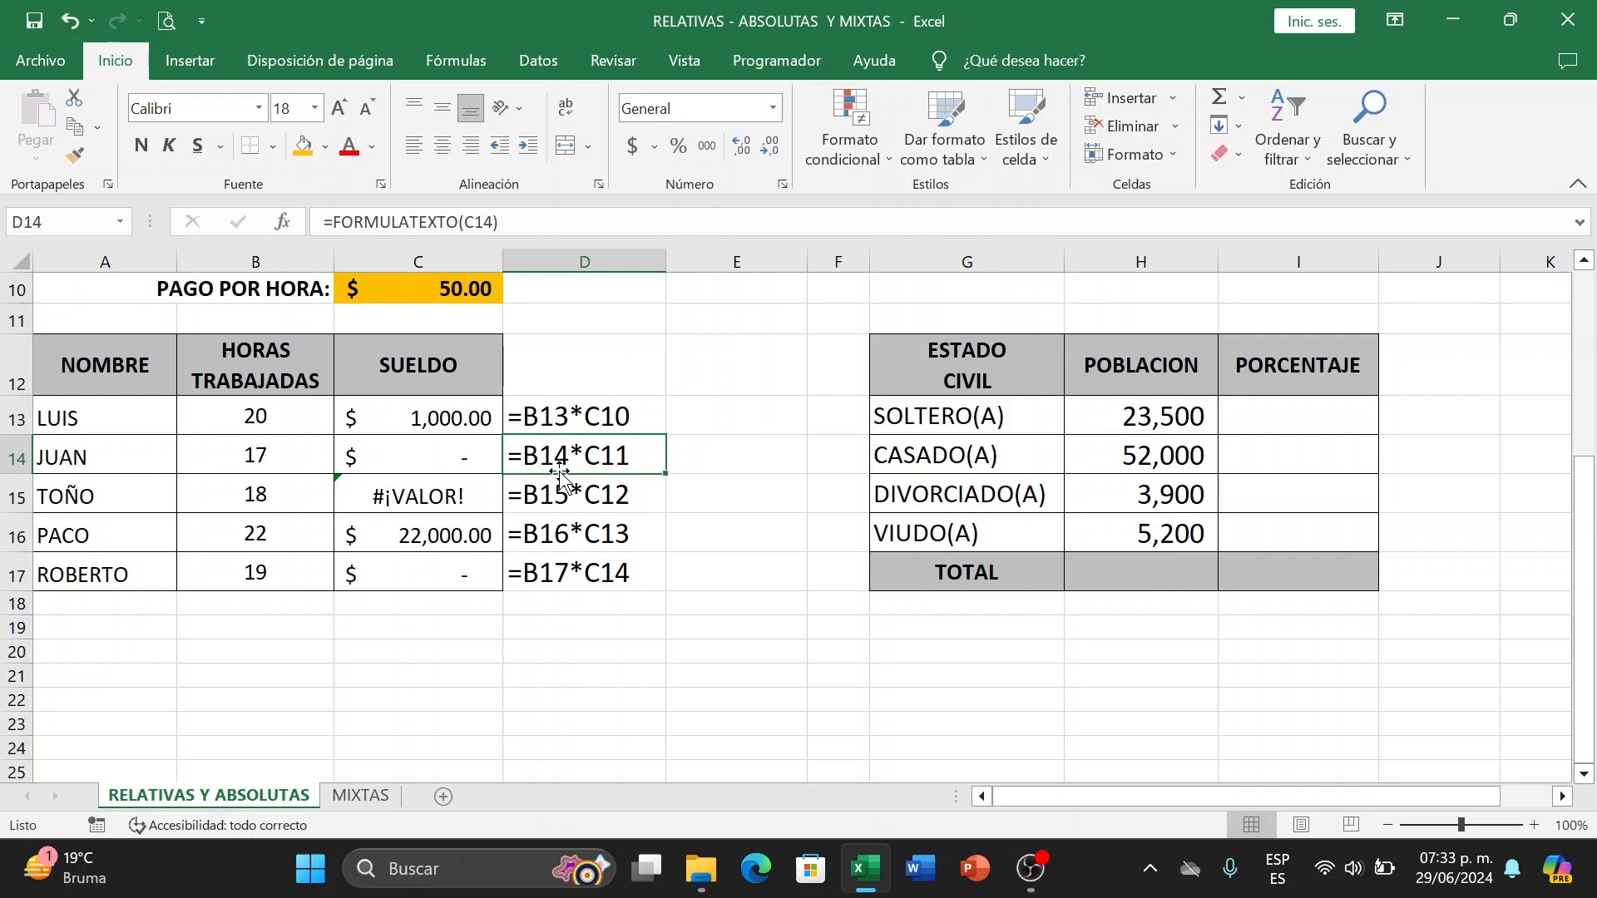
pyautogui.click(236, 462)
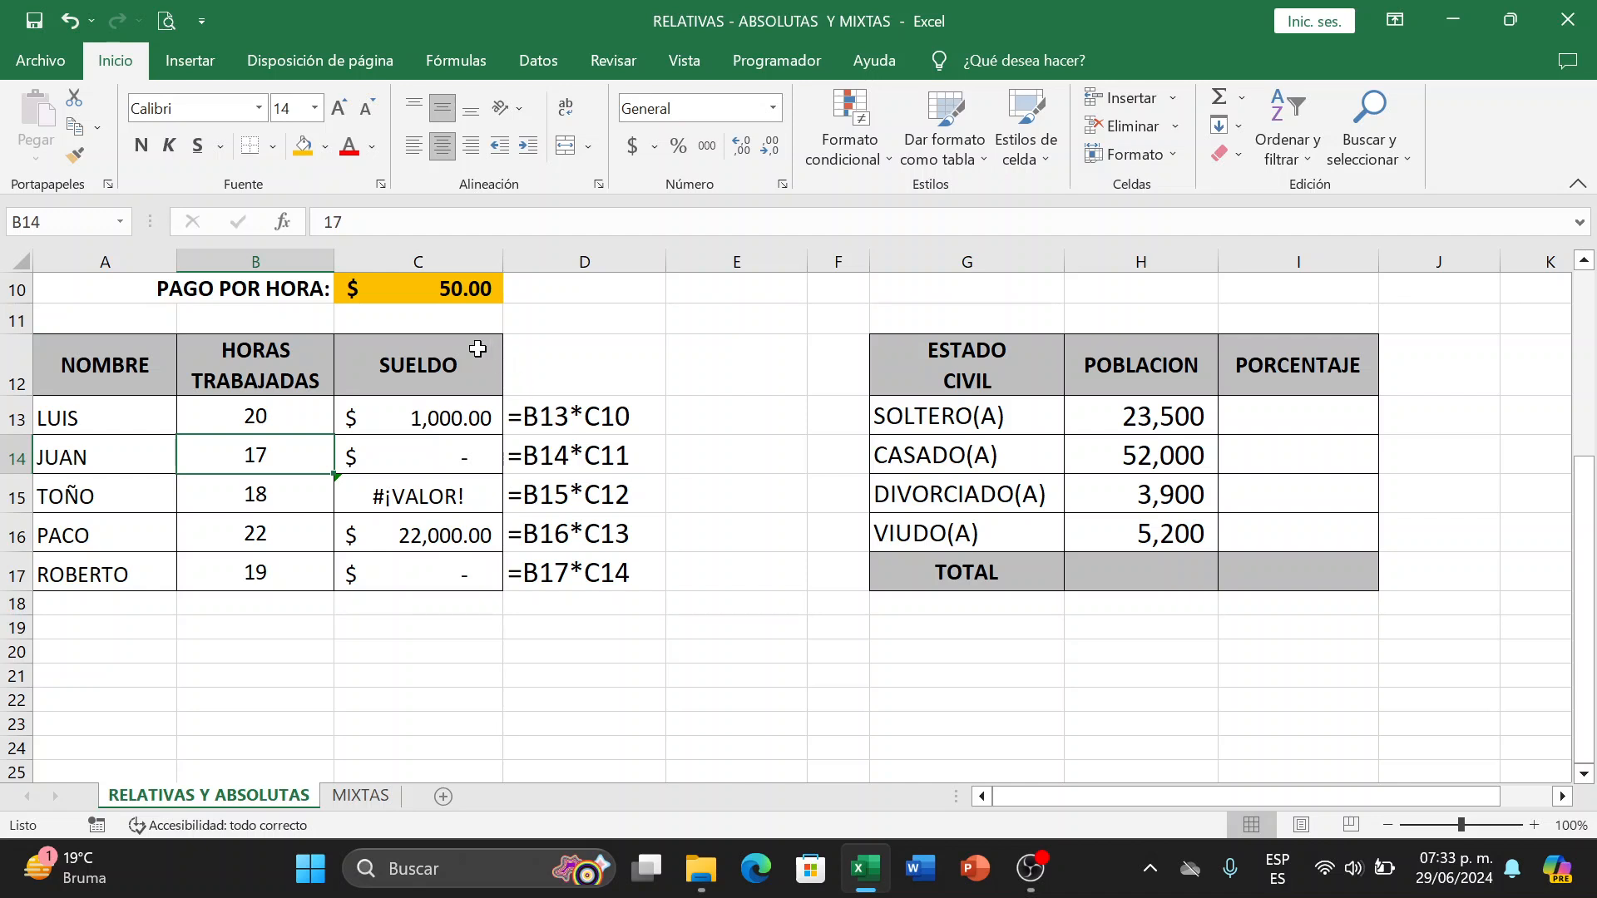
pyautogui.click(437, 320)
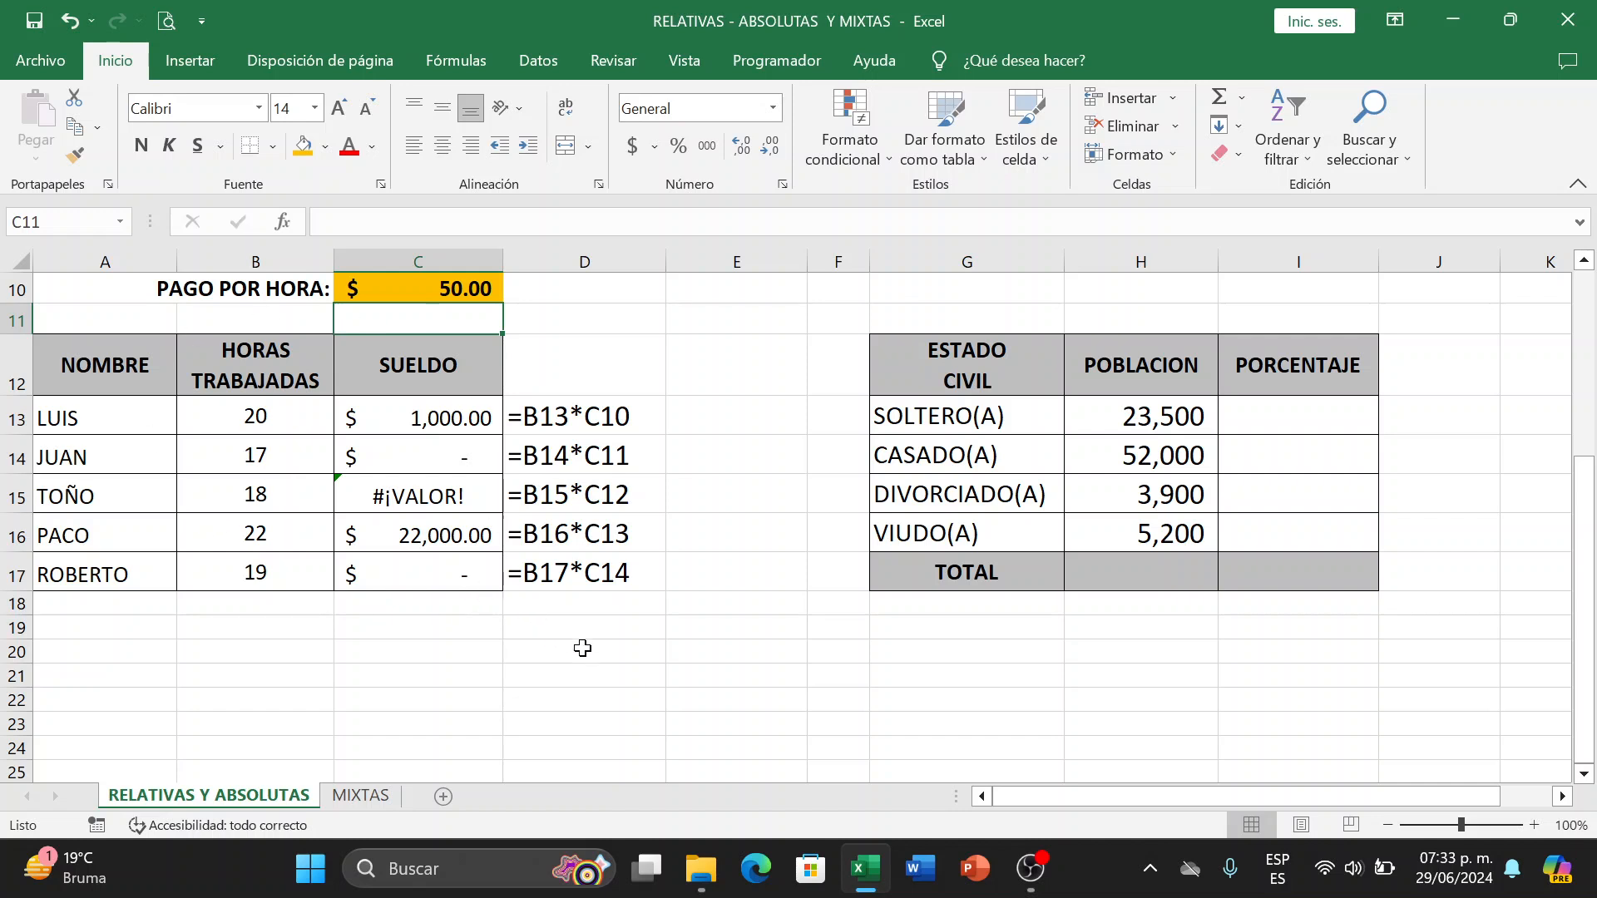
pyautogui.click(411, 458)
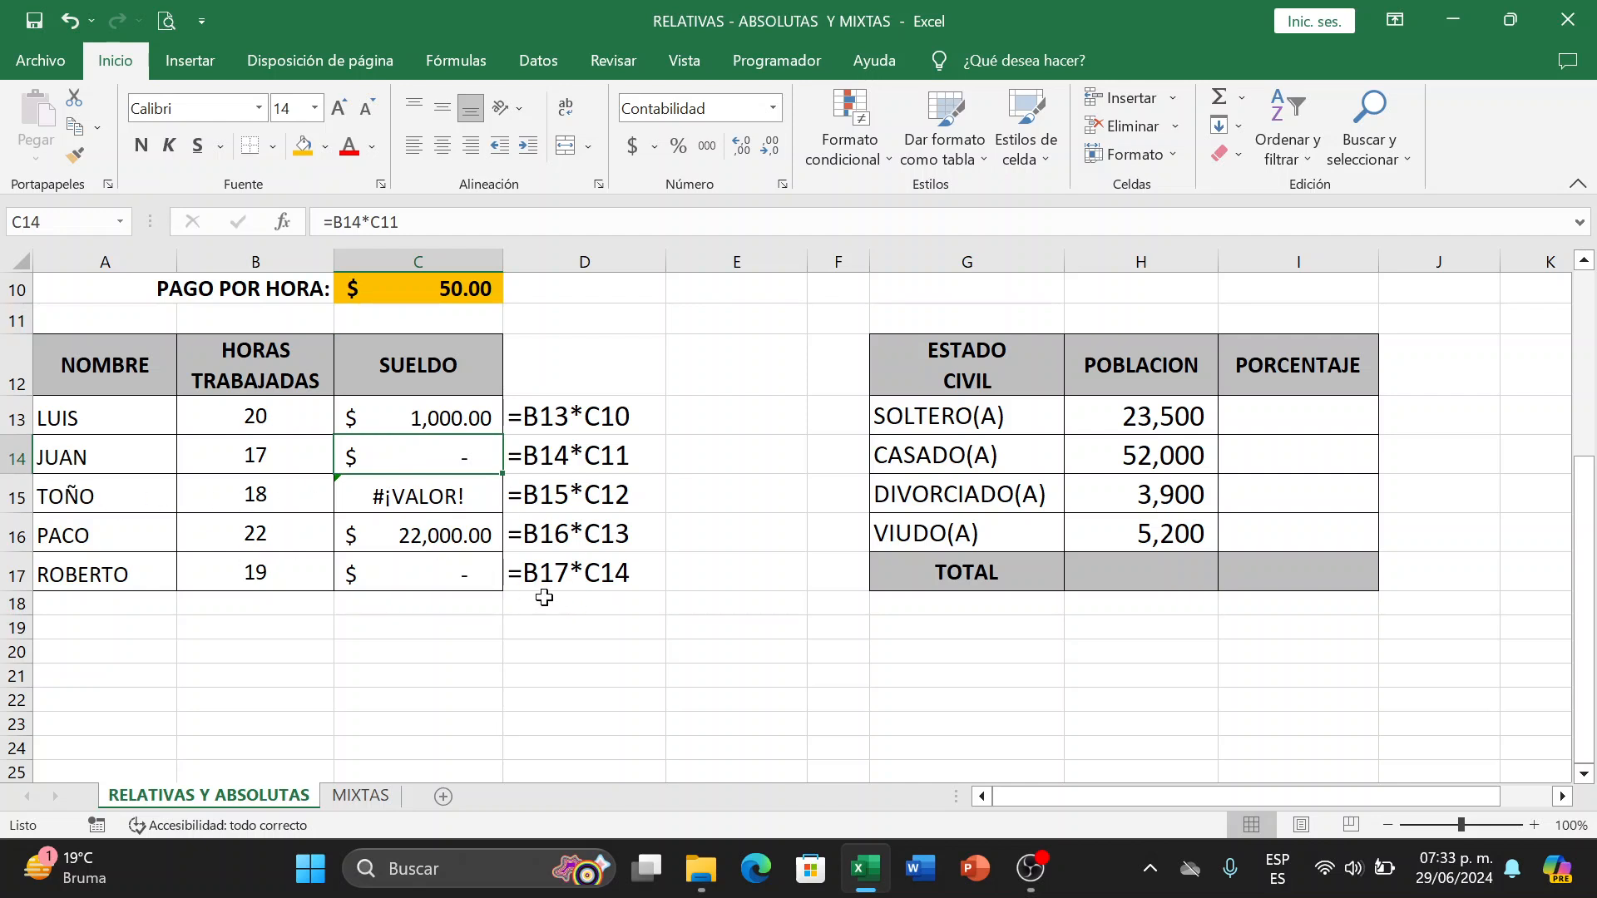
pyautogui.click(539, 493)
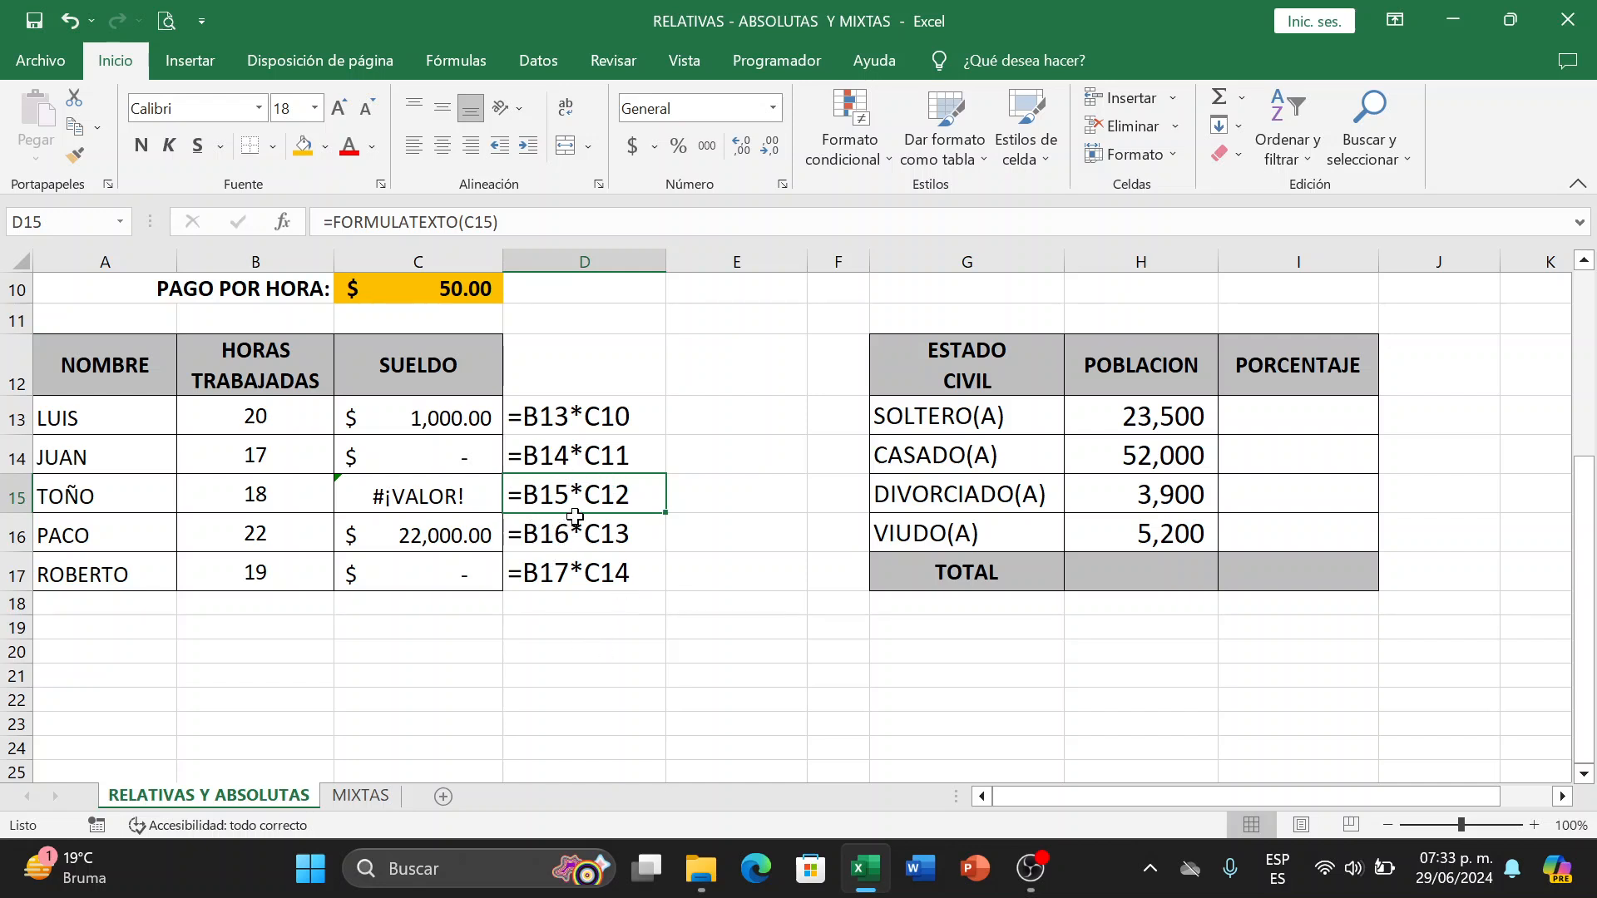
pyautogui.click(254, 503)
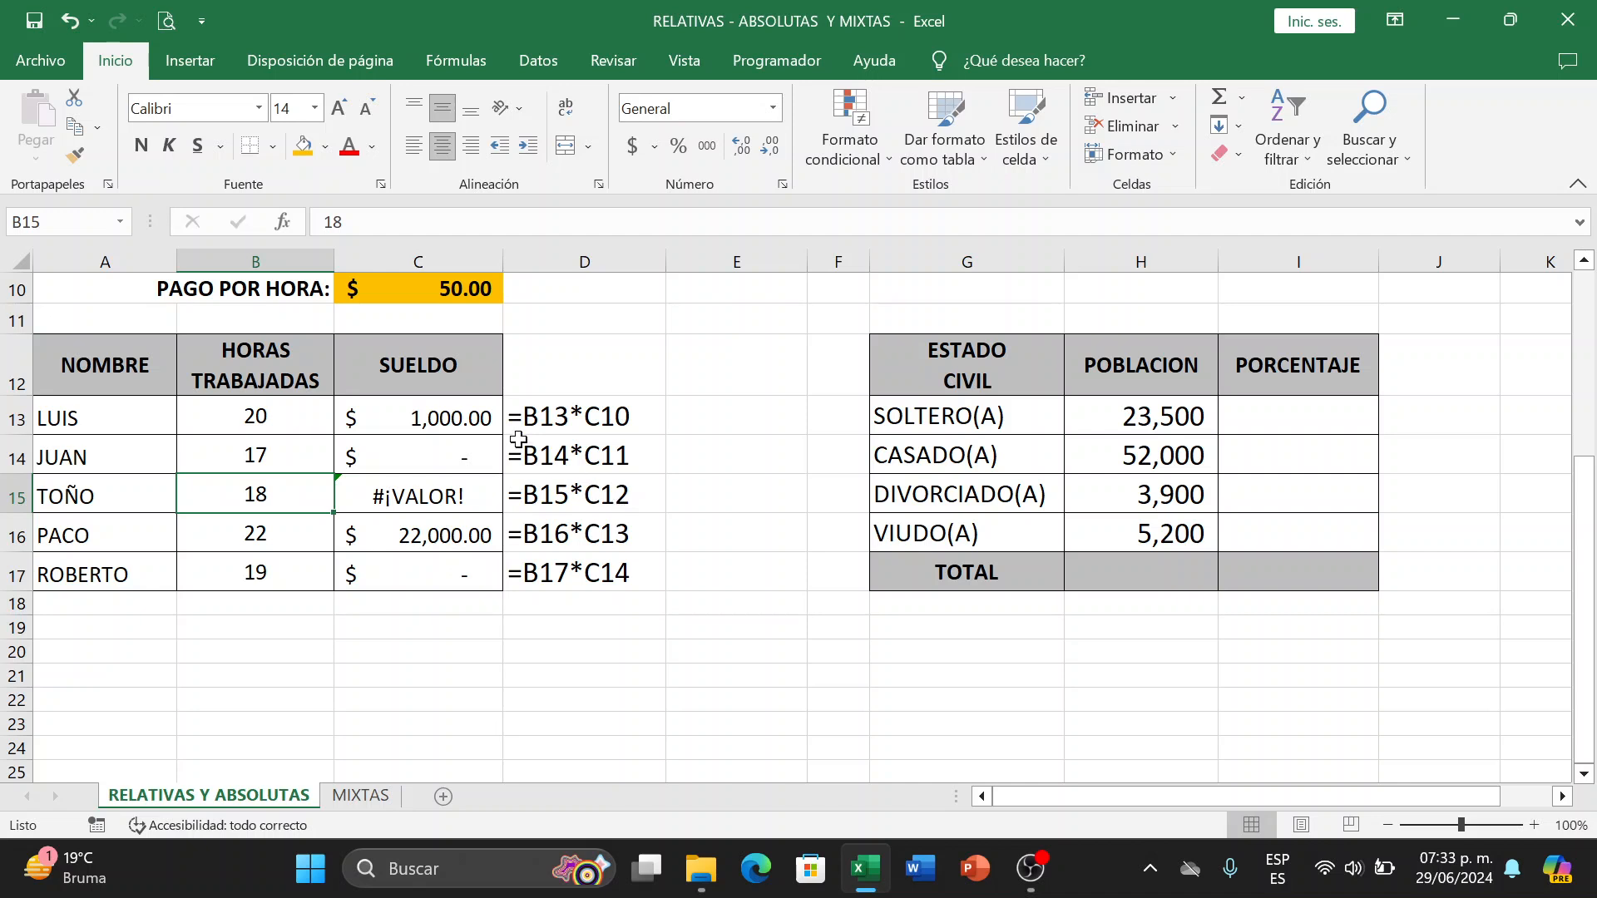
pyautogui.click(405, 366)
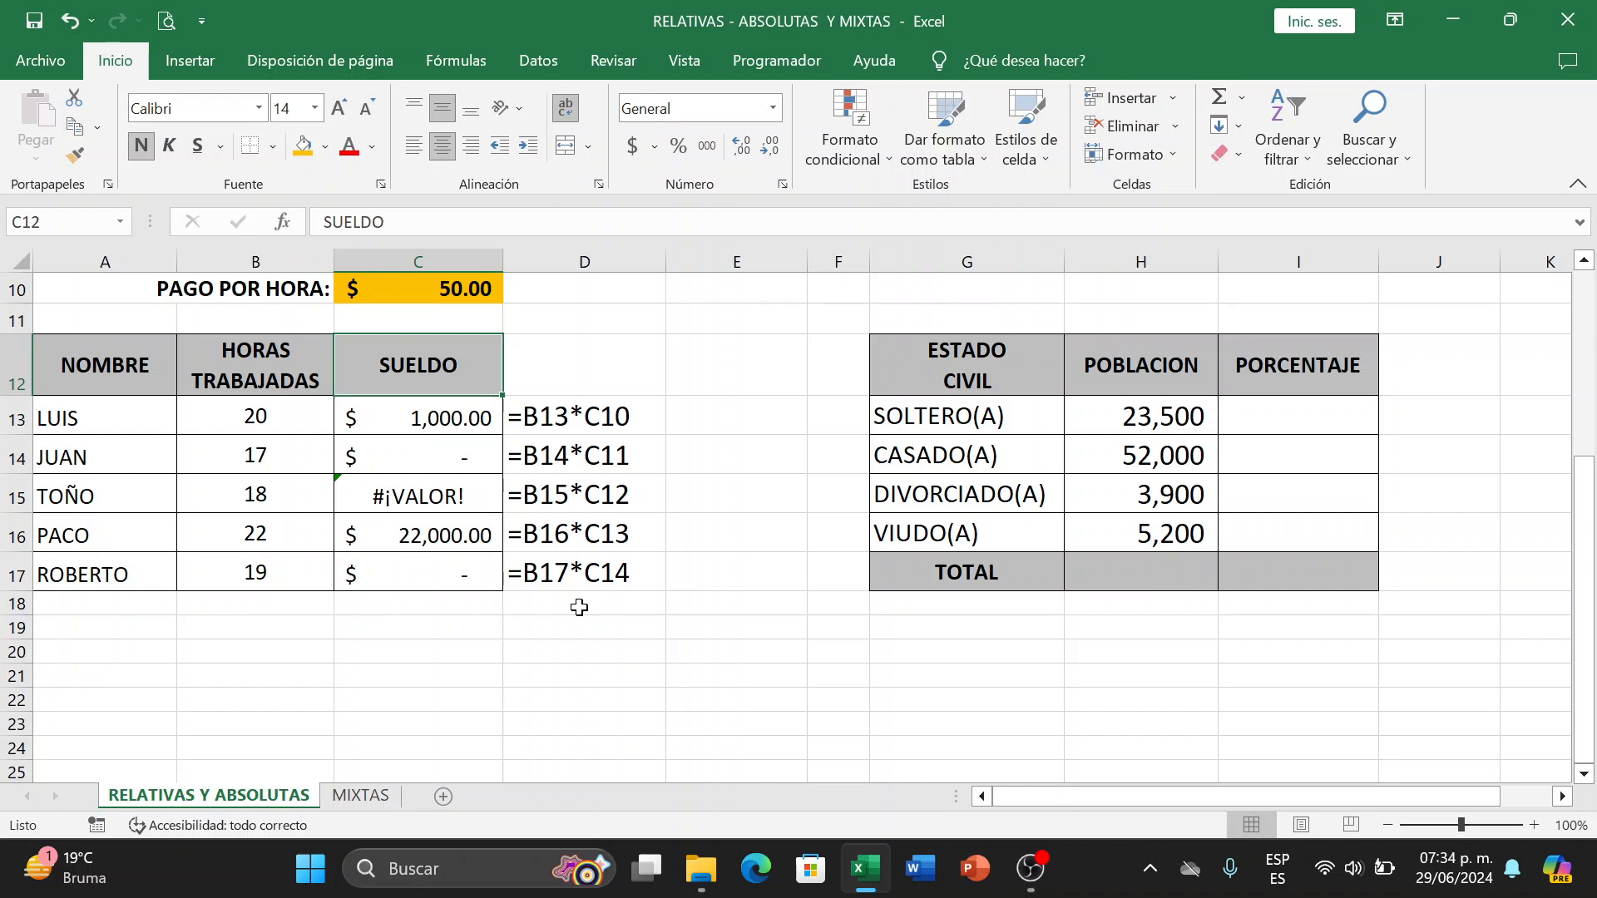
pyautogui.click(559, 418)
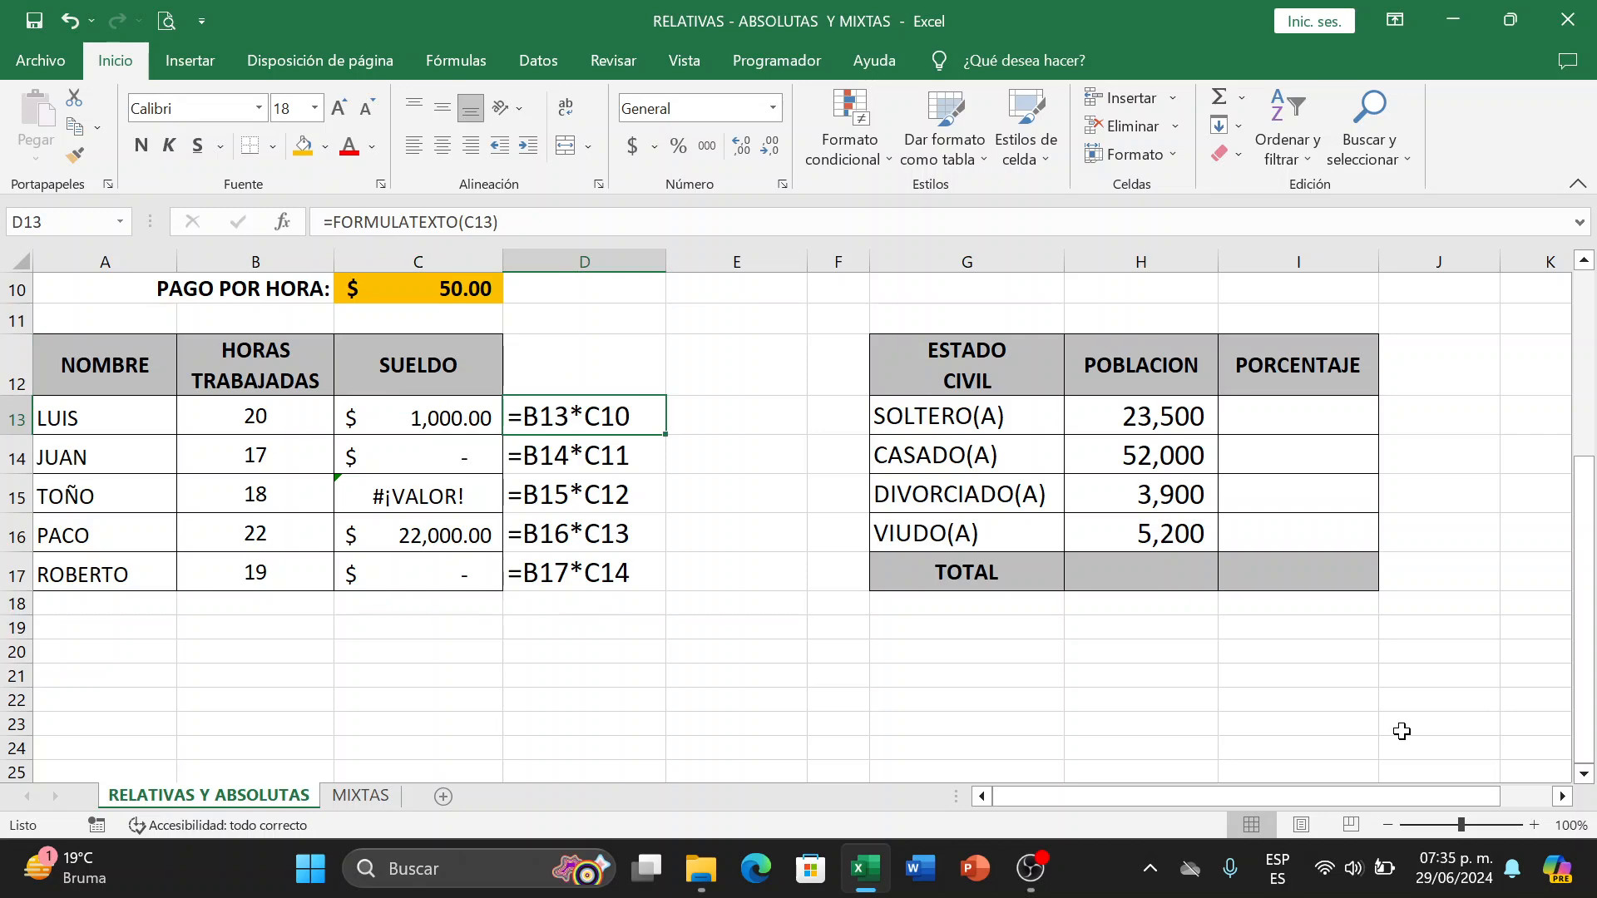
# Make the C10 reference in the C13 salary formula absolute so it reads =B13*$C$10.
pyautogui.click(406, 418)
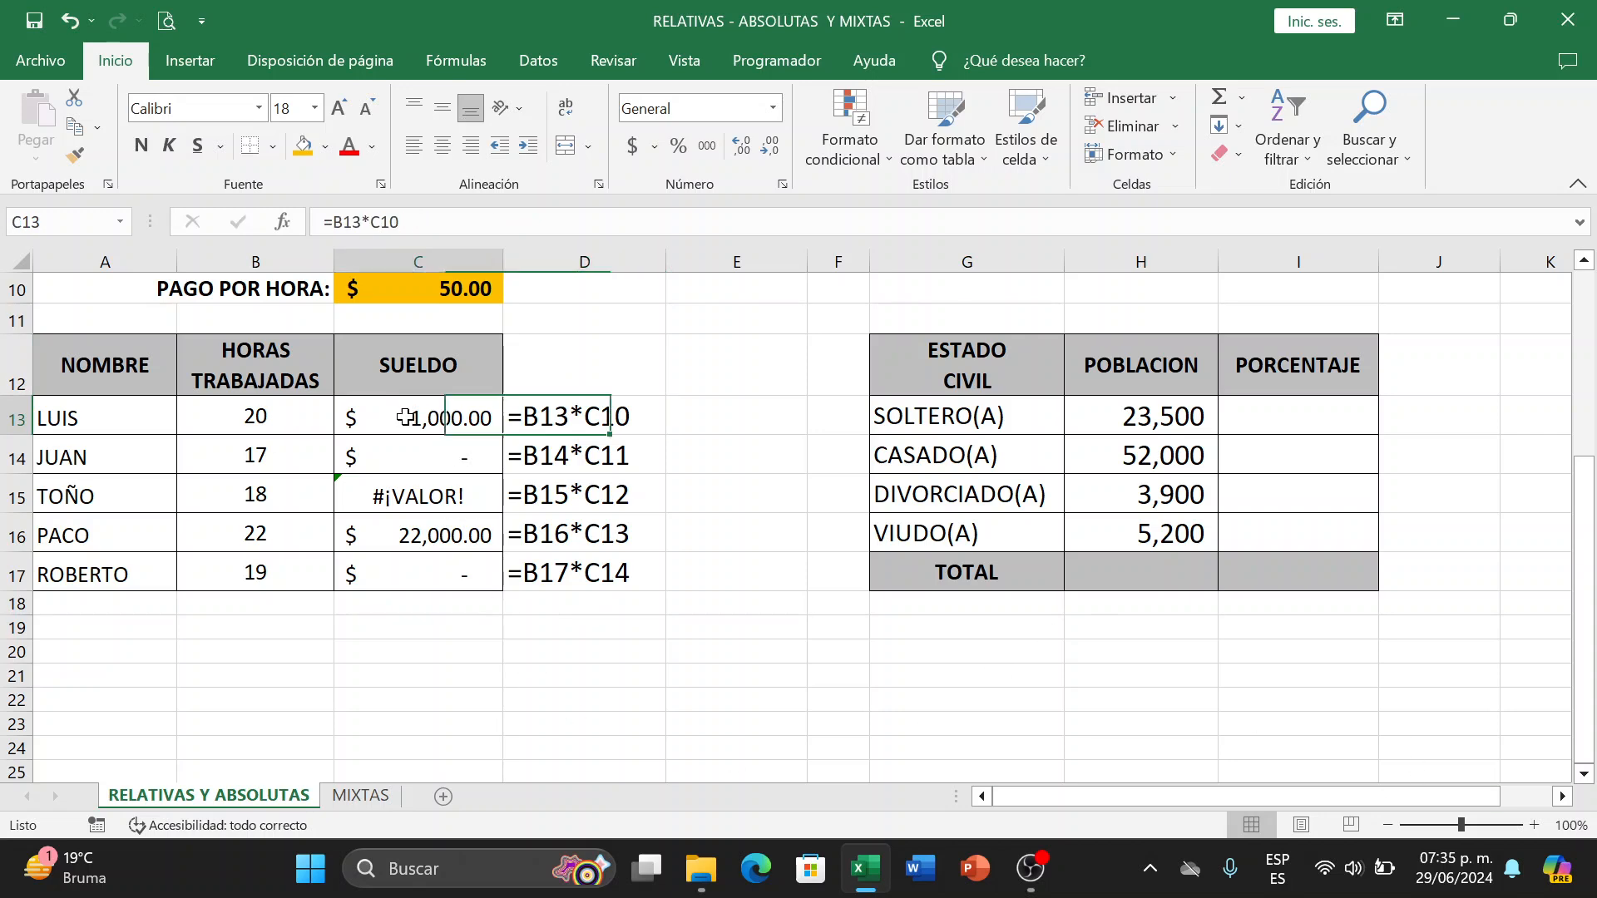
pyautogui.click(1533, 825)
pyautogui.click(1533, 826)
pyautogui.click(1533, 826)
pyautogui.click(1533, 826)
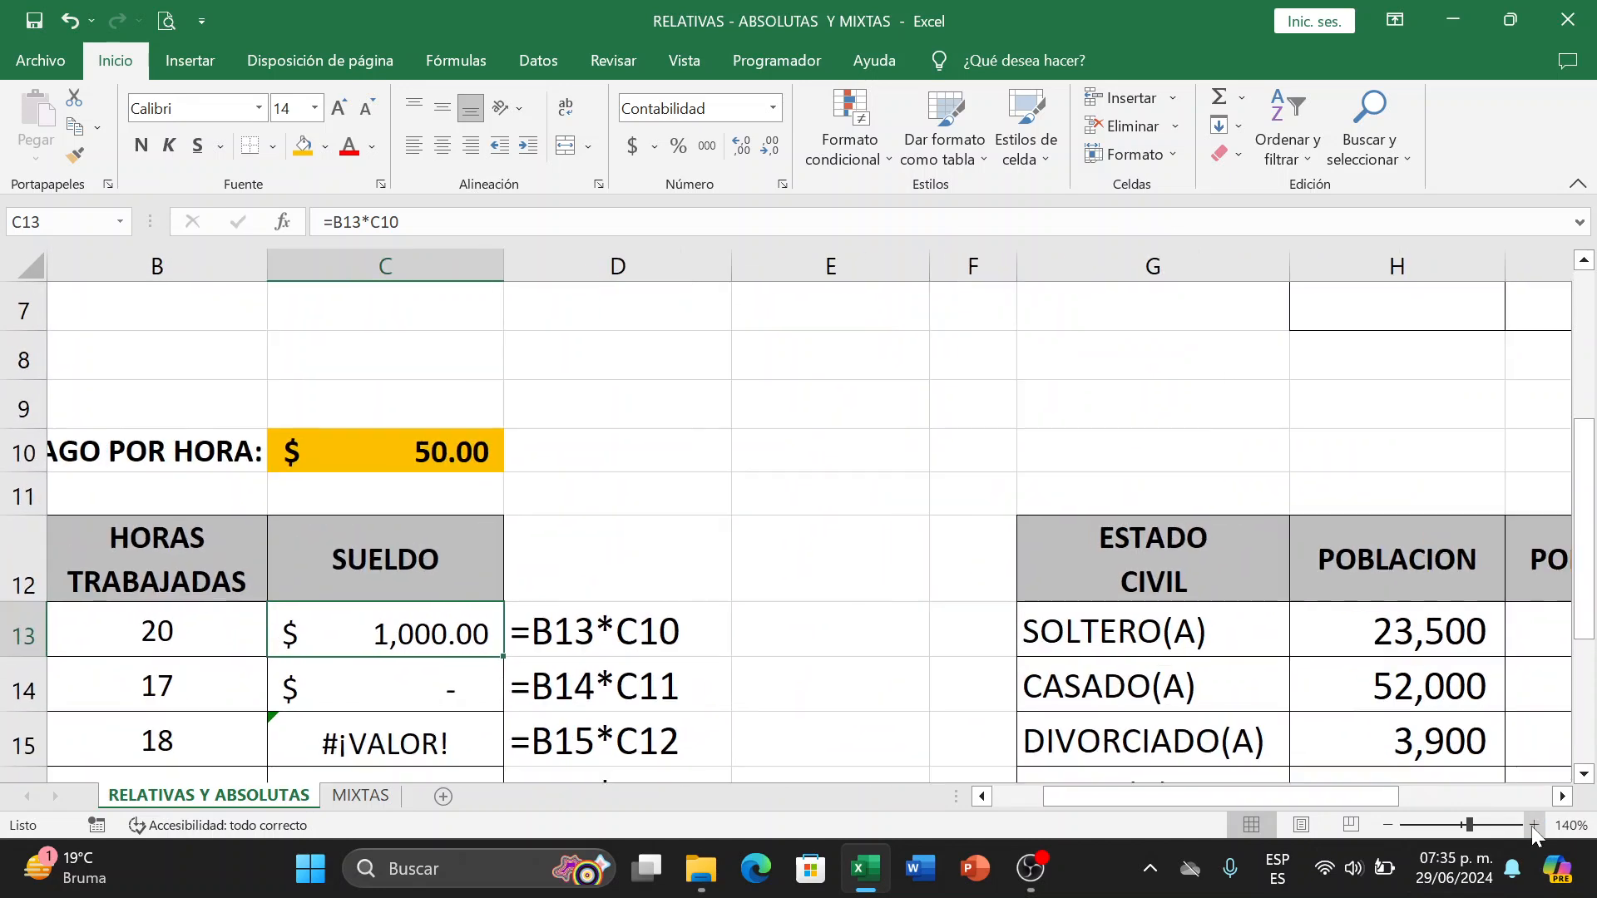
pyautogui.scroll(-3, 1522, 563)
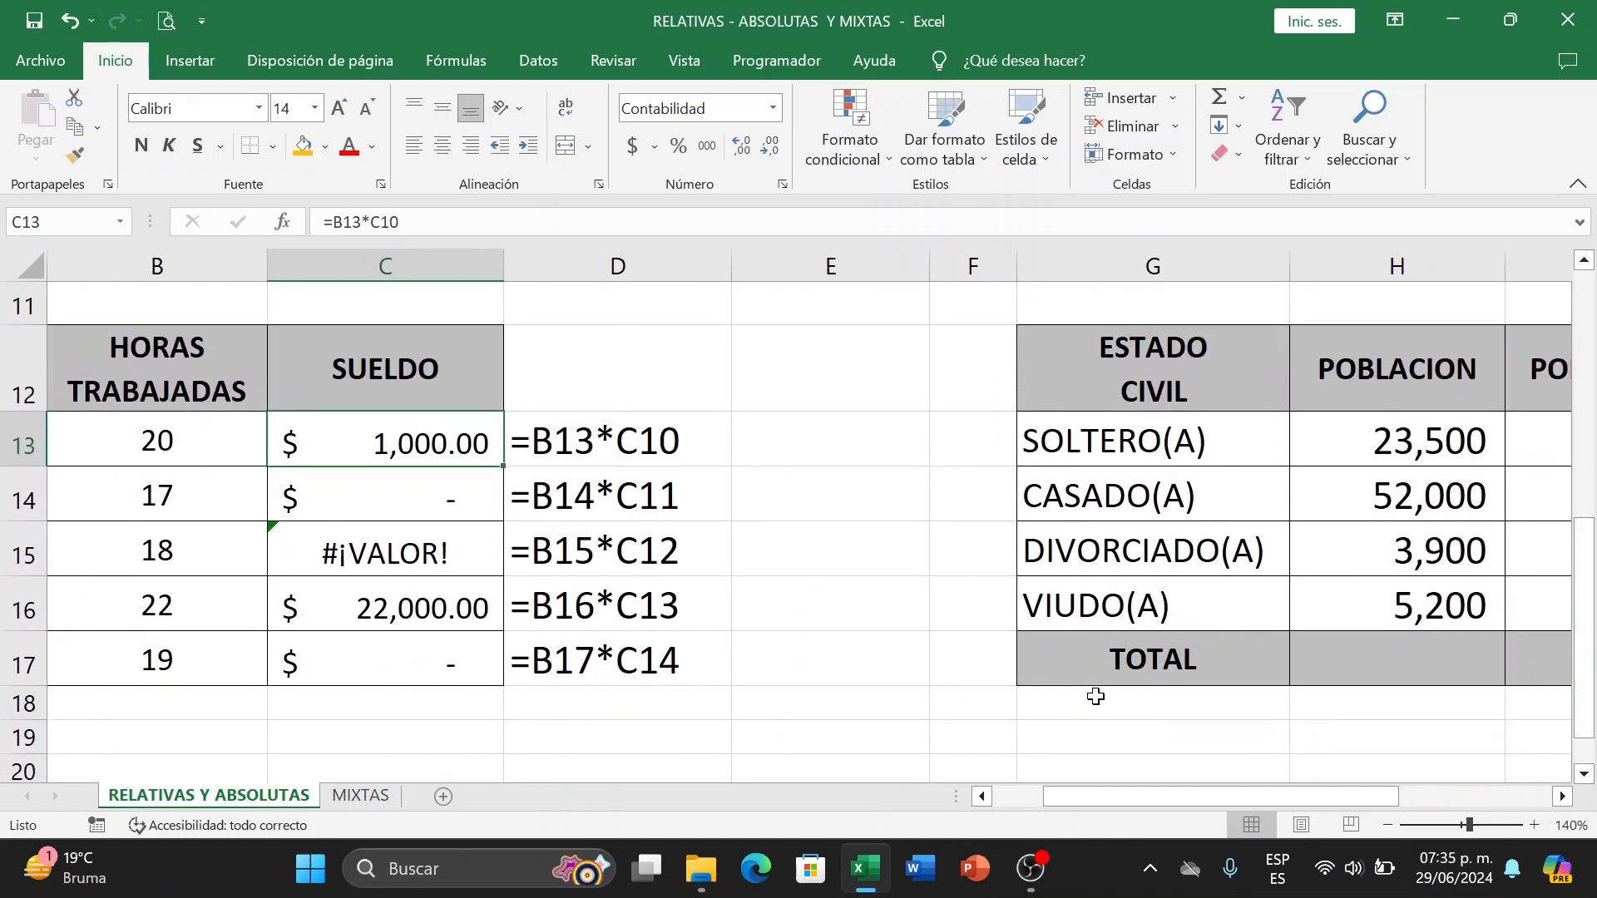
pyautogui.press('F2')
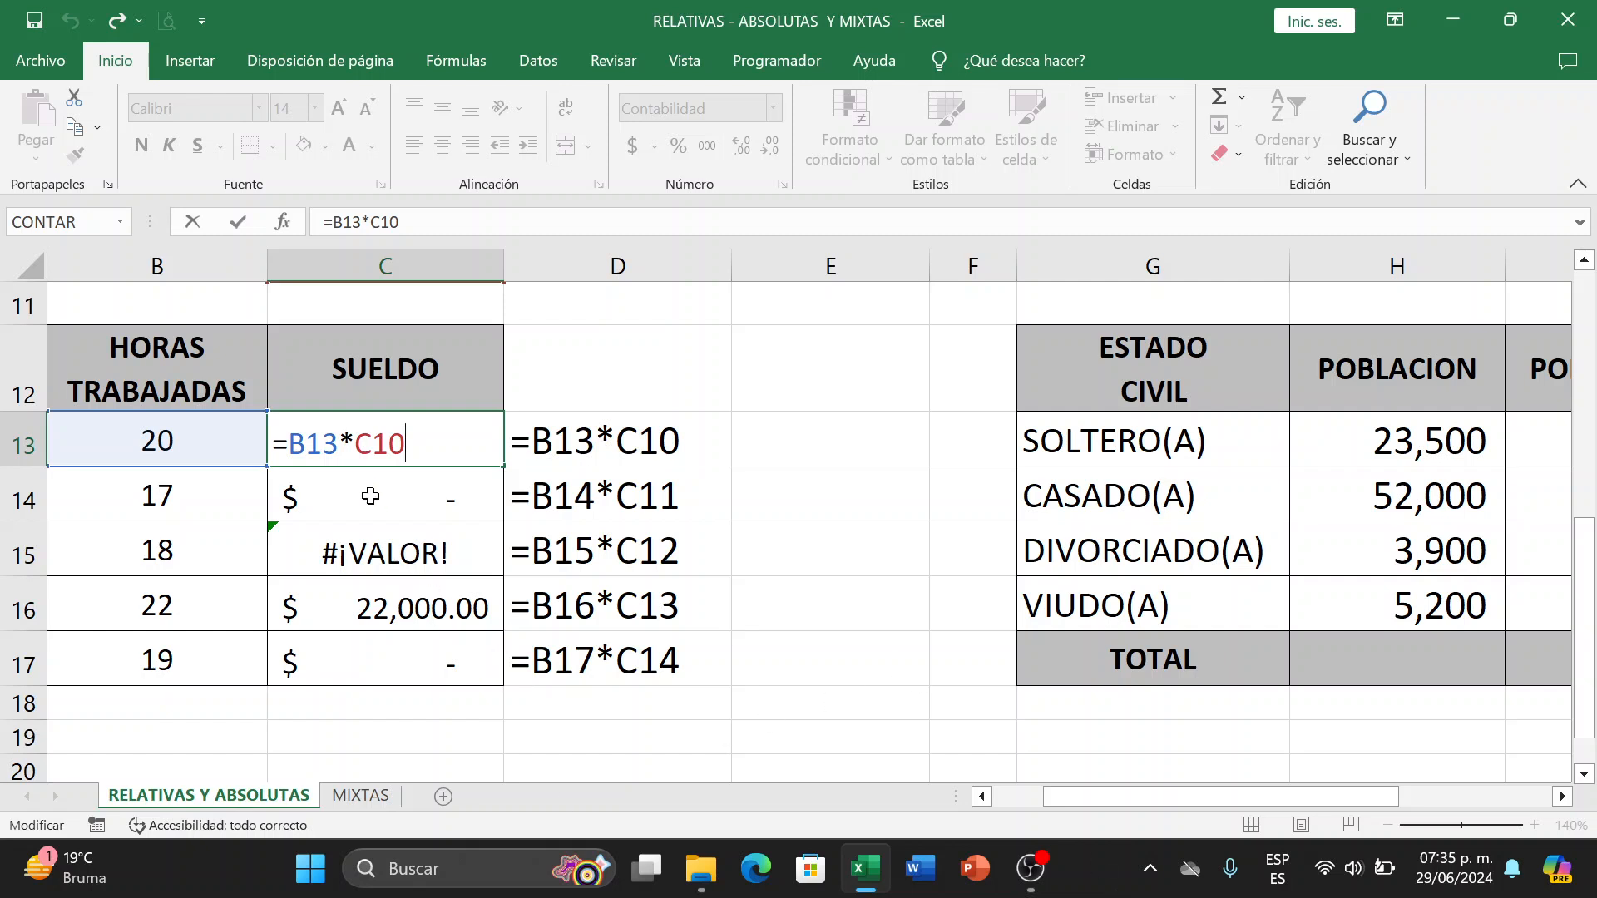
pyautogui.click(389, 445)
pyautogui.press('F4')
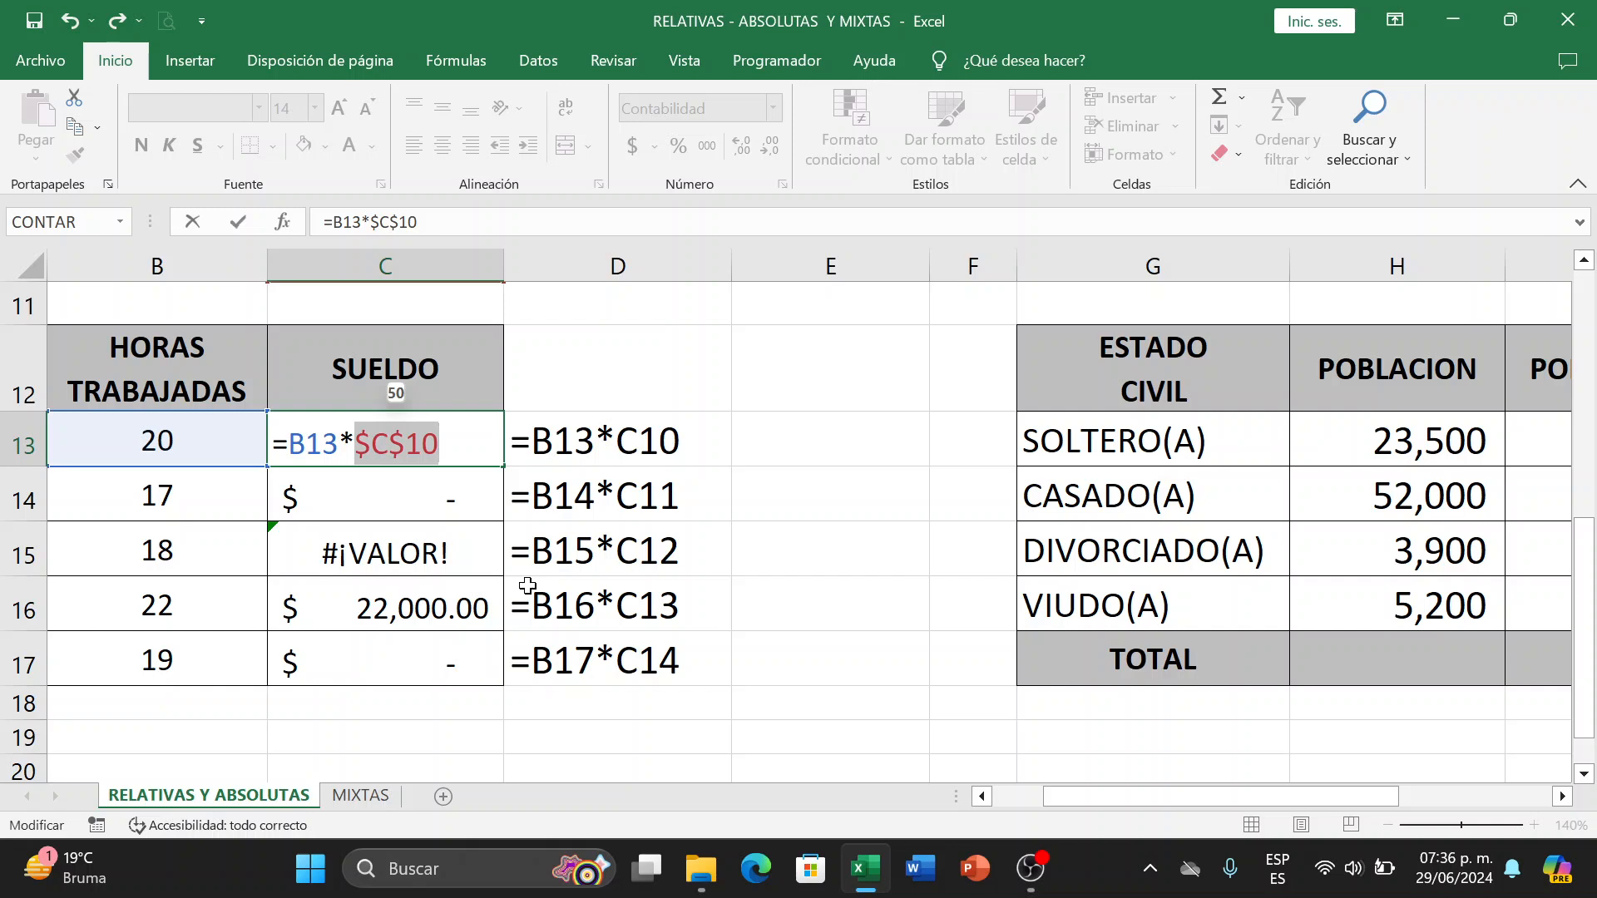
# Cycle the hourly-pay reference in the C13 formula through its mixed and relative forms back to $C$10.
pyautogui.press('F4')
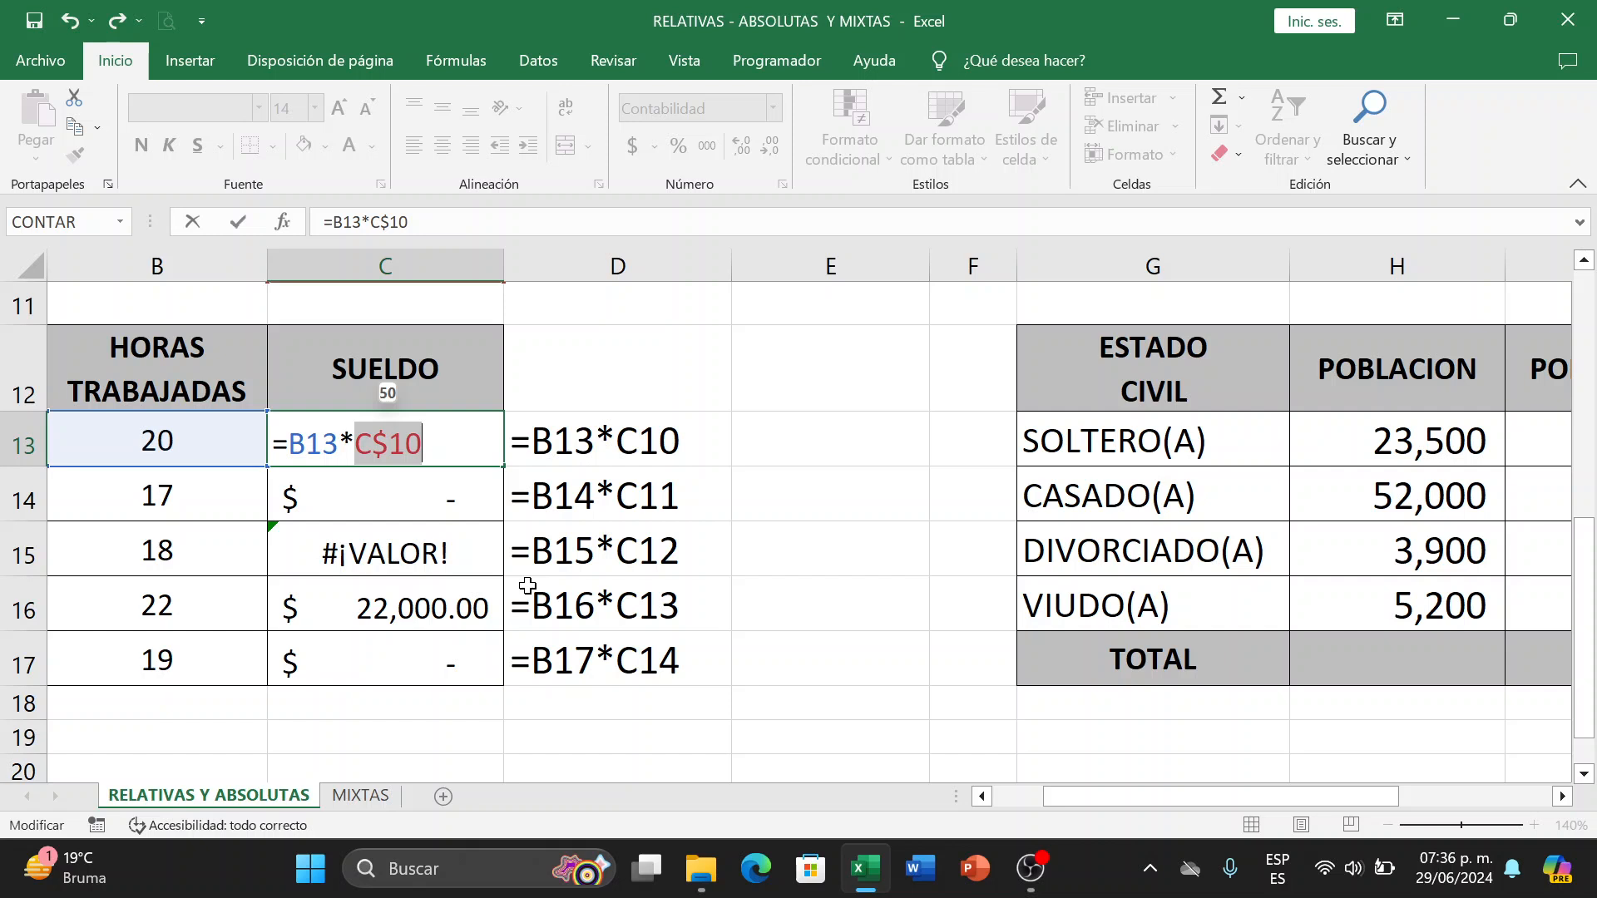
pyautogui.press('F4')
pyautogui.press('F4')
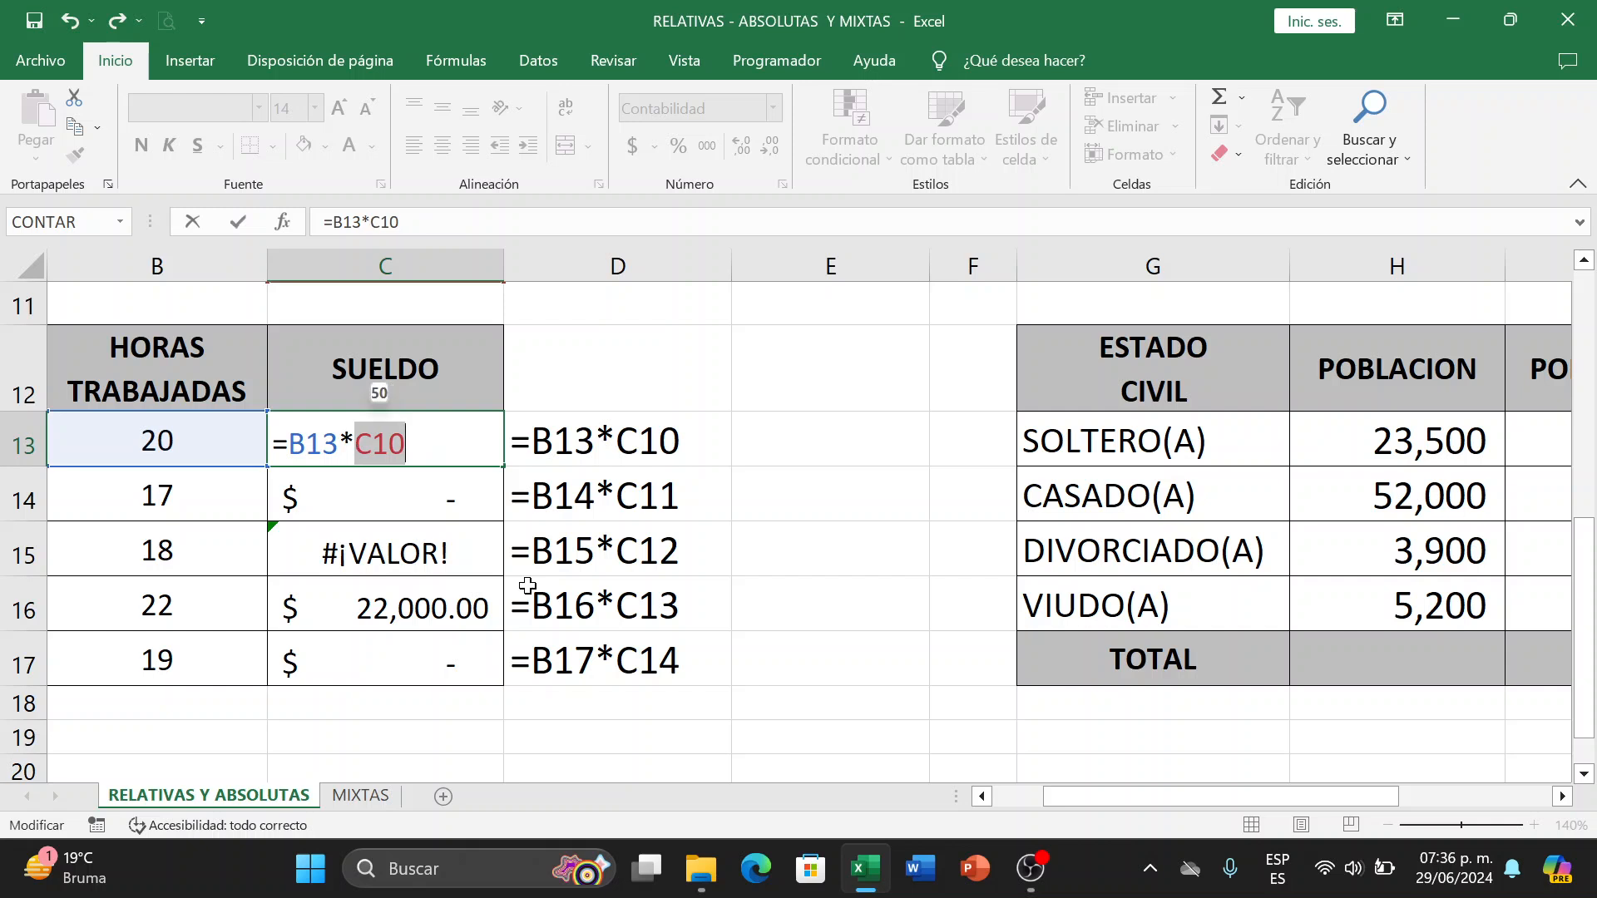
pyautogui.press('F4')
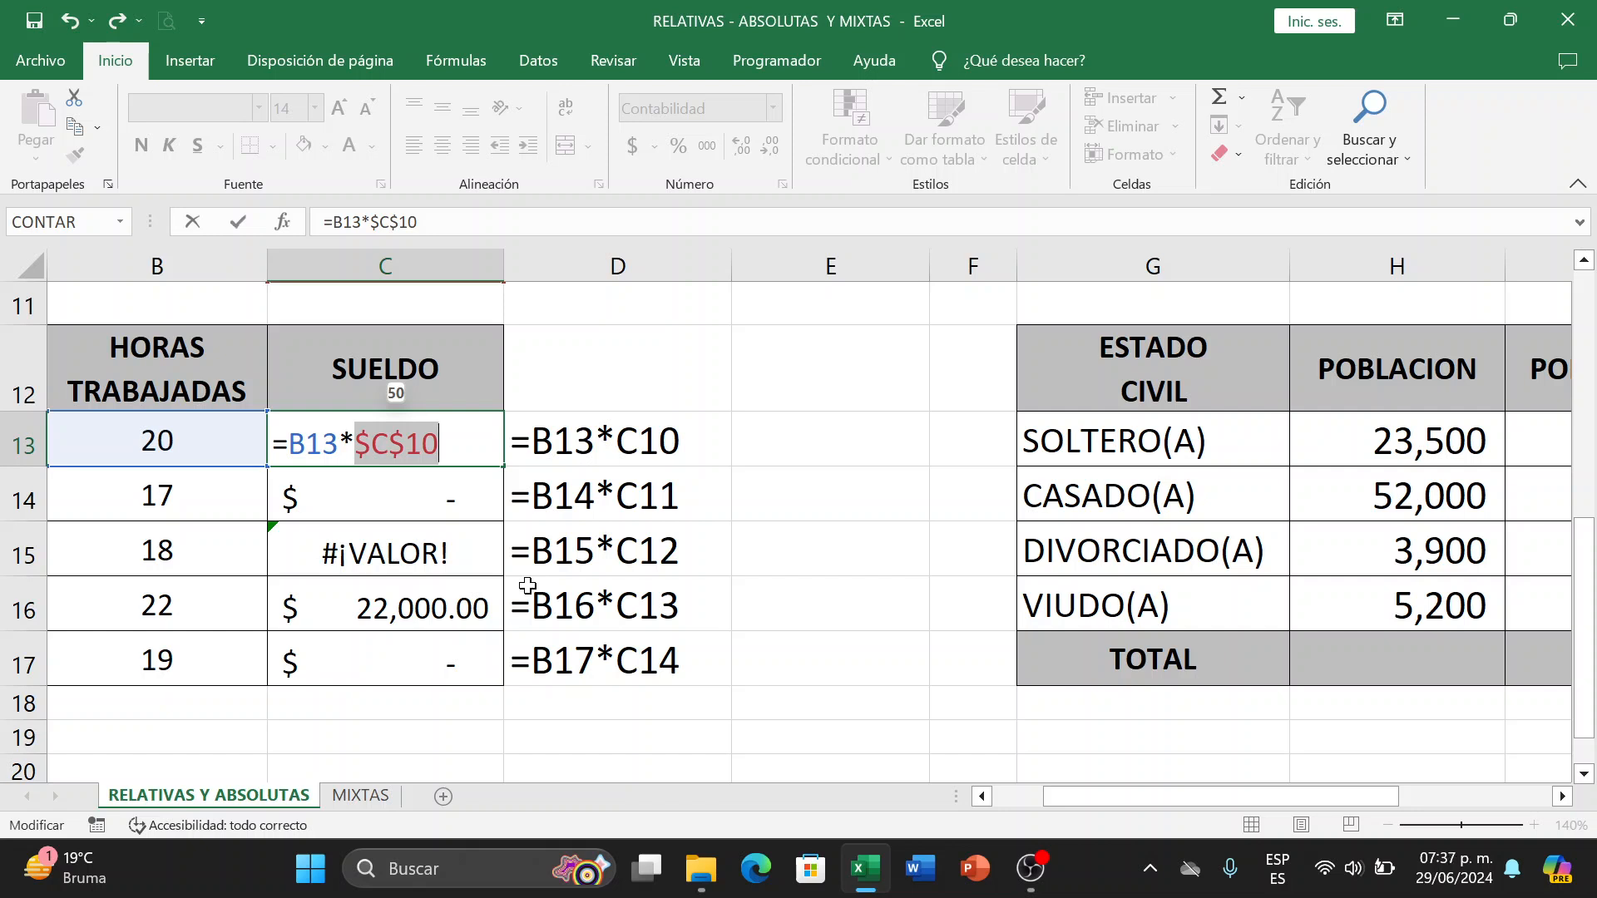
# Commit =B13*$C$10 in C13 and copy it down through C17.
pyautogui.hotkey('ctrl', 'Return')
pyautogui.press('Return')
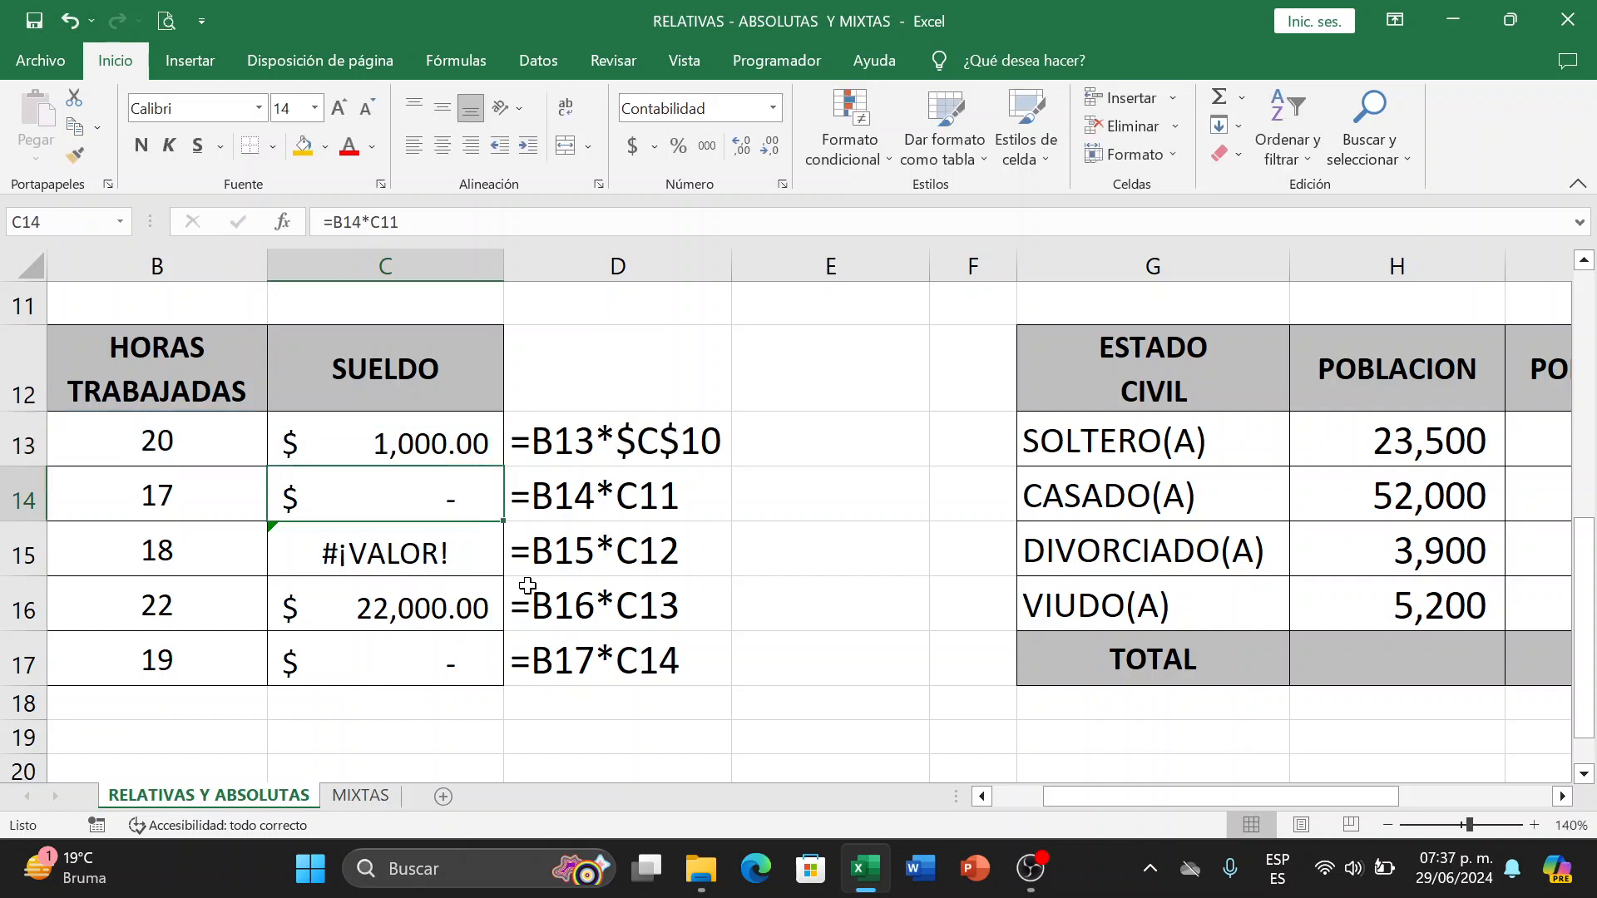
pyautogui.click(417, 449)
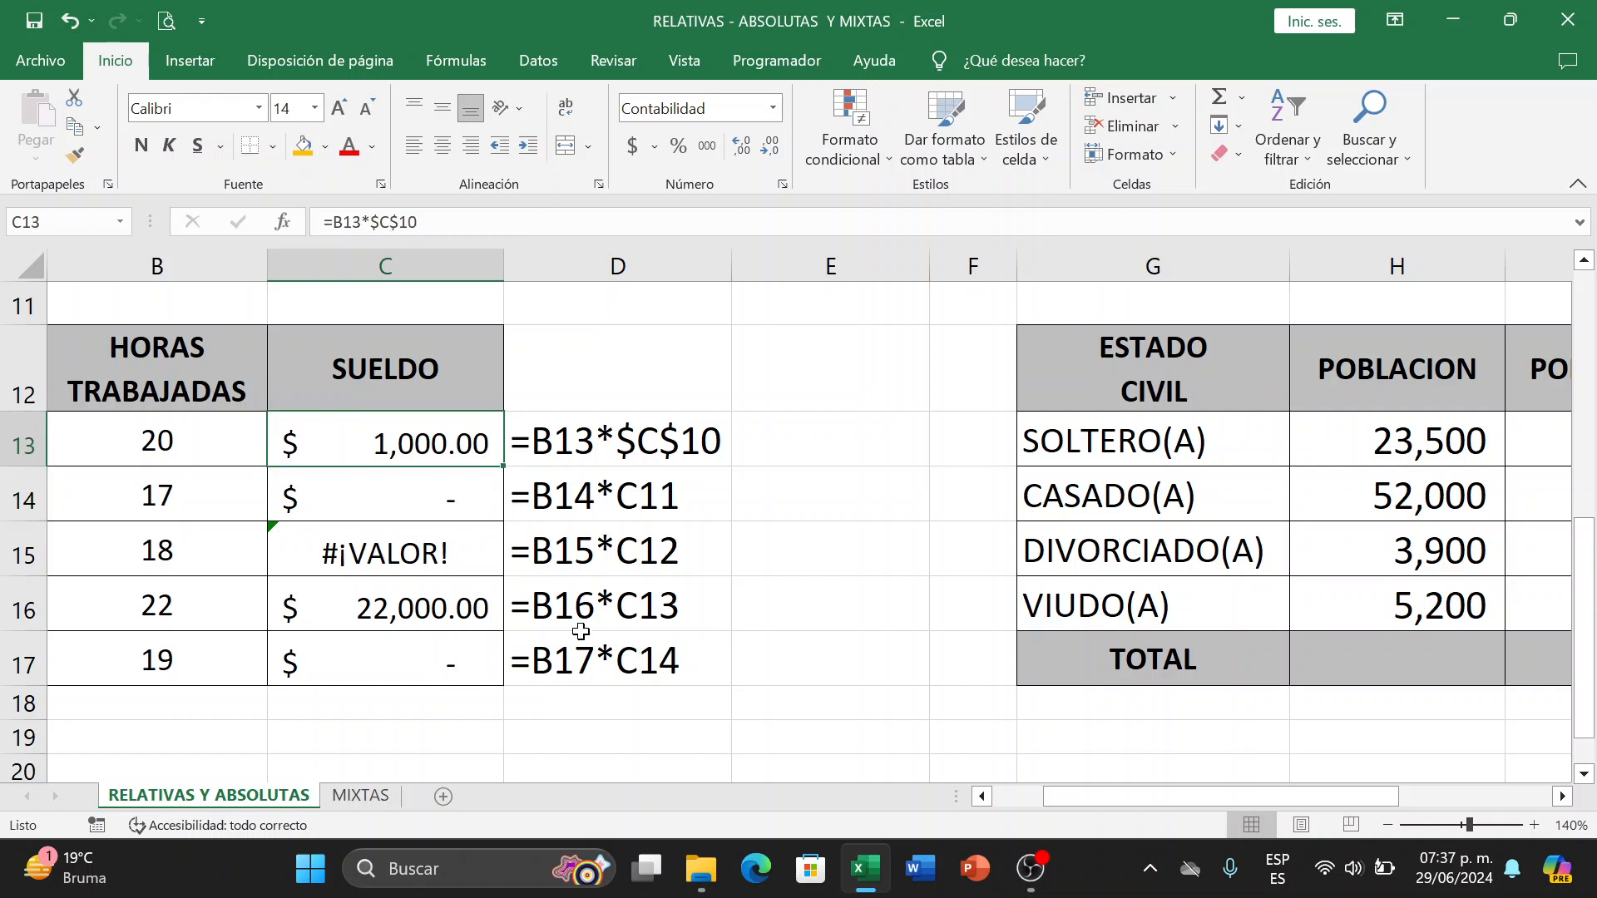
pyautogui.moveTo(502, 466); pyautogui.dragTo(504, 687)
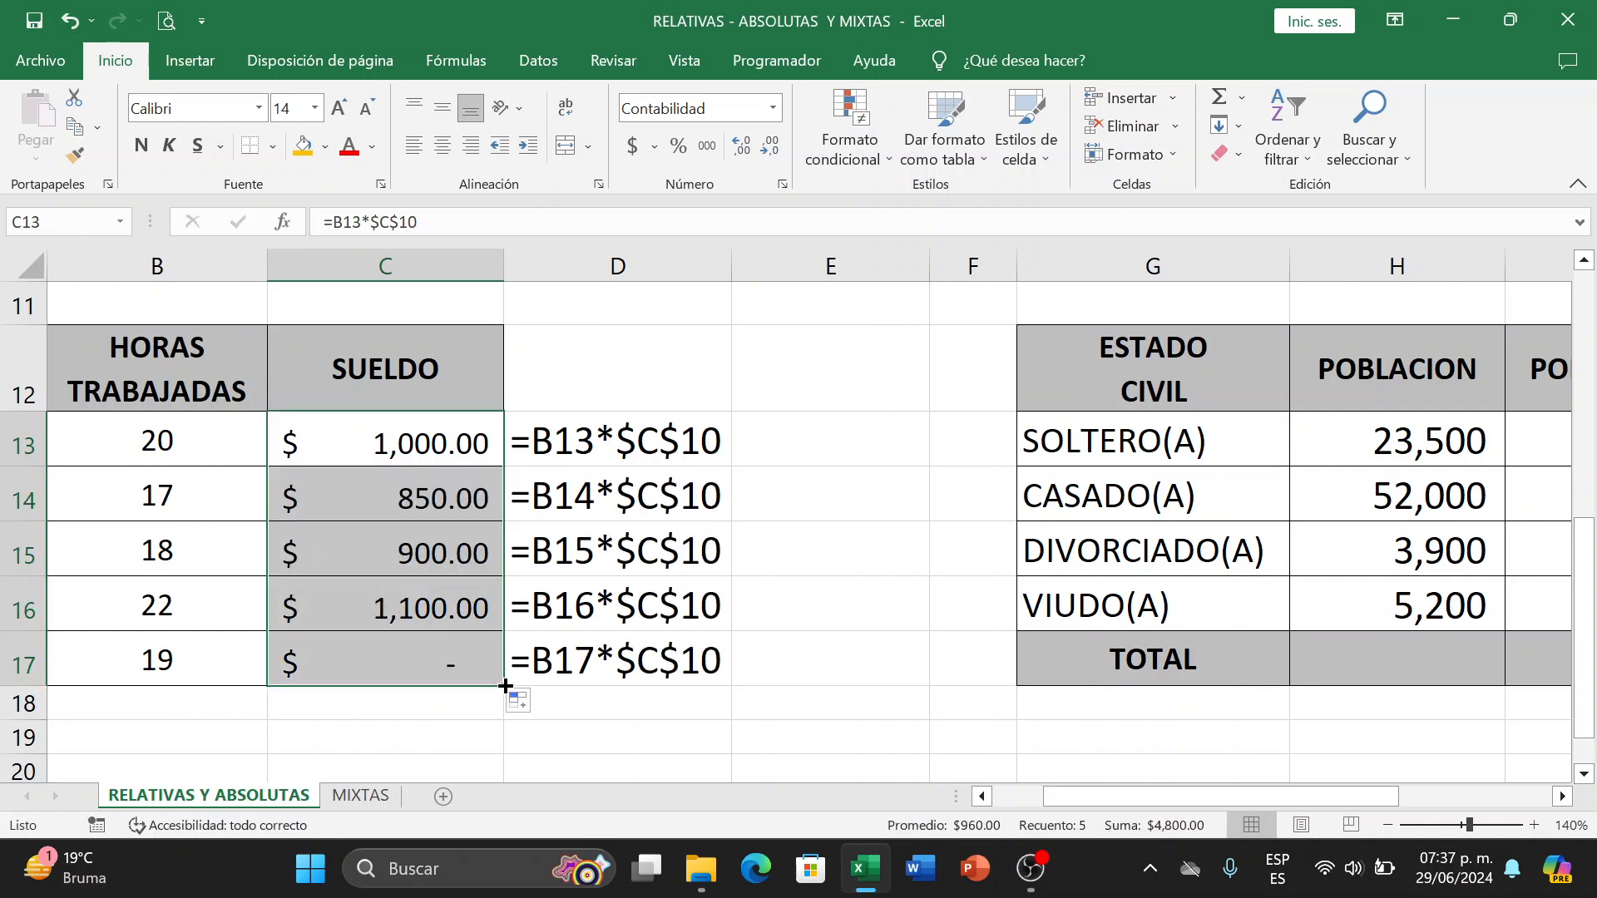
pyautogui.click(794, 566)
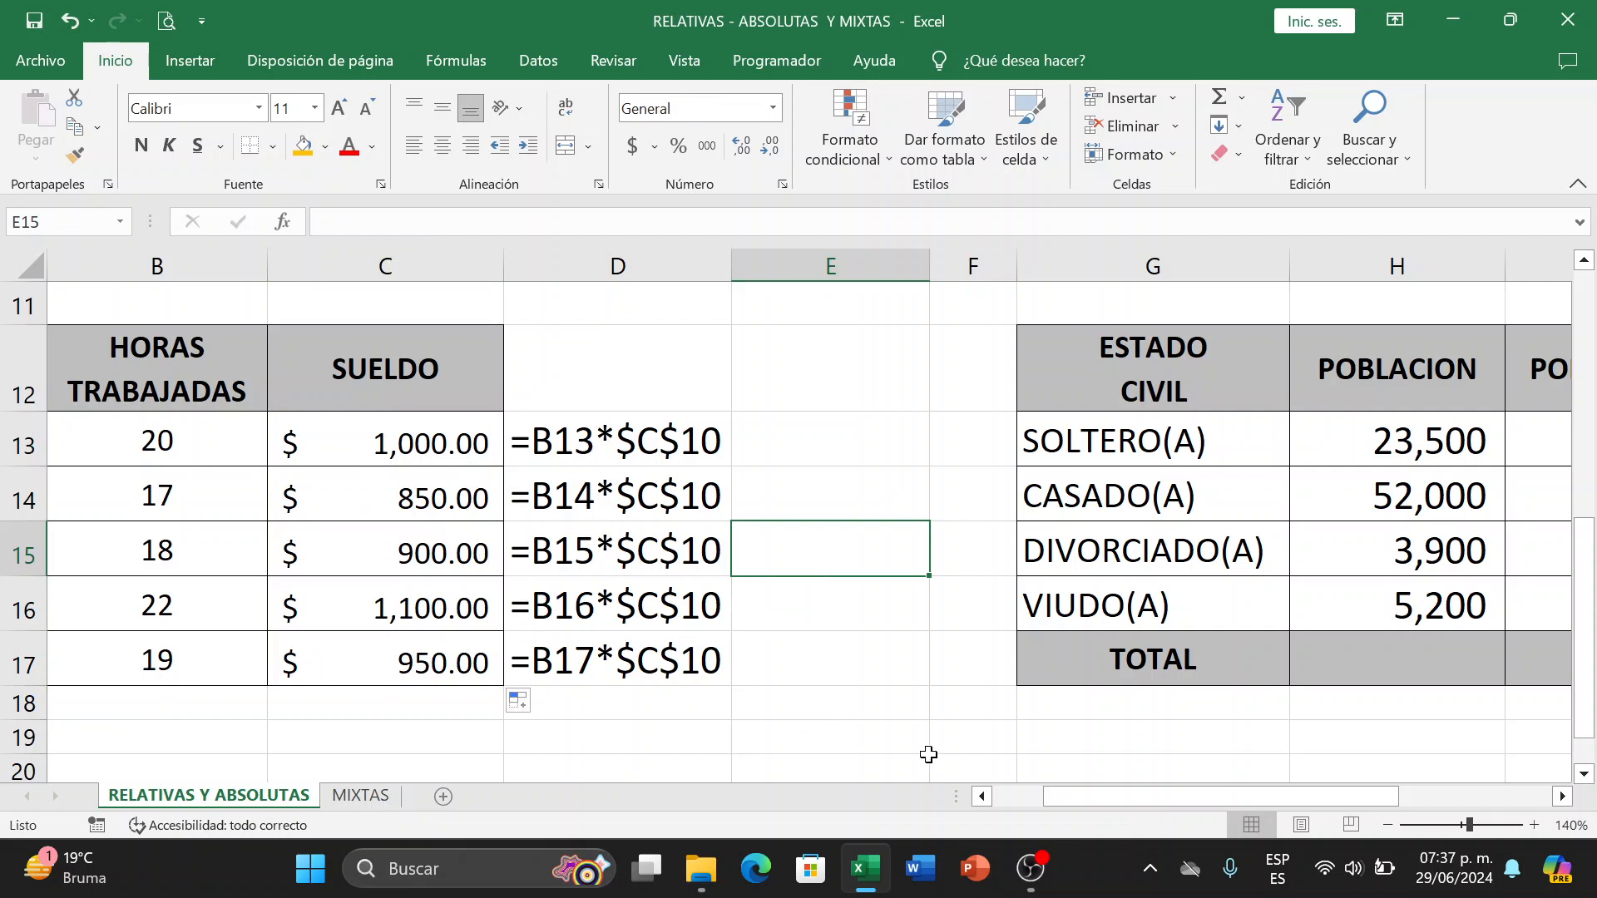
pyautogui.moveTo(1046, 798); pyautogui.dragTo(996, 799)
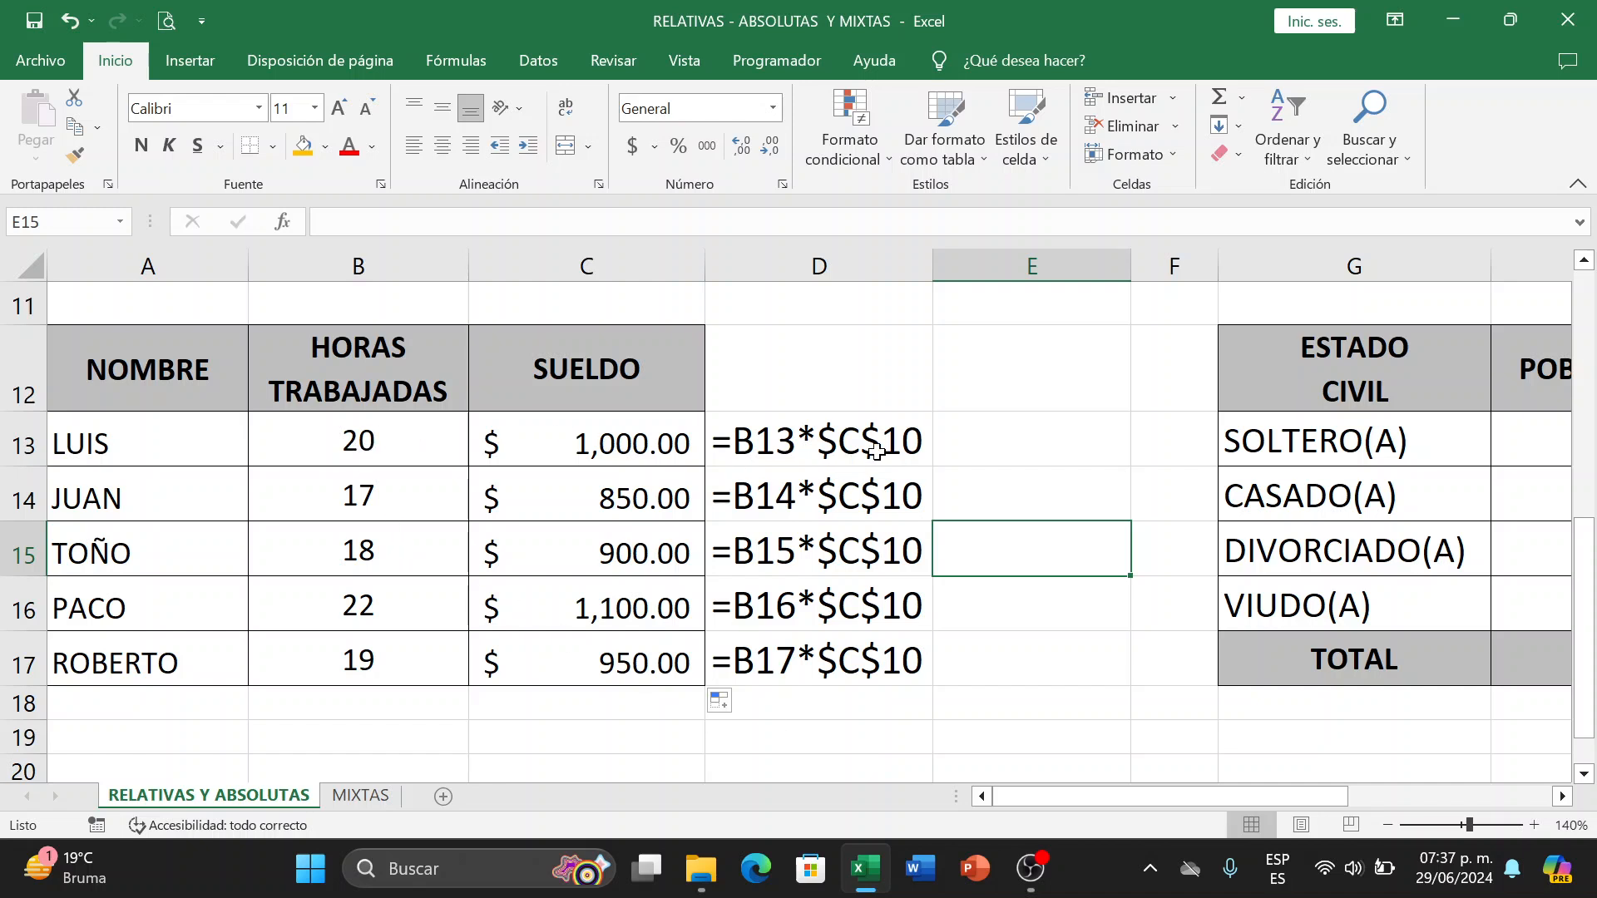
pyautogui.scroll(2, 613, 440)
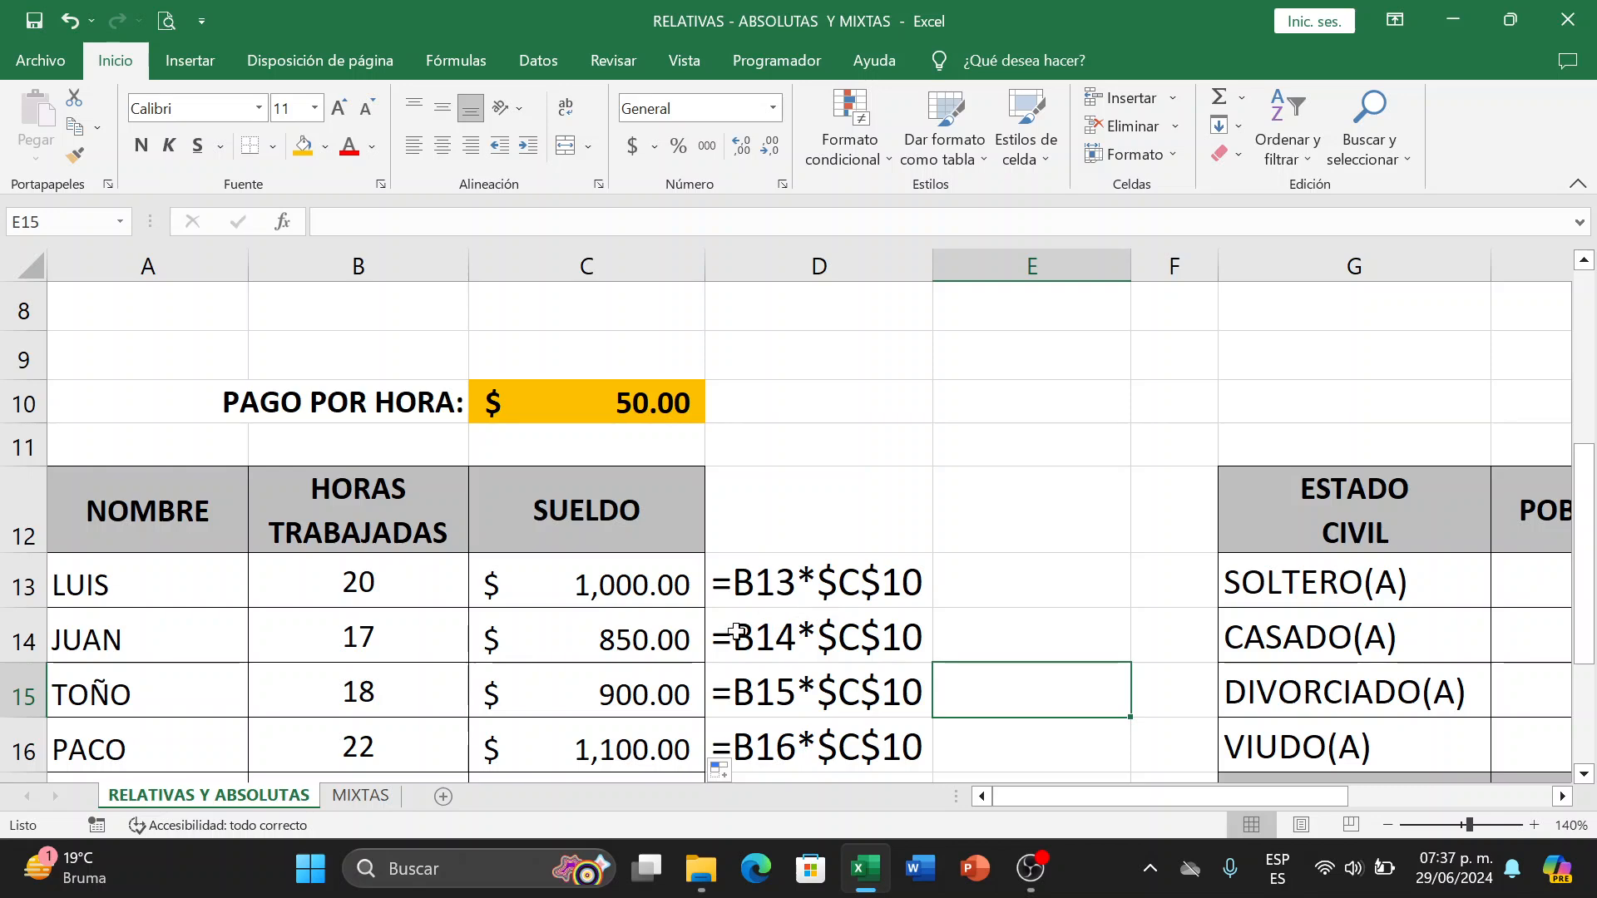
pyautogui.scroll(-1, 828, 657)
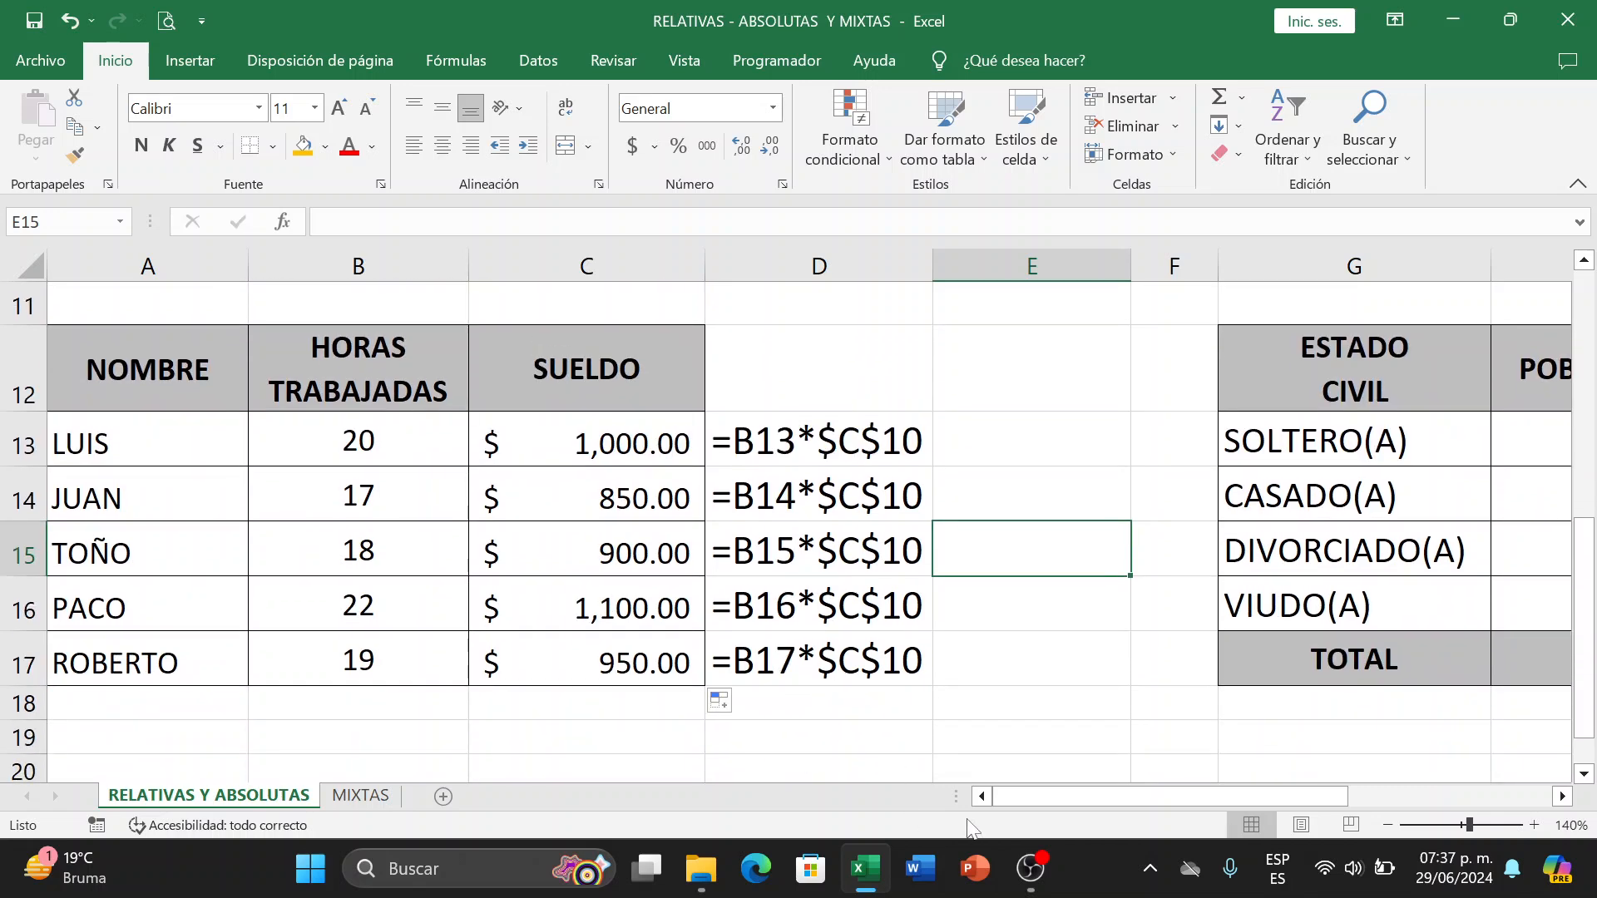
# Change the hourly-pay reference in the C13 salary formula to row-absolute so it reads =B13*C$10.
pyautogui.scroll(-1, 826, 663)
pyautogui.scroll(1, 844, 653)
pyautogui.click(626, 450)
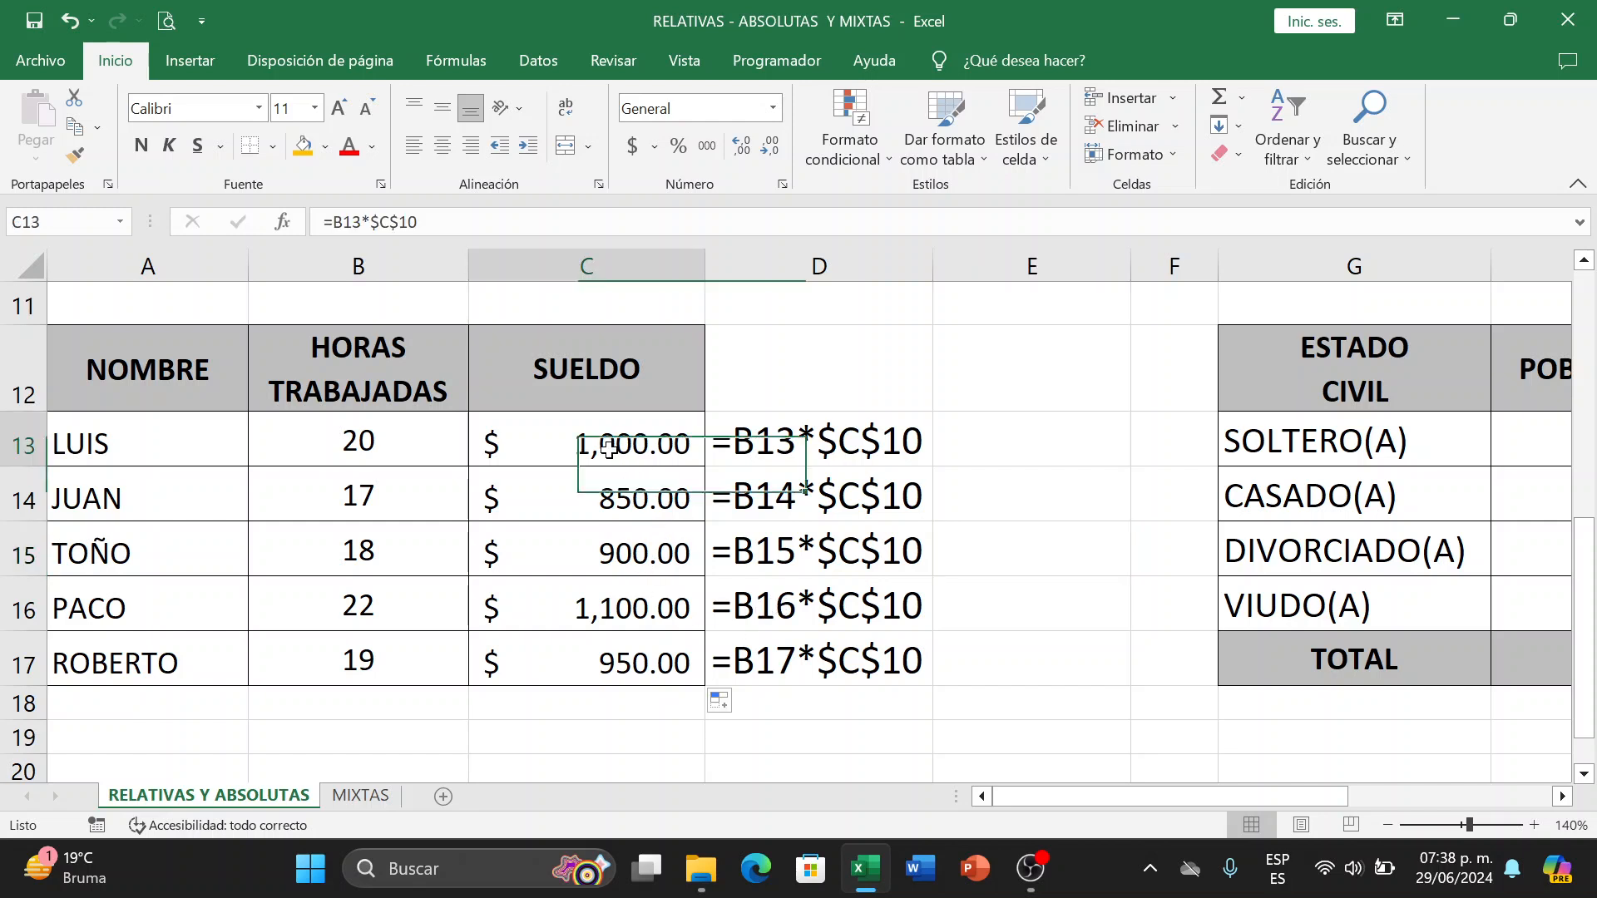
pyautogui.press('F2')
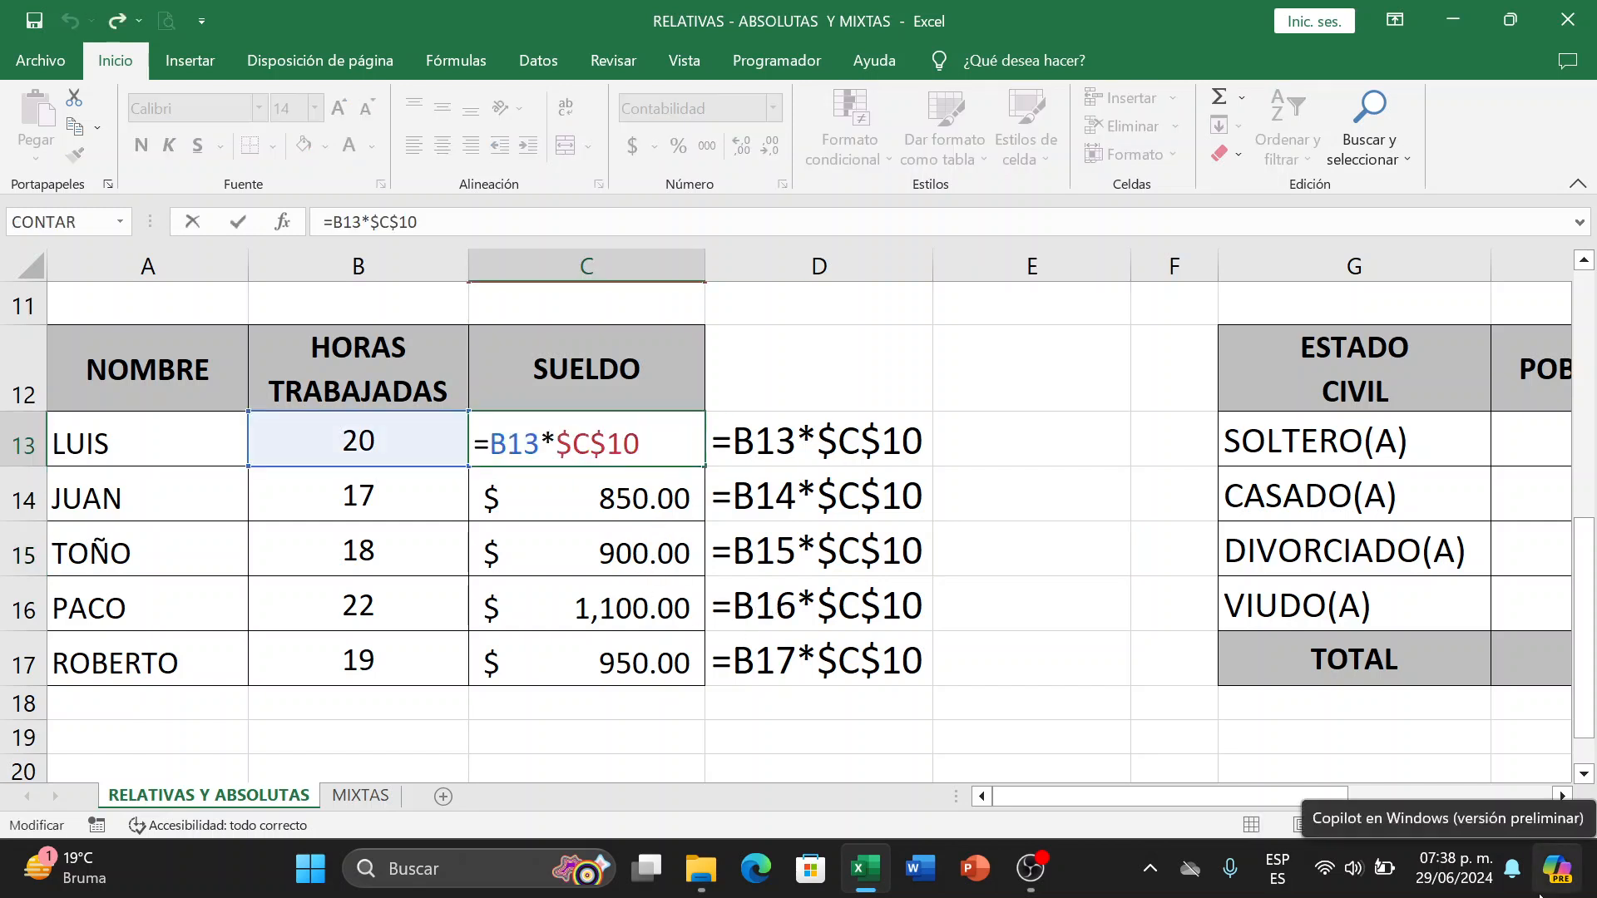
pyautogui.press('Left')
pyautogui.press('F4')
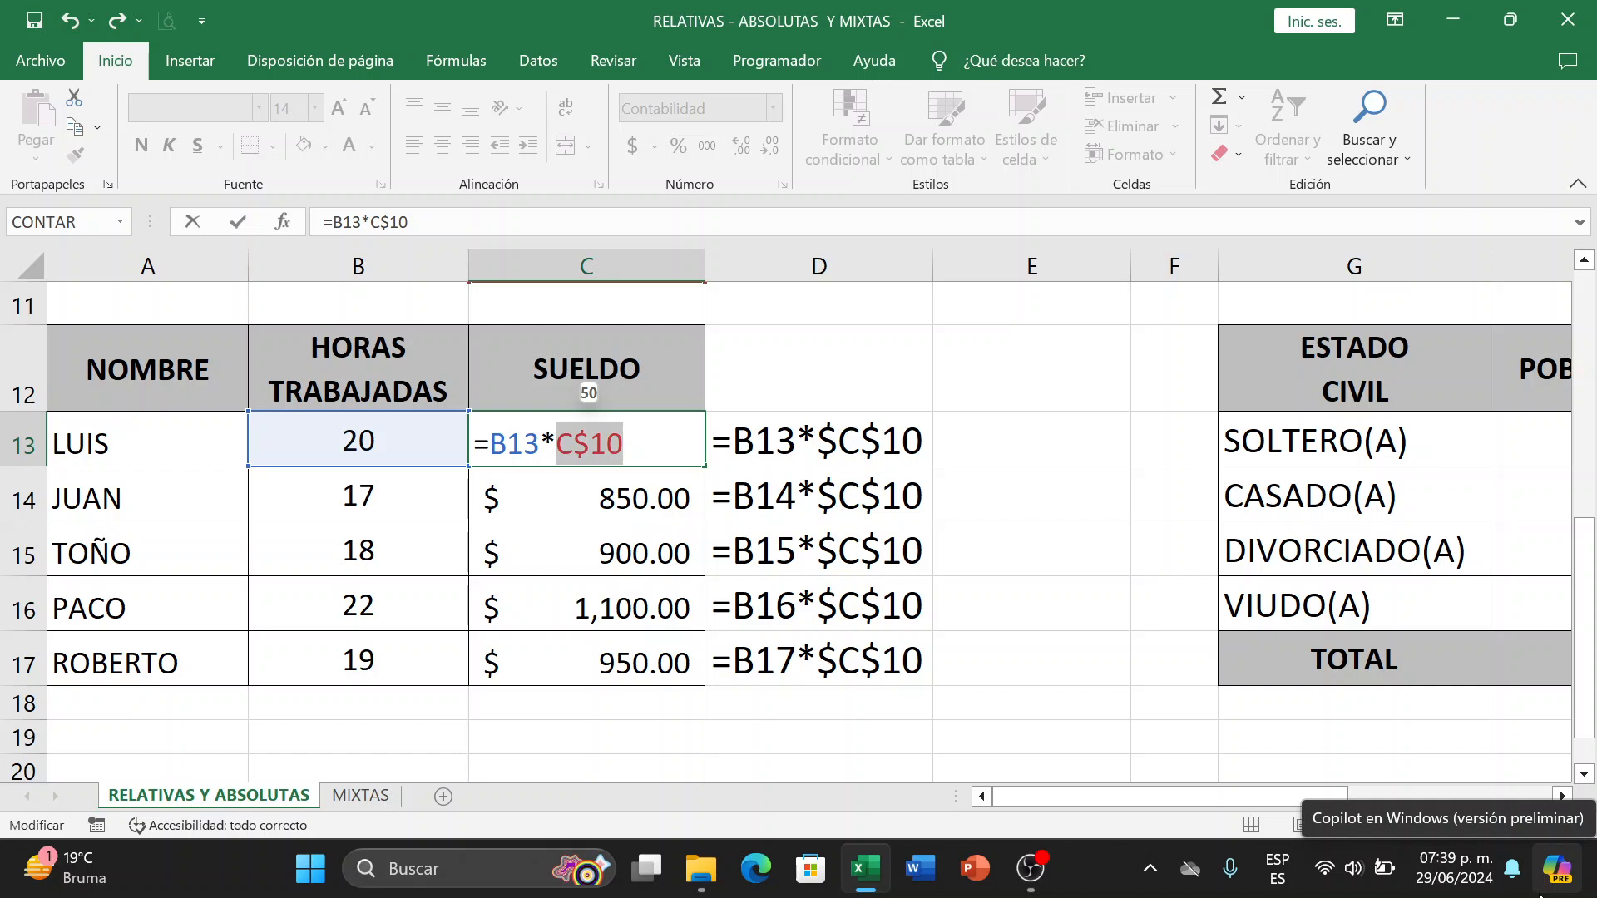
pyautogui.press('Return')
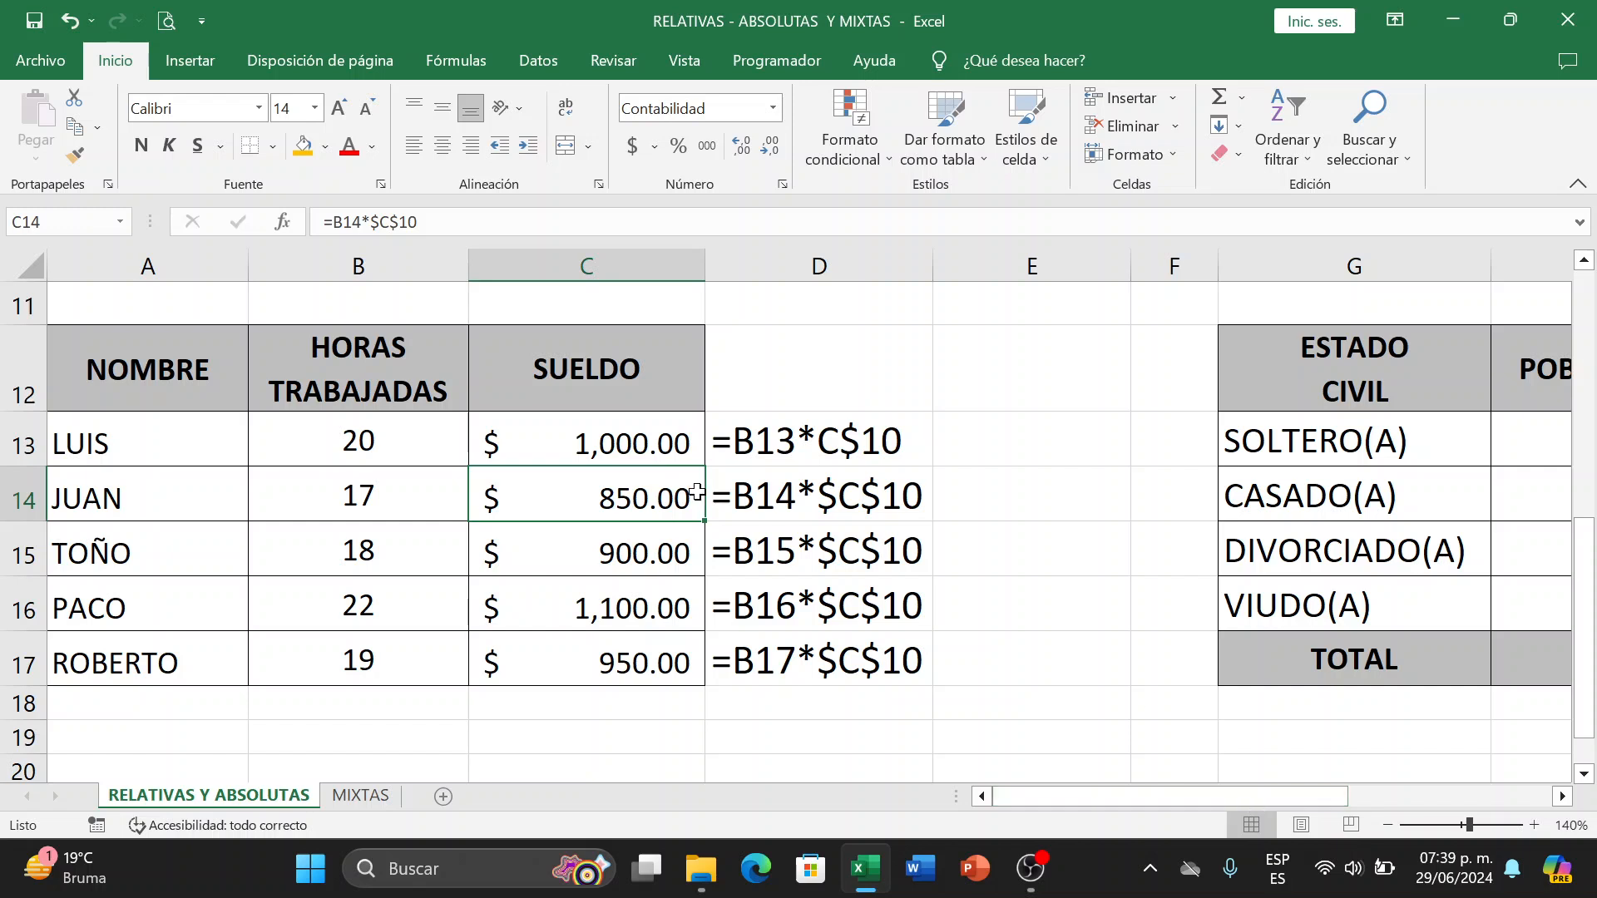
# Copy the mixed-reference salary formula from C13 down through C17.
pyautogui.click(625, 456)
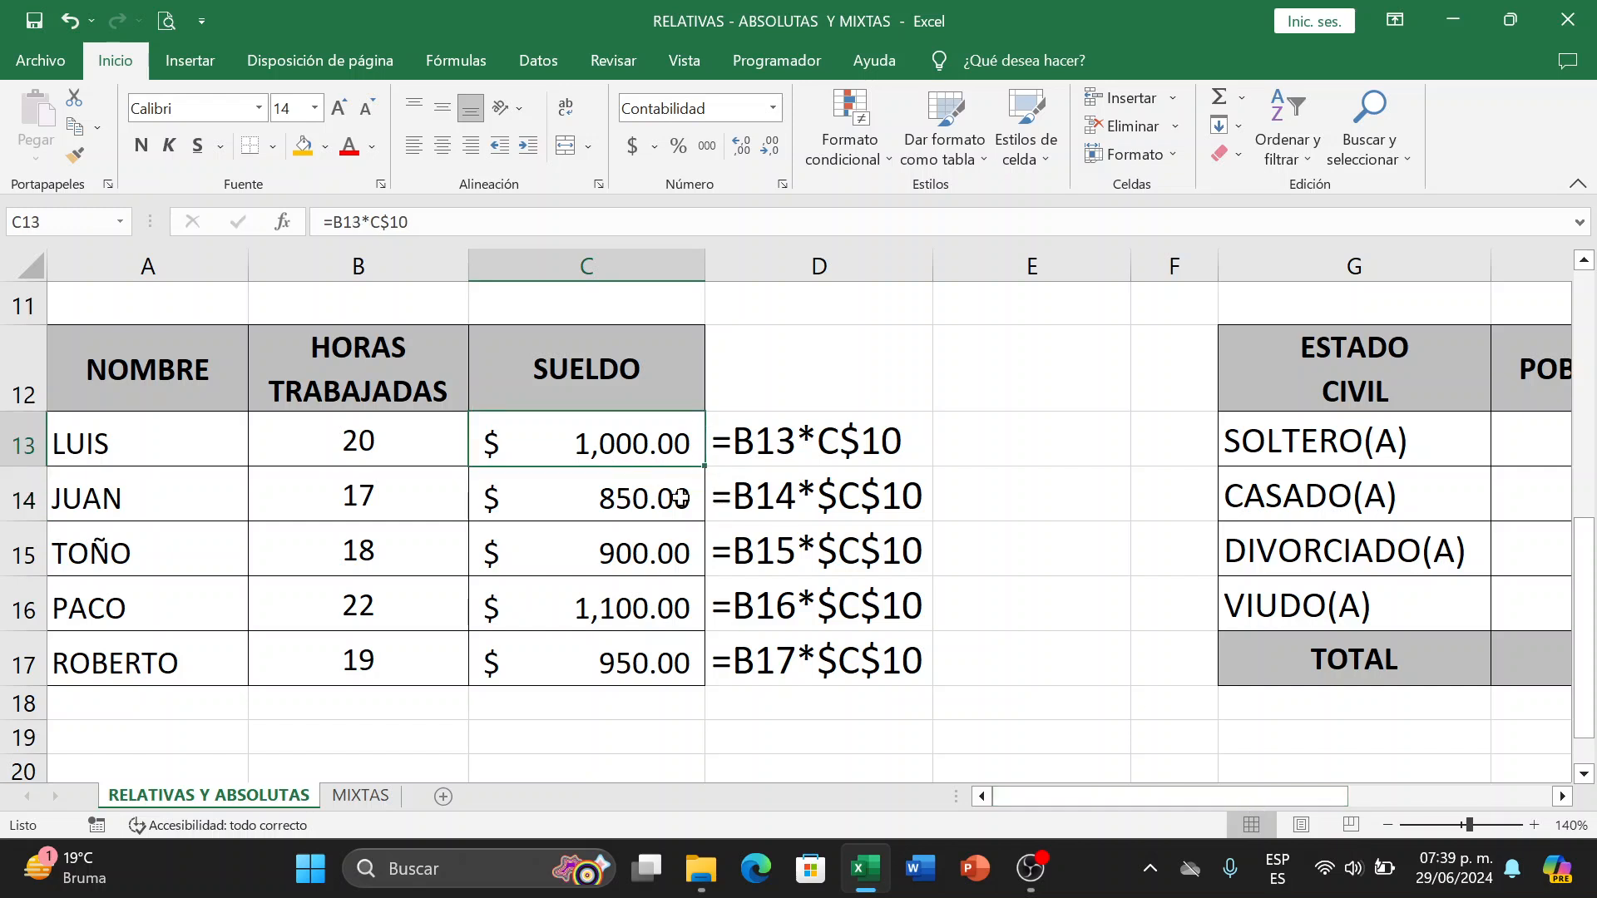
pyautogui.moveTo(704, 471); pyautogui.dragTo(675, 663)
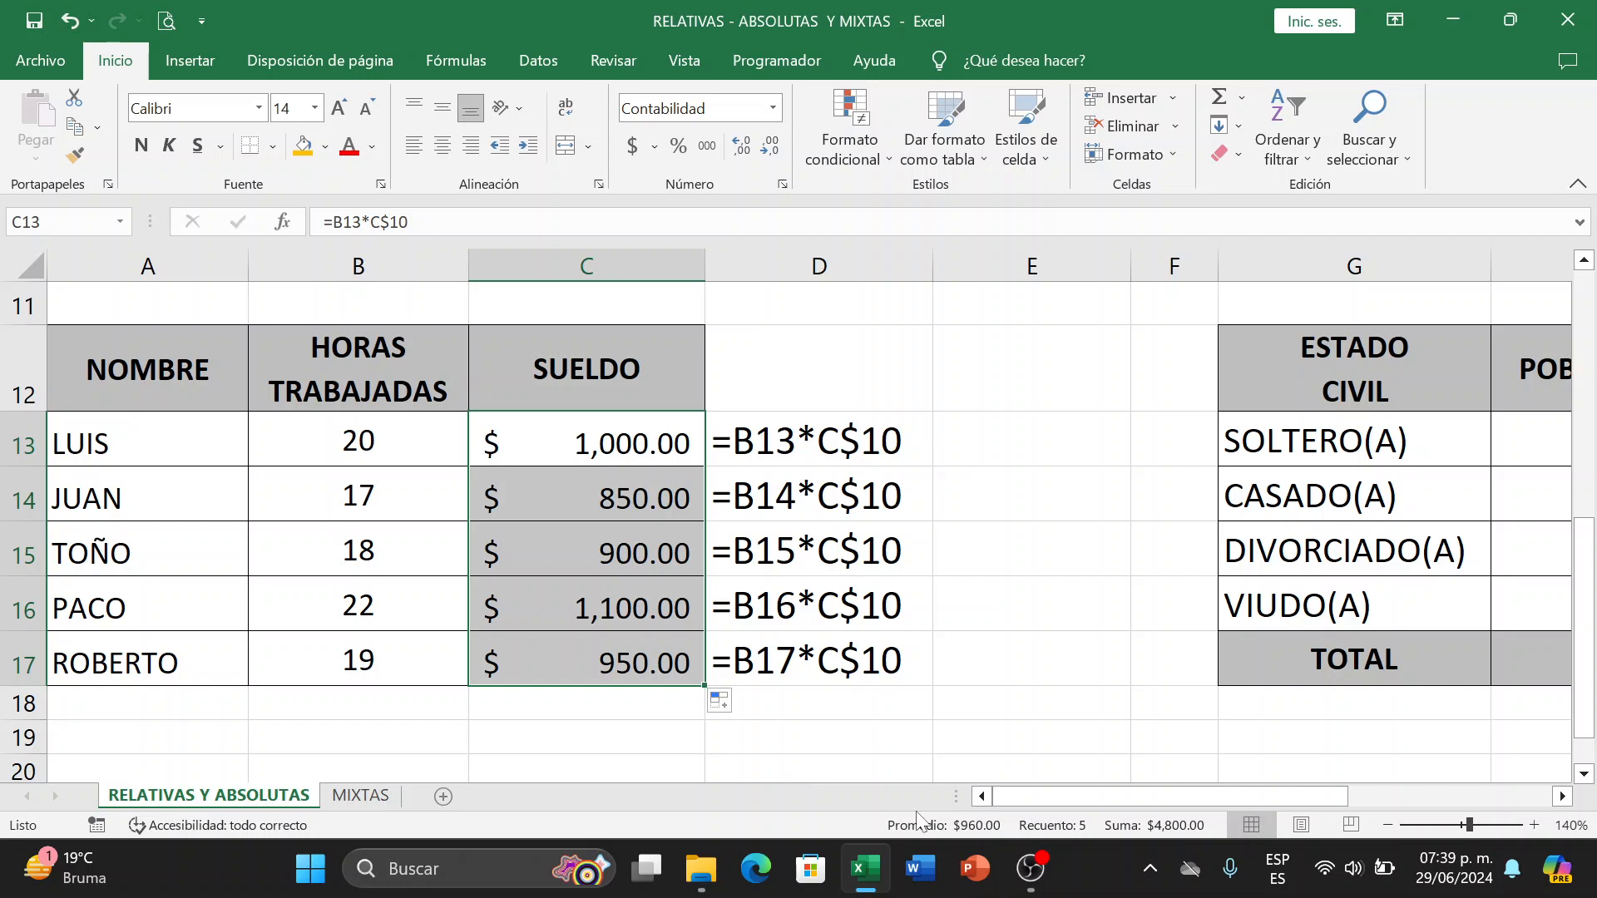
pyautogui.click(1032, 611)
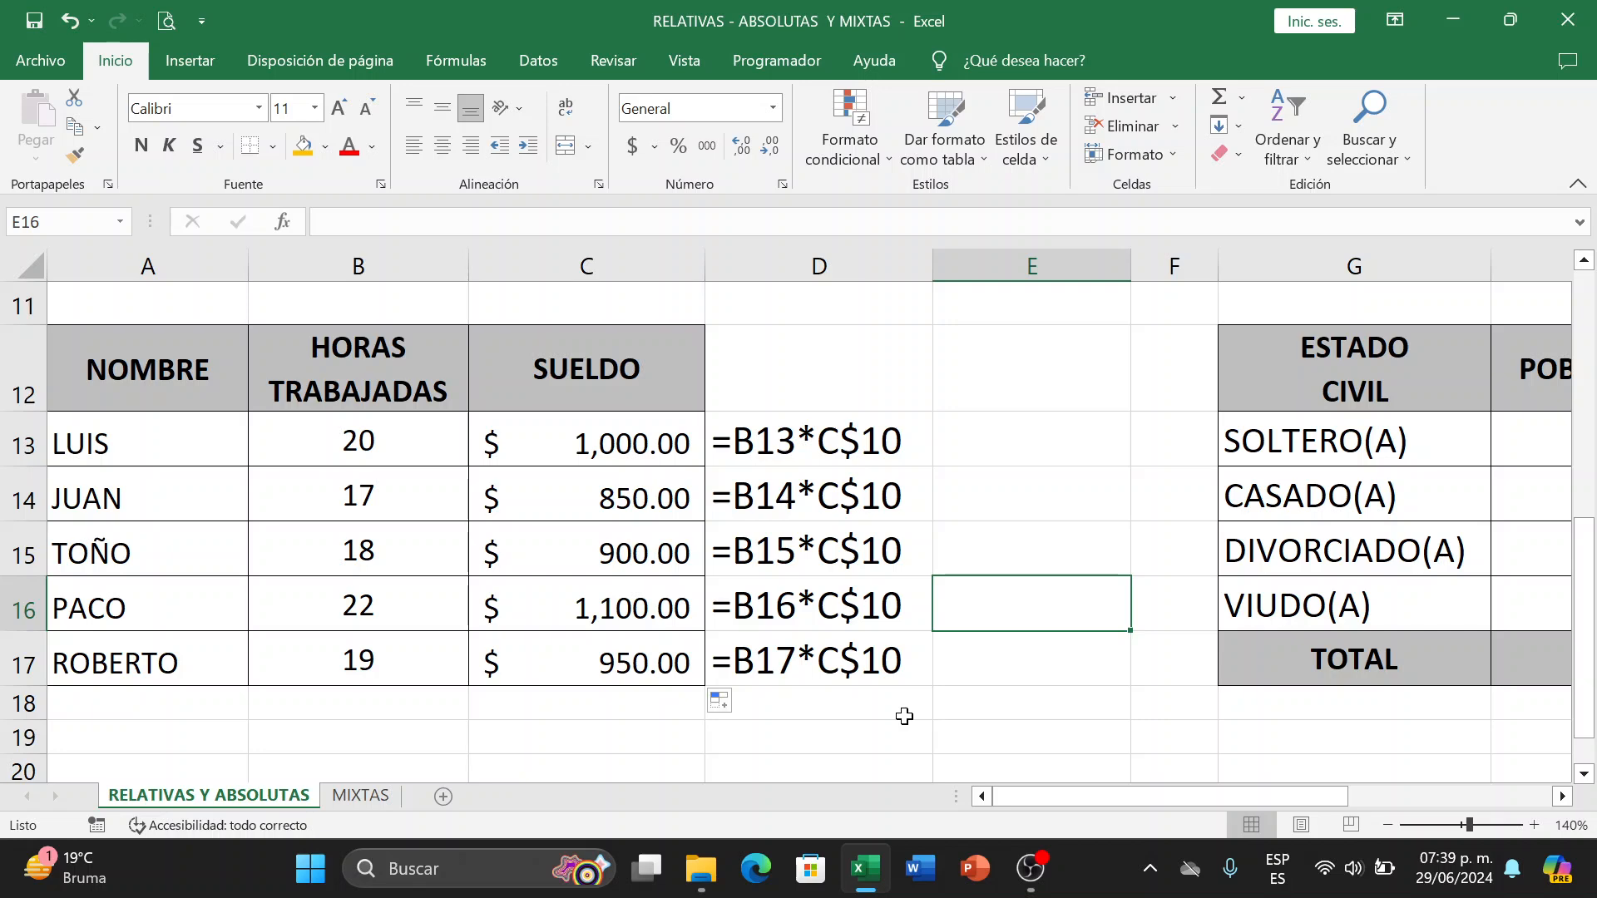
# Total the POBLACION column of the marital-status table in H17 with =suma(H13:H16).
pyautogui.click(1563, 796)
pyautogui.click(1563, 796)
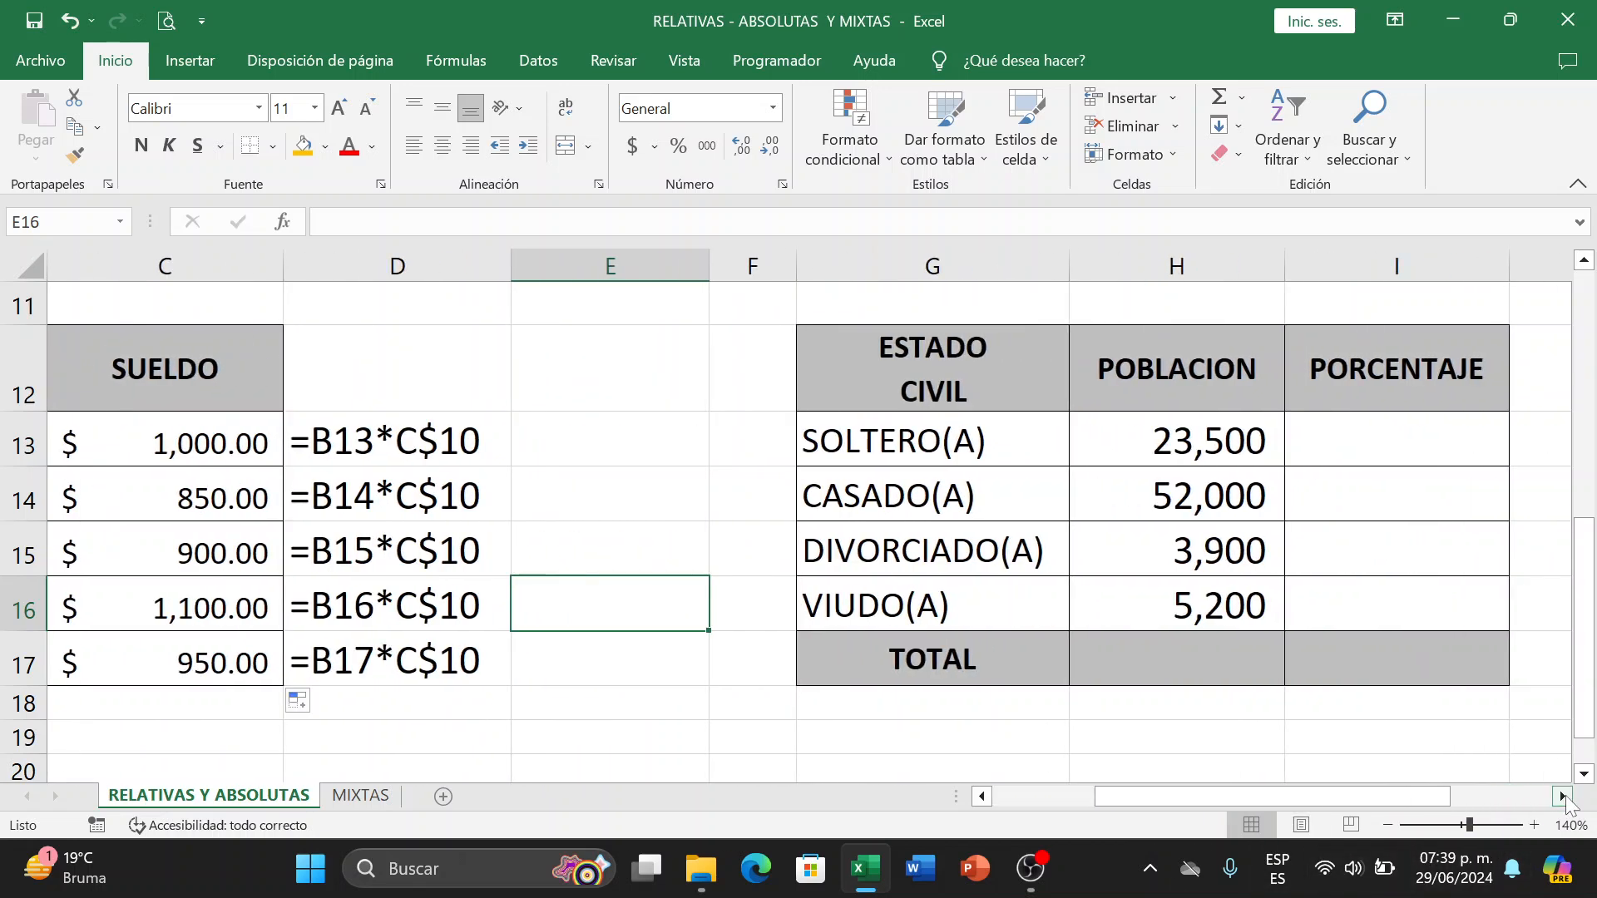
pyautogui.click(1563, 796)
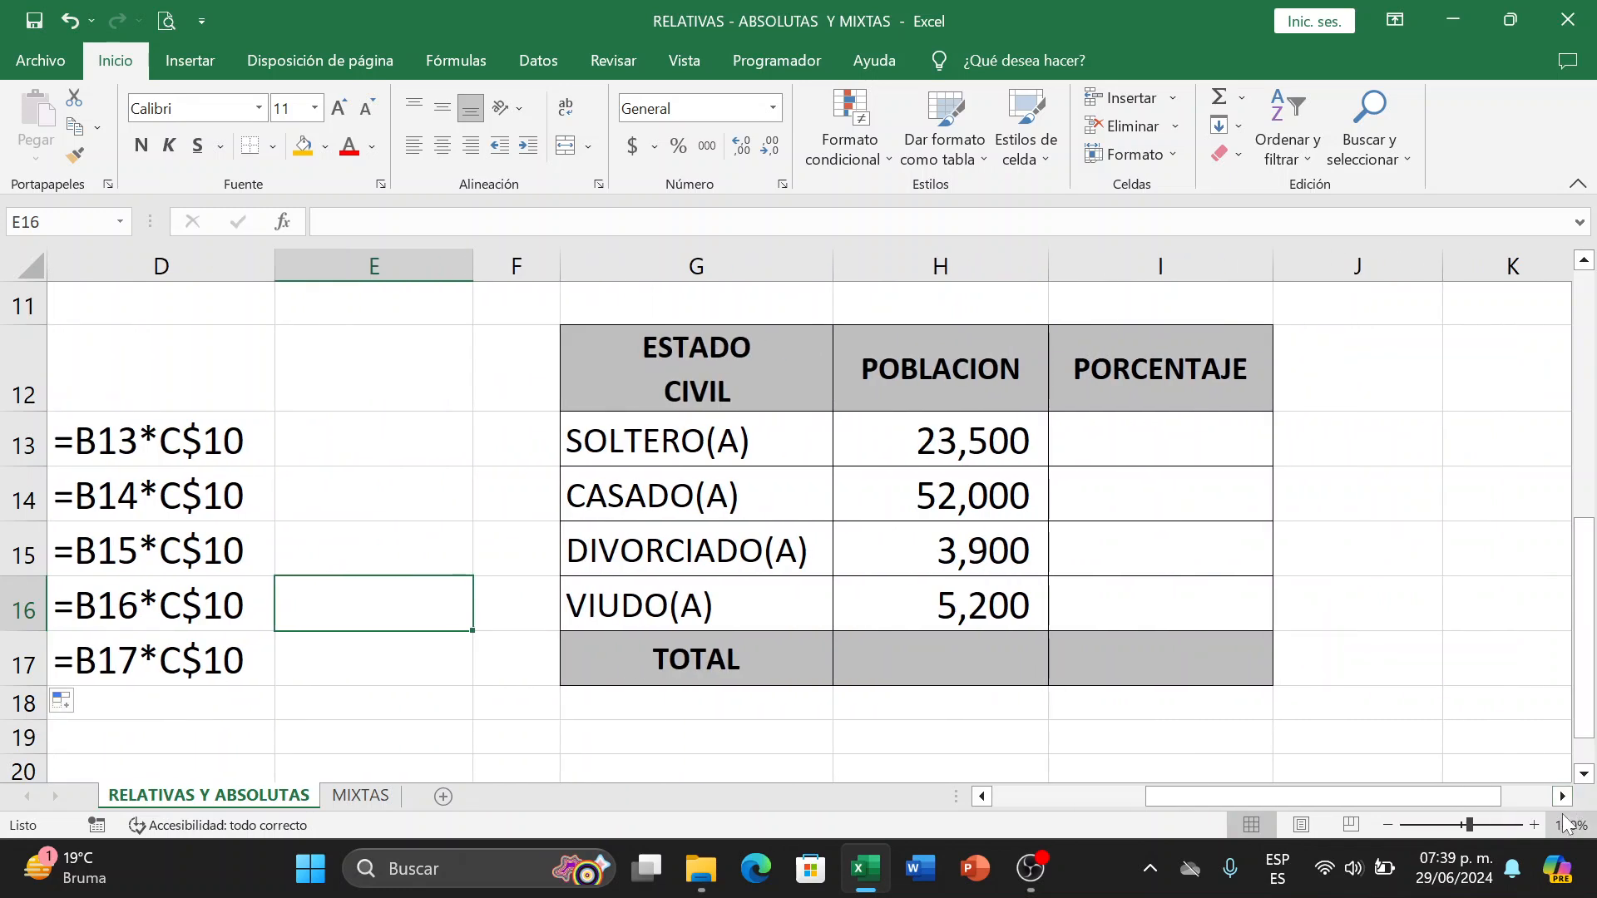
pyautogui.click(1563, 796)
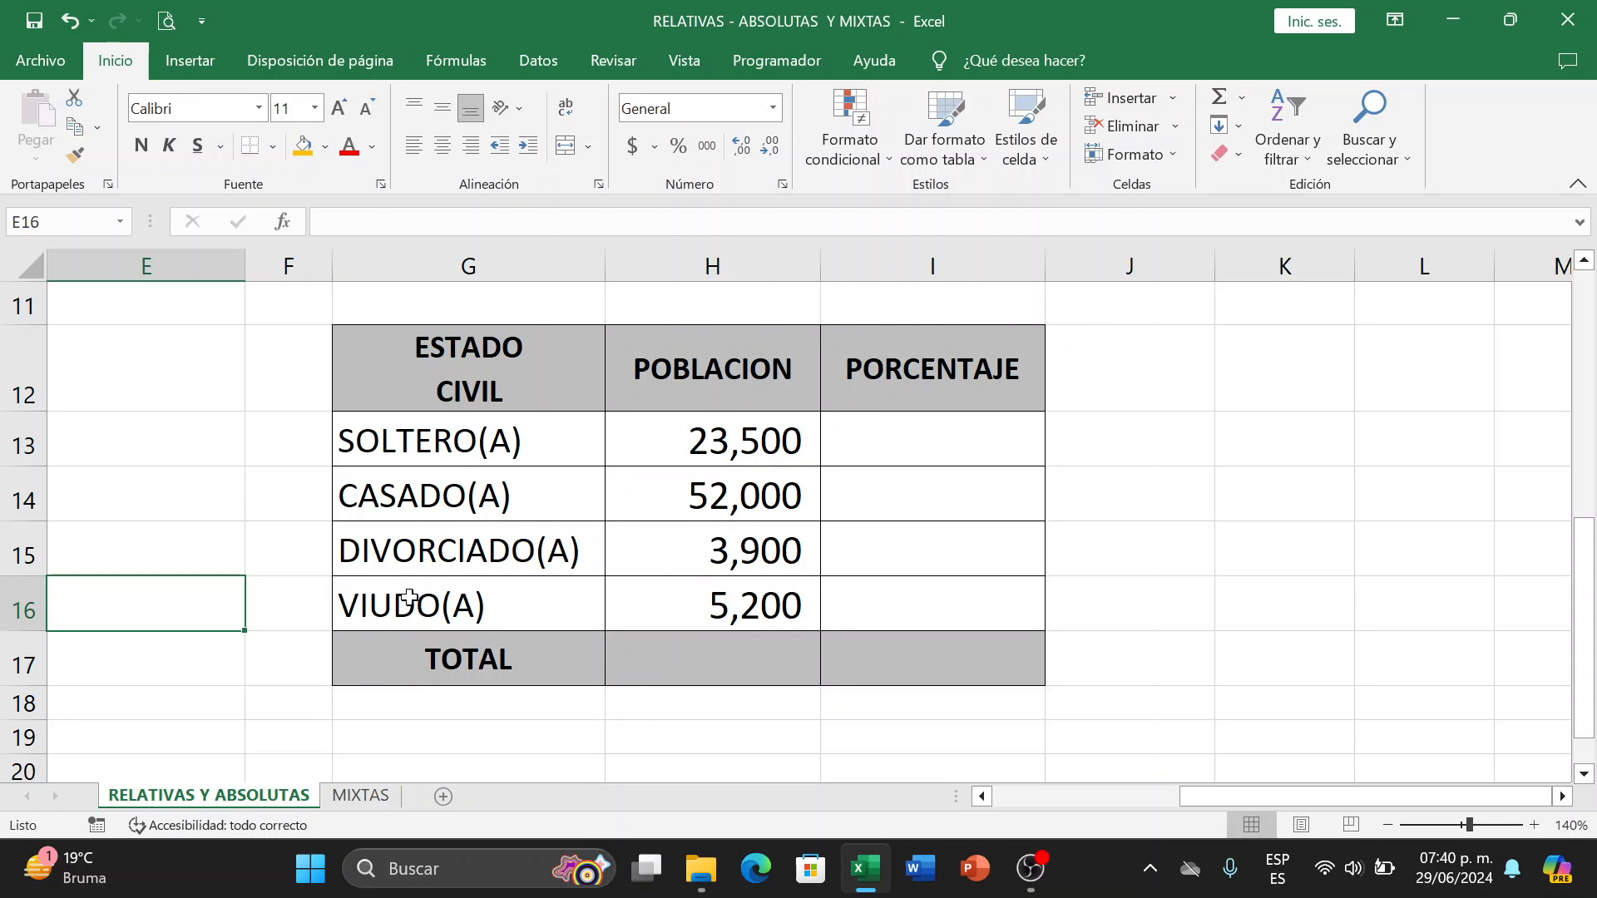
pyautogui.click(743, 658)
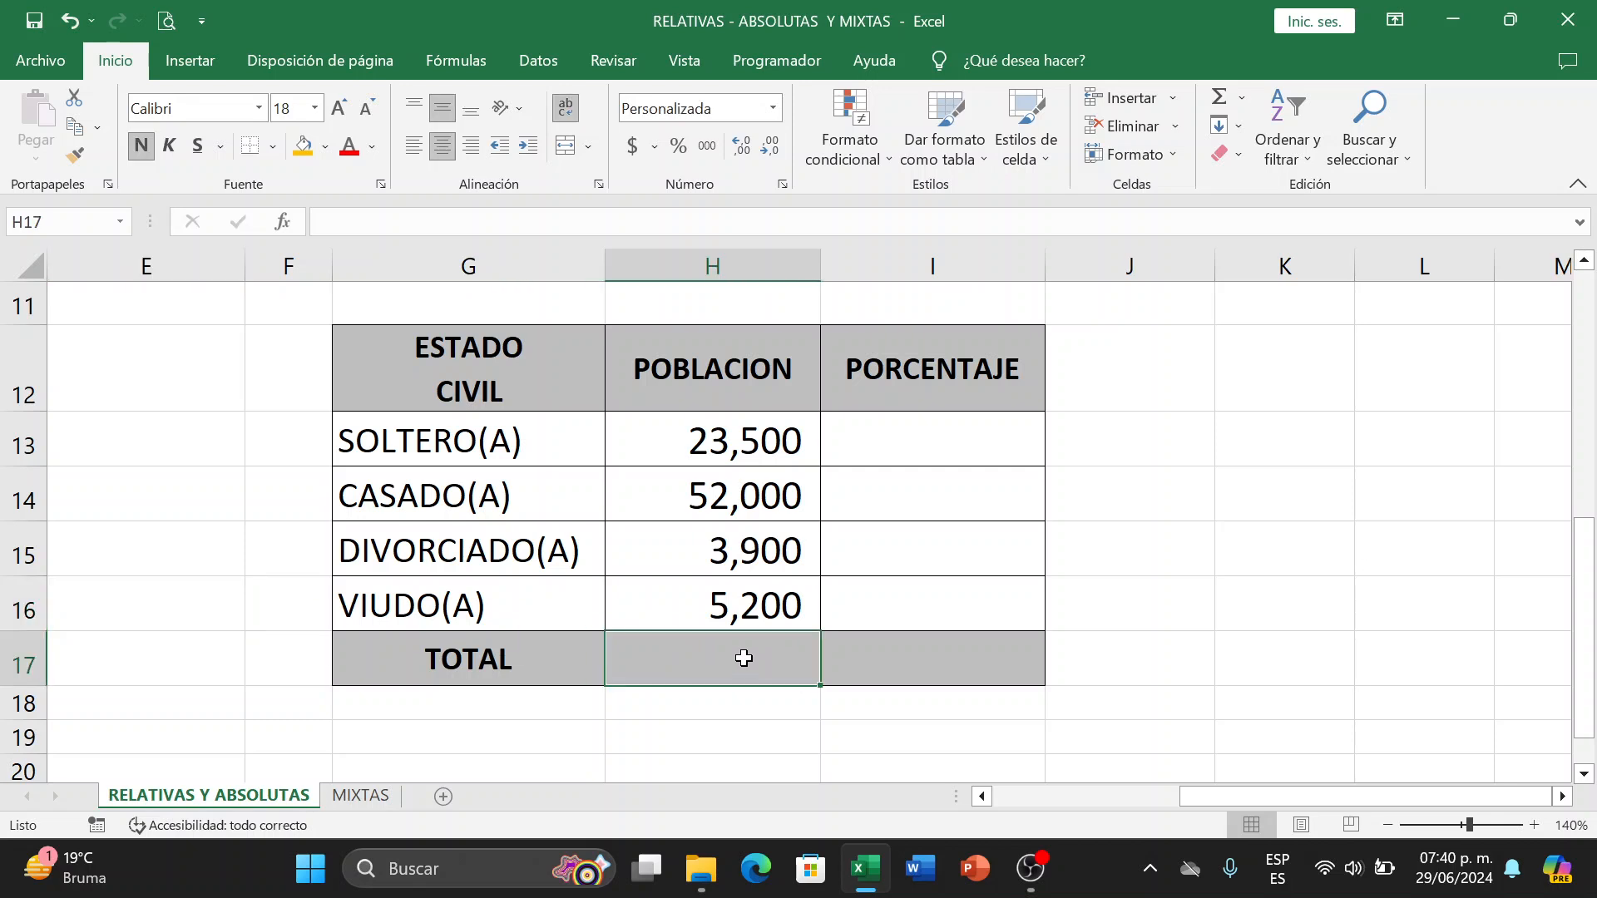
pyautogui.write('=')
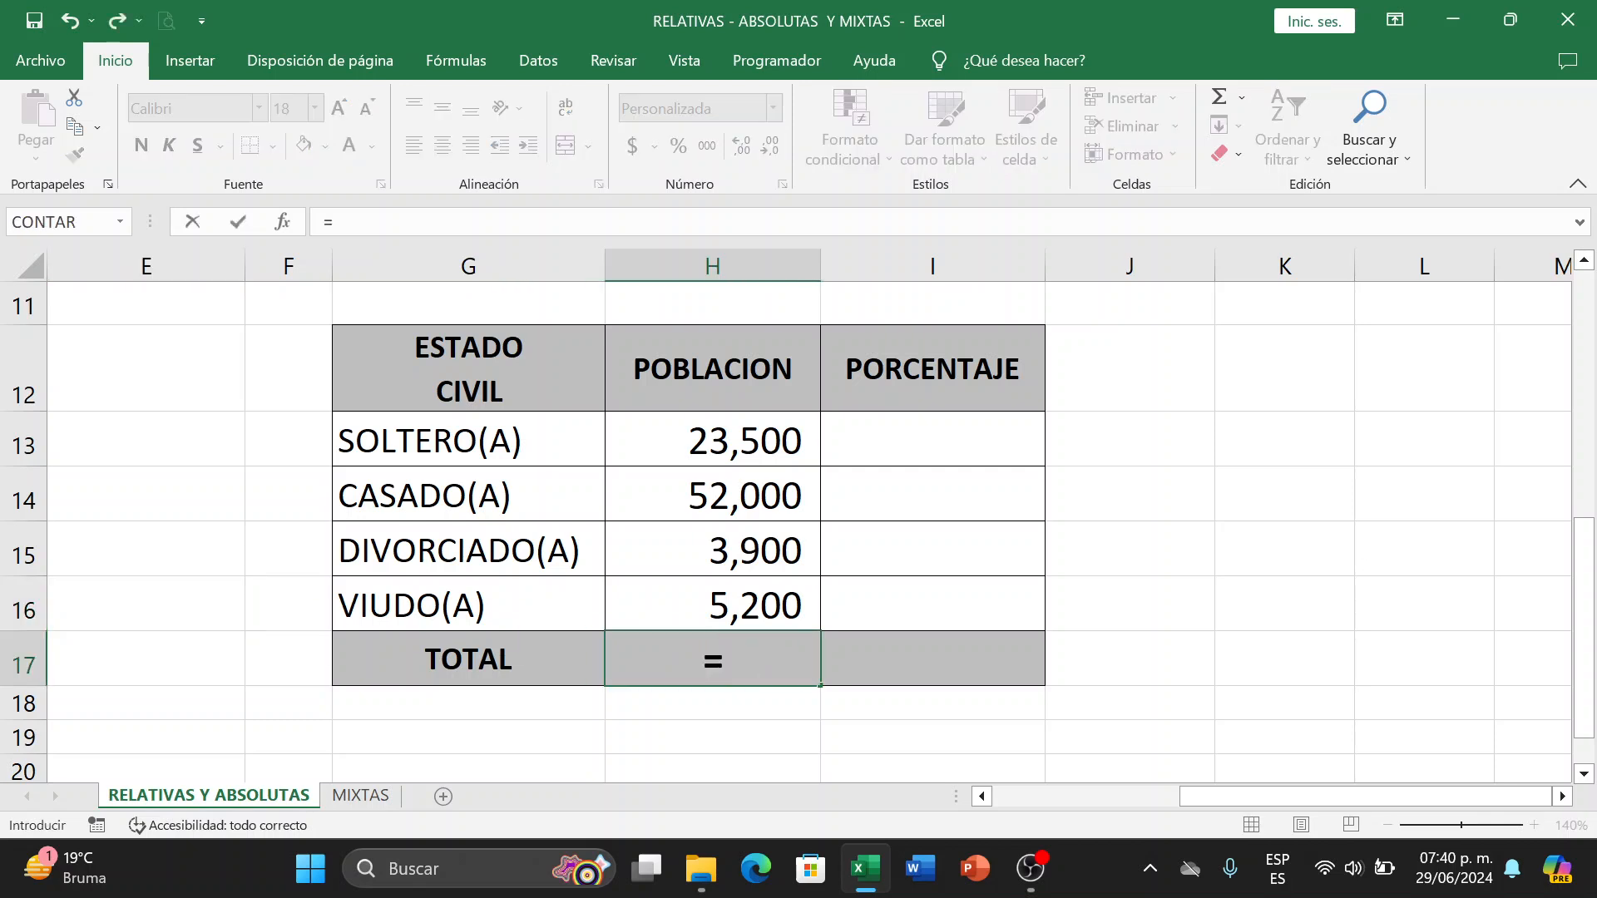
pyautogui.write('suma(')
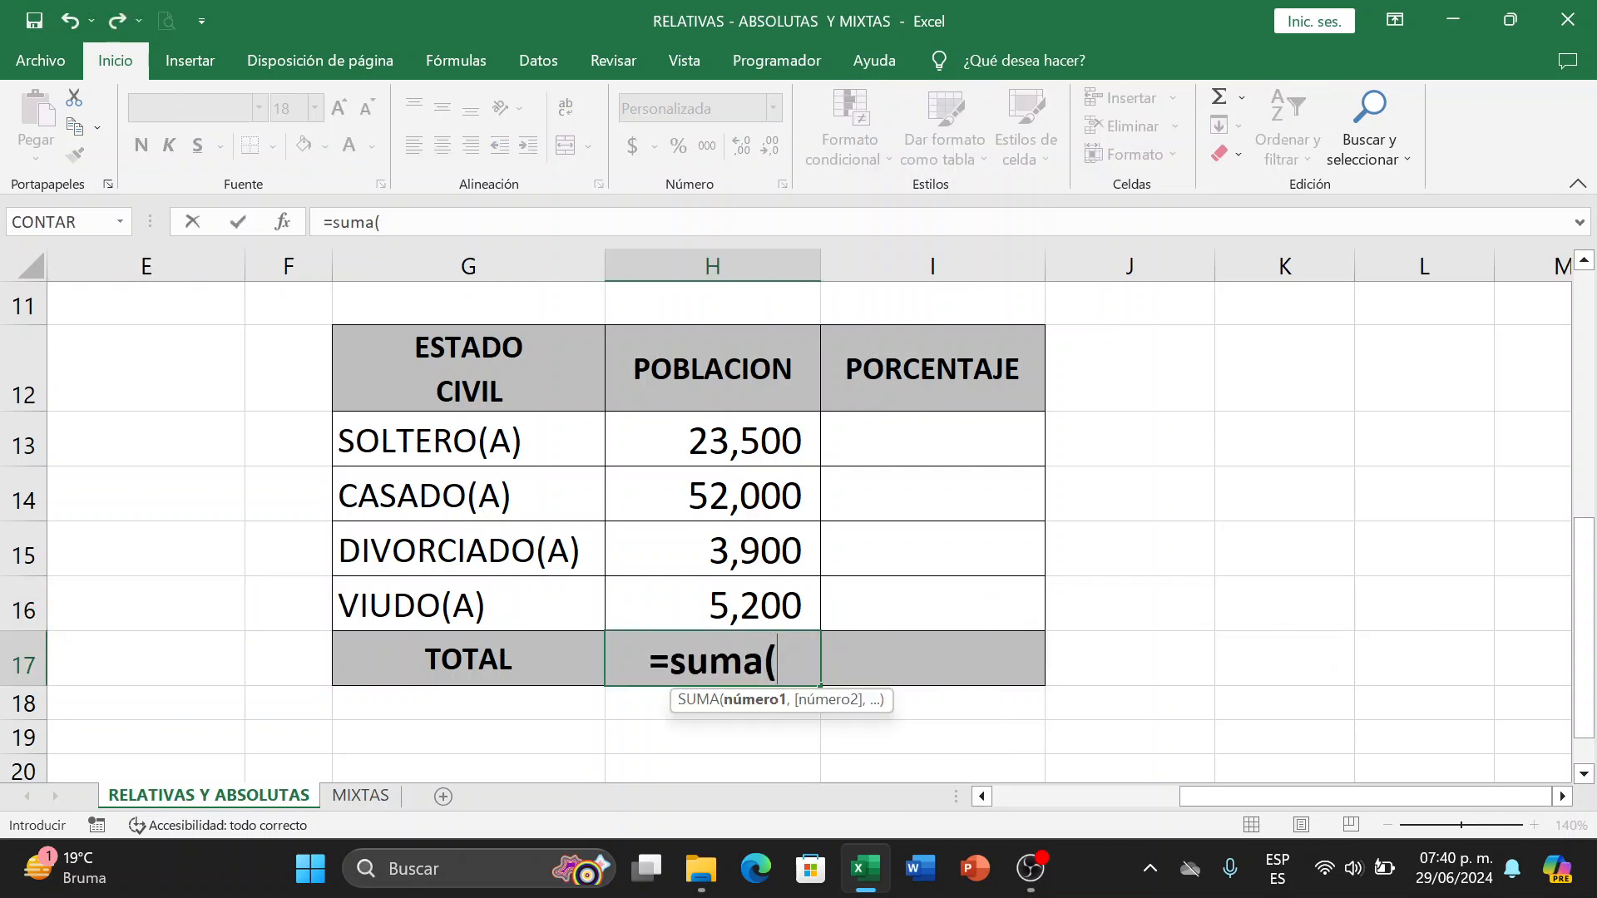
pyautogui.moveTo(729, 463); pyautogui.dragTo(753, 584)
pyautogui.write(')')
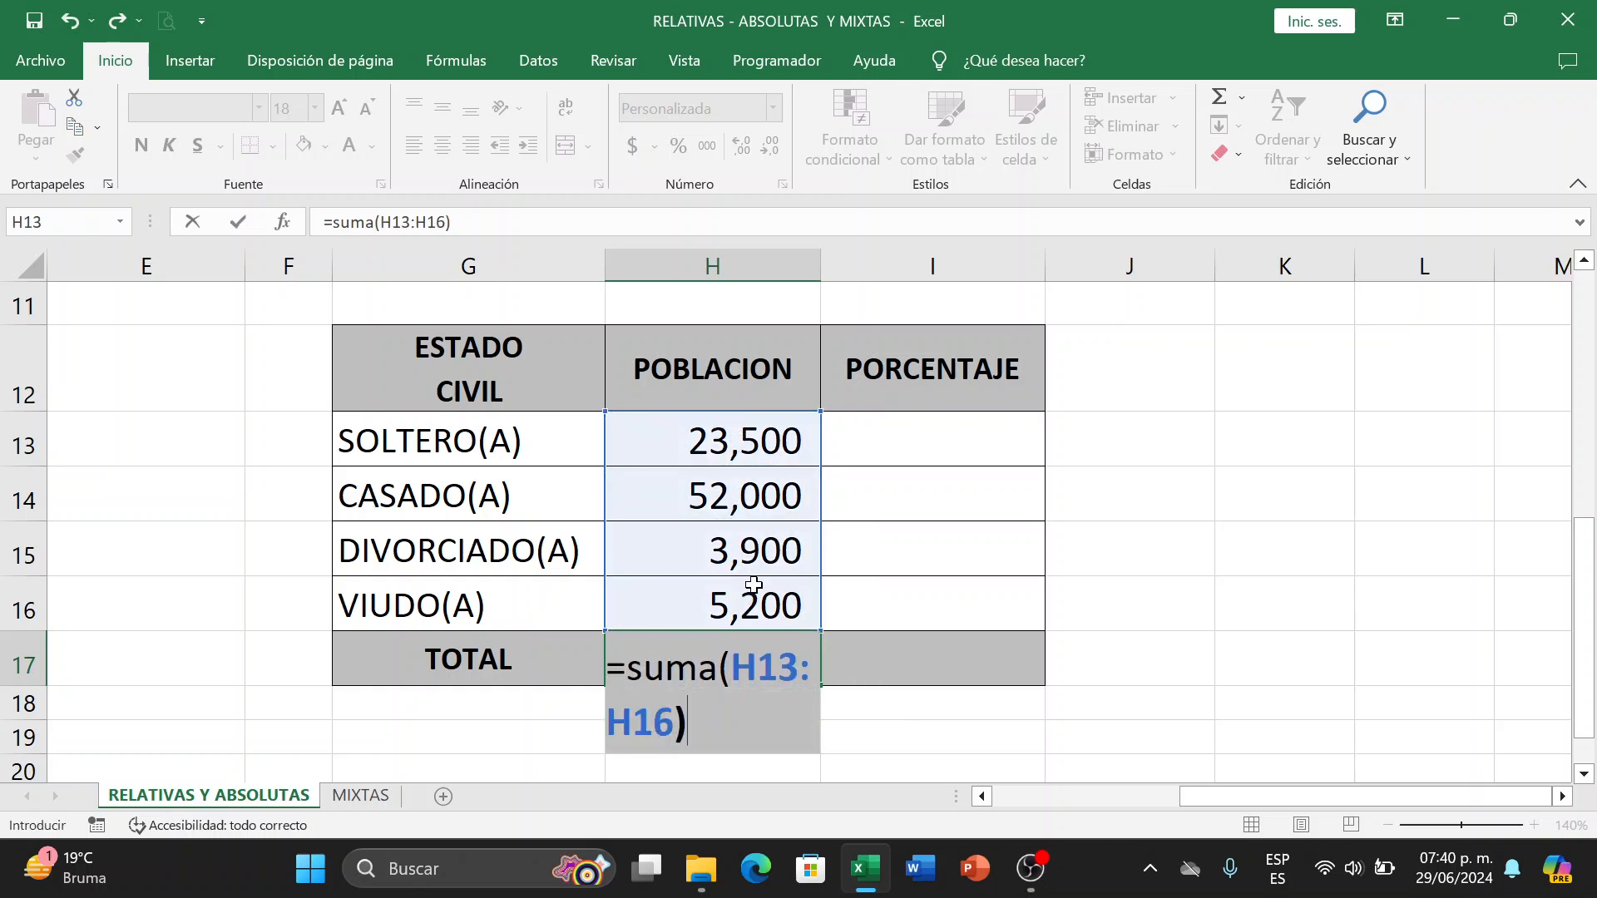
pyautogui.press('Return')
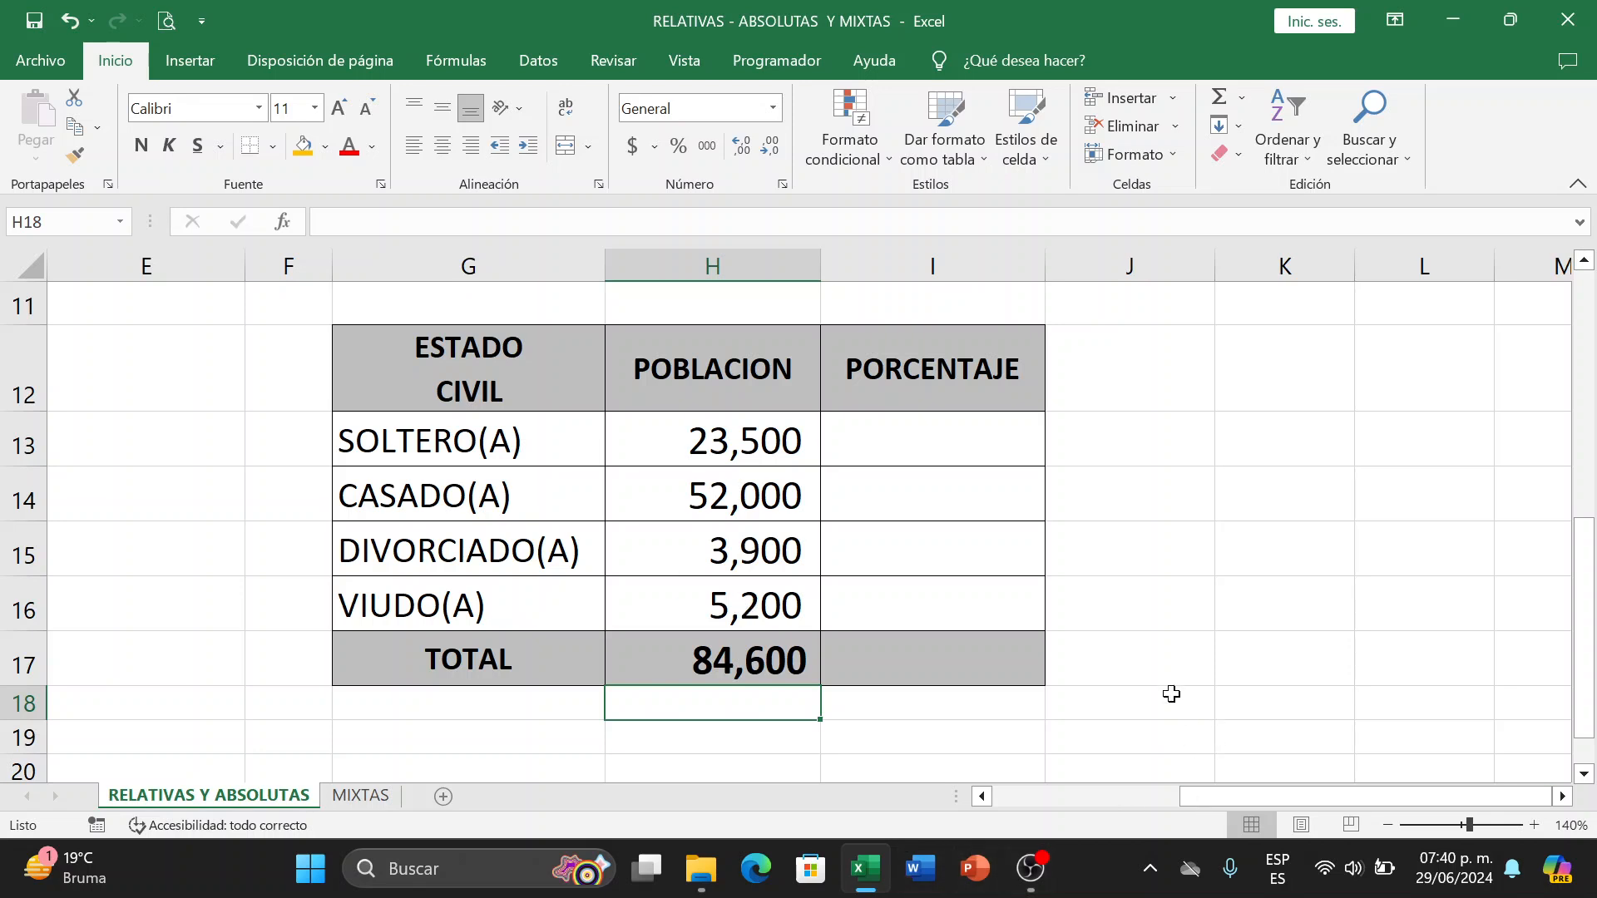
# Enter the total population 84,600 in H6 and 100 in H7 of the REGLA DE TRES table.
pyautogui.click(1212, 592)
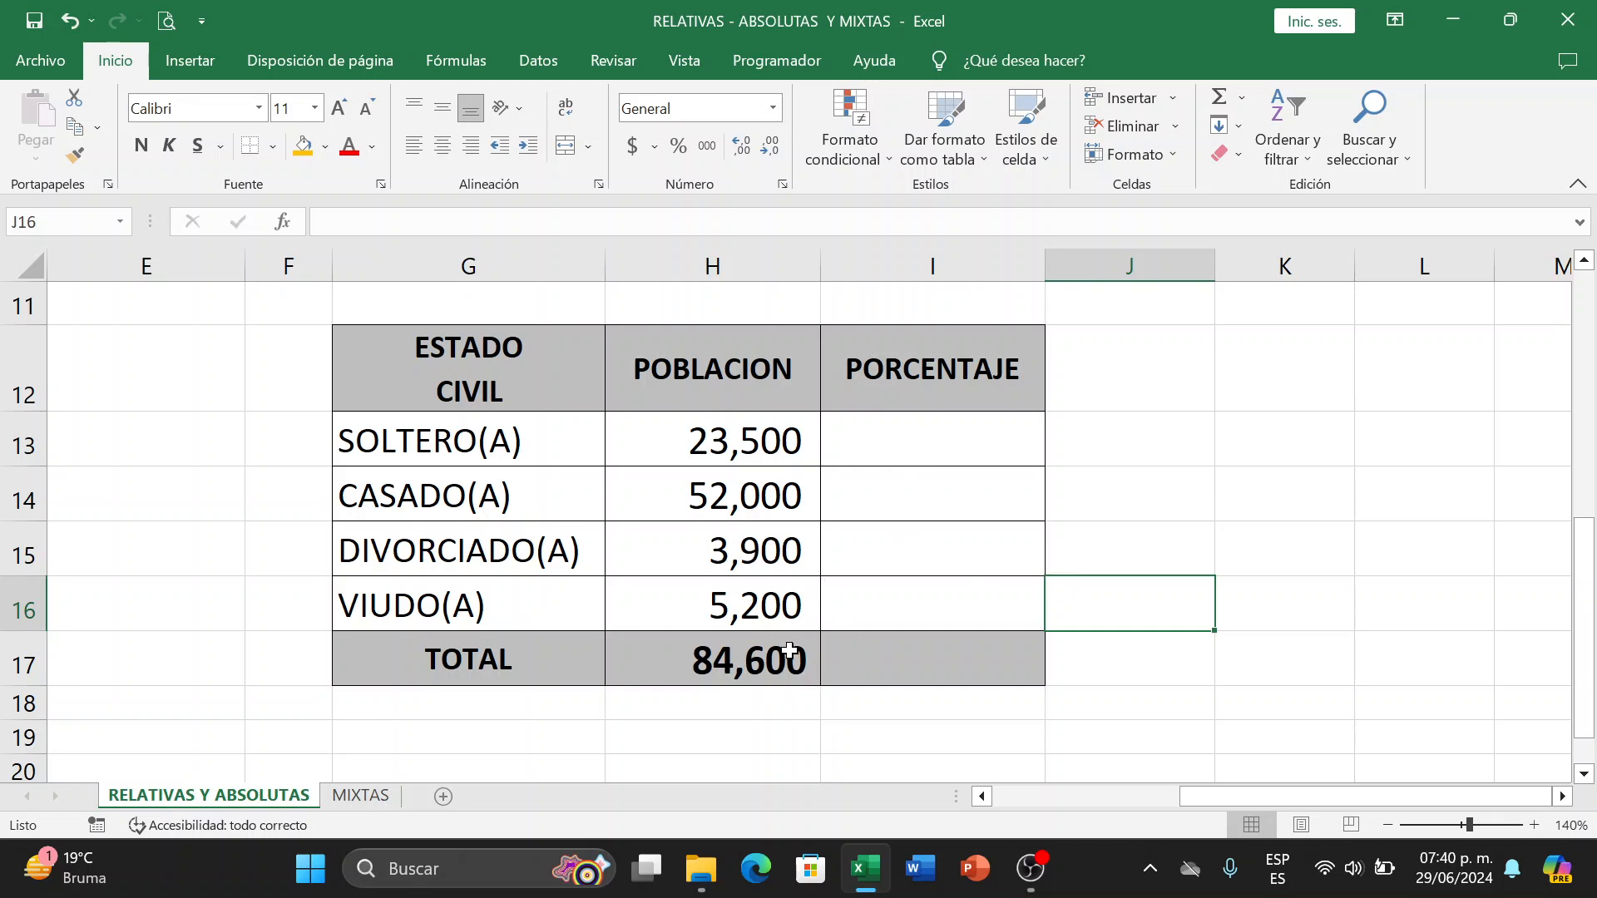
pyautogui.moveTo(1577, 564); pyautogui.dragTo(1583, 516)
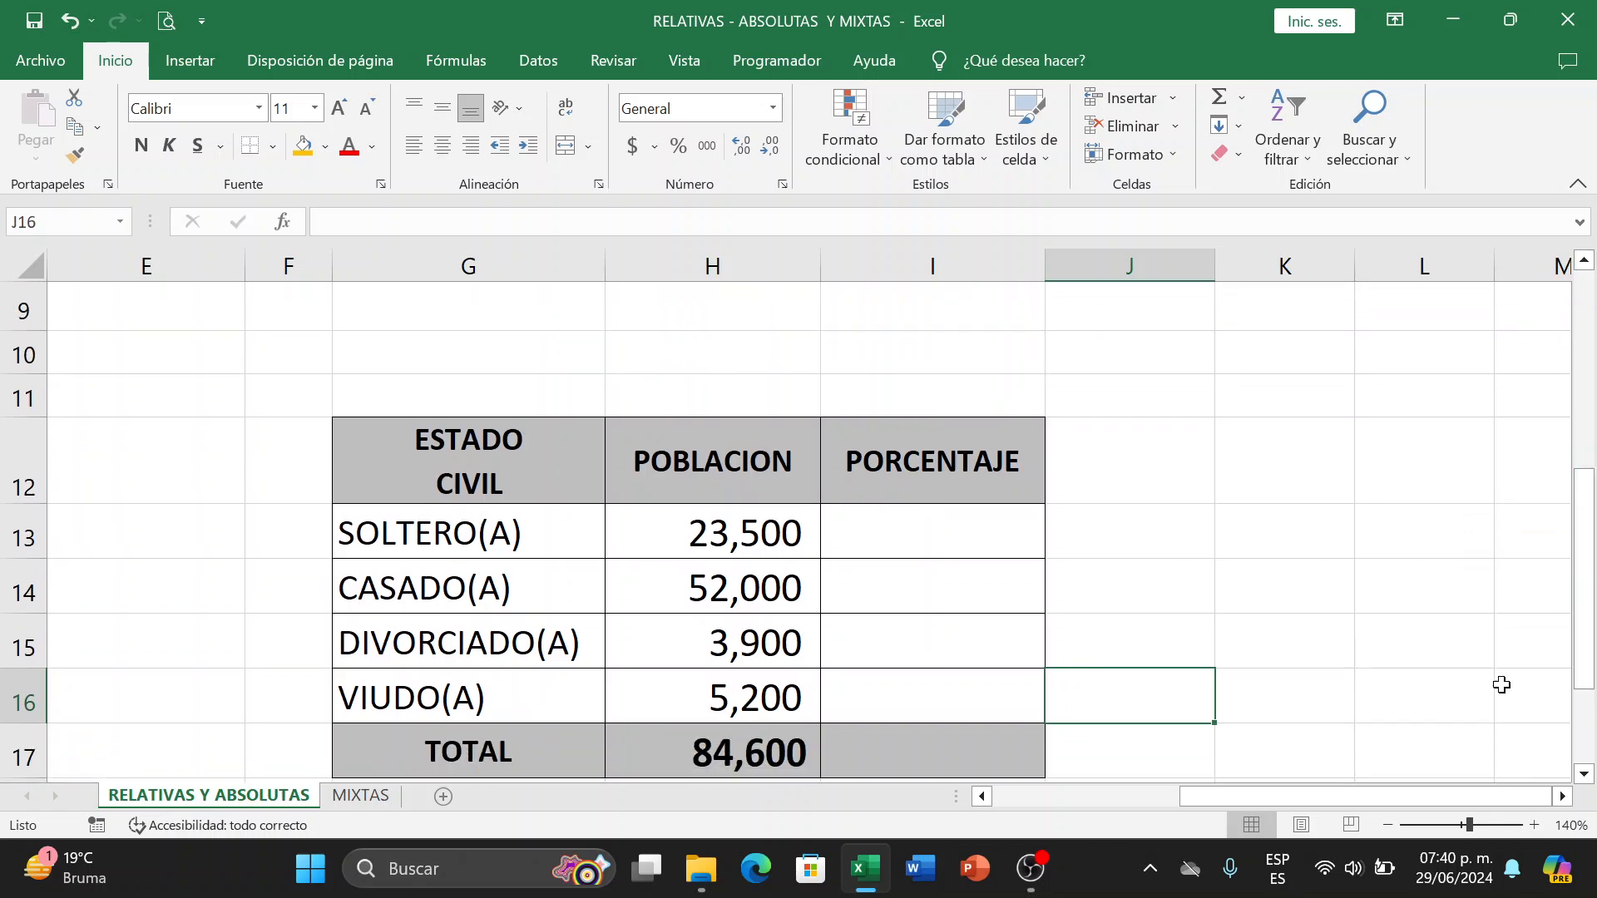
pyautogui.click(1385, 825)
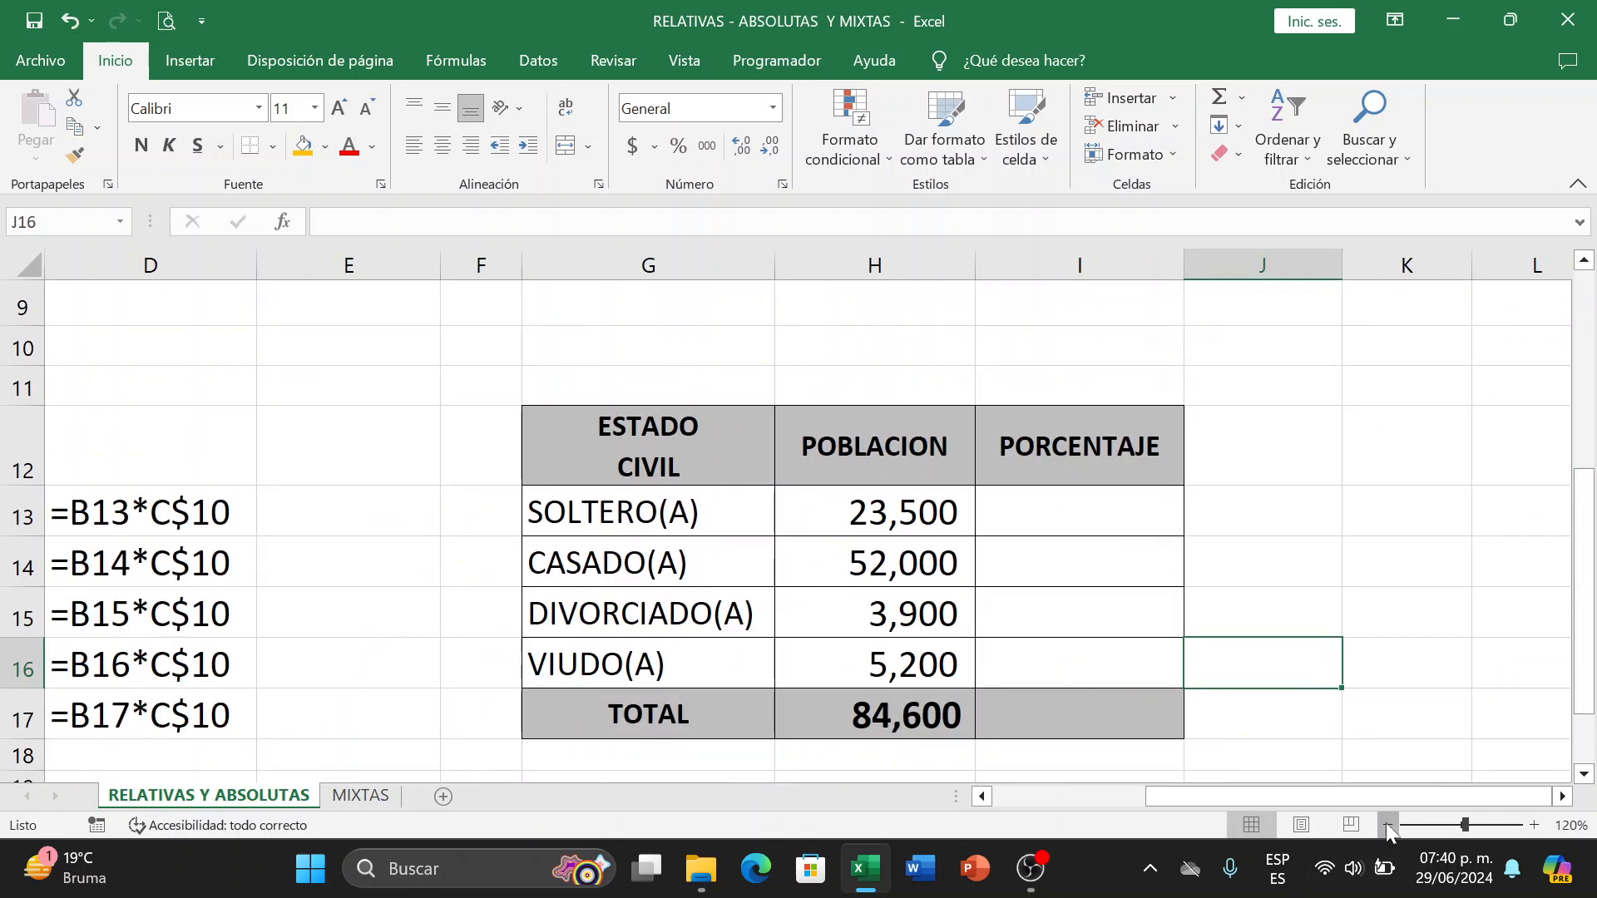
pyautogui.click(1386, 825)
pyautogui.click(1386, 825)
pyautogui.moveTo(1585, 556)
pyautogui.mouseDown()
pyautogui.moveTo(1585, 573)
pyautogui.moveTo(1584, 539)
pyautogui.moveTo(1585, 556)
pyautogui.mouseUp()
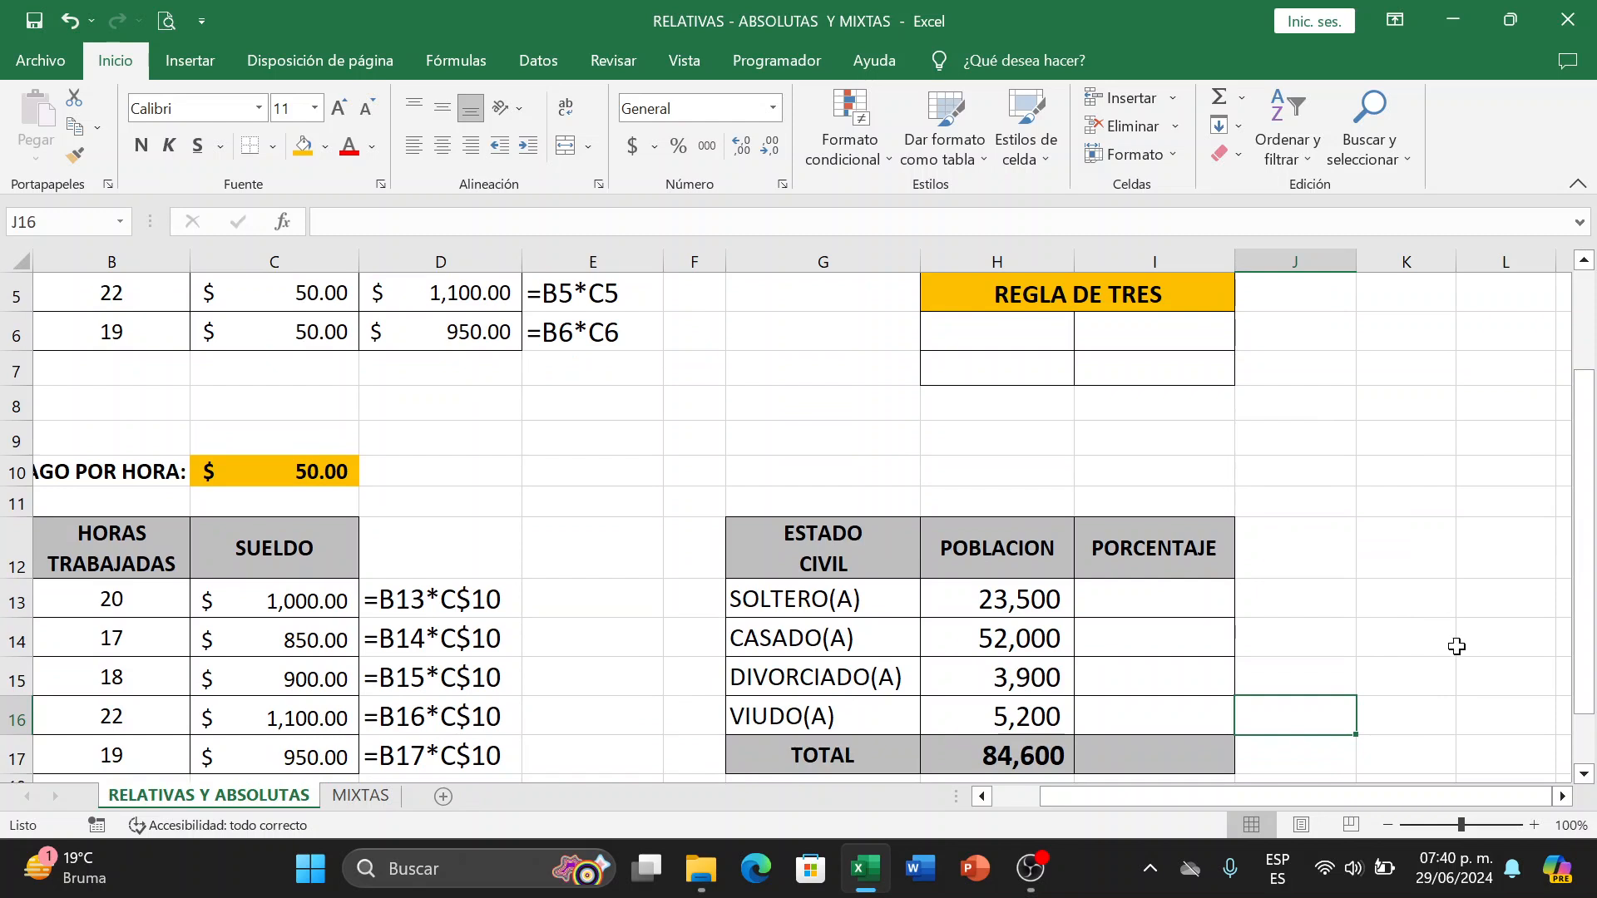
pyautogui.click(1025, 338)
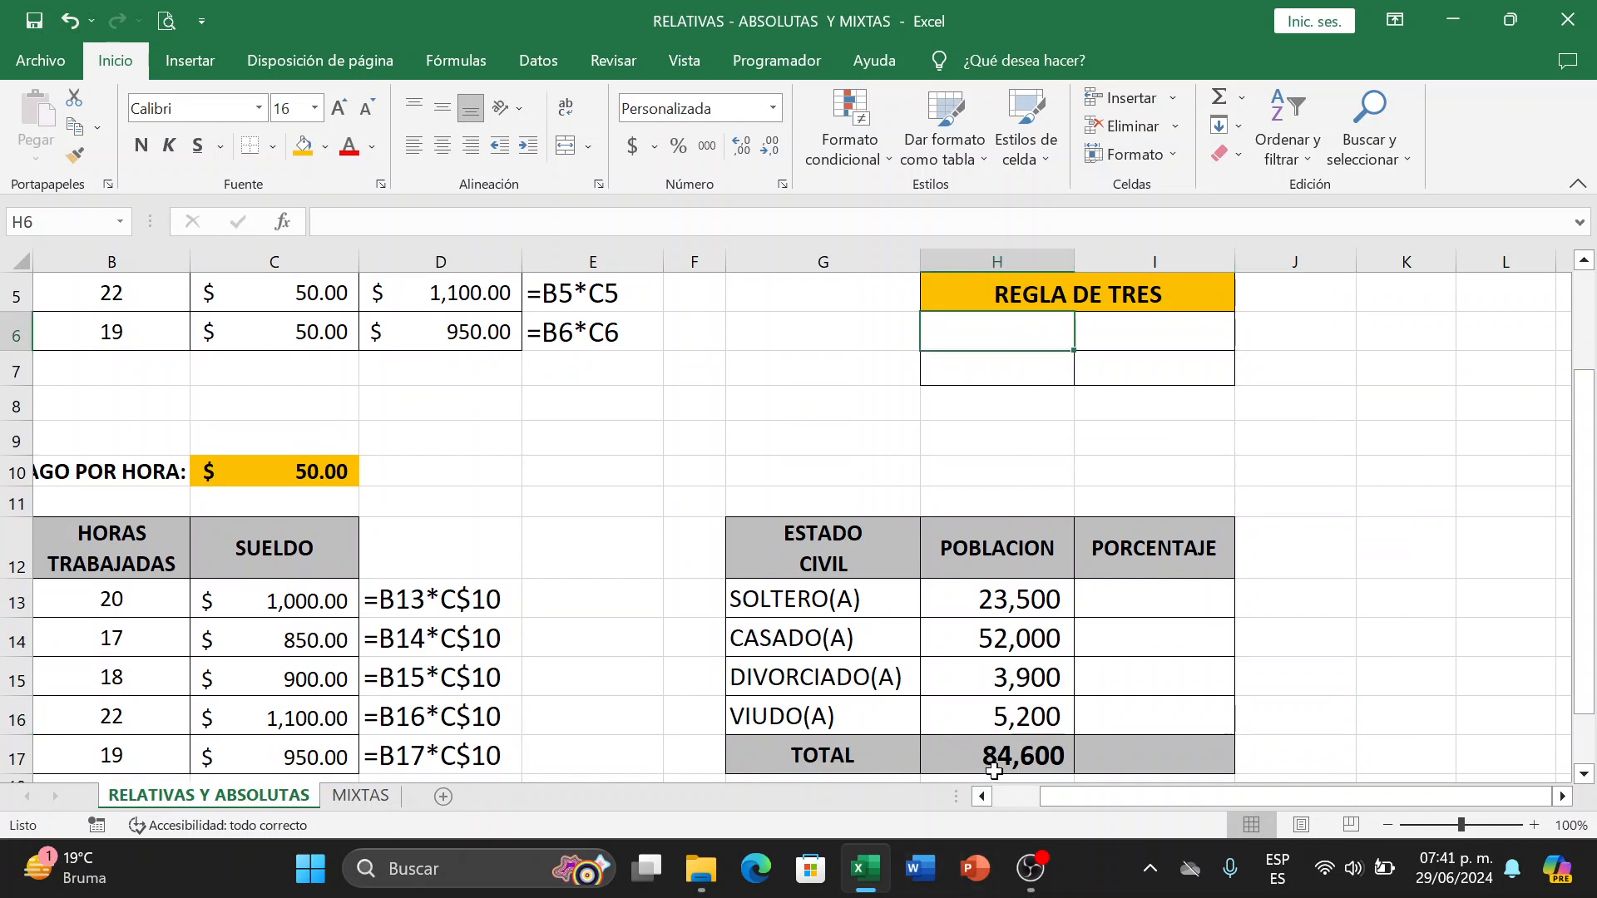
pyautogui.press('Up')
pyautogui.press('Left')
pyautogui.press('Right')
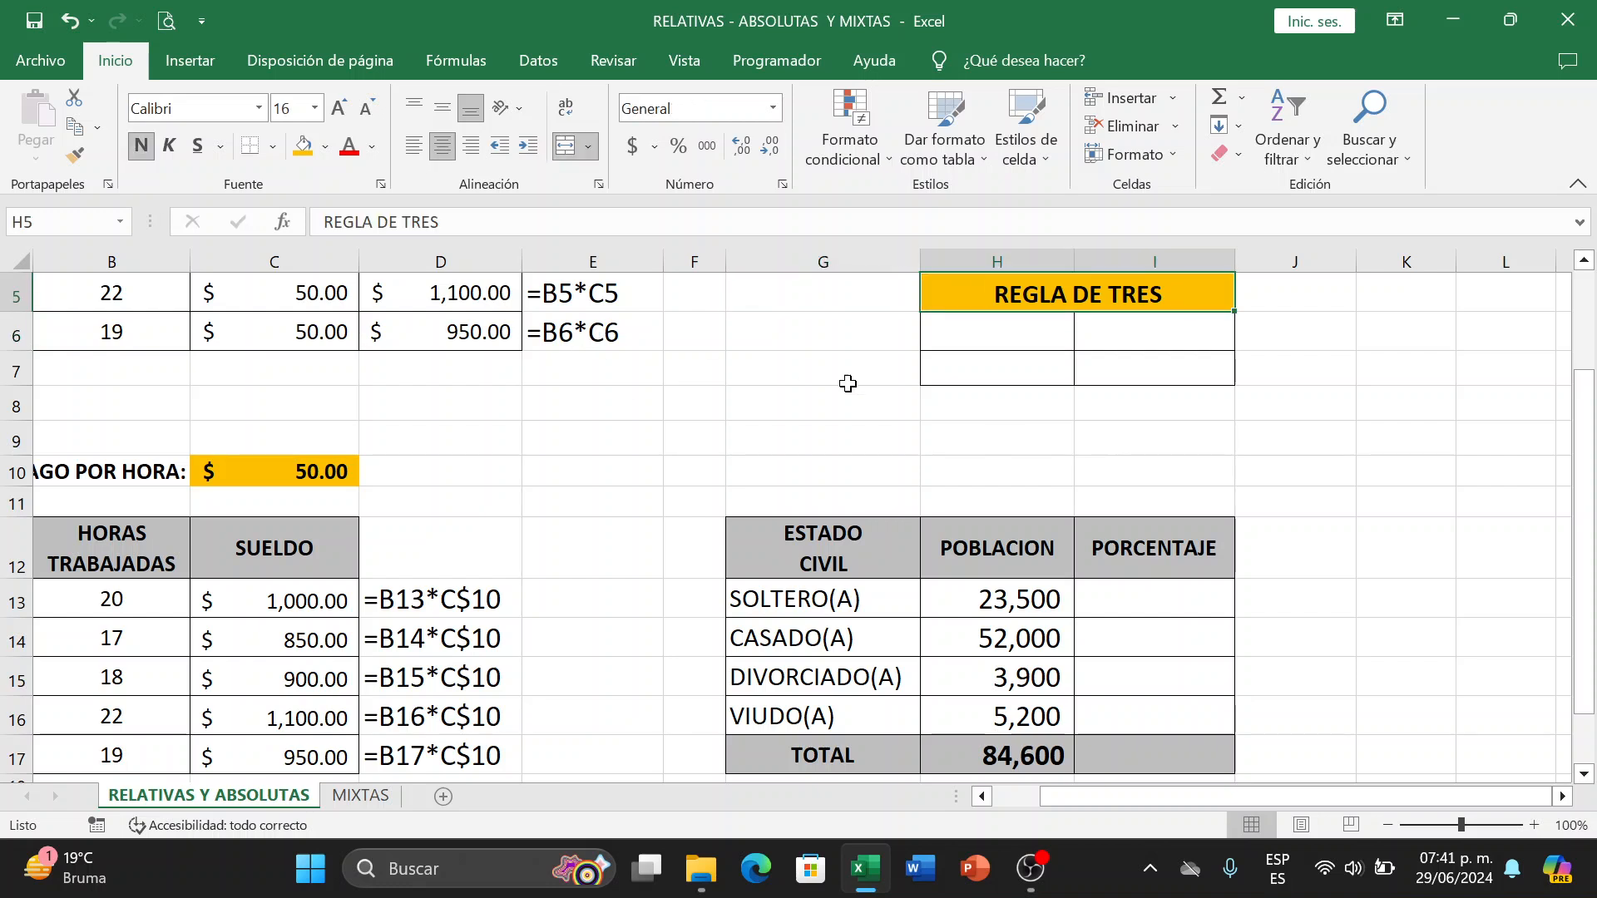
pyautogui.click(980, 349)
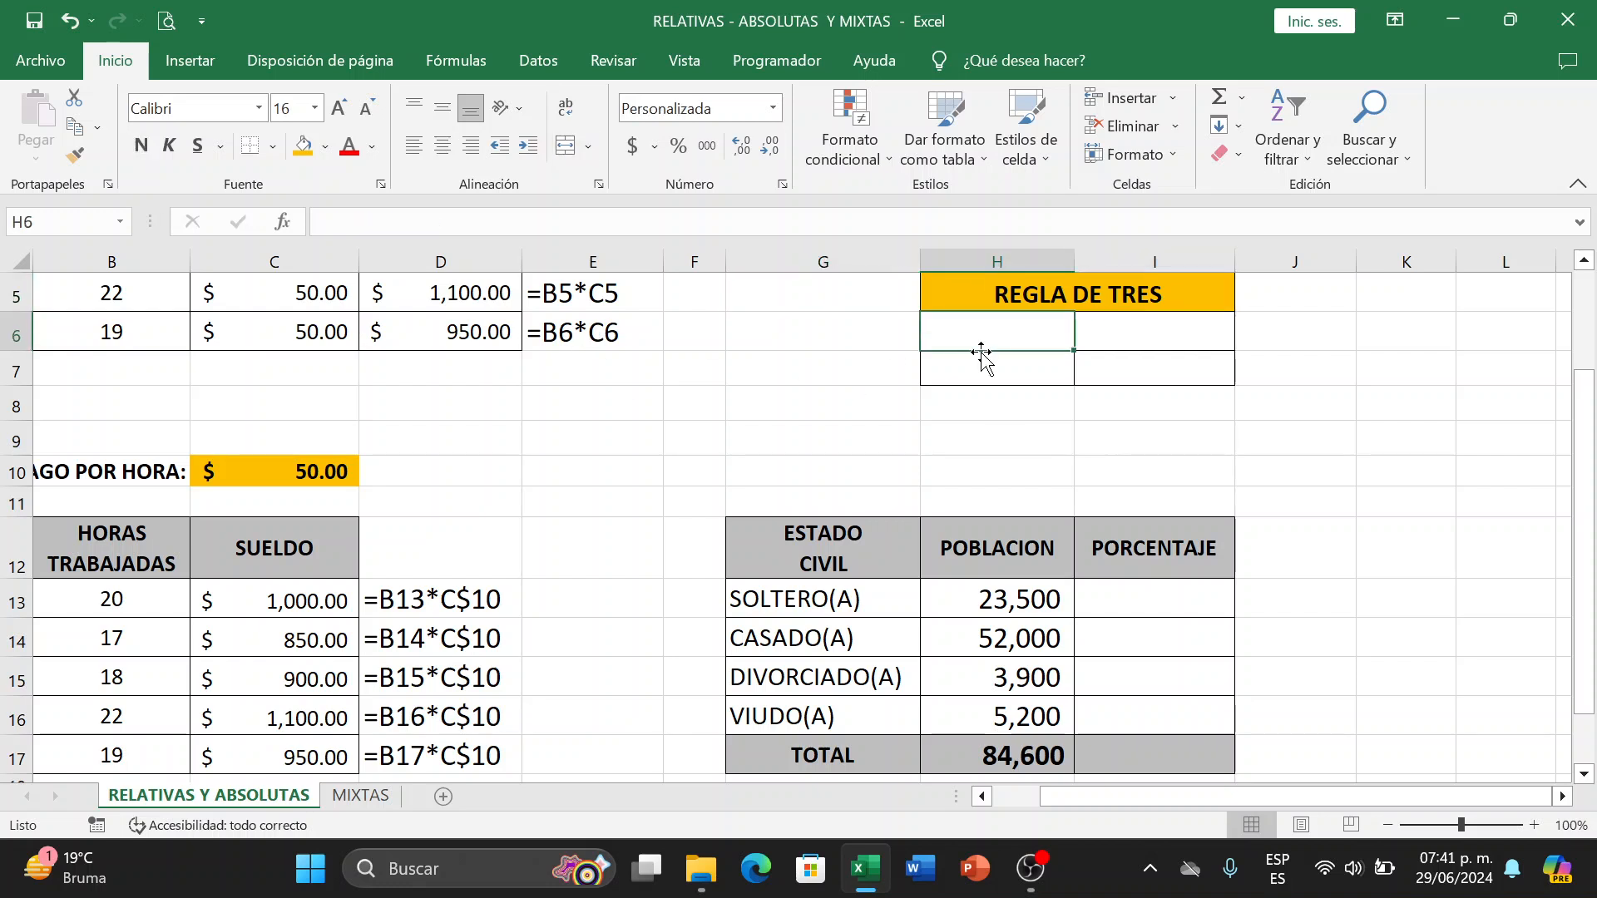
pyautogui.write('84,6')
pyautogui.write('00')
pyautogui.press('Return')
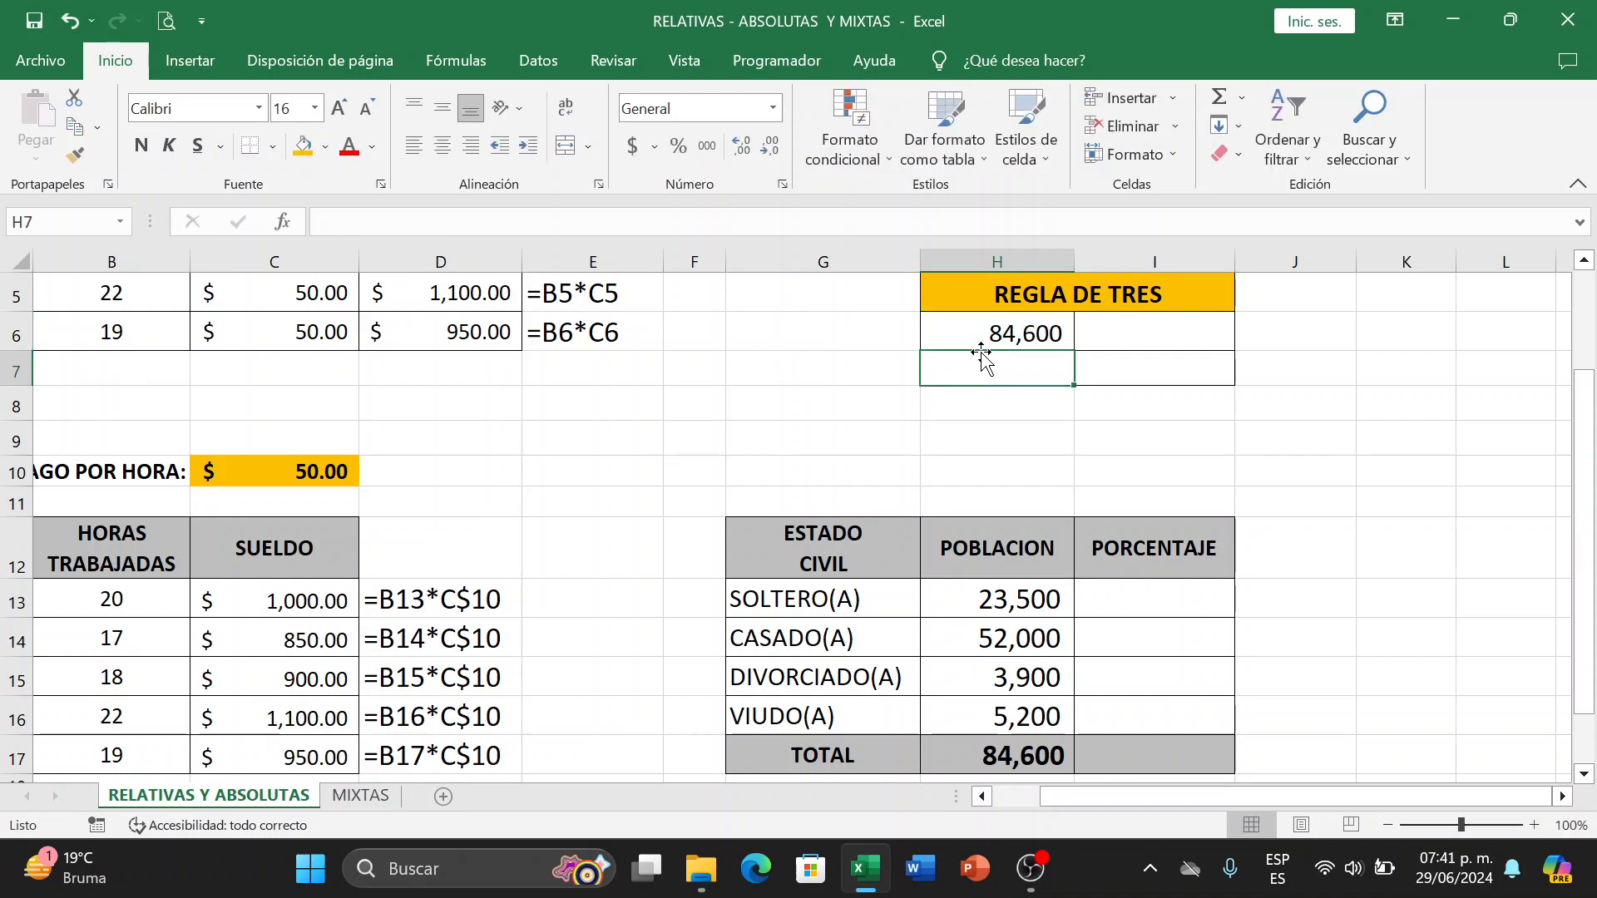
pyautogui.write('100')
pyautogui.press('Tab')
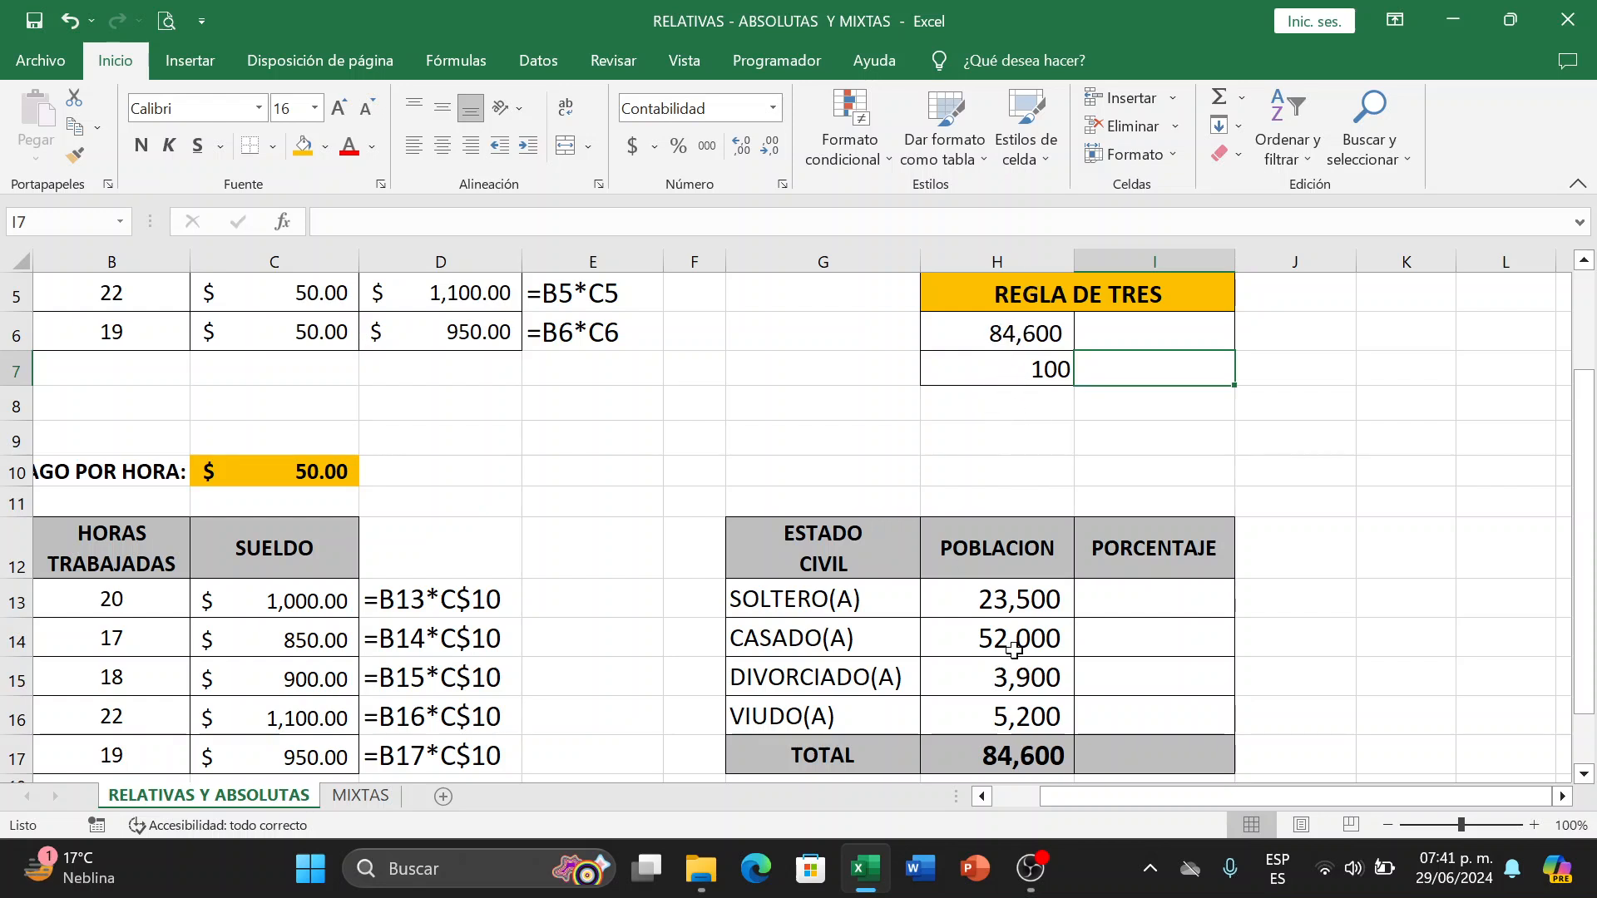
# Enter the SOLTERO(A) population 23500 in I6 of the REGLA DE TRES table.
pyautogui.click(1111, 333)
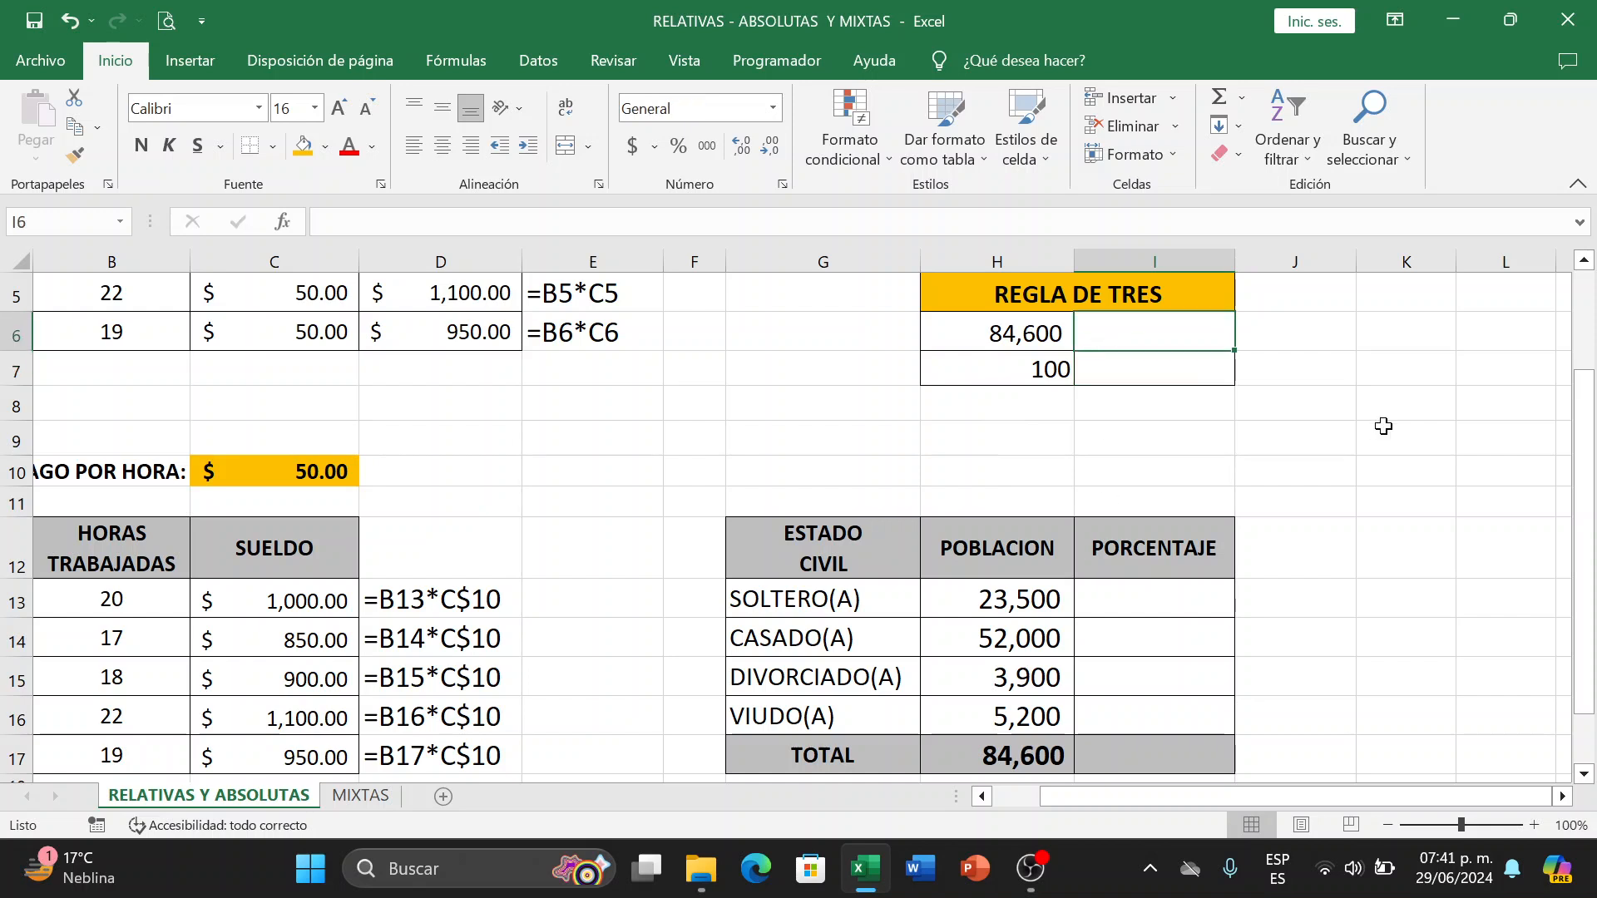
pyautogui.write('23500')
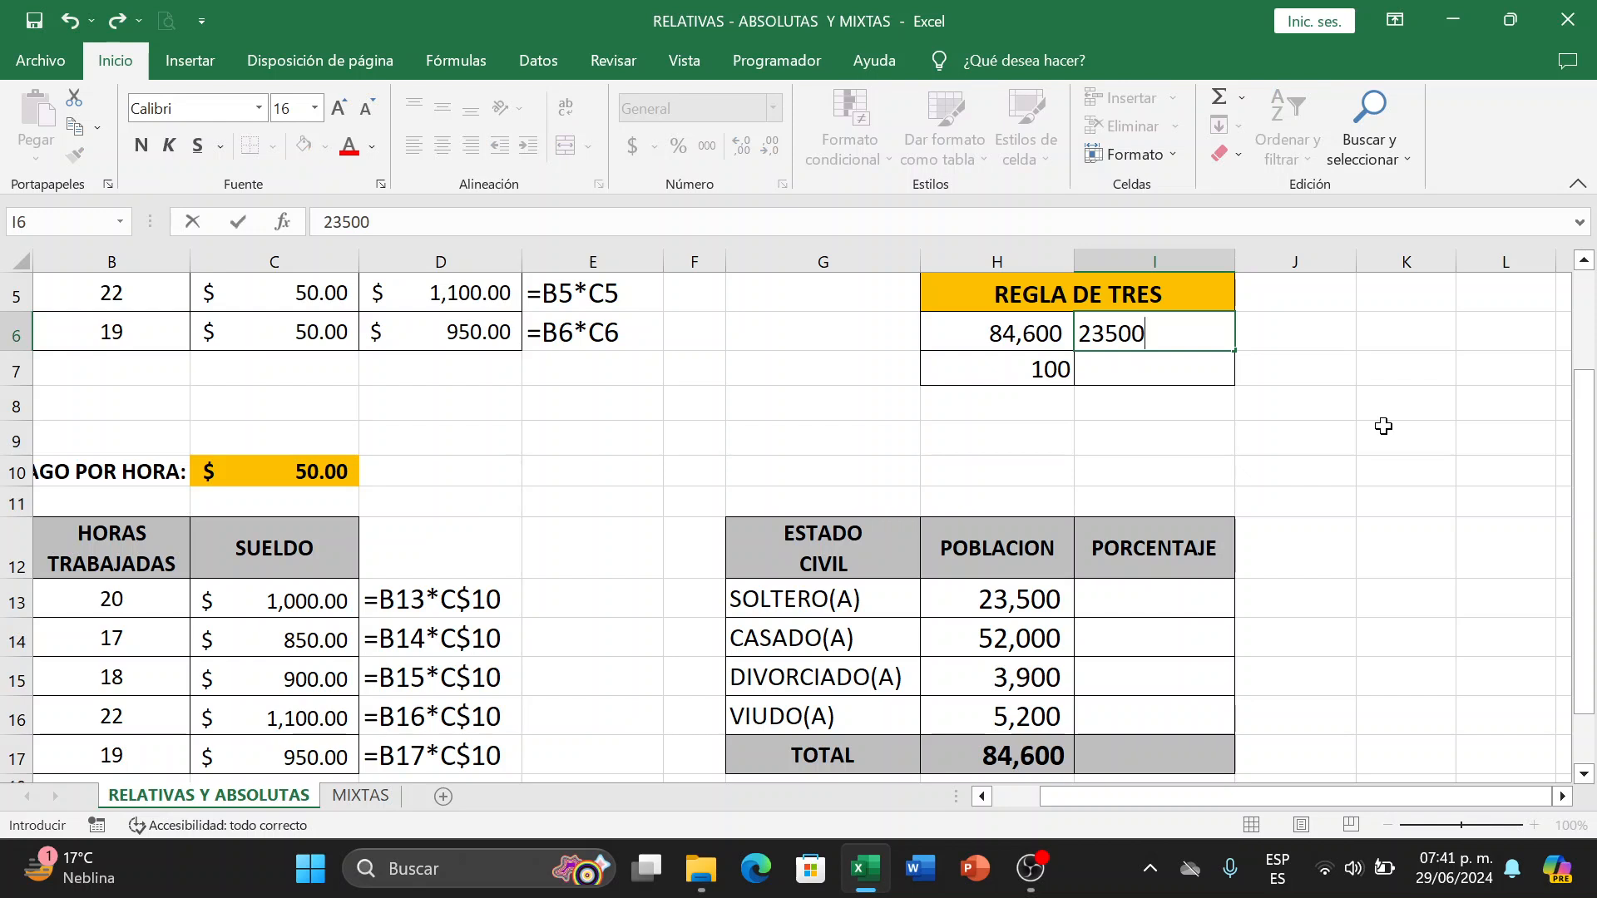
pyautogui.press('Return')
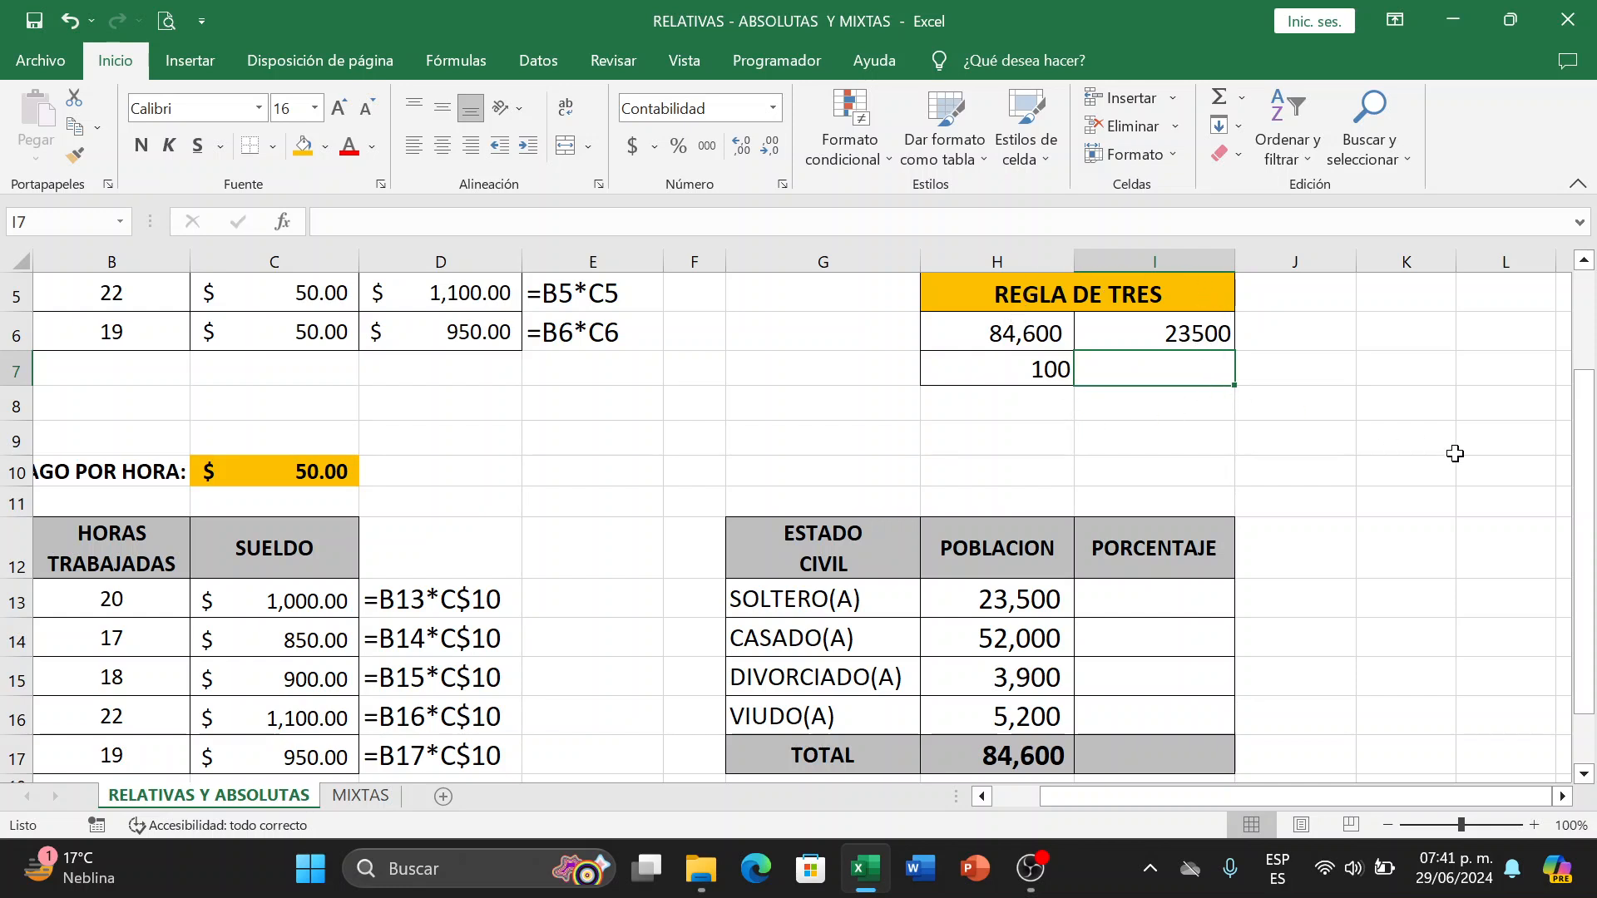
# Calculate the SOLTERO(A) percentage by rule of three in I7 with =H7*I6/H6.
pyautogui.write('=')
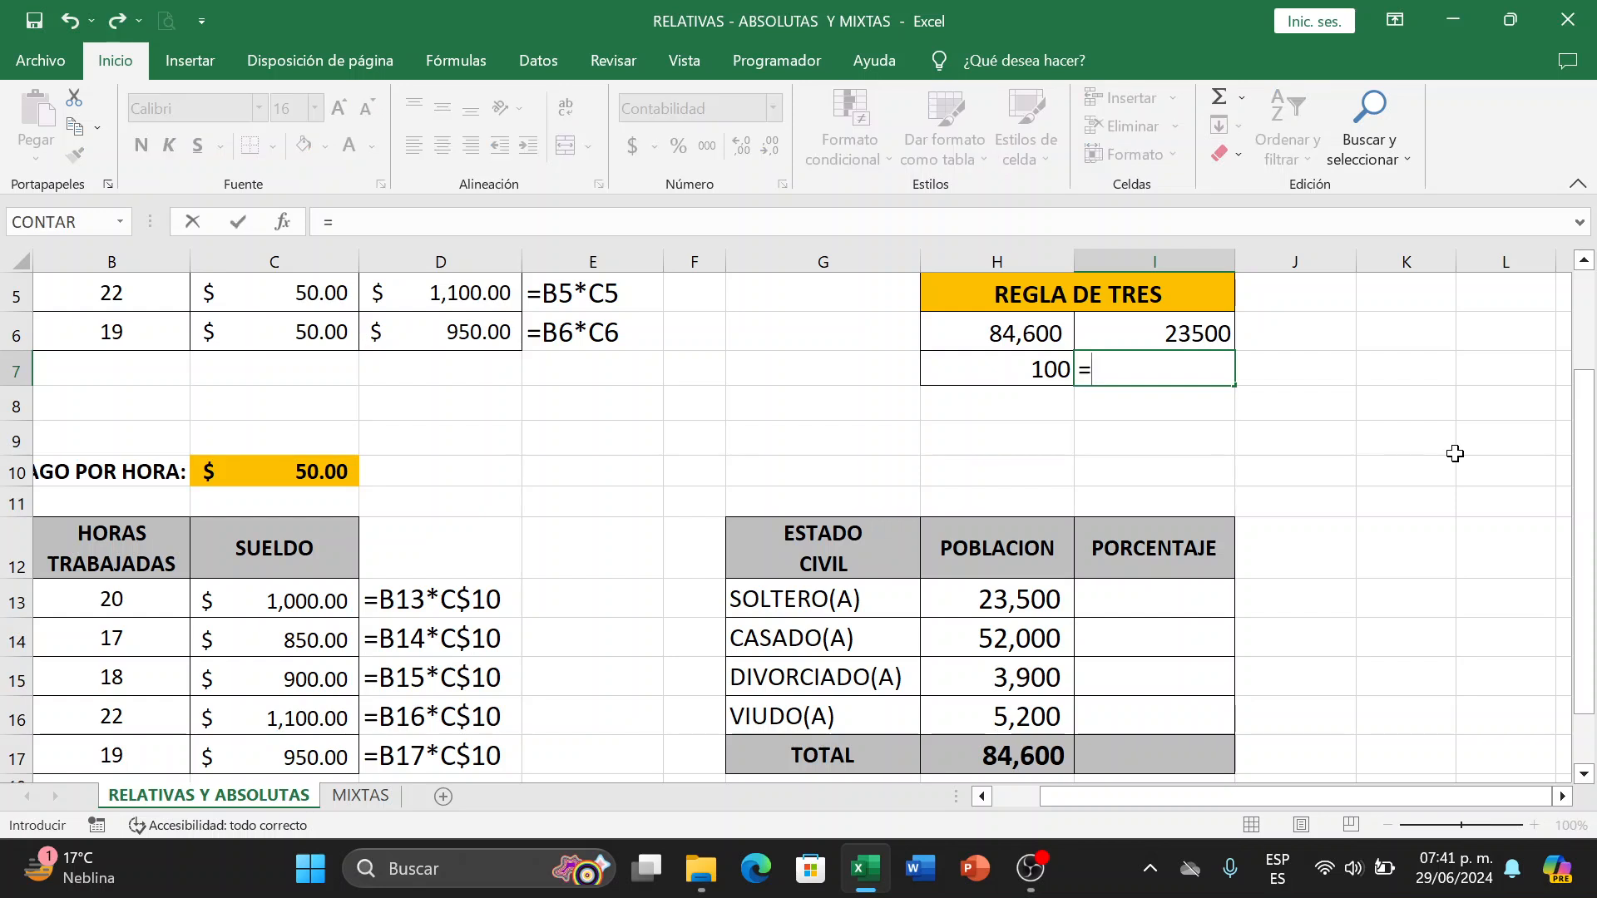
pyautogui.click(1021, 373)
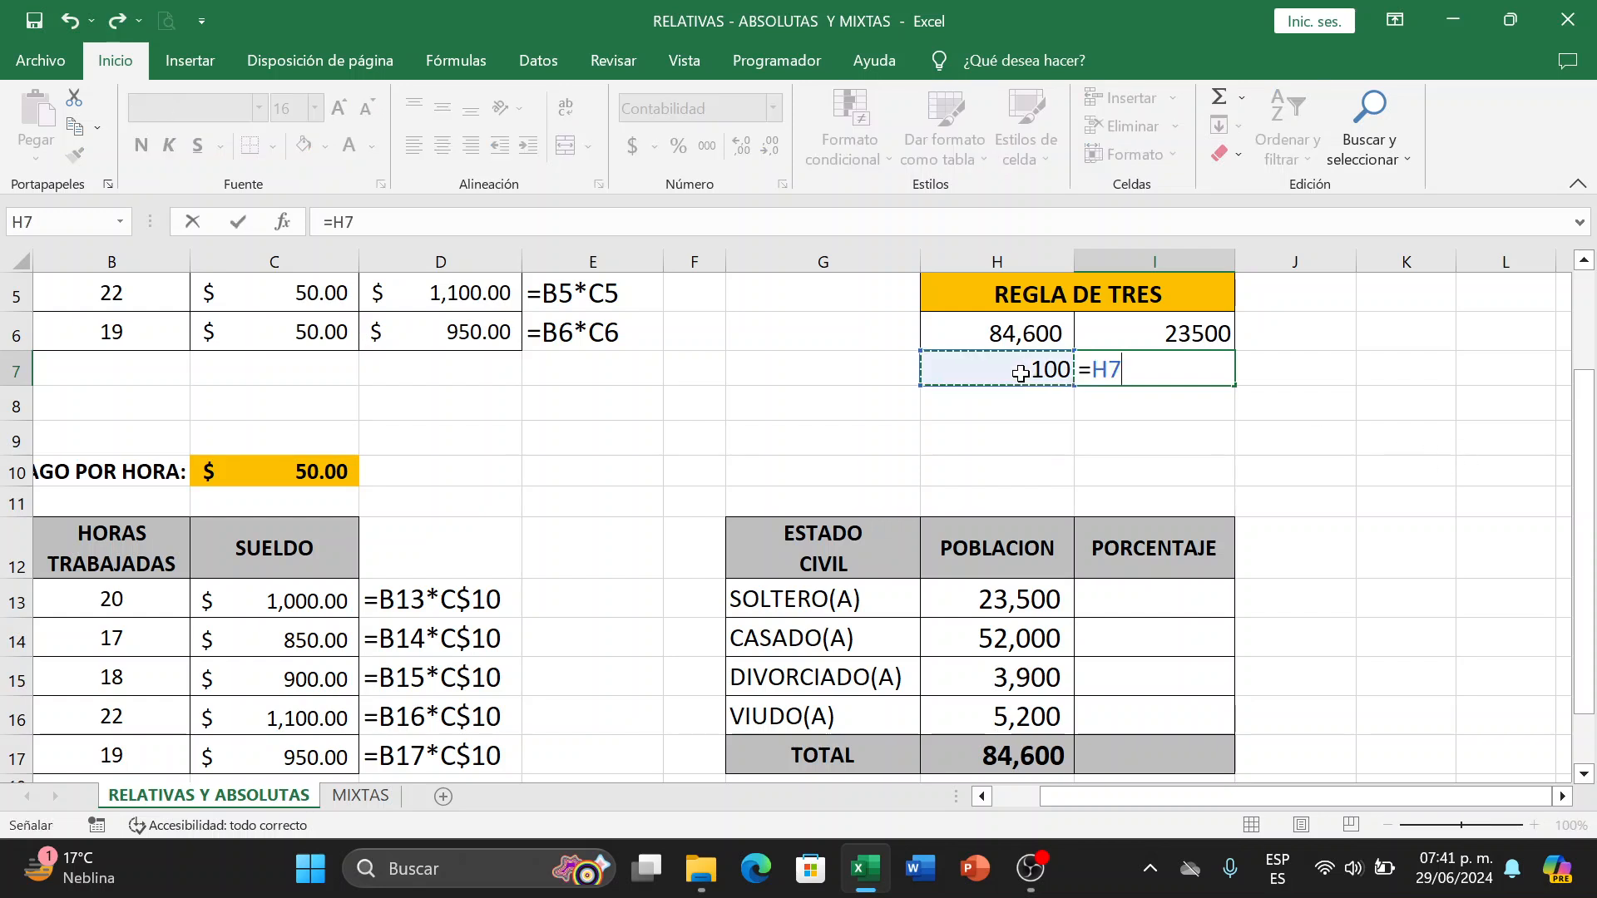
pyautogui.write('*')
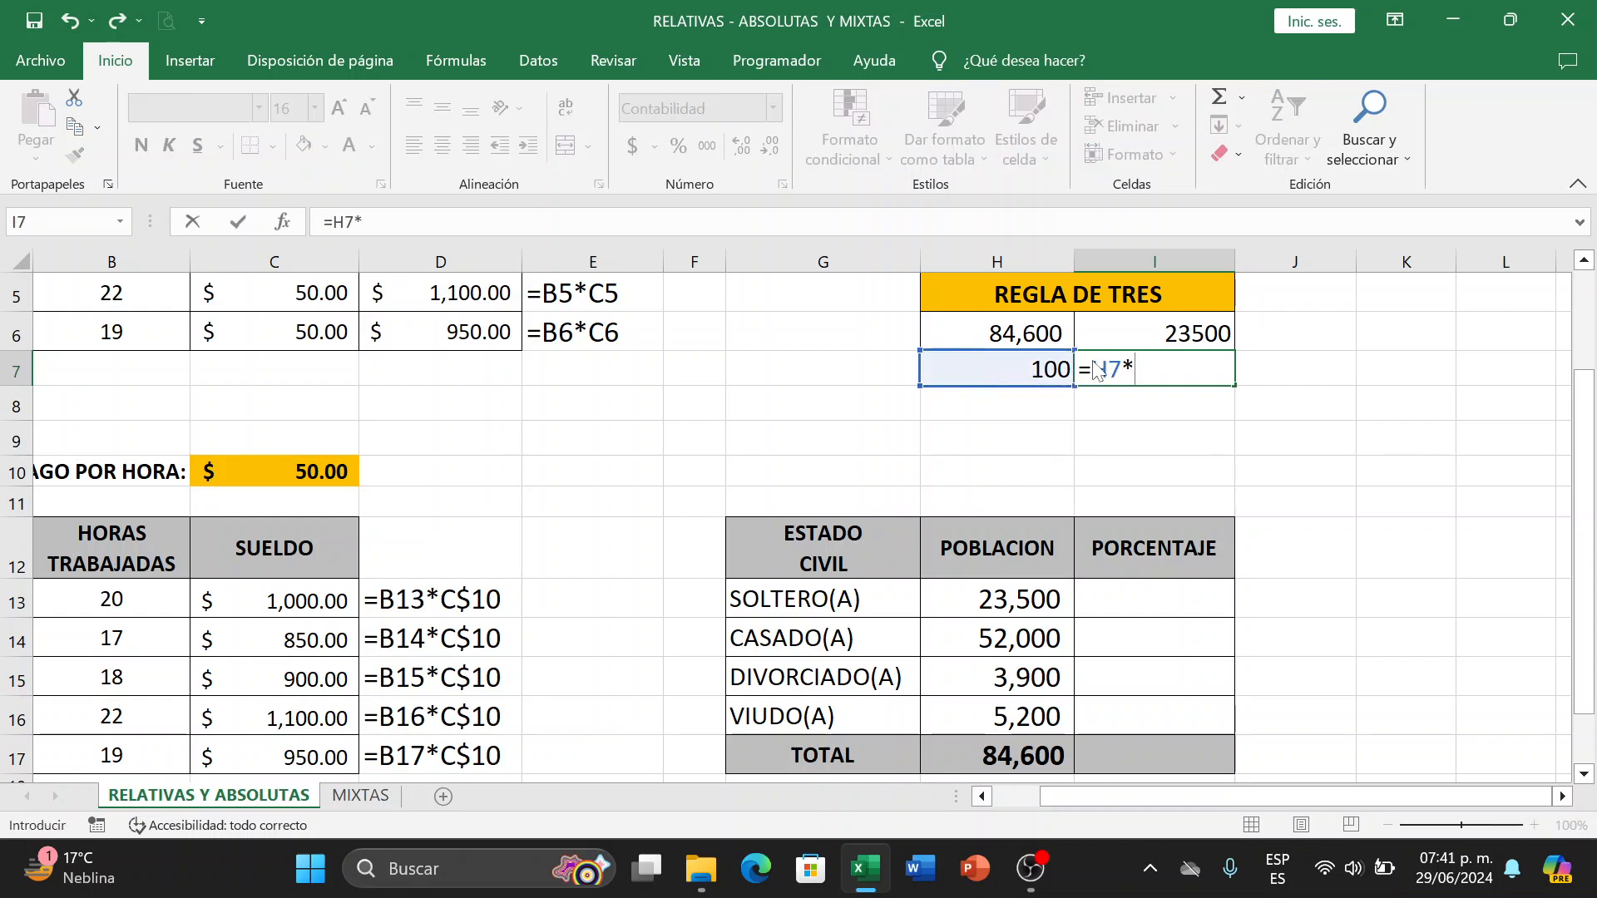
pyautogui.click(1171, 332)
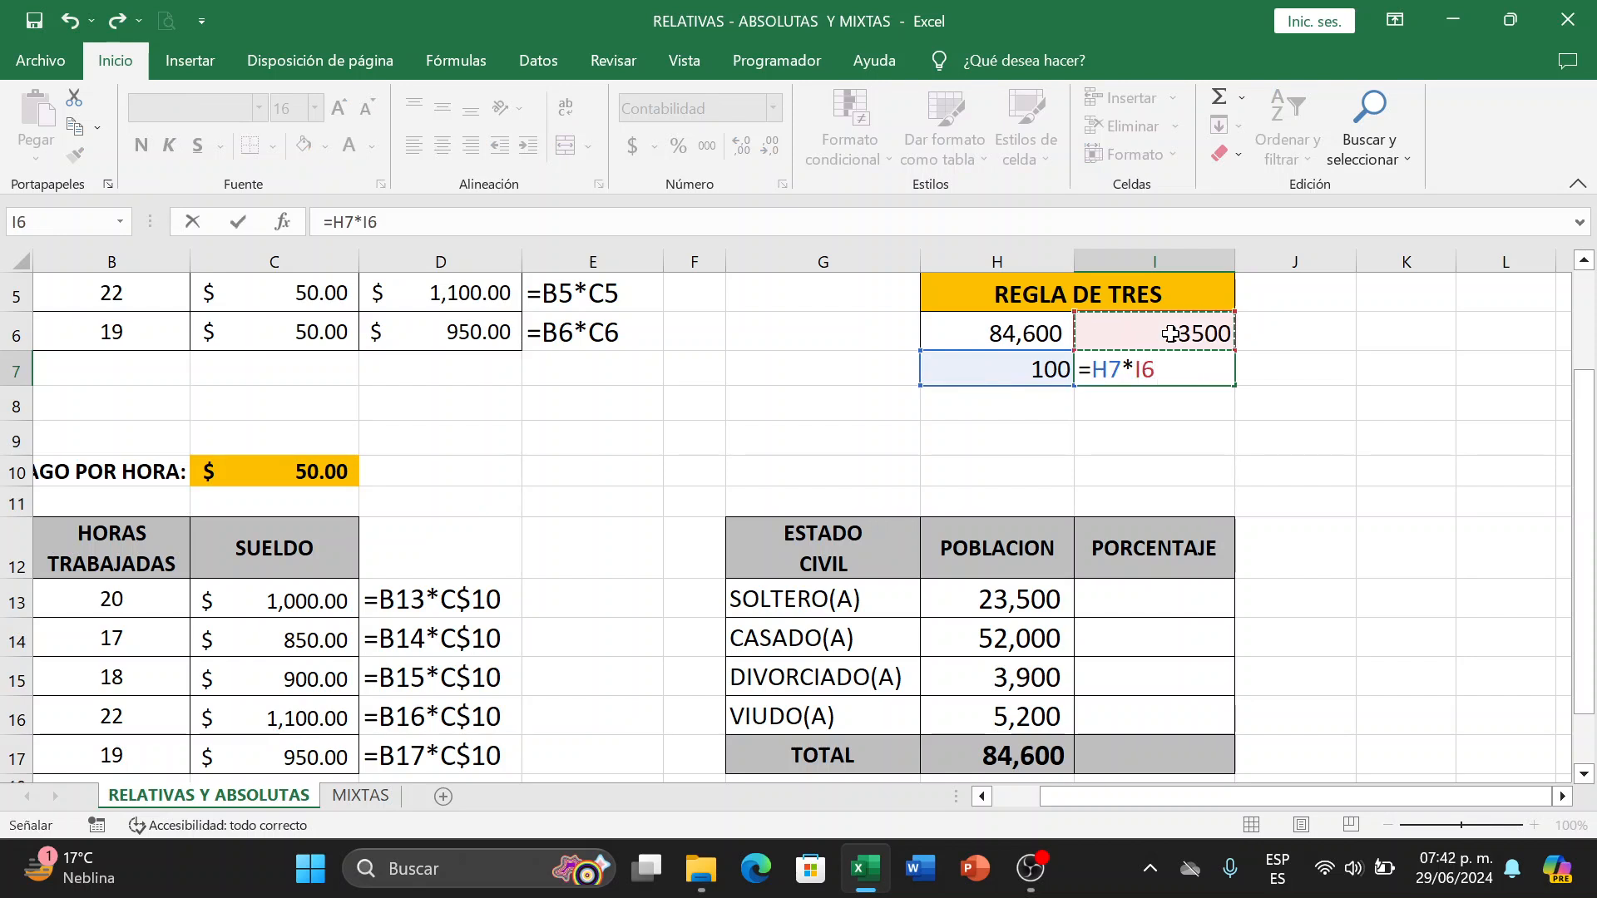
pyautogui.write('/')
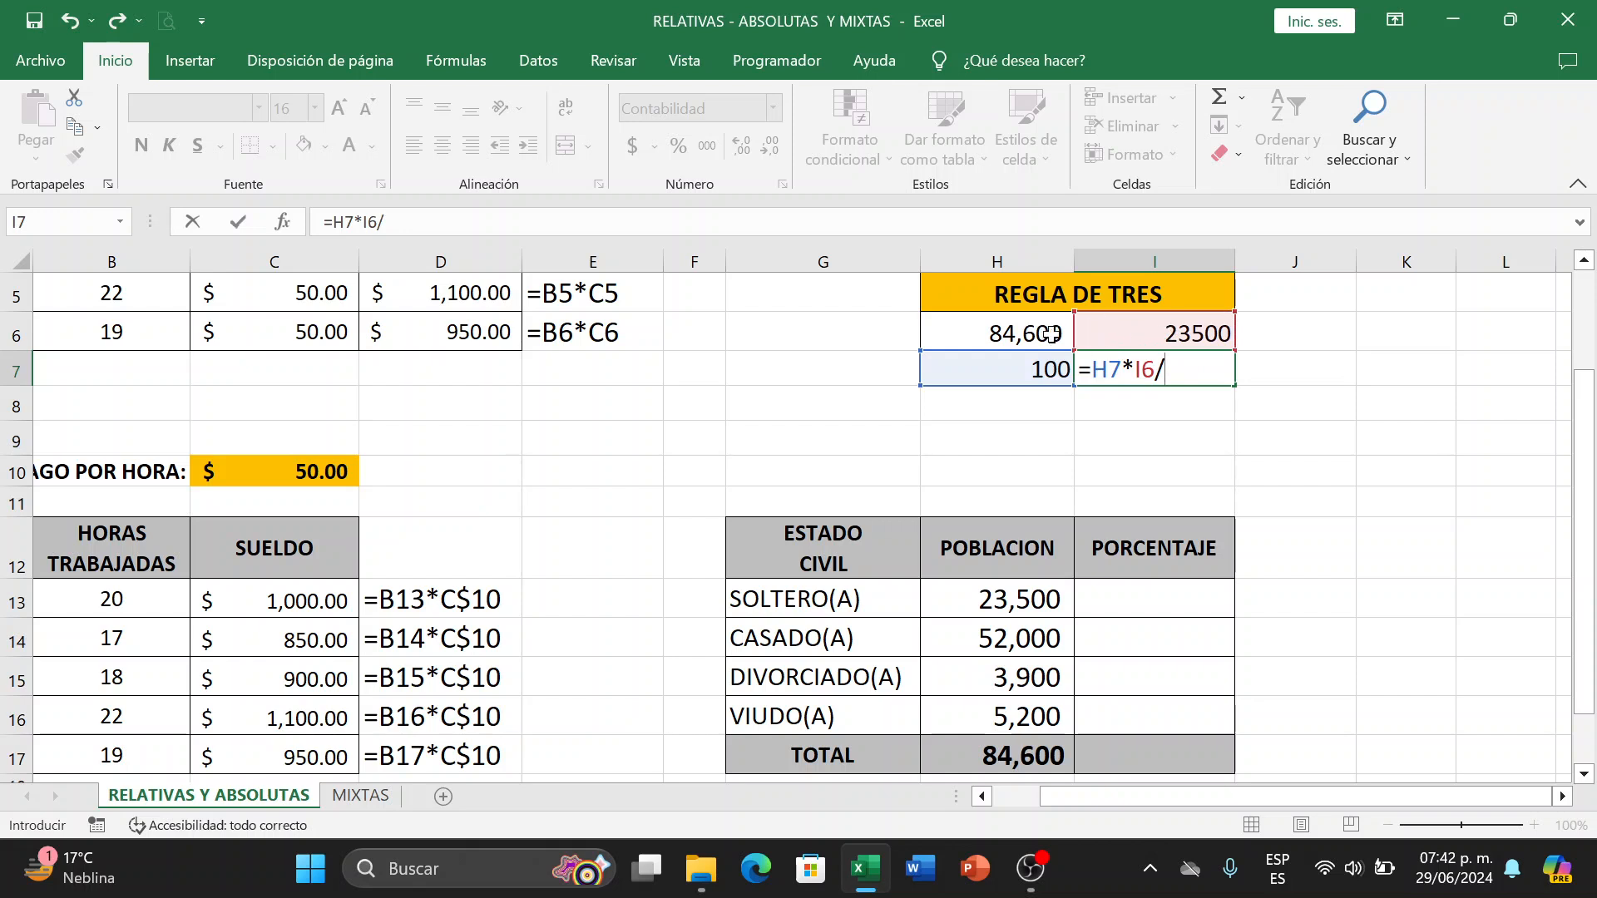
pyautogui.click(1009, 331)
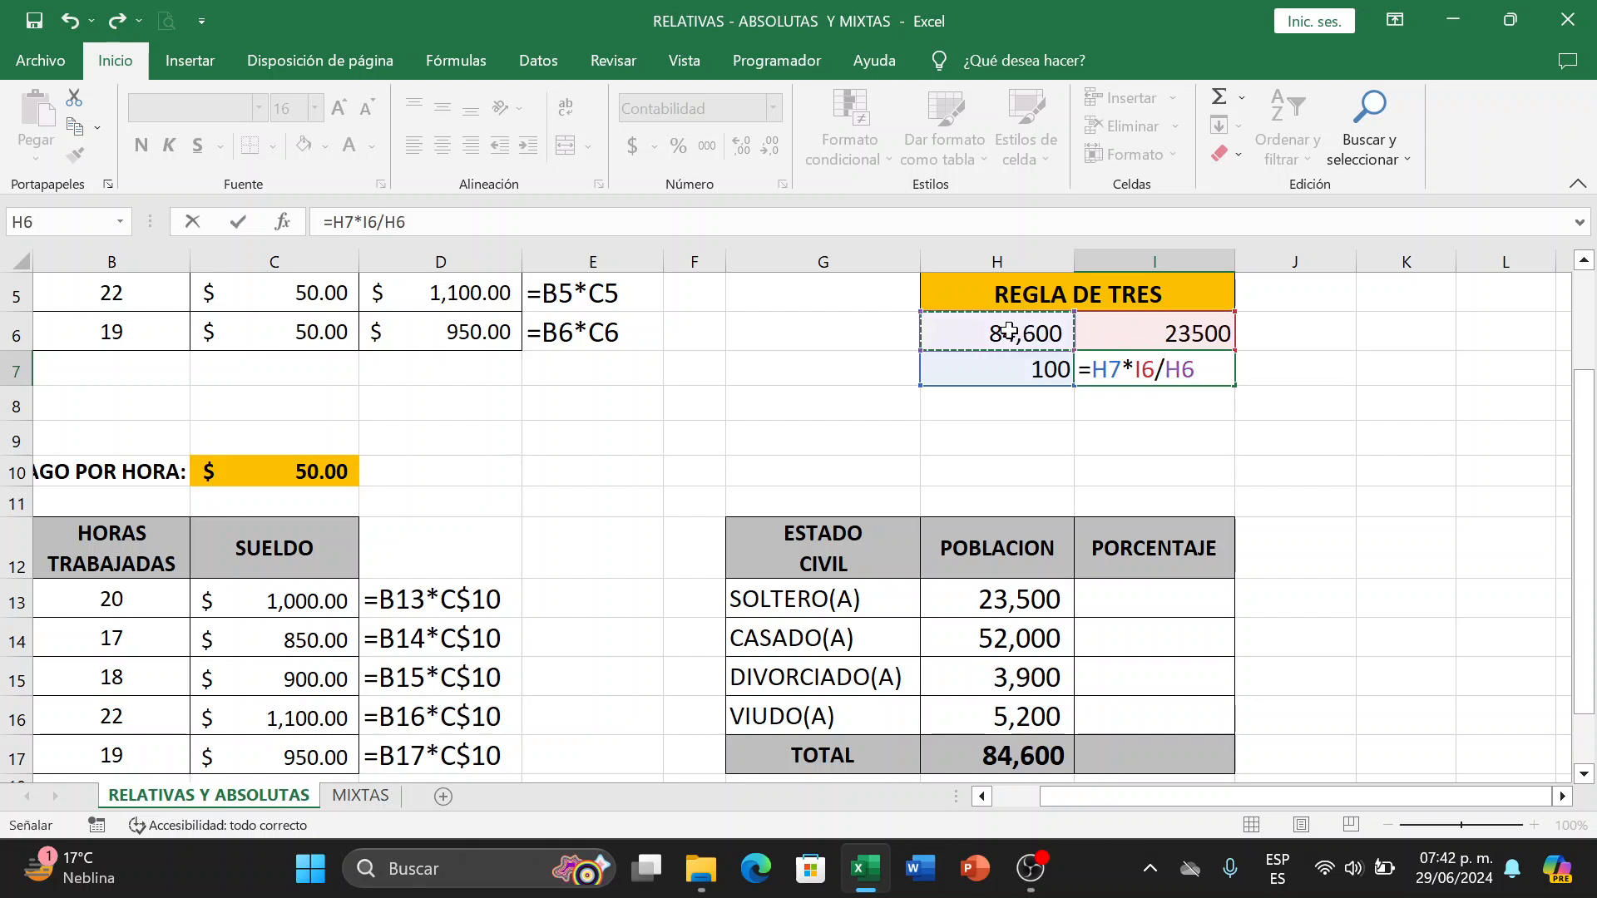
pyautogui.press('Return')
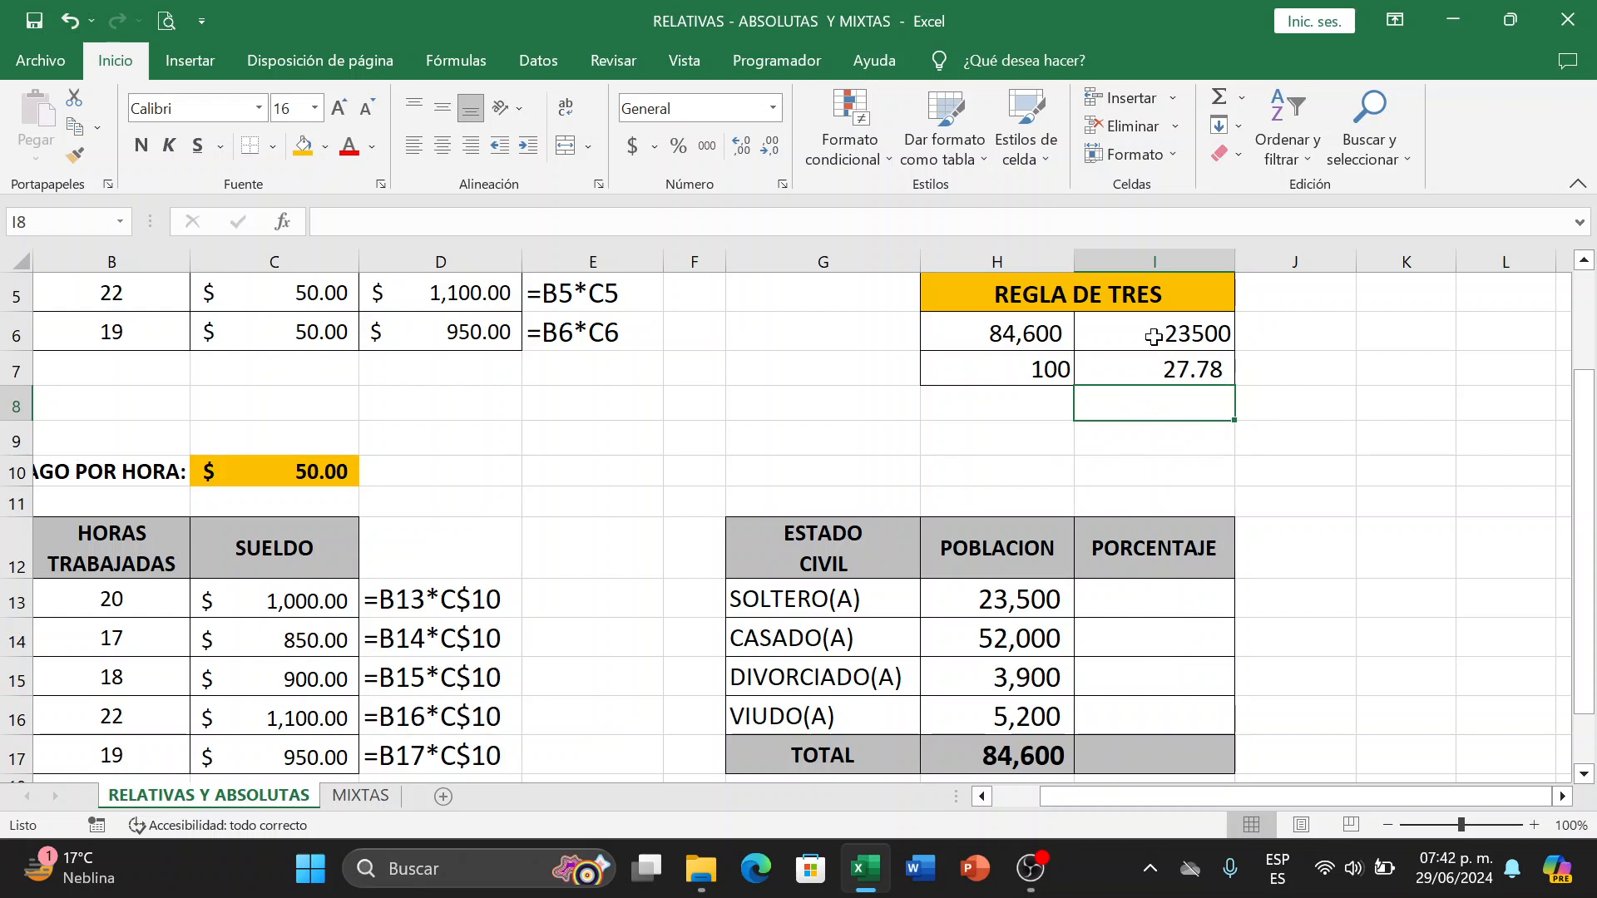
pyautogui.click(1123, 337)
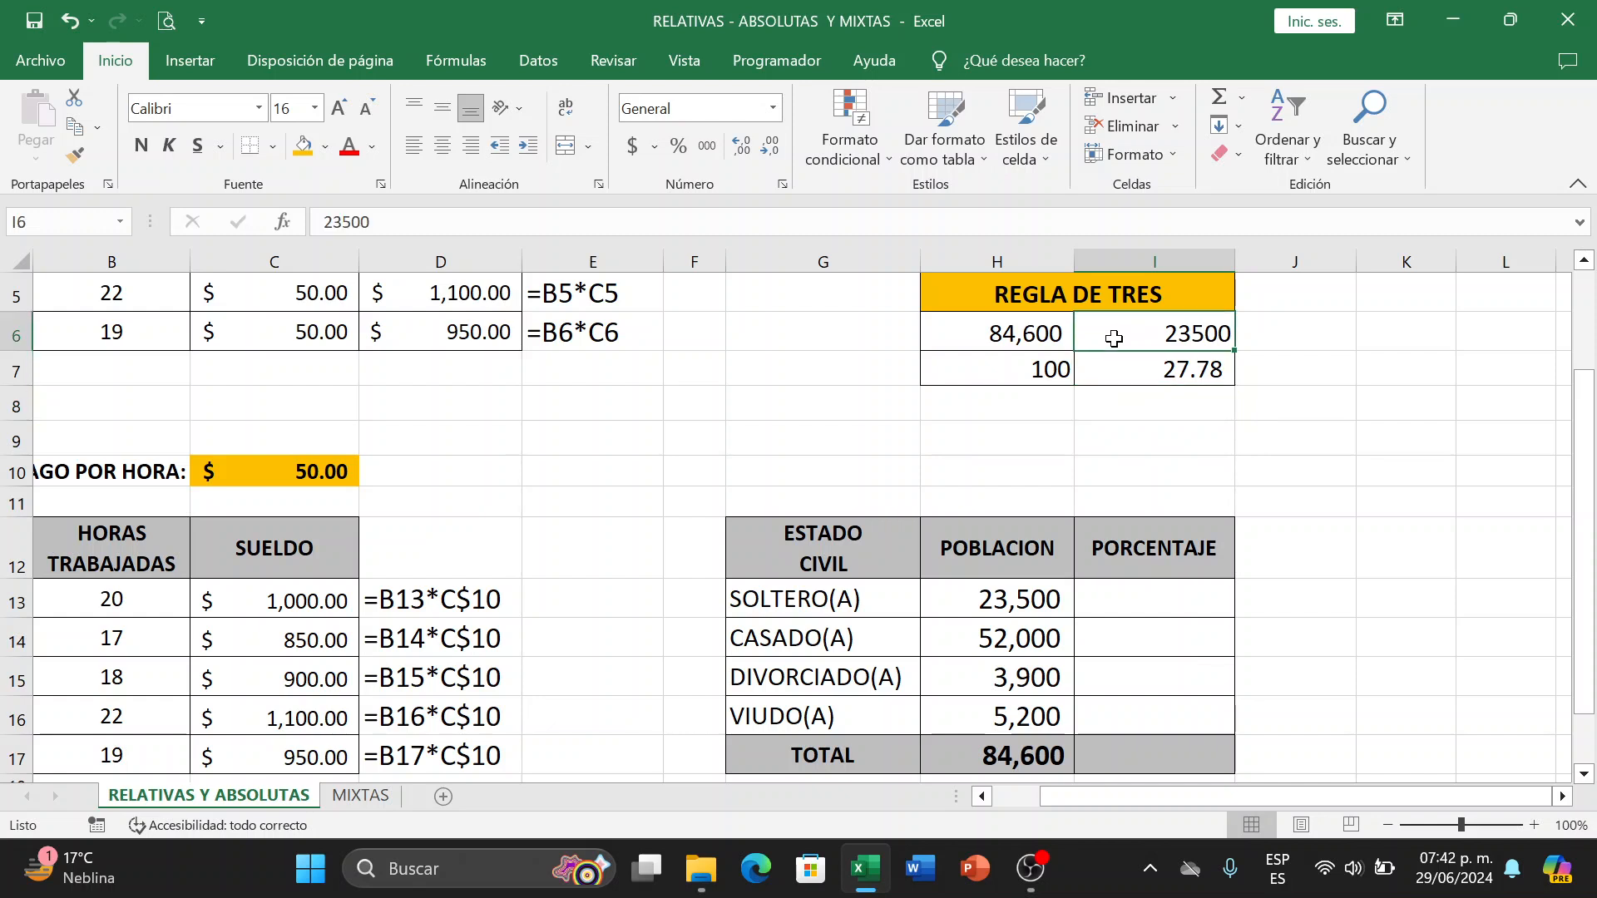
# Replace the population in I6 of the REGLA DE TRES table with the CASADO(A) figure, 52000.
pyautogui.write('52000')
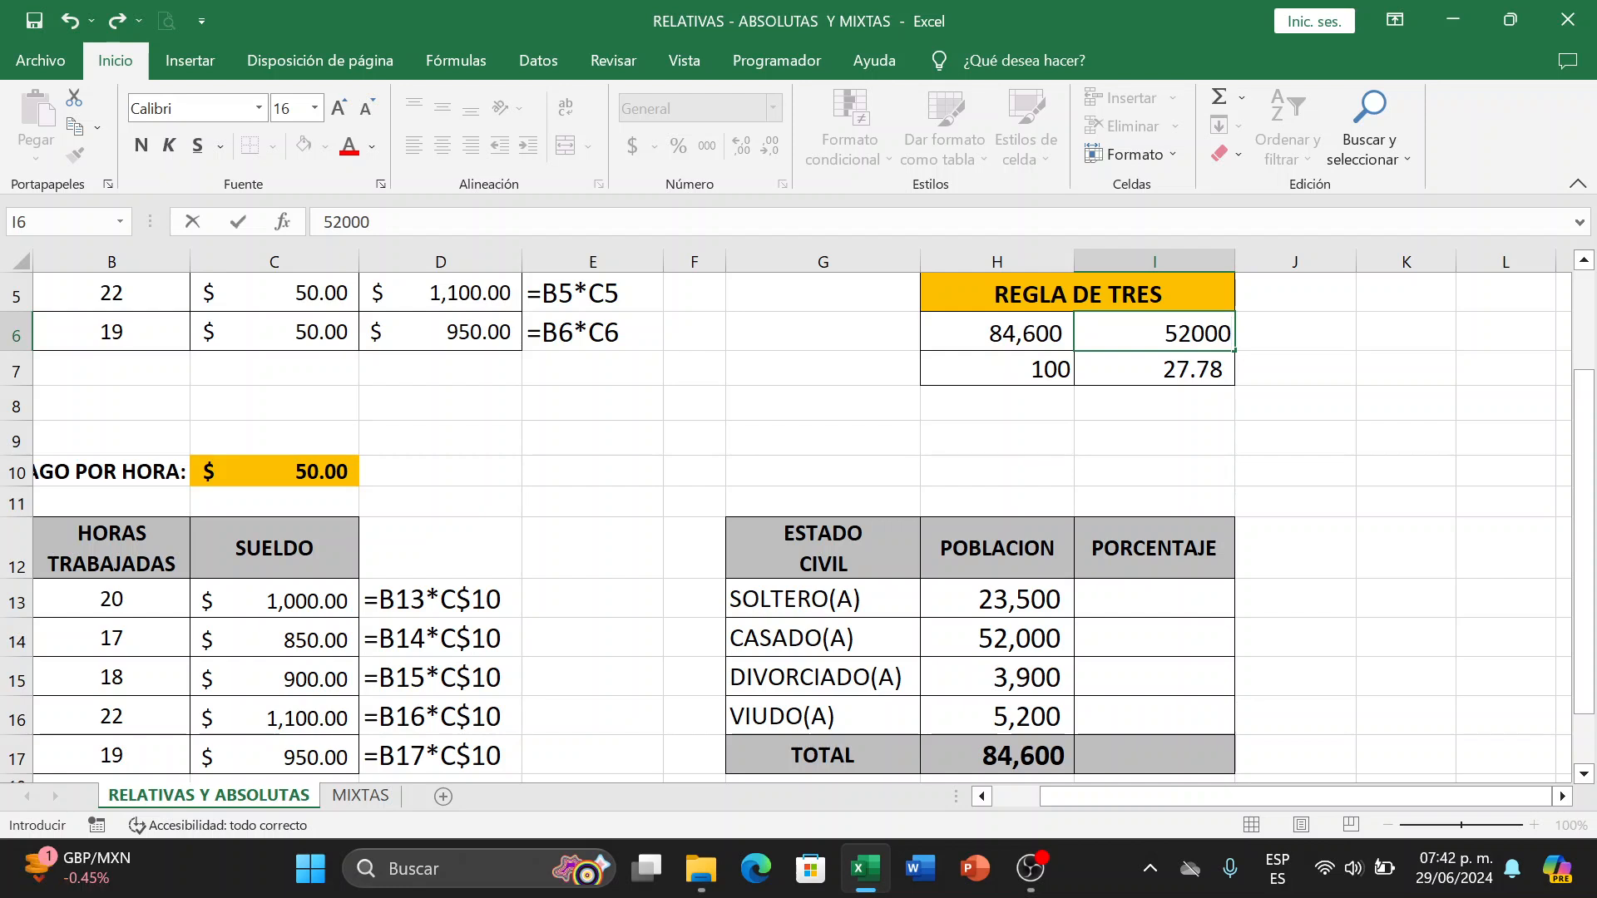
pyautogui.press('Return')
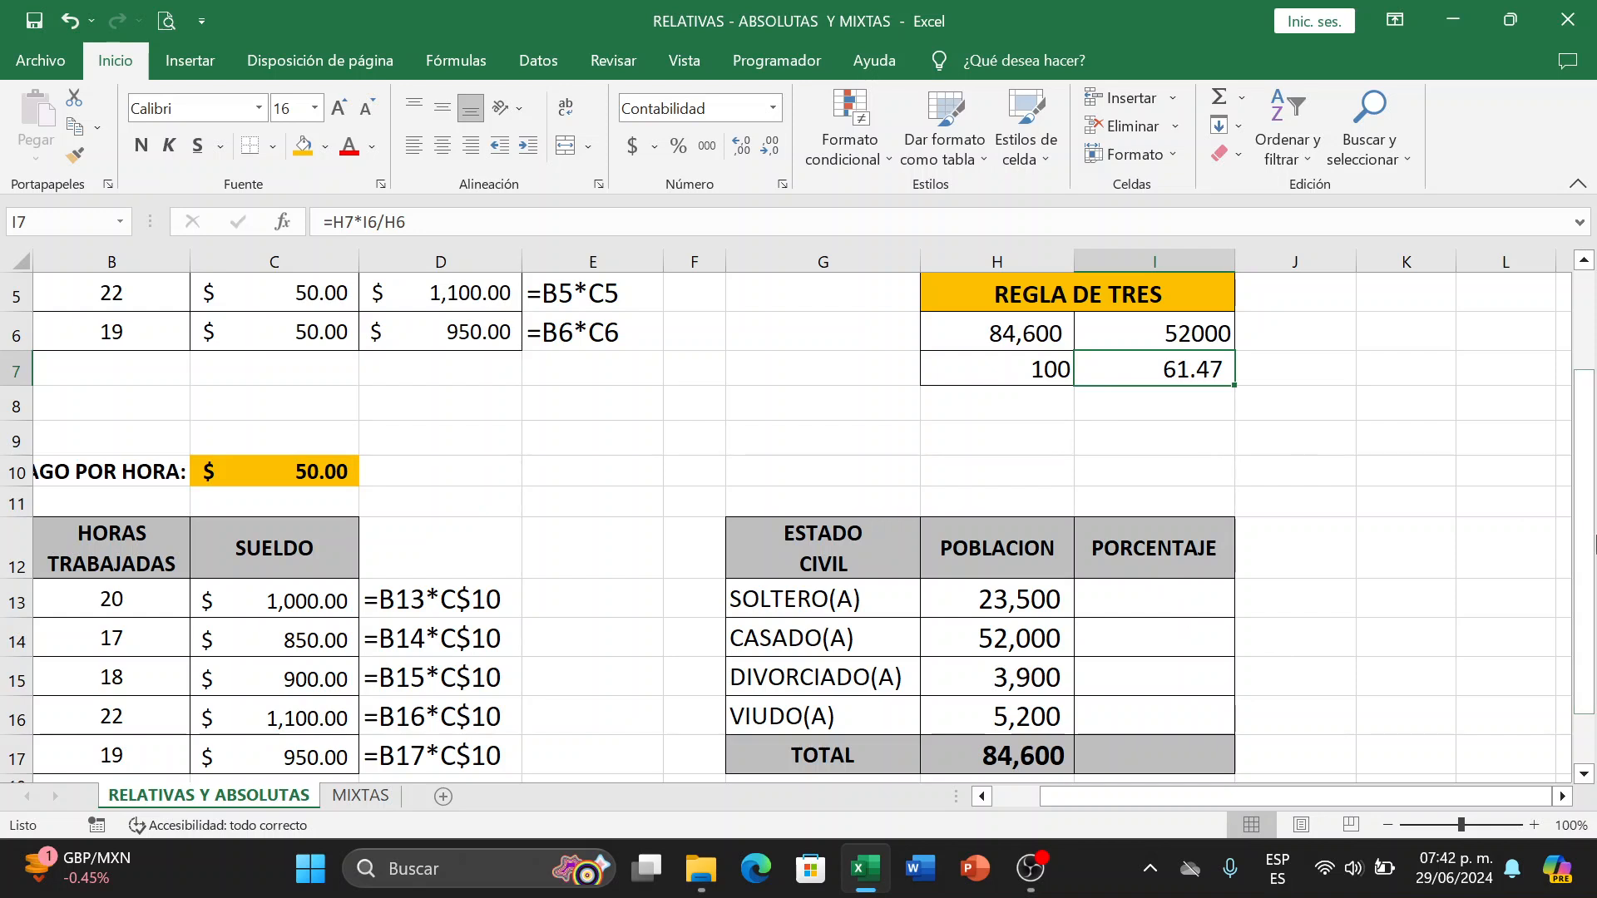
# Calculate the SOLTERO(A) percentage in I13 of the marital-status table with =100*H13/H17.
pyautogui.moveTo(1589, 544); pyautogui.dragTo(1524, 590)
pyautogui.click(1141, 521)
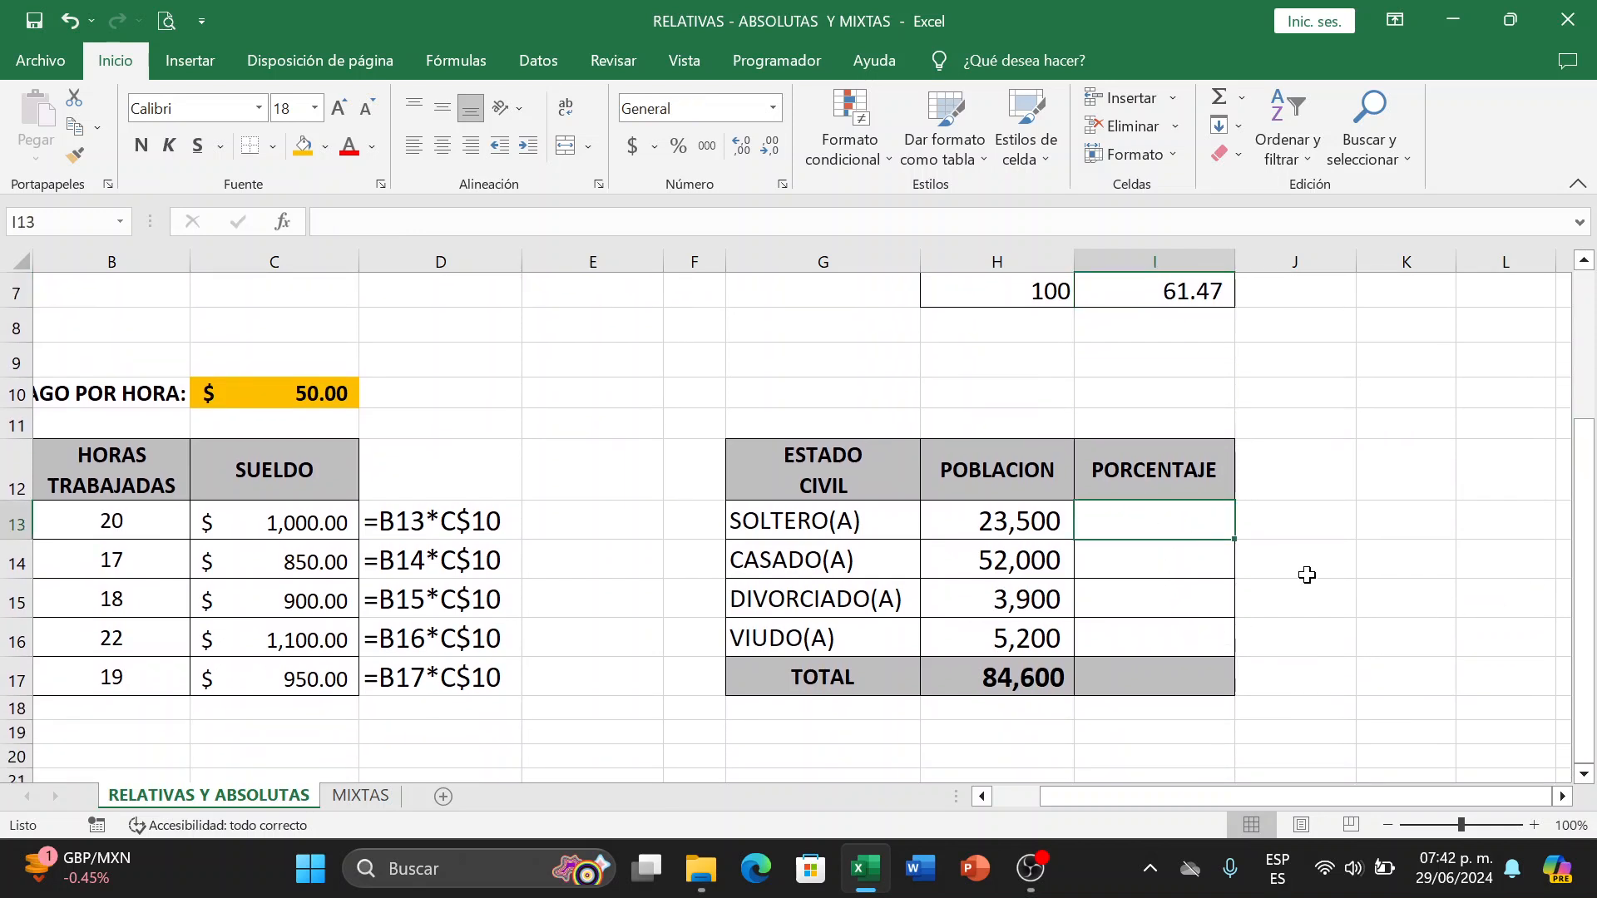
pyautogui.write('=100*')
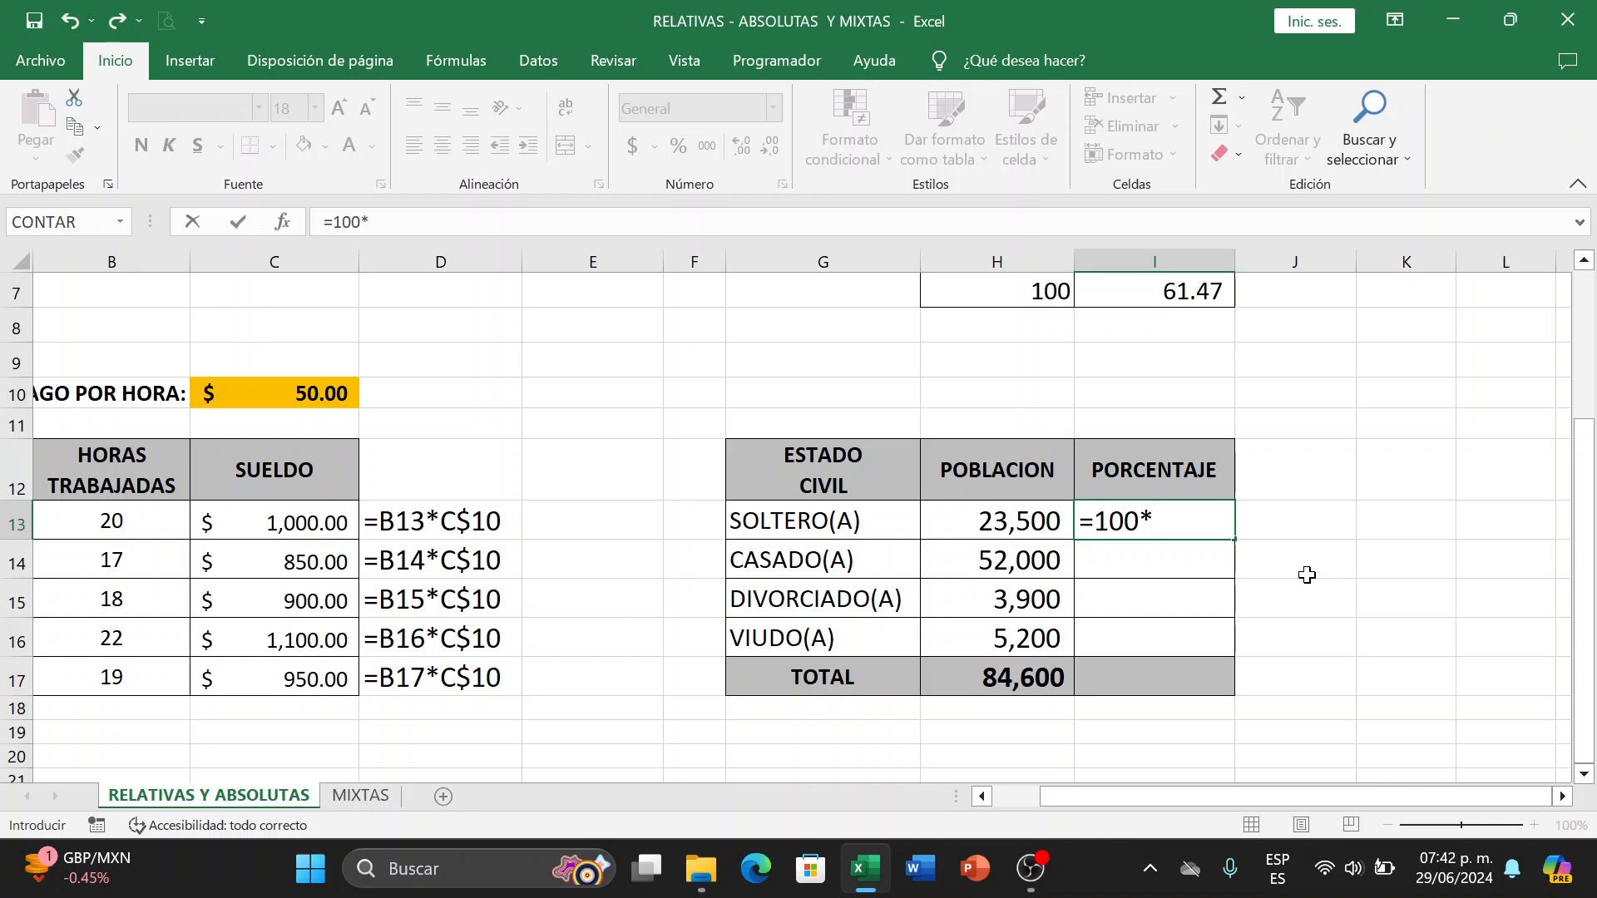
pyautogui.click(1005, 525)
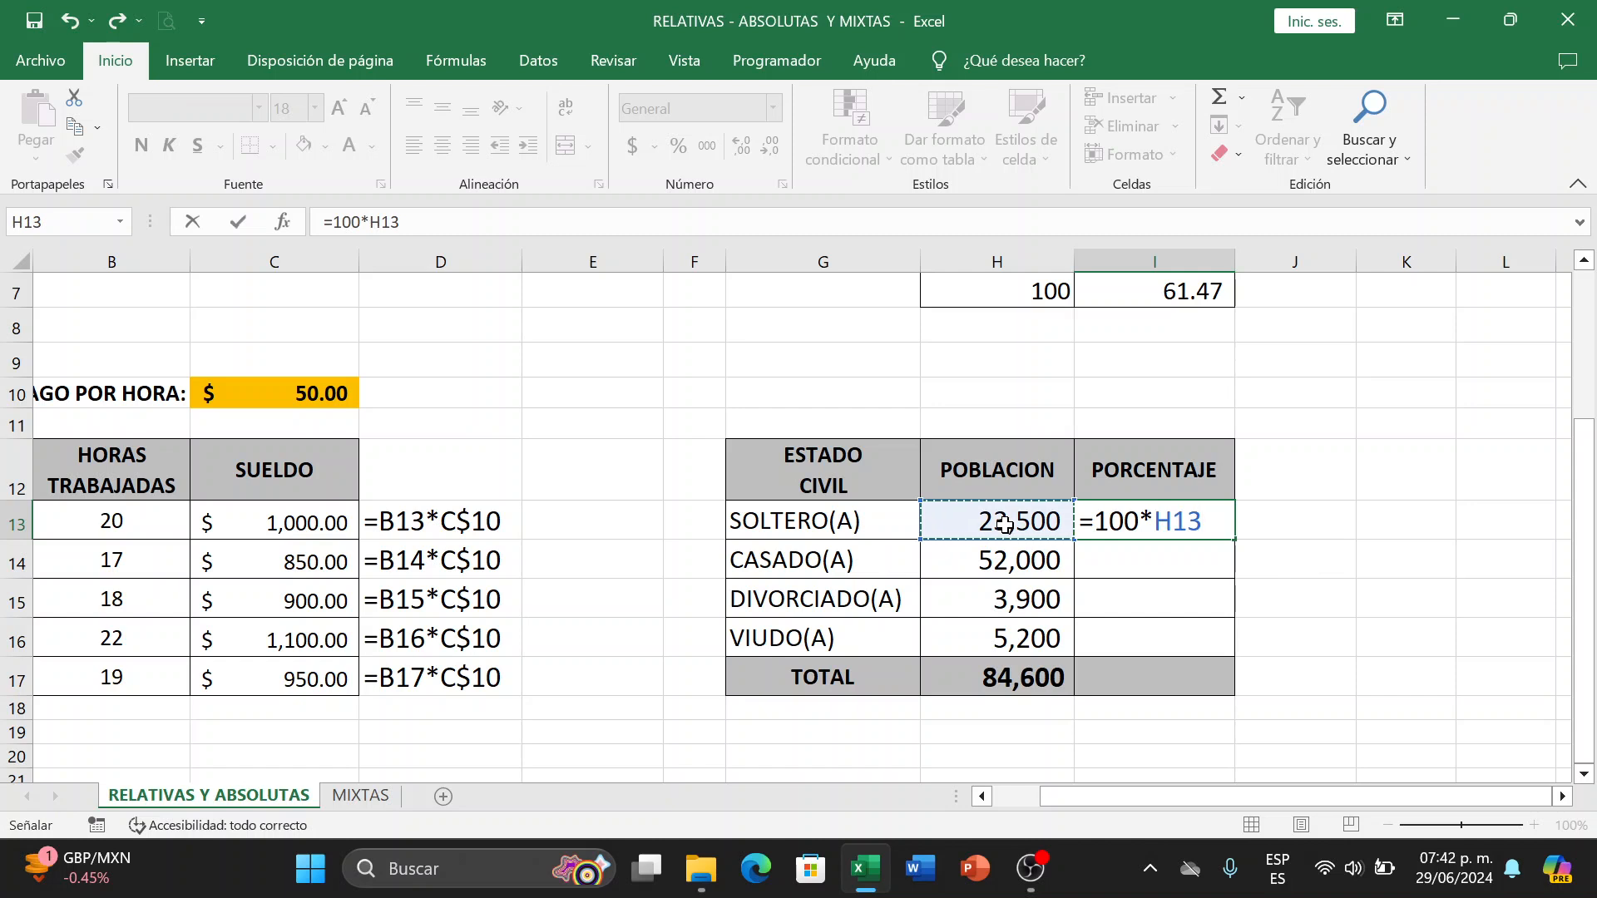
pyautogui.write('/')
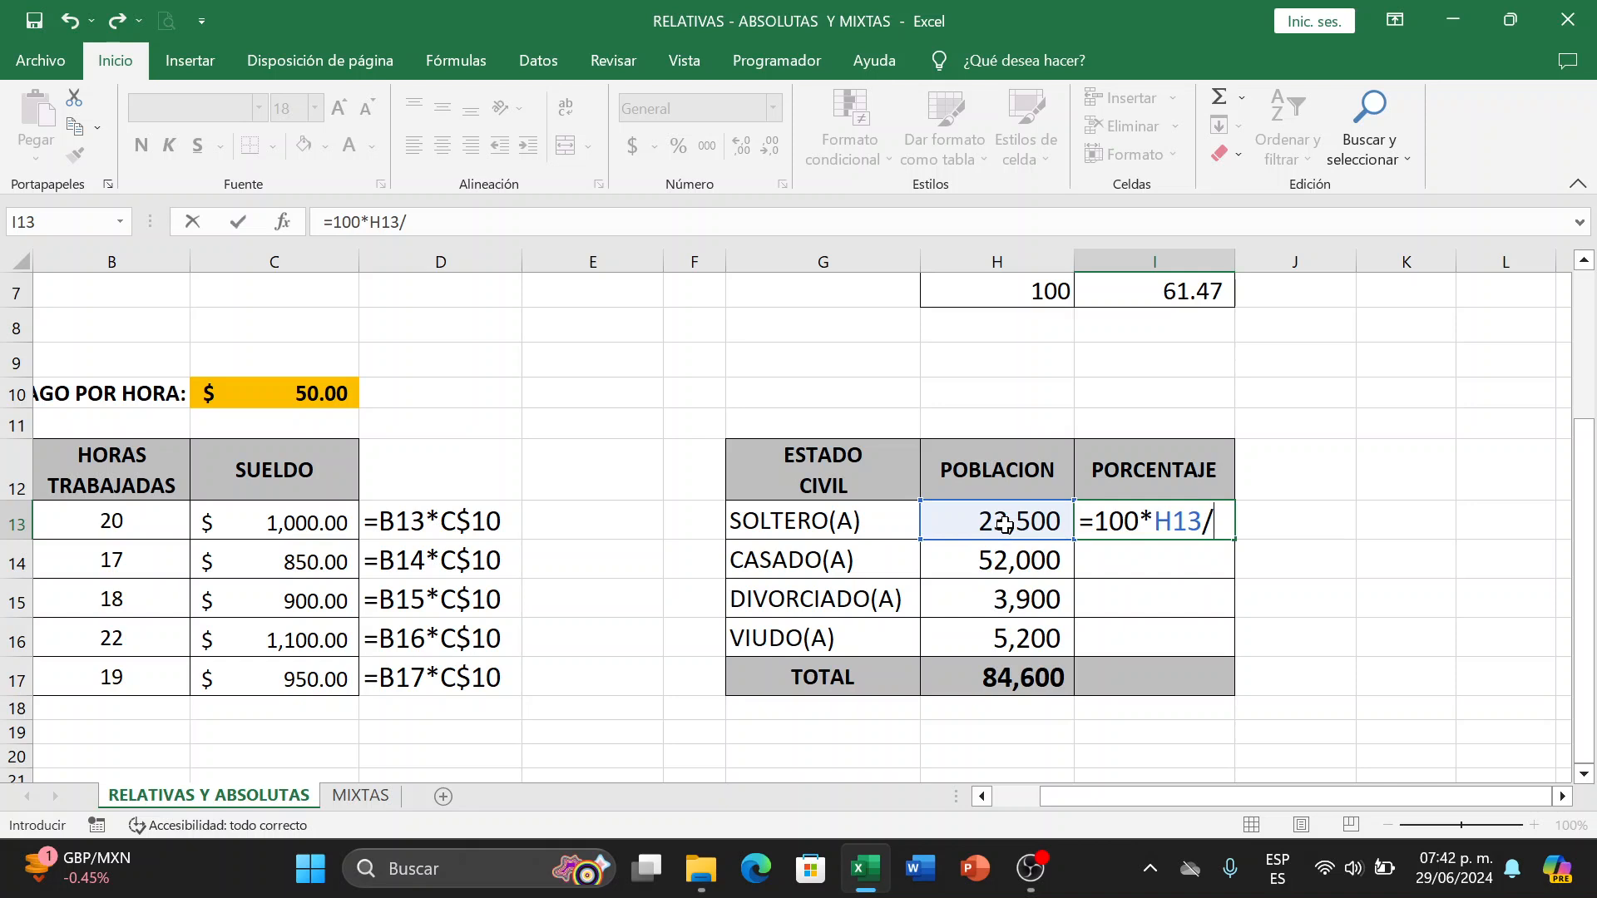
pyautogui.click(1005, 687)
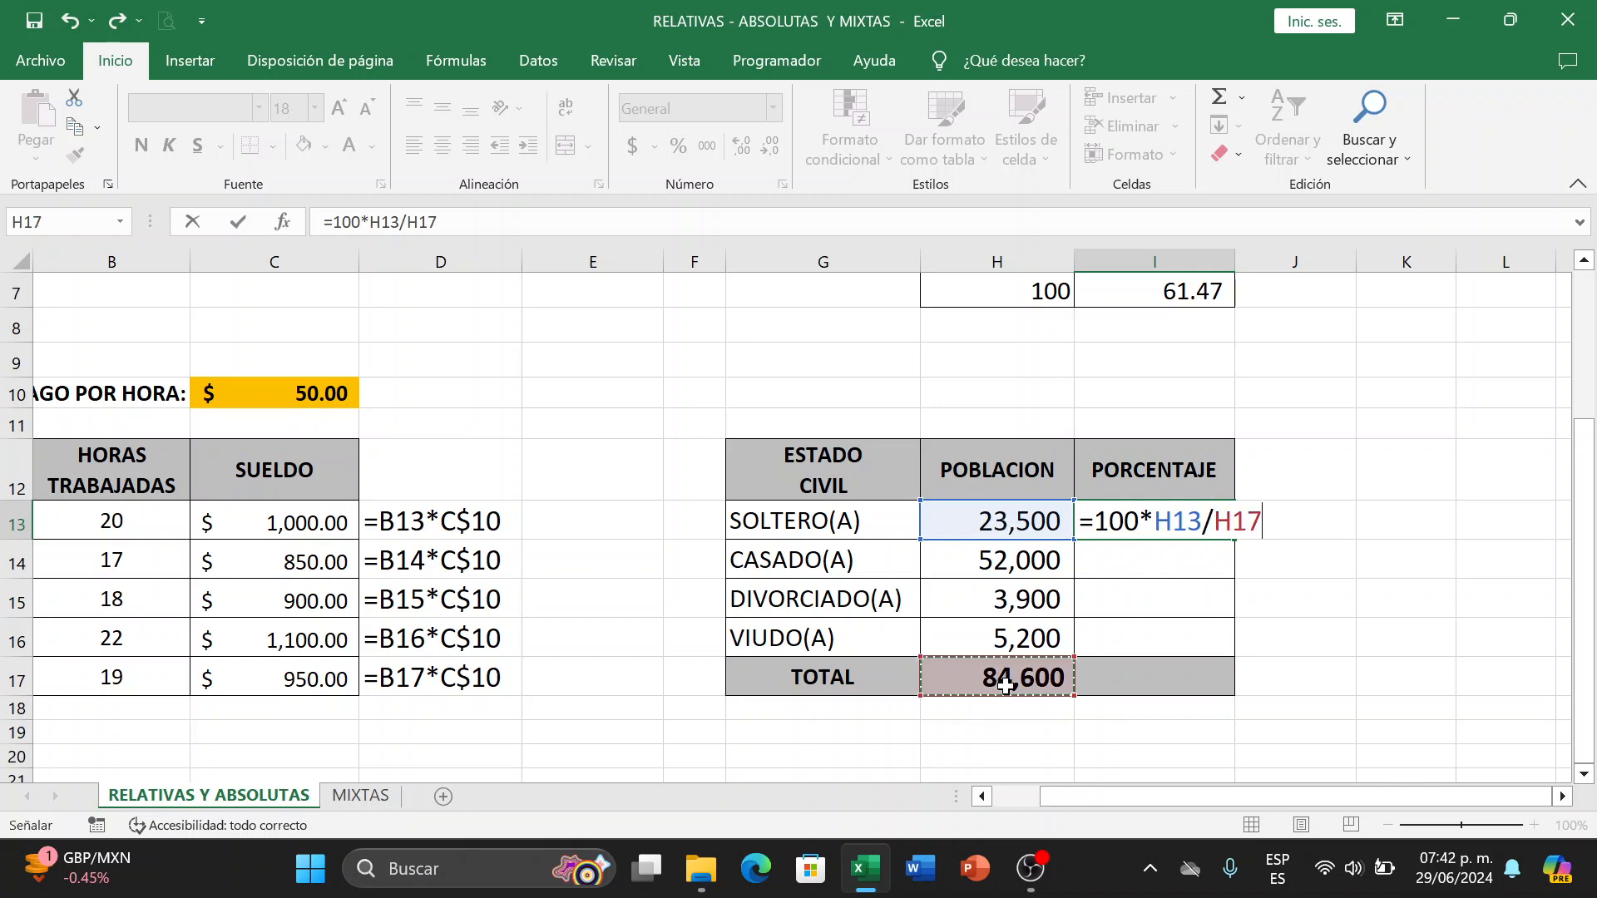
pyautogui.press('Return')
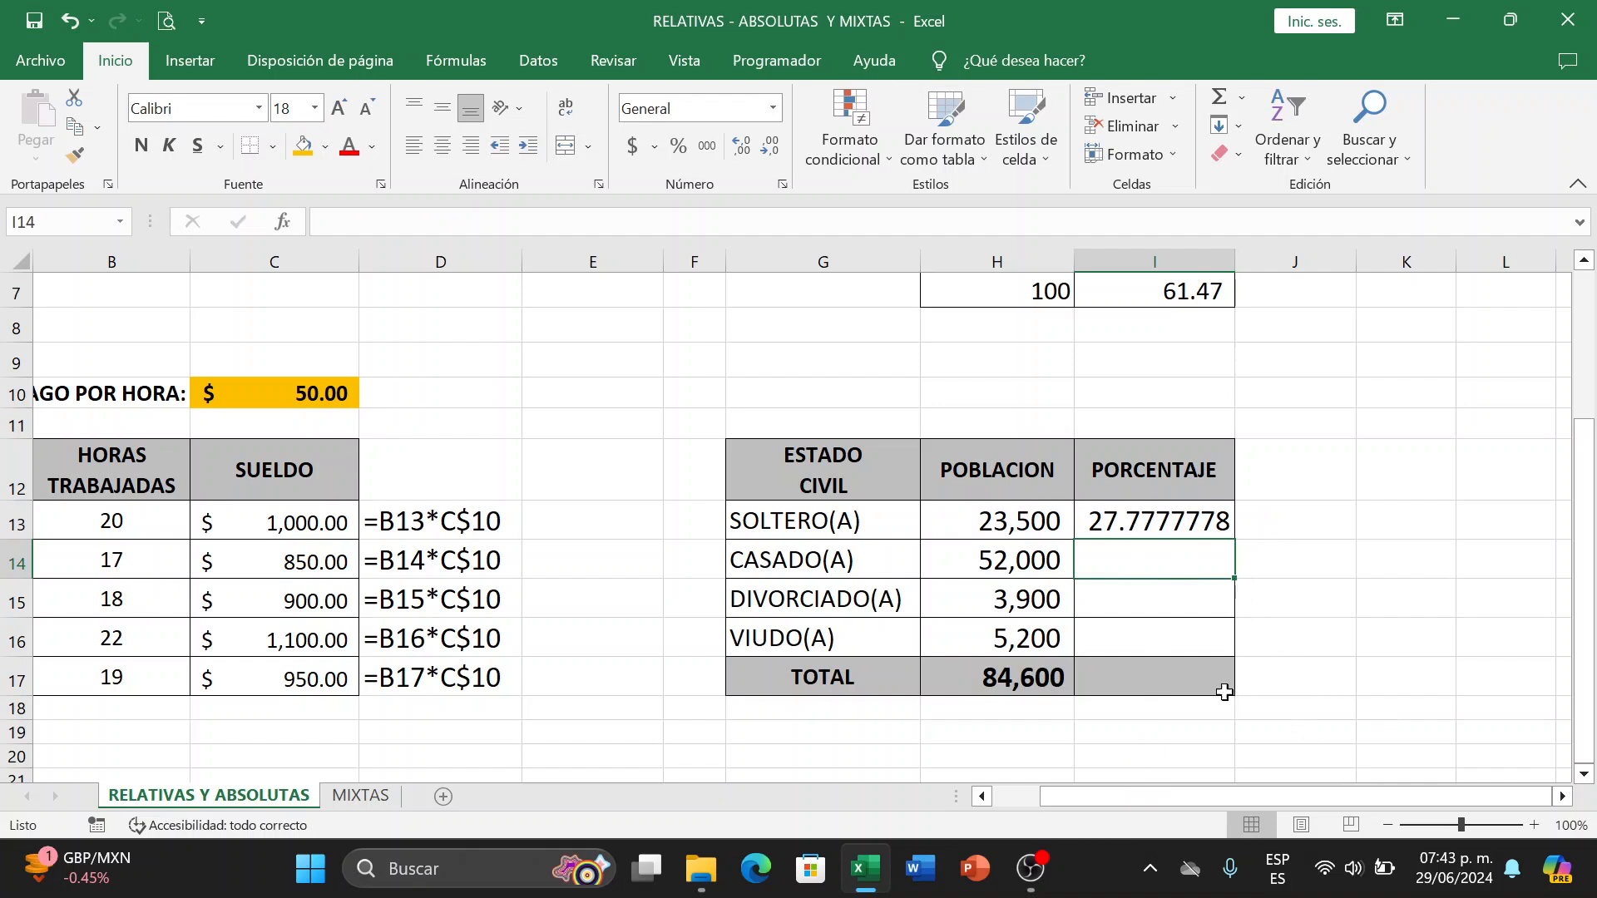
# Copy the relative-reference percentage formula from I13 down through the VIUDO(A) row, I16.
pyautogui.click(1160, 522)
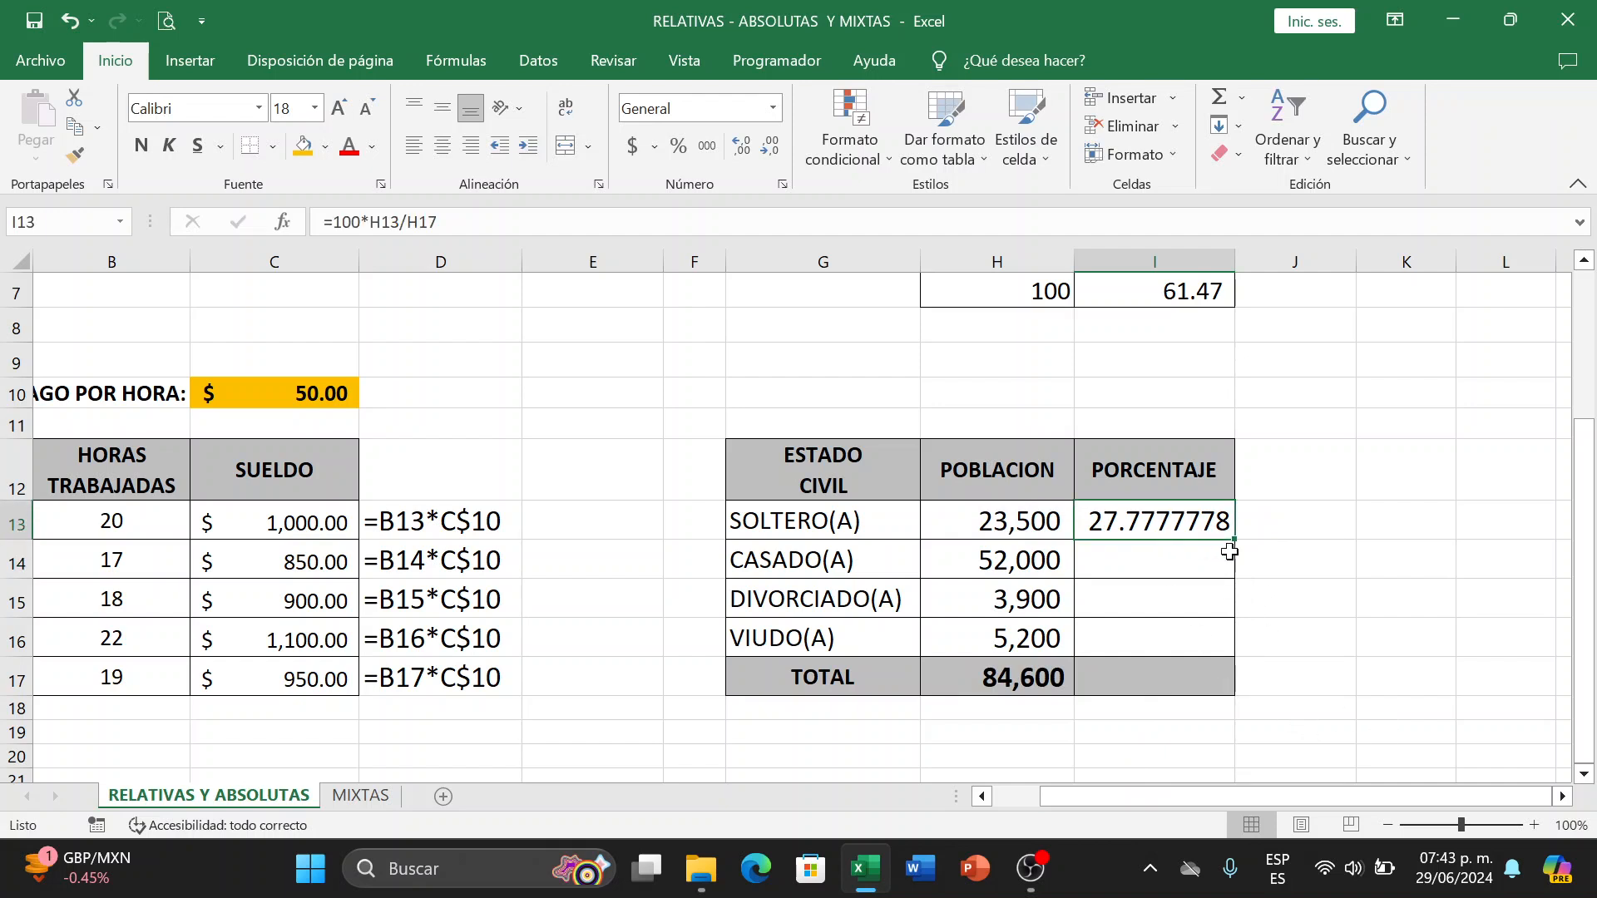
pyautogui.moveTo(1232, 539); pyautogui.dragTo(1231, 655)
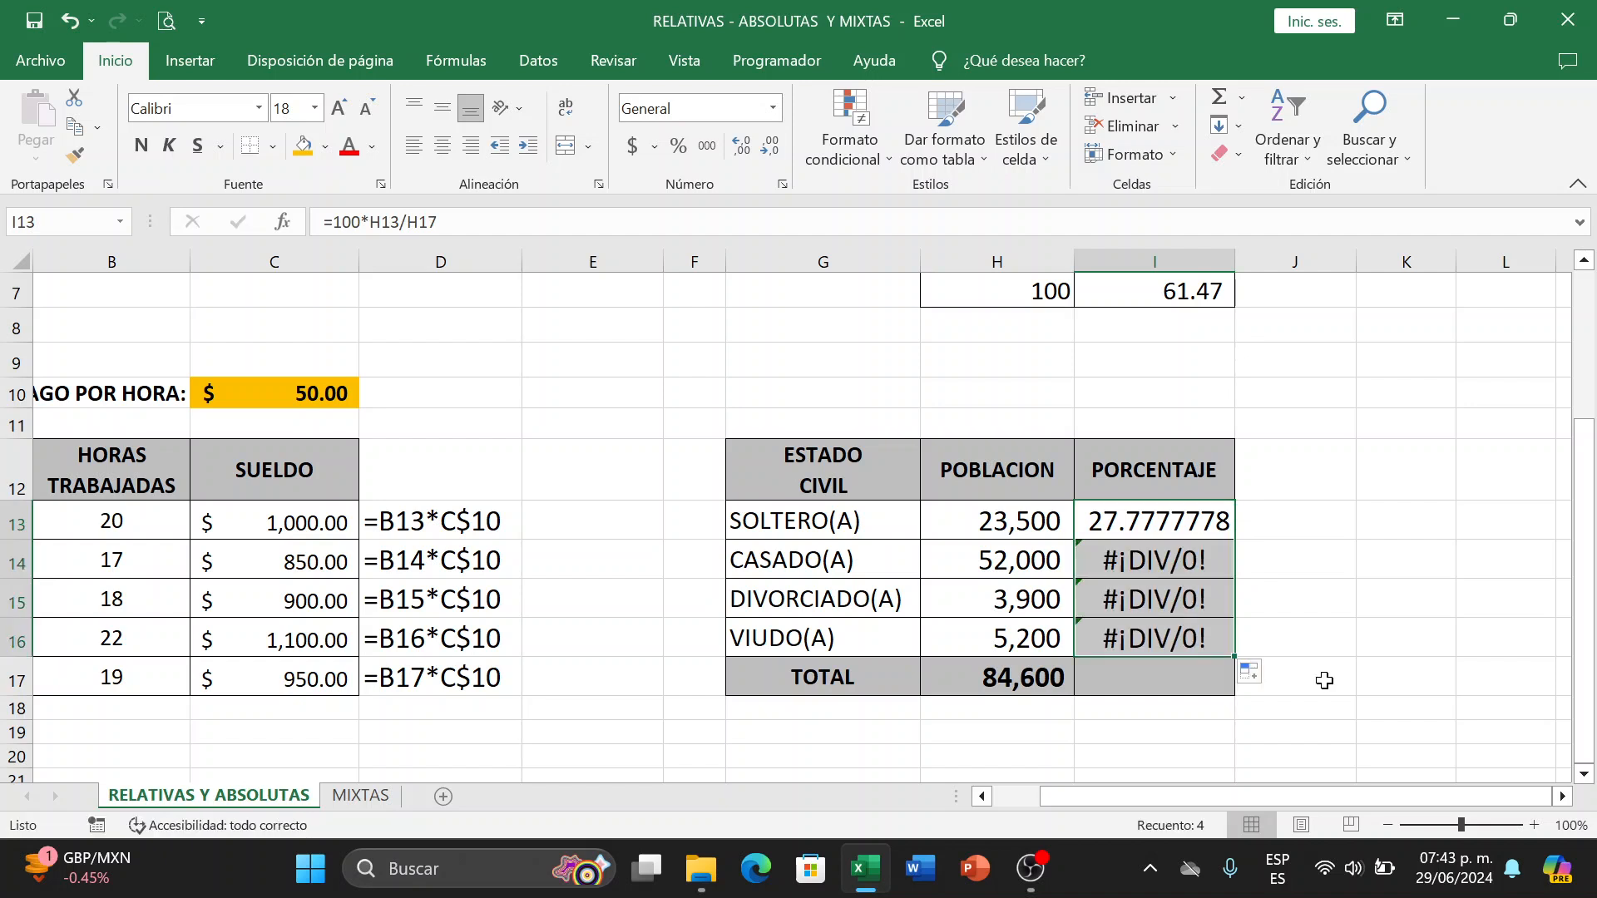
pyautogui.moveTo(1307, 692); pyautogui.dragTo(1305, 697)
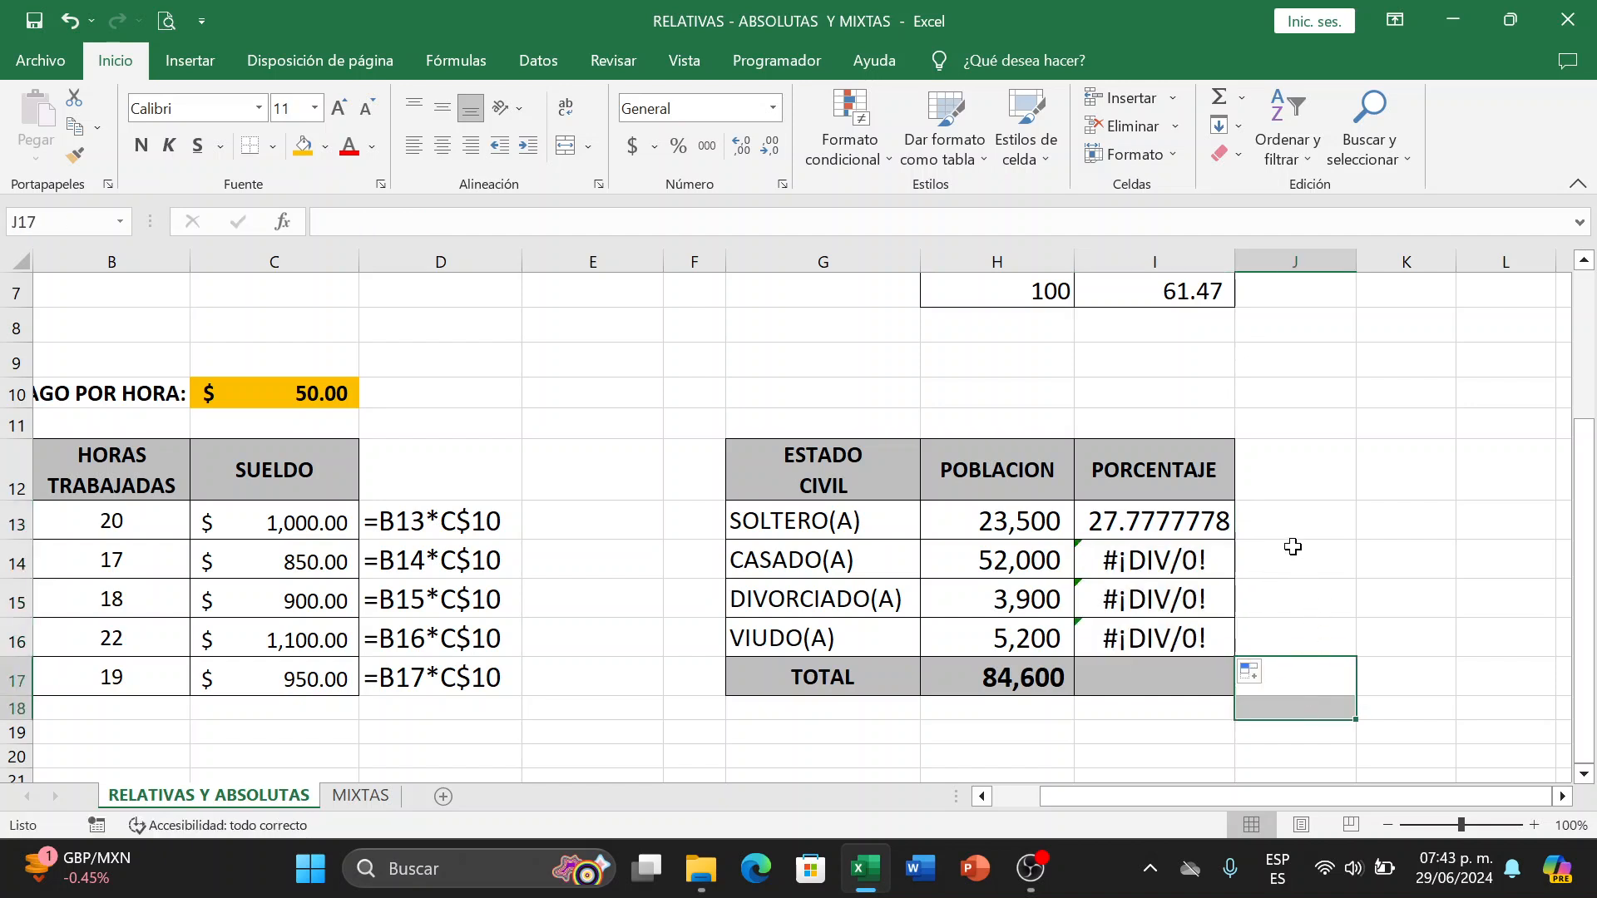
# Display the I13 formula as text in J13 with =FORMULATEXTO(I13) and fill it down to J16.
pyautogui.click(1282, 507)
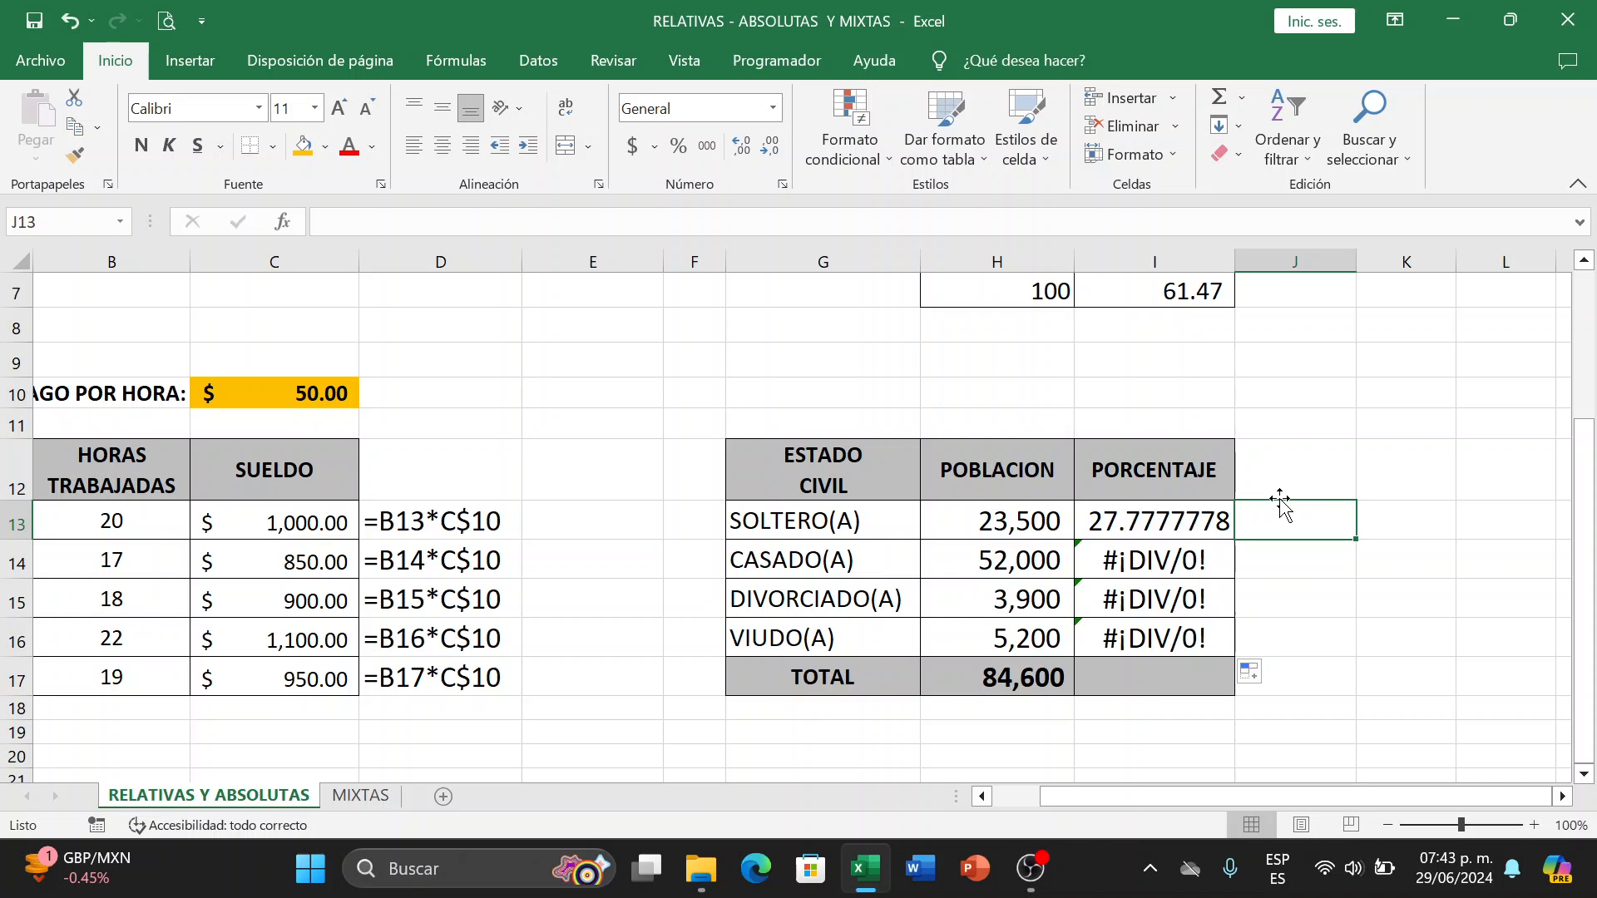
pyautogui.write('=for')
pyautogui.press('Tab')
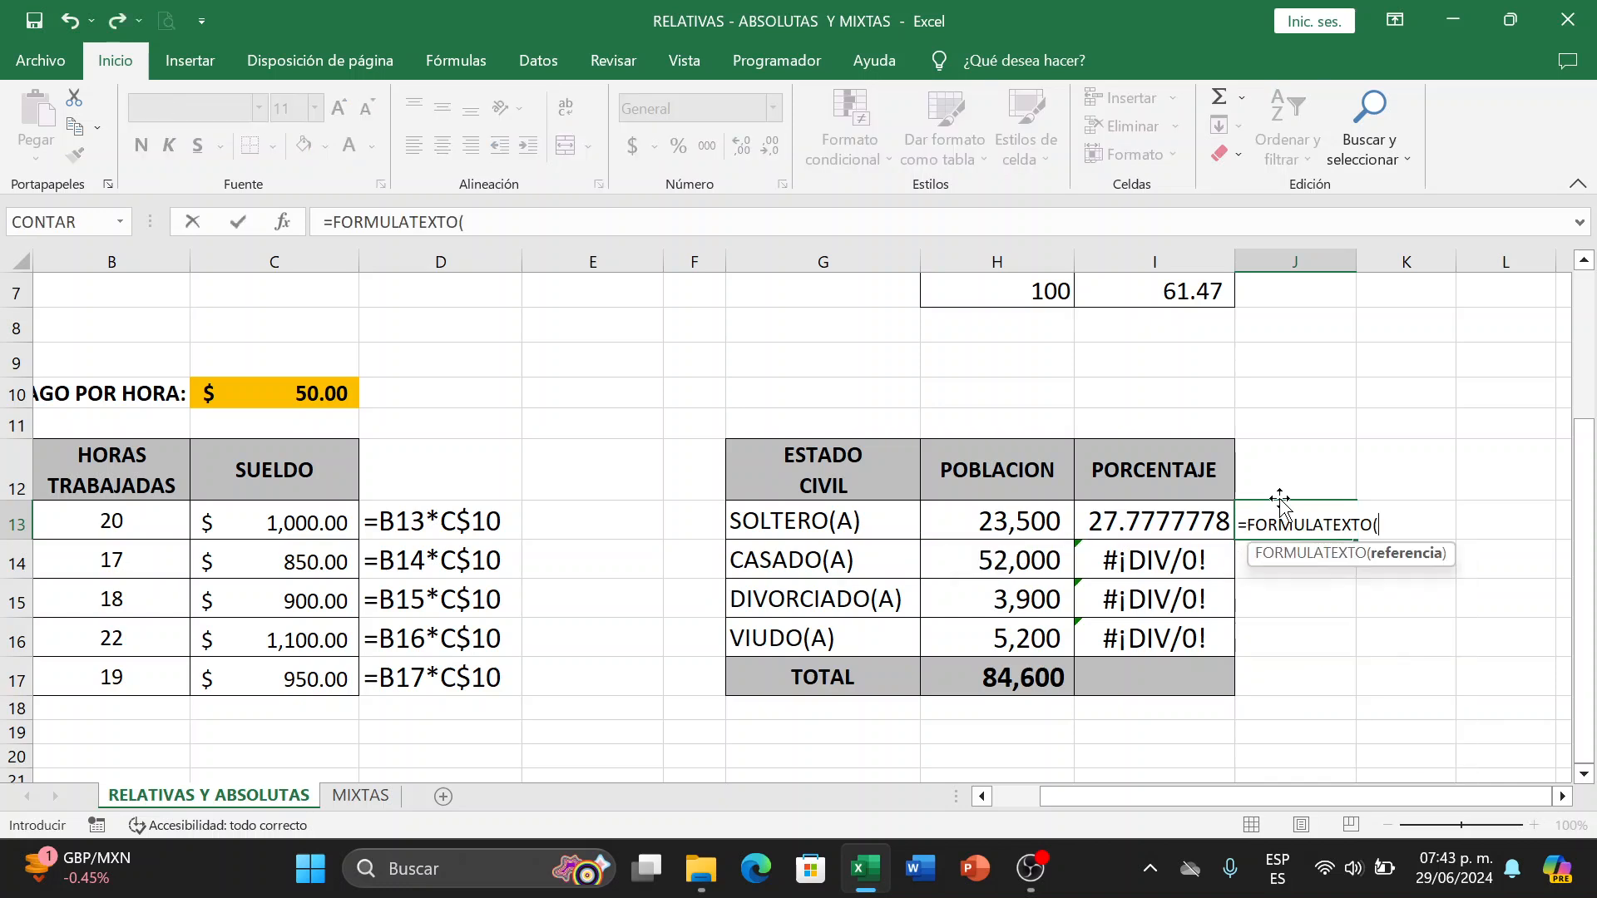
pyautogui.click(1123, 521)
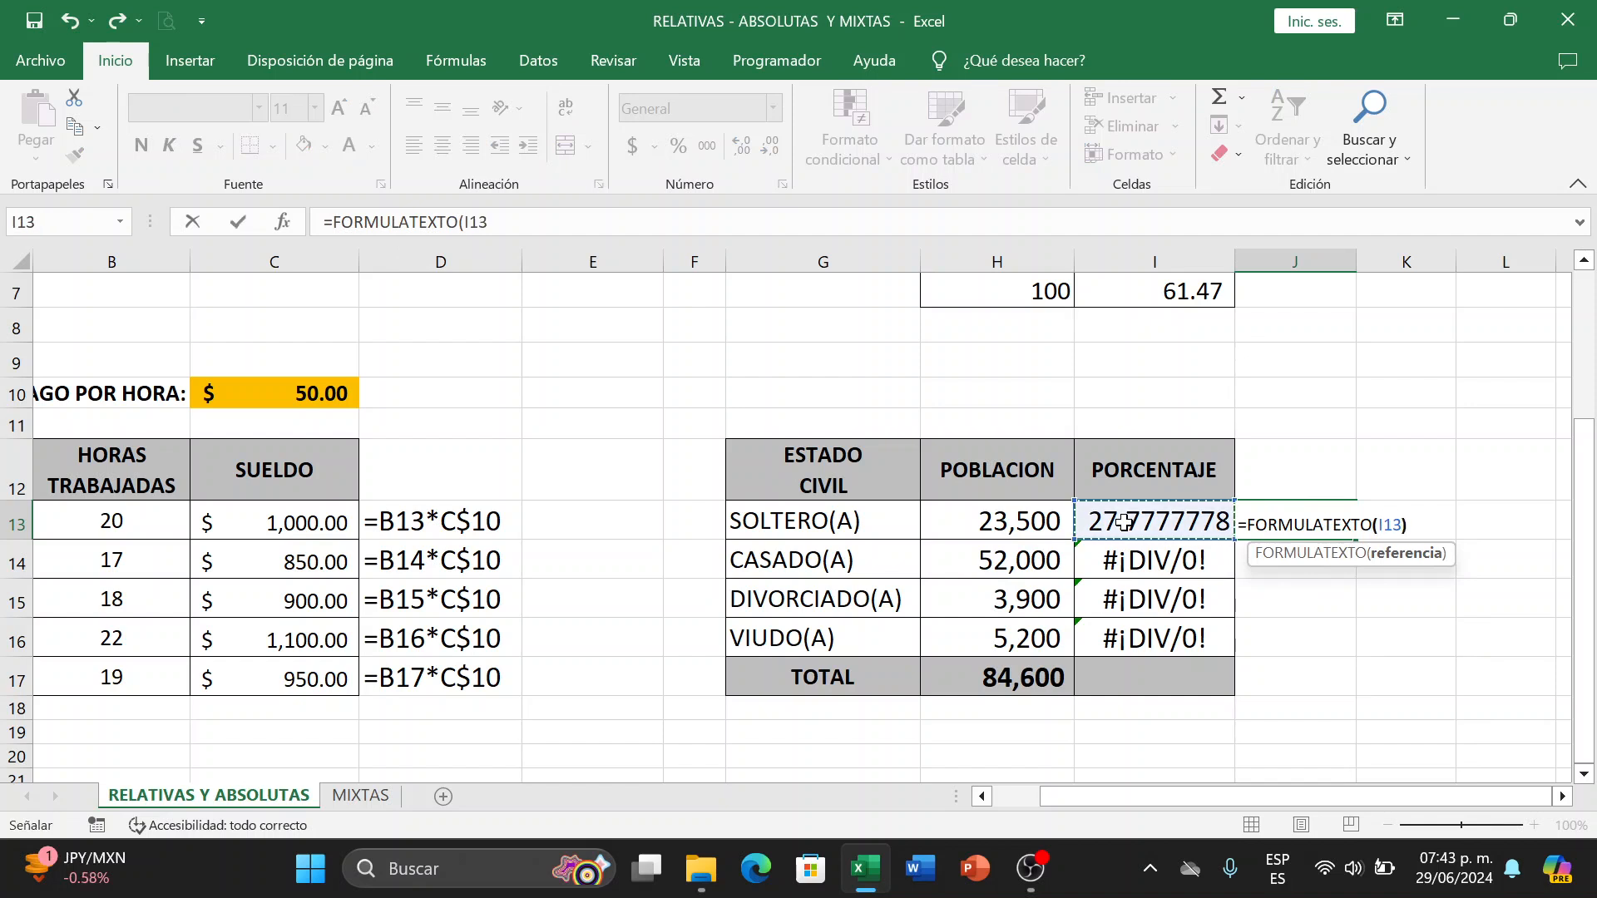
pyautogui.press('Return')
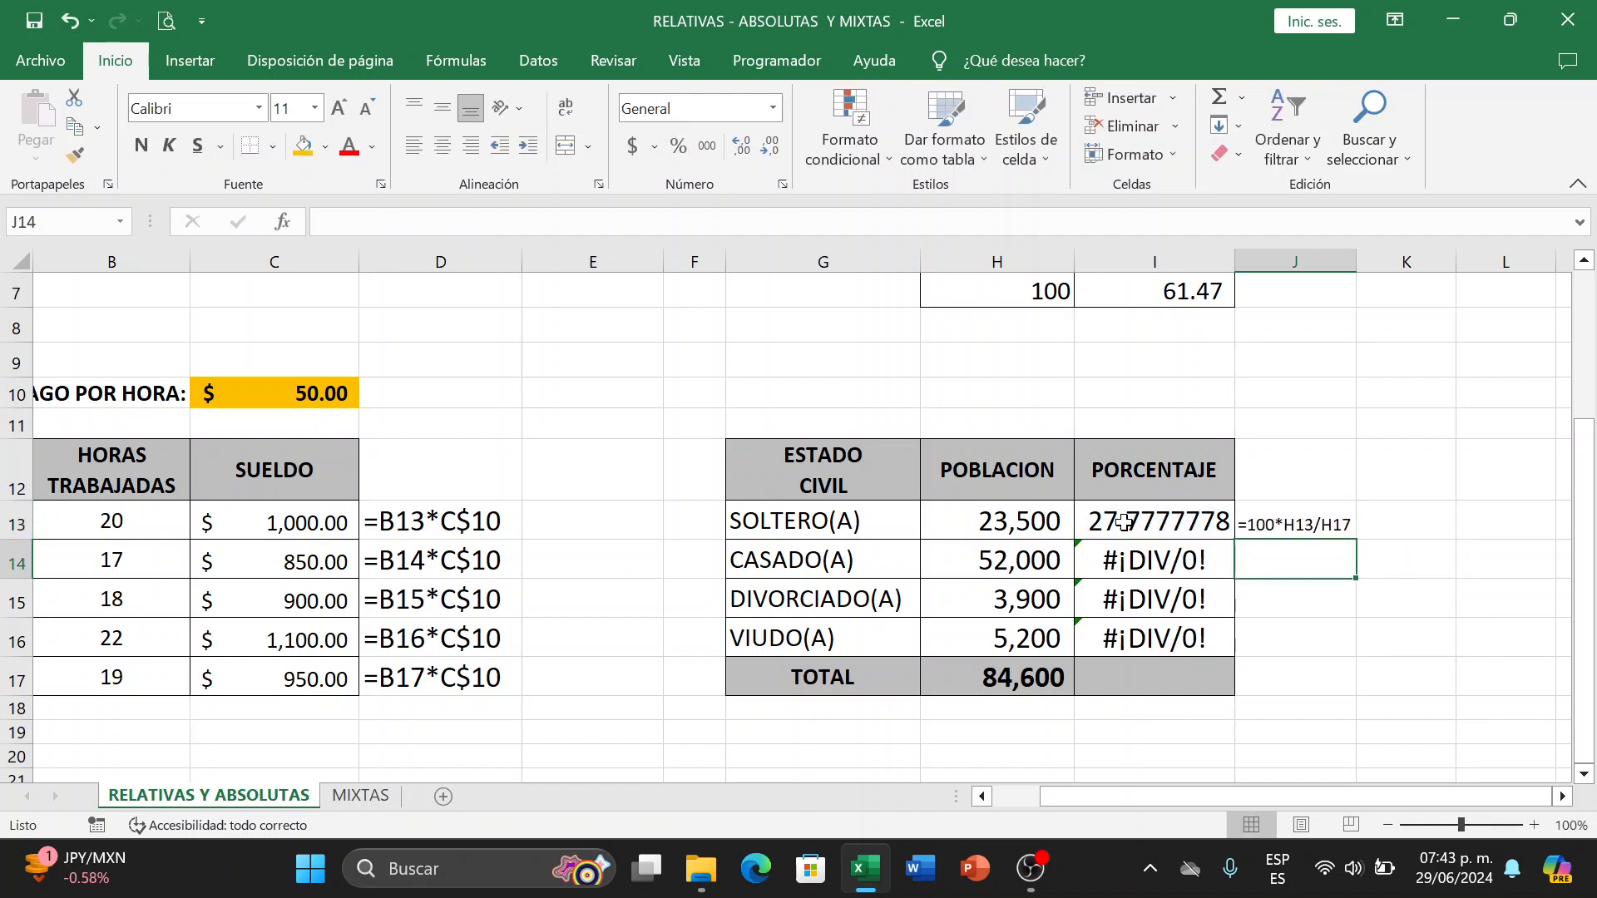
pyautogui.click(1290, 521)
pyautogui.moveTo(1357, 541); pyautogui.dragTo(1358, 656)
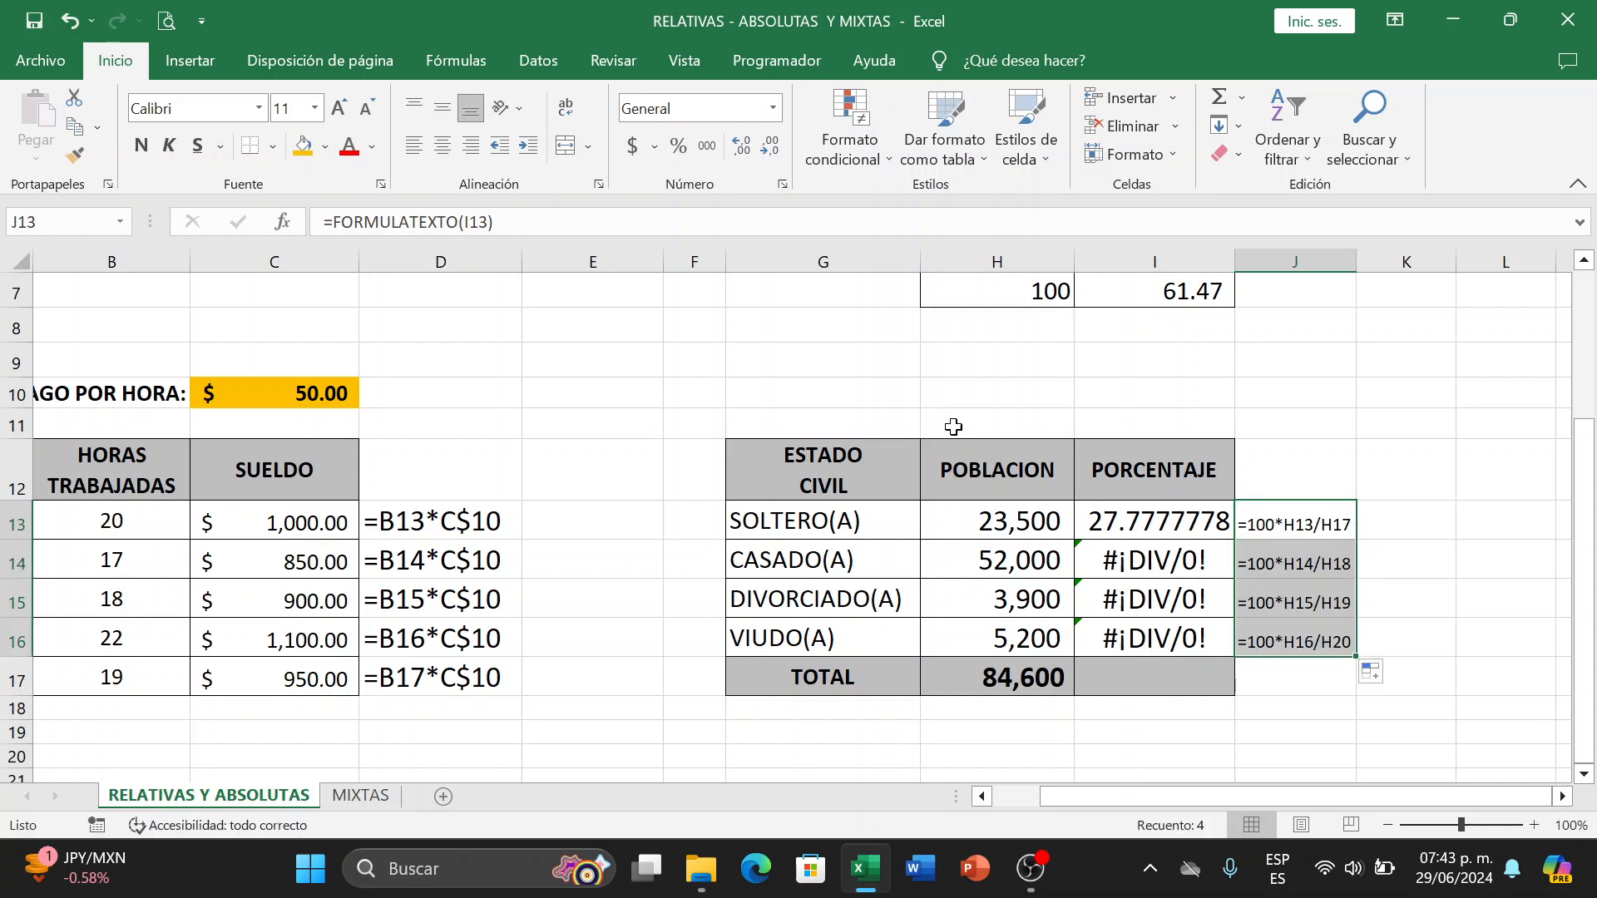
# Increase the font size of the formula texts in J13:J16 to 18.
pyautogui.click(338, 108)
pyautogui.click(337, 108)
pyautogui.click(338, 107)
pyautogui.click(338, 107)
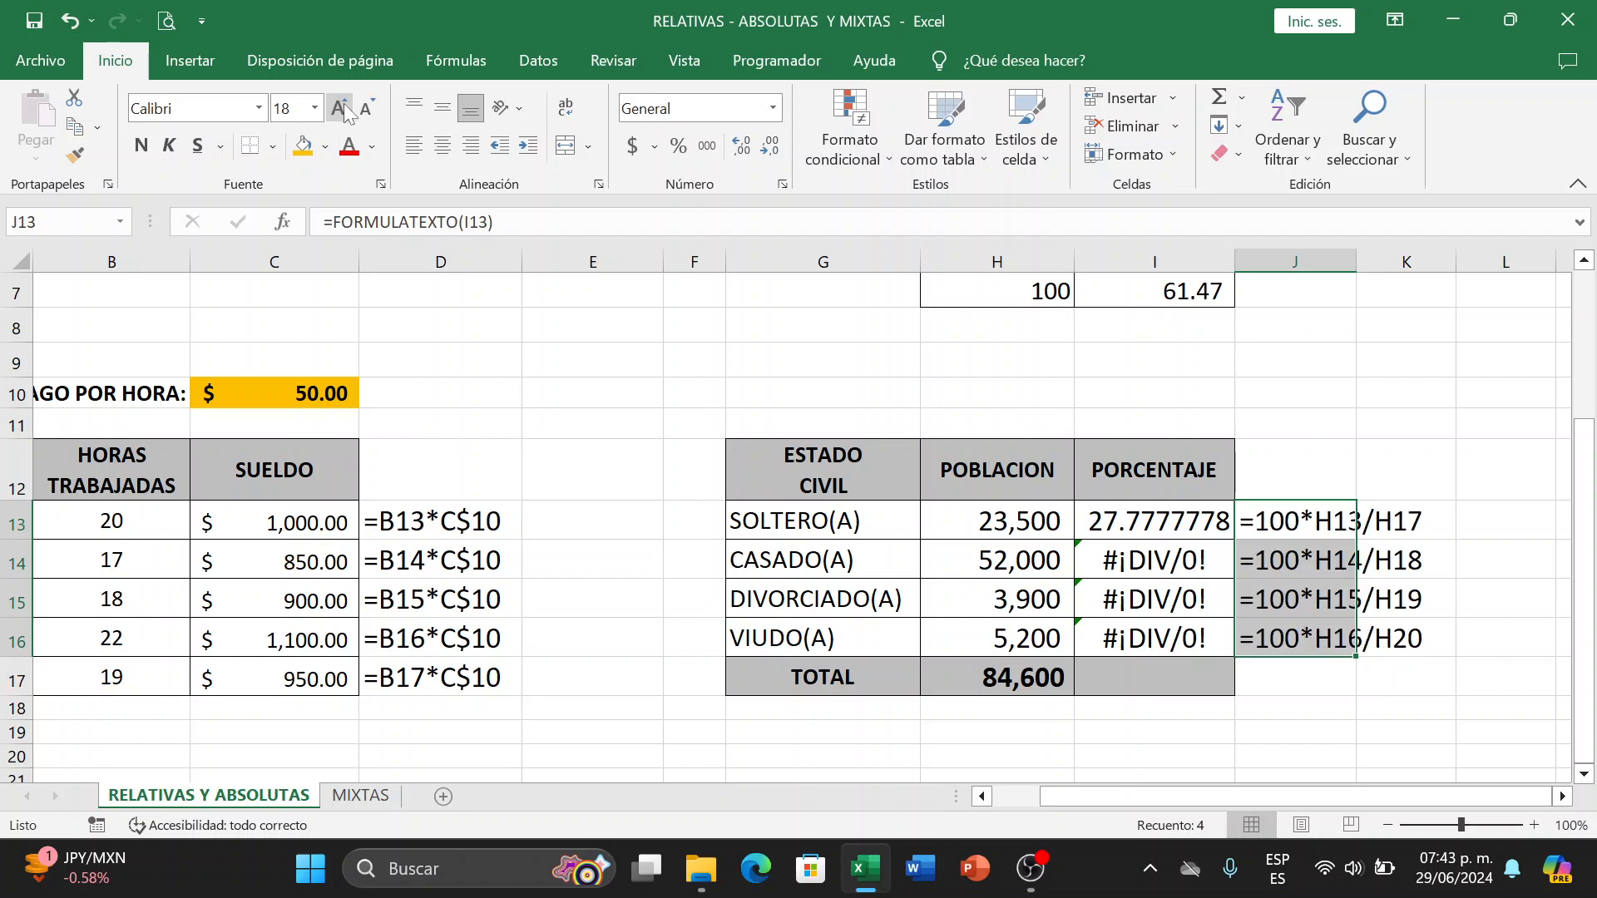
pyautogui.click(1389, 706)
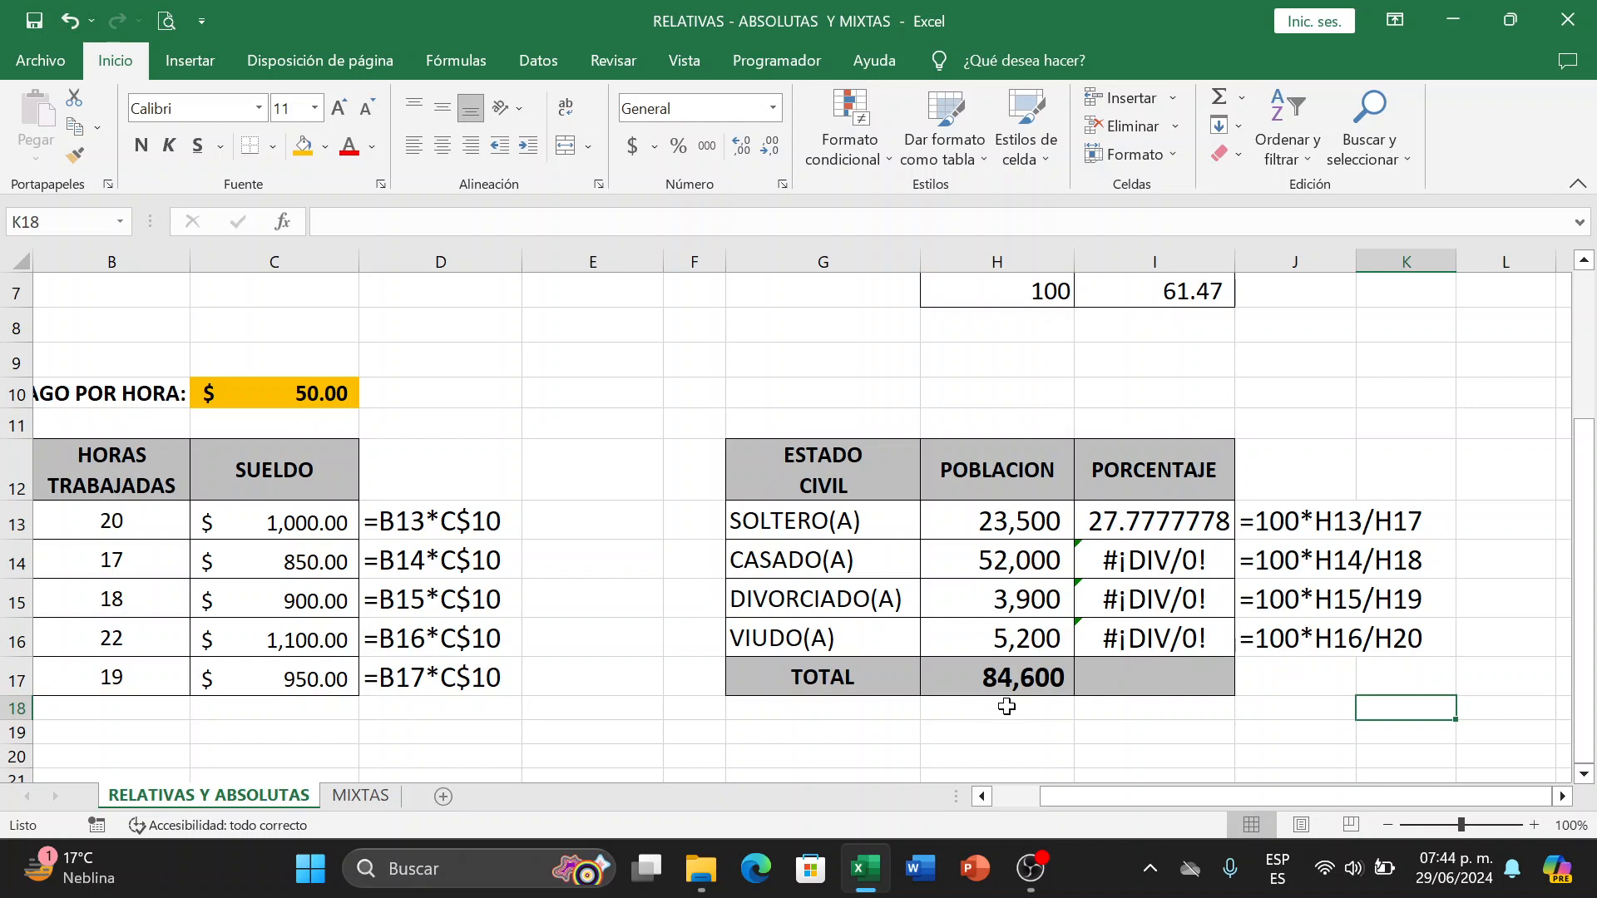
# Examine cells H18 and H19 below the population total, which the copied percentage formulas use as divisors.
pyautogui.click(1002, 709)
pyautogui.click(1033, 739)
pyautogui.click(1028, 712)
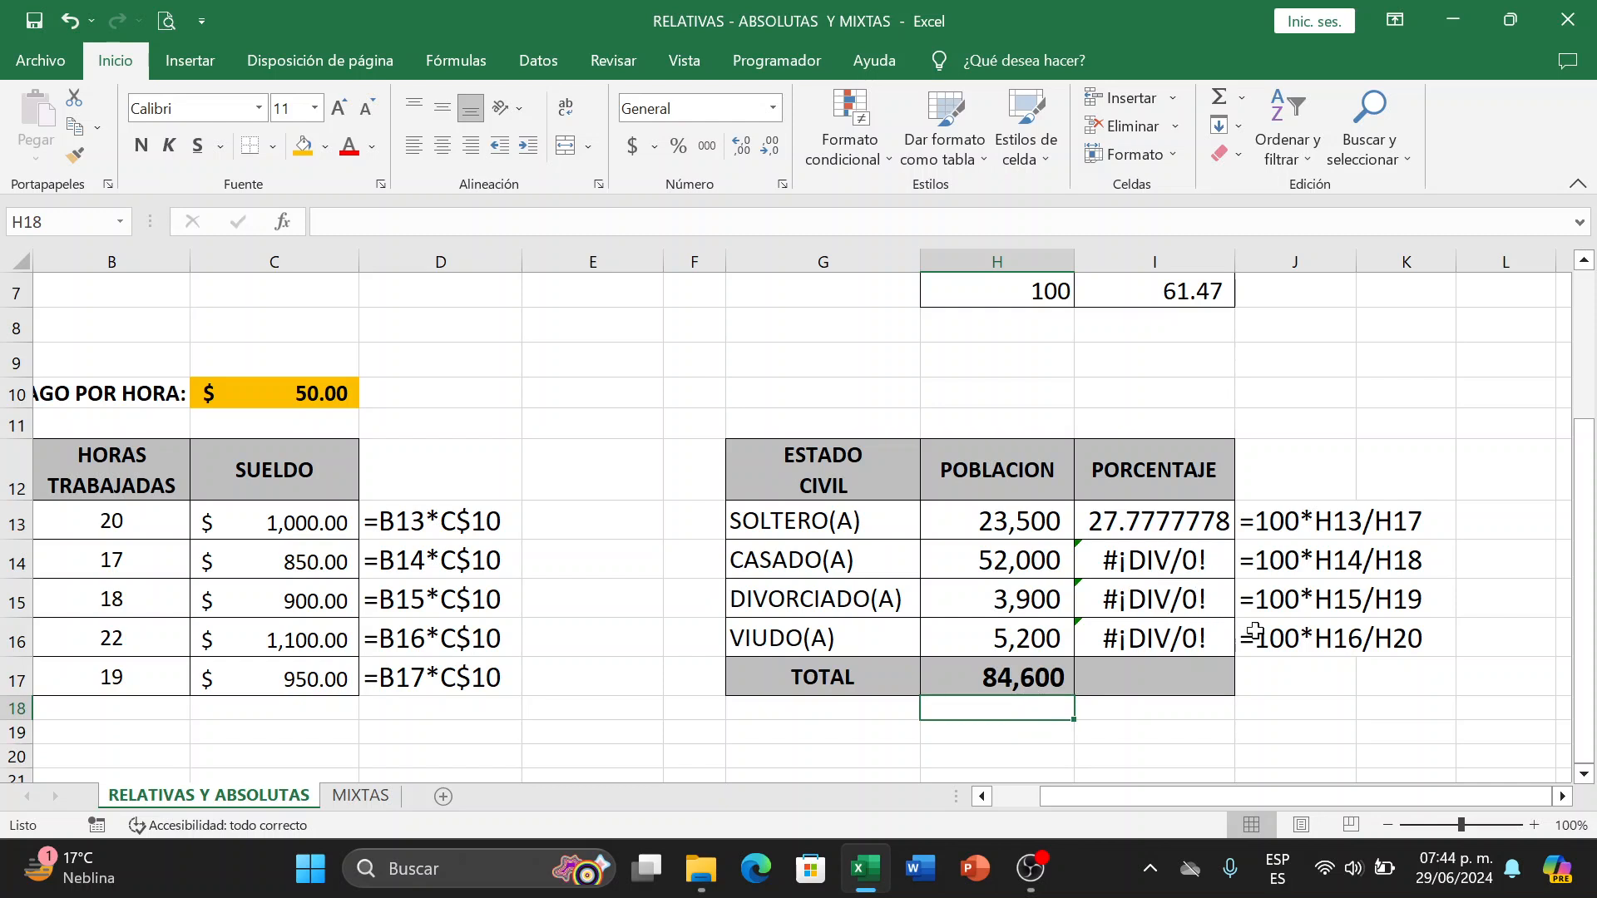
pyautogui.click(1382, 613)
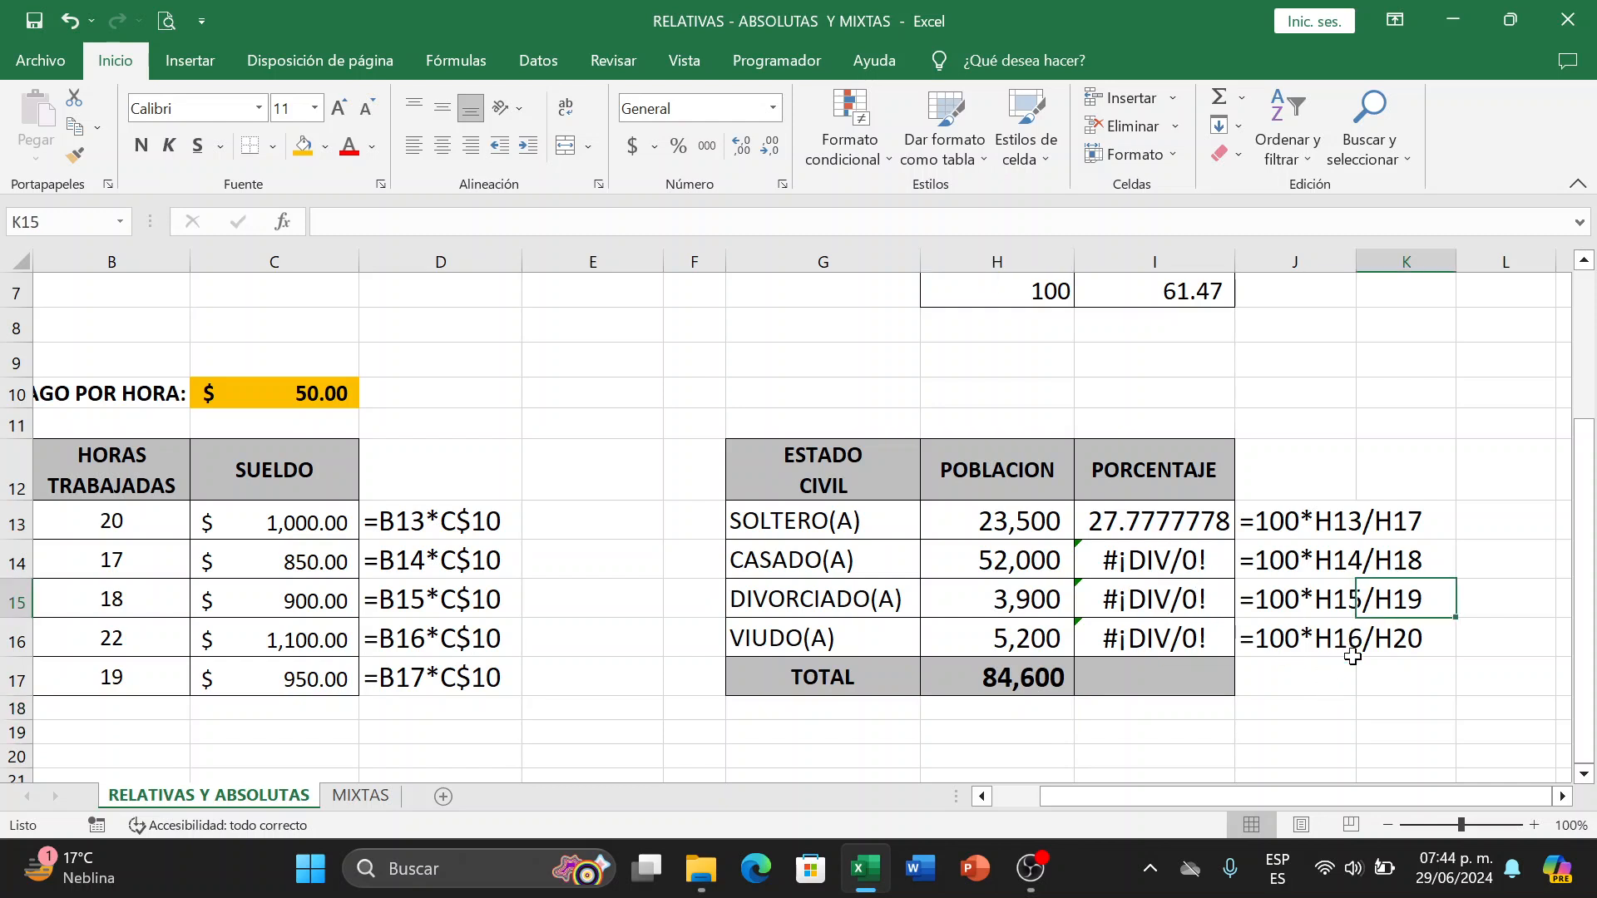
pyautogui.click(1020, 739)
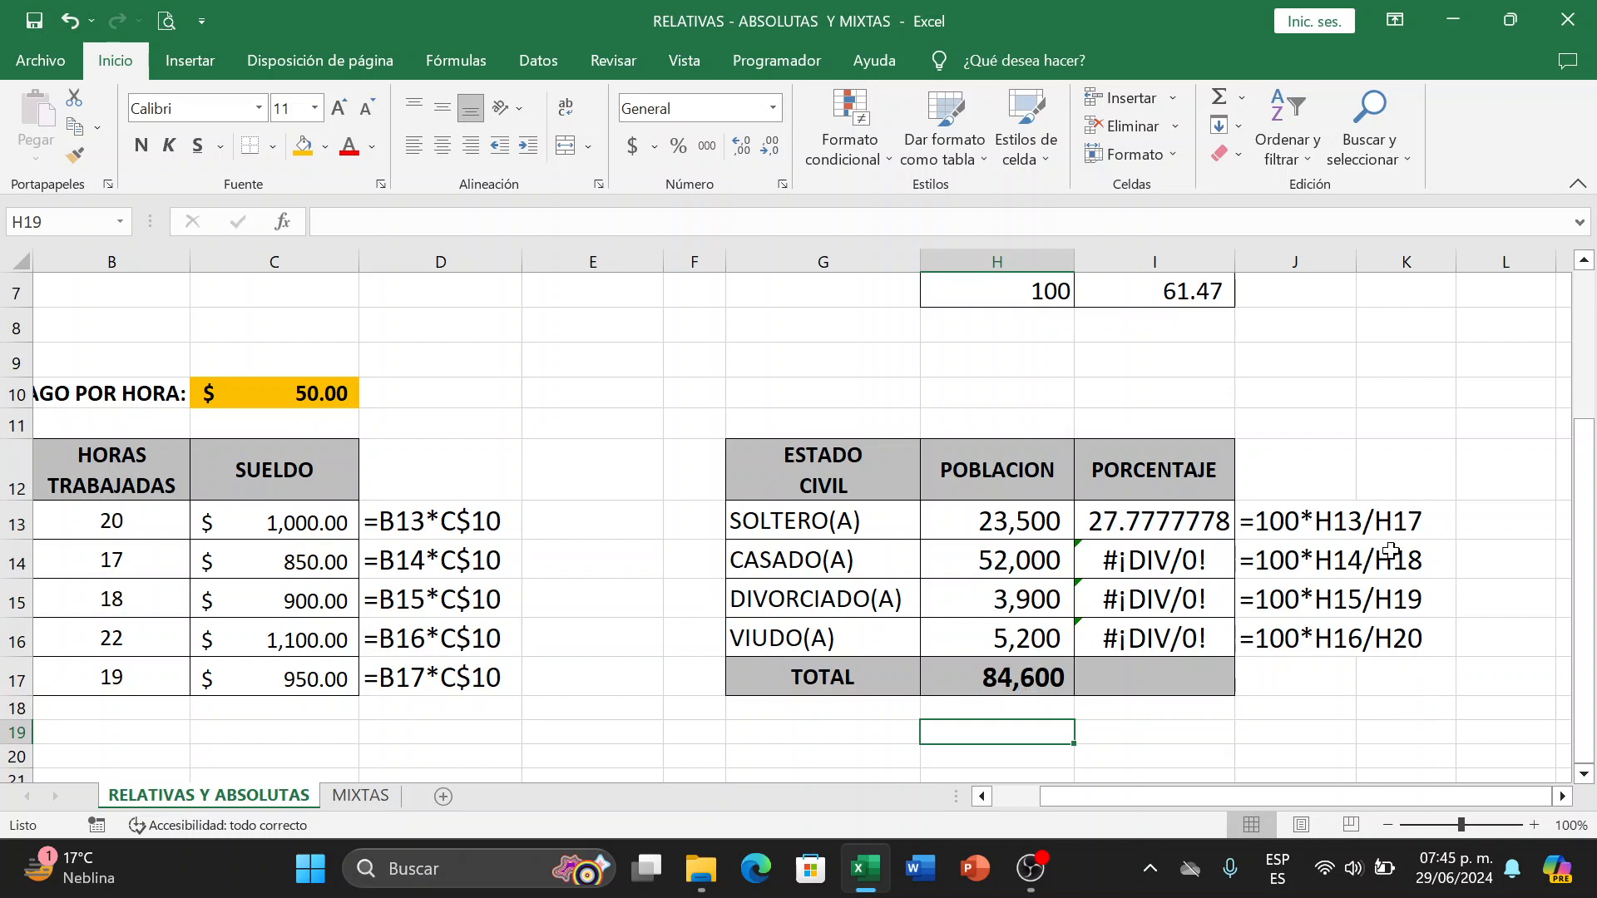
# Make the total reference absolute in the SOLTERO(A) percentage formula in I13, giving =100*H13/$H$17.
pyautogui.click(1145, 530)
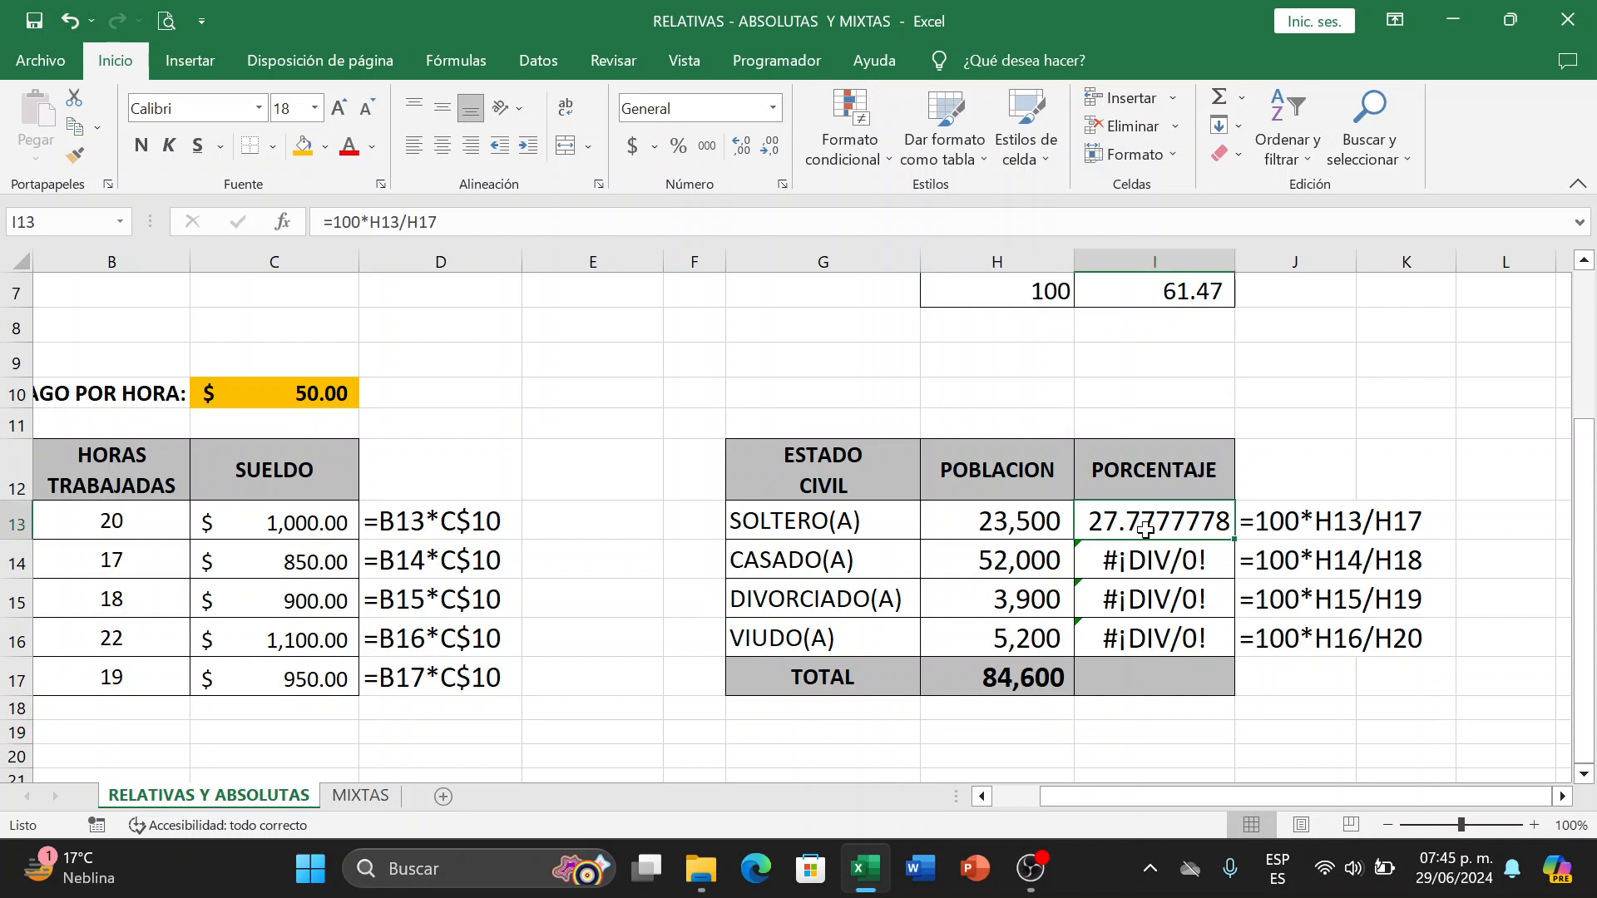
pyautogui.doubleClick(1145, 530)
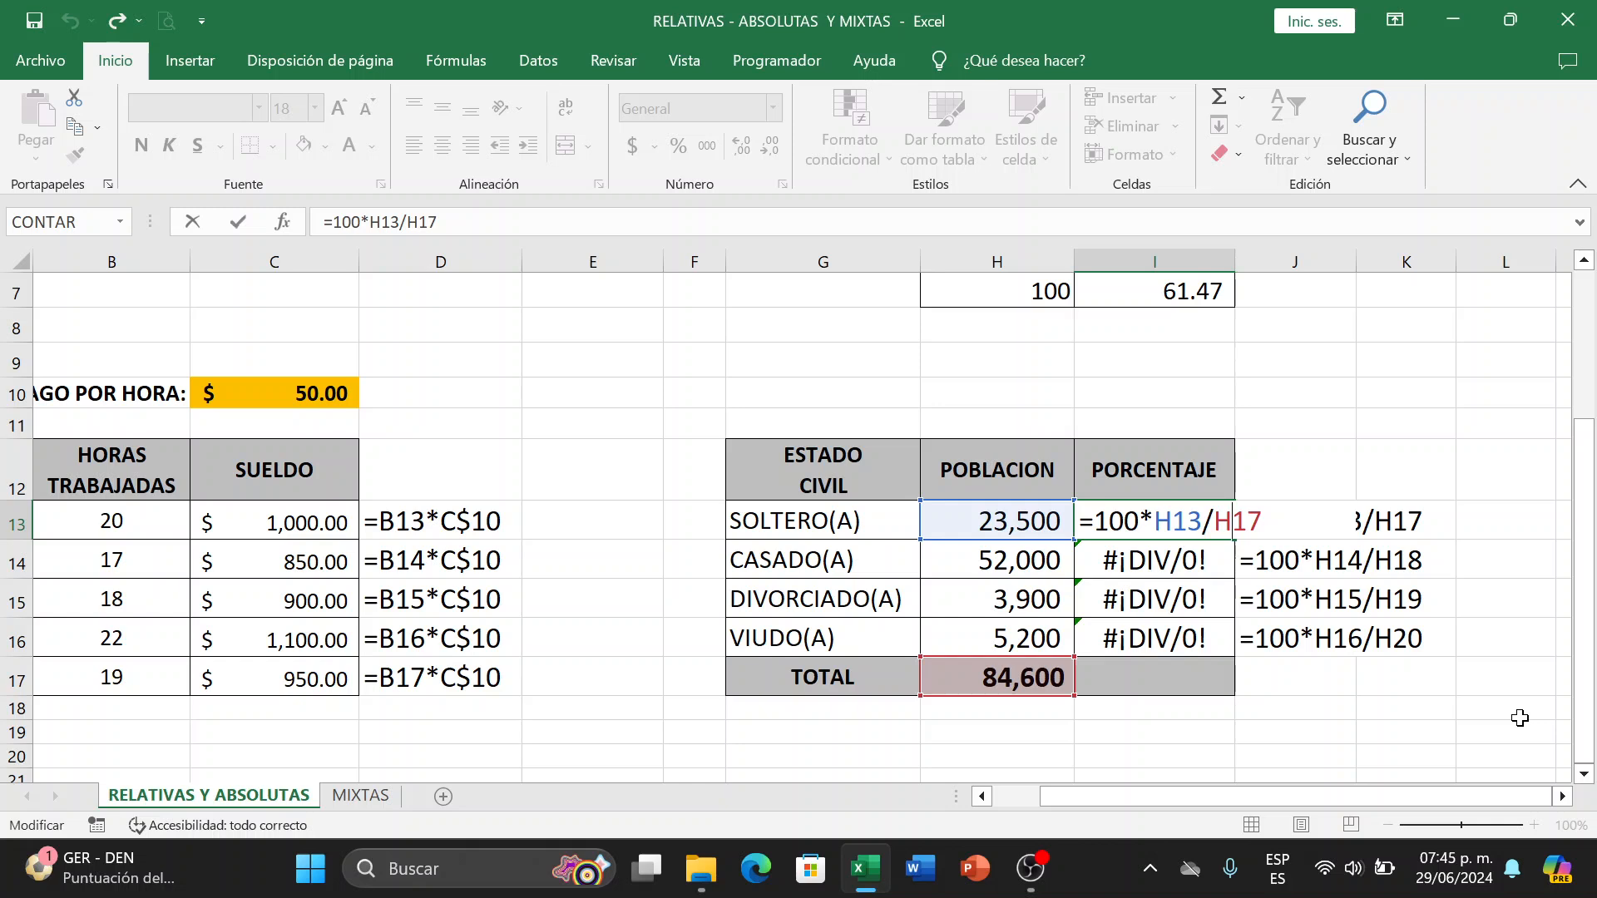
pyautogui.press('F4')
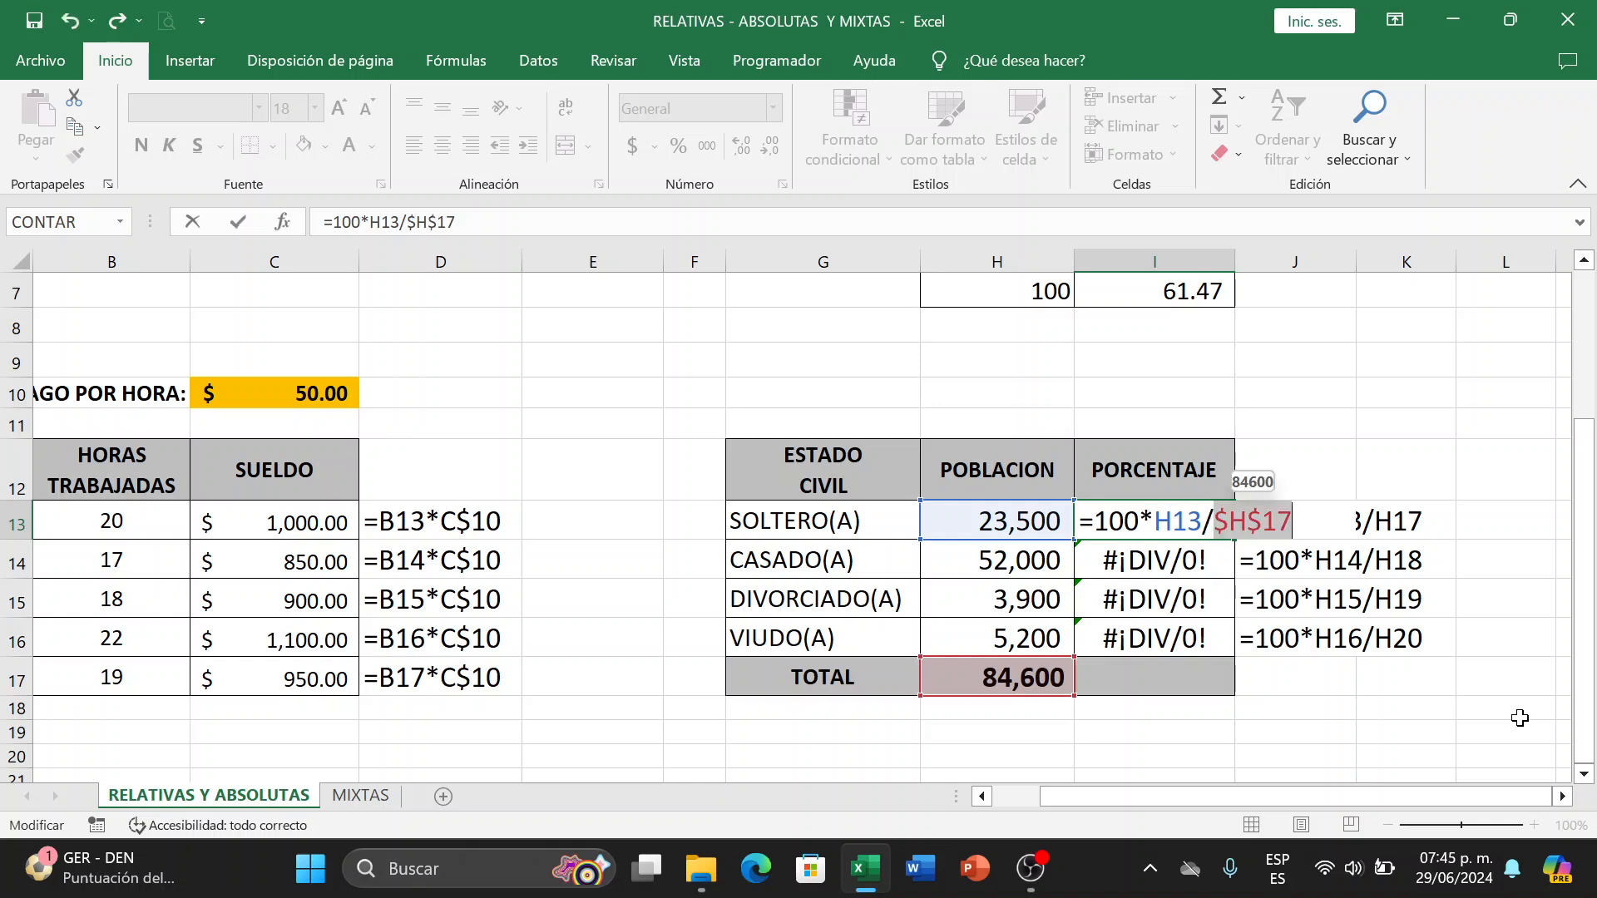
pyautogui.press('Return')
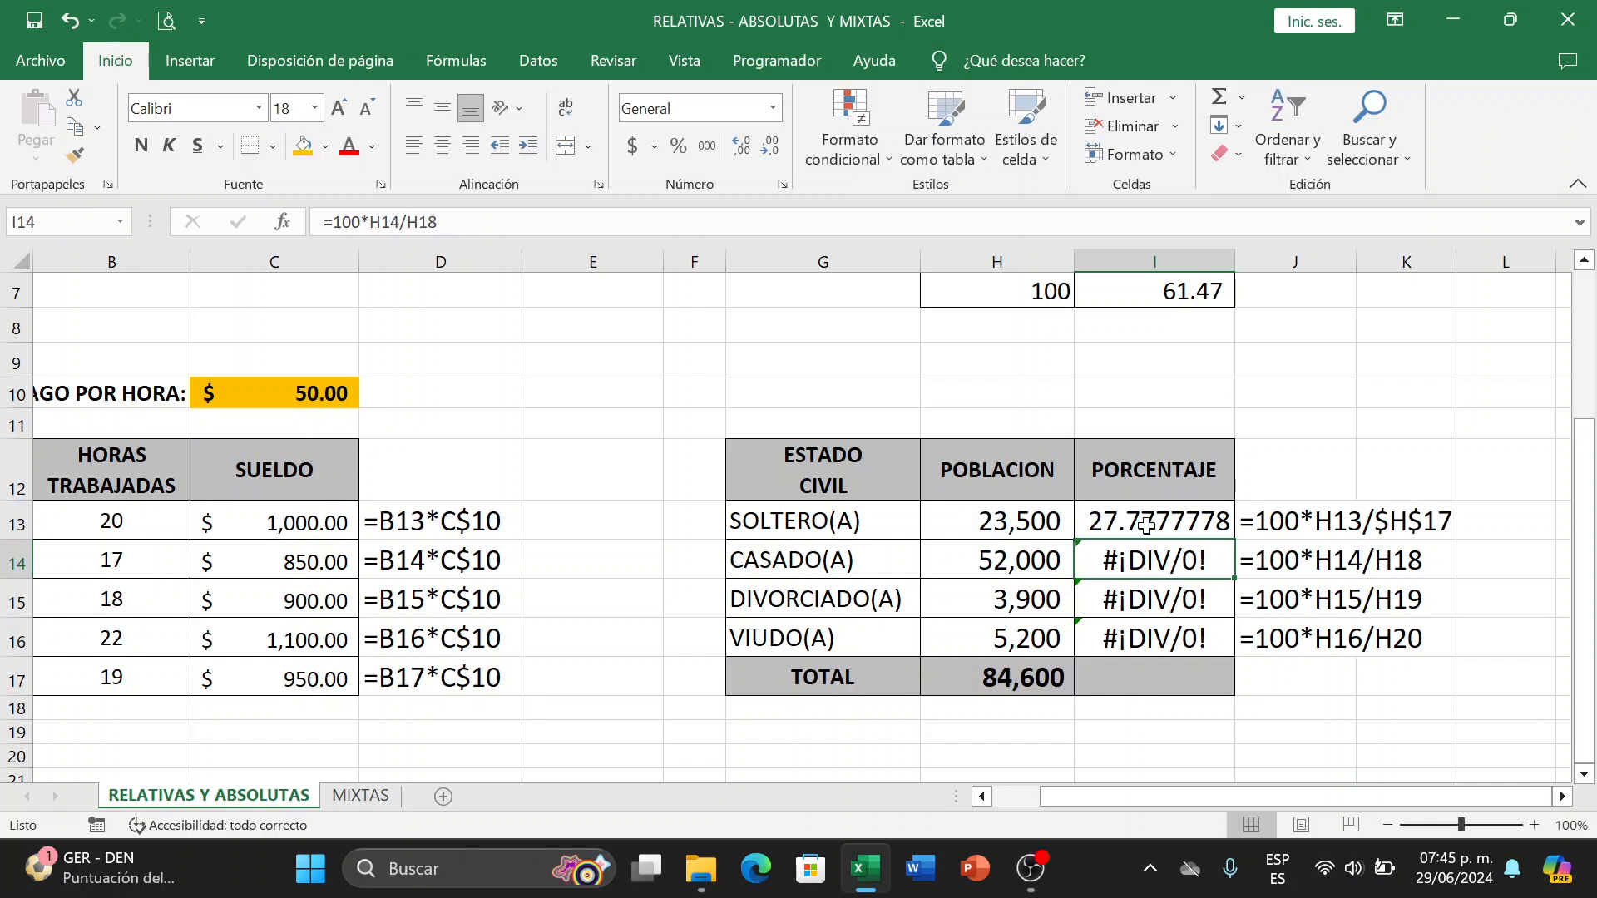
# Fill the PORCENTAJE formula with the absolute $H$17 reference from I13 down to I16.
pyautogui.click(1146, 525)
pyautogui.moveTo(1234, 545); pyautogui.dragTo(1230, 646)
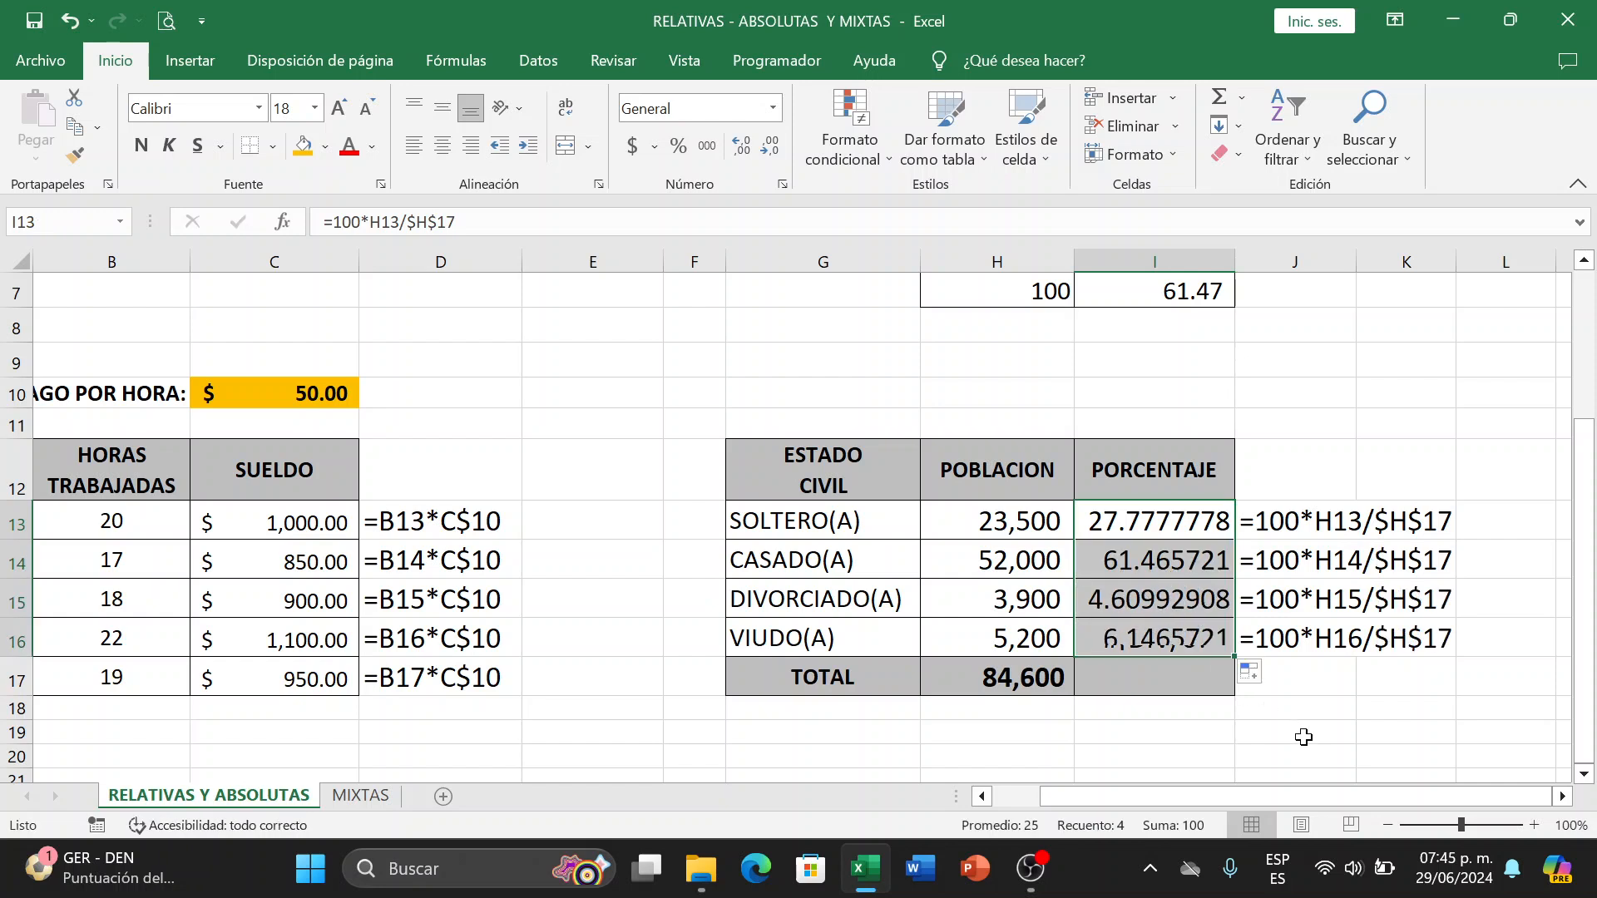
pyautogui.click(1441, 732)
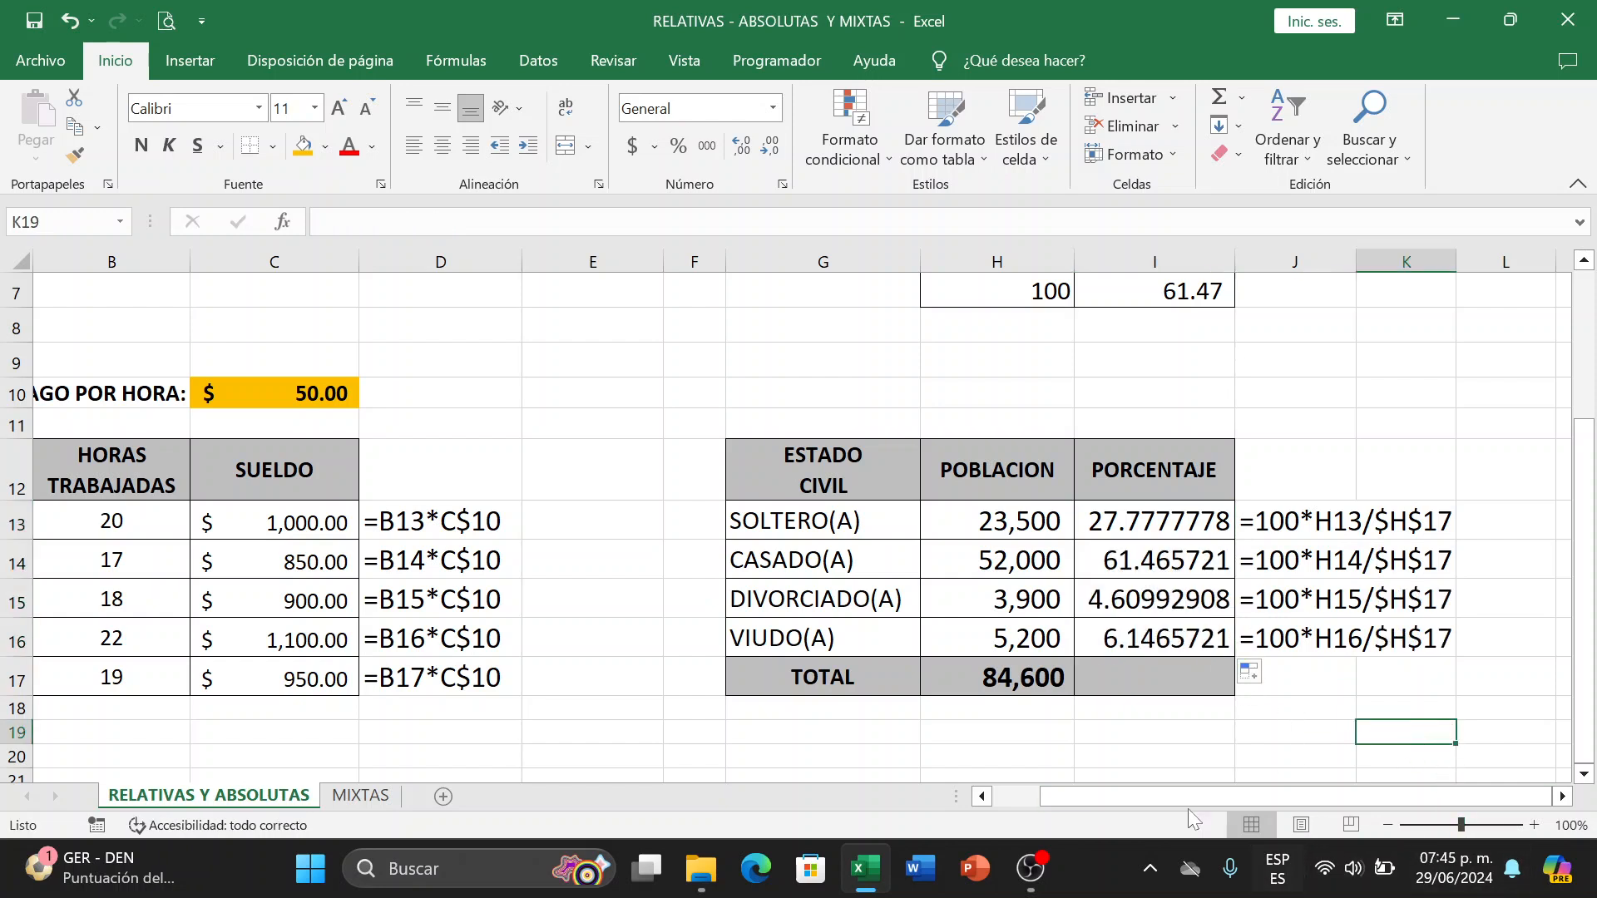
# Review the SUMA formula behind the POBLACION total in H17 and the range it adds.
pyautogui.click(998, 673)
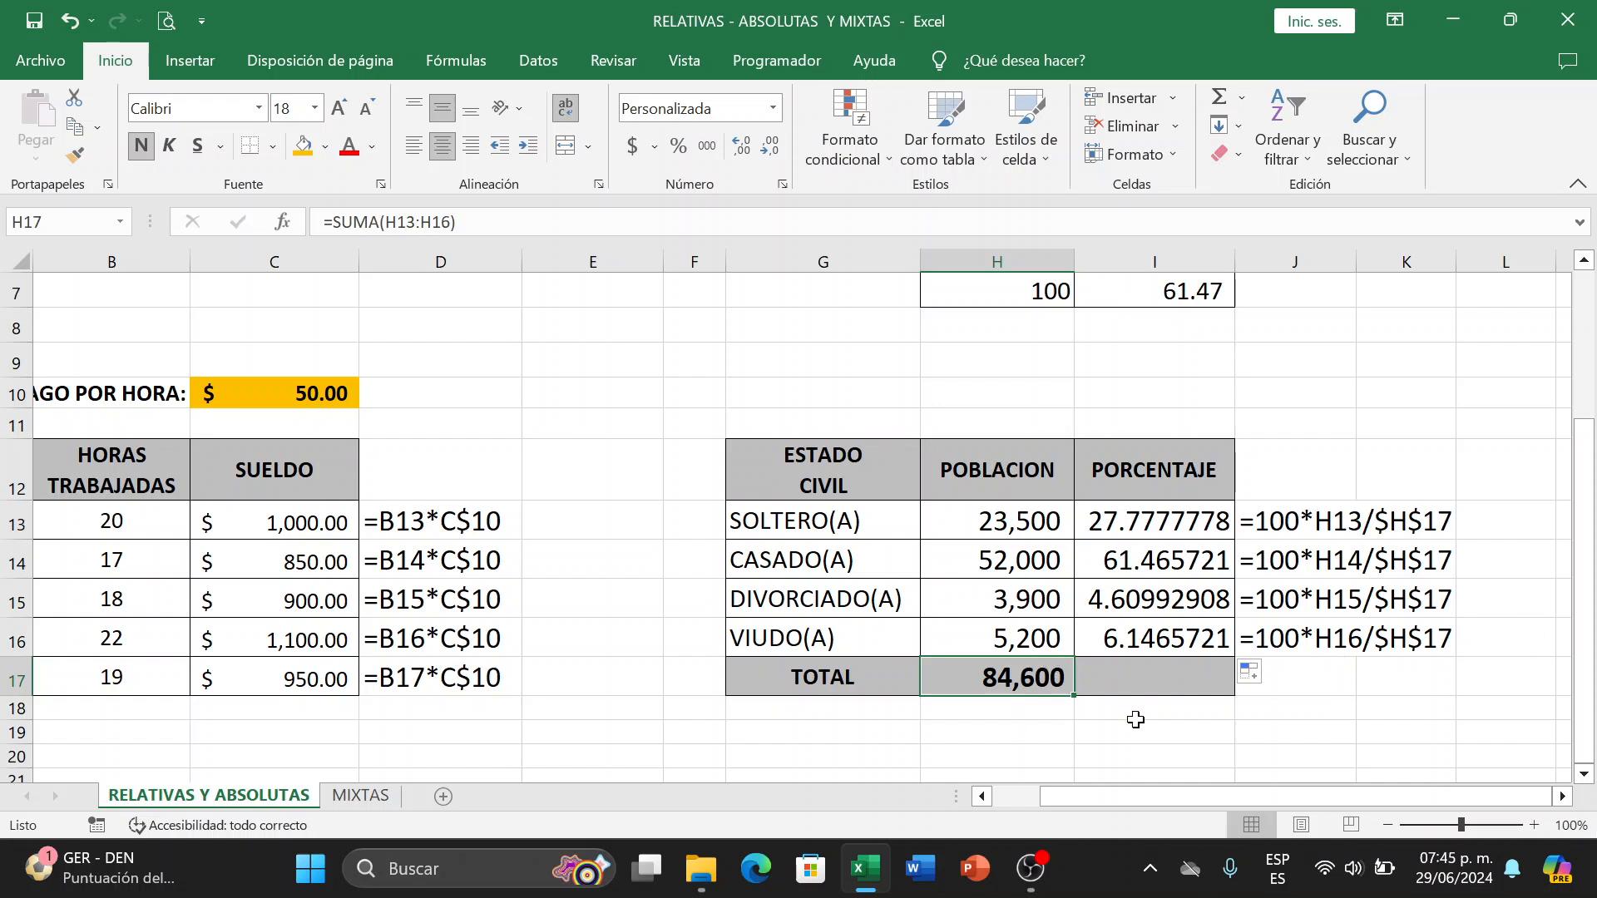
pyautogui.press('F2')
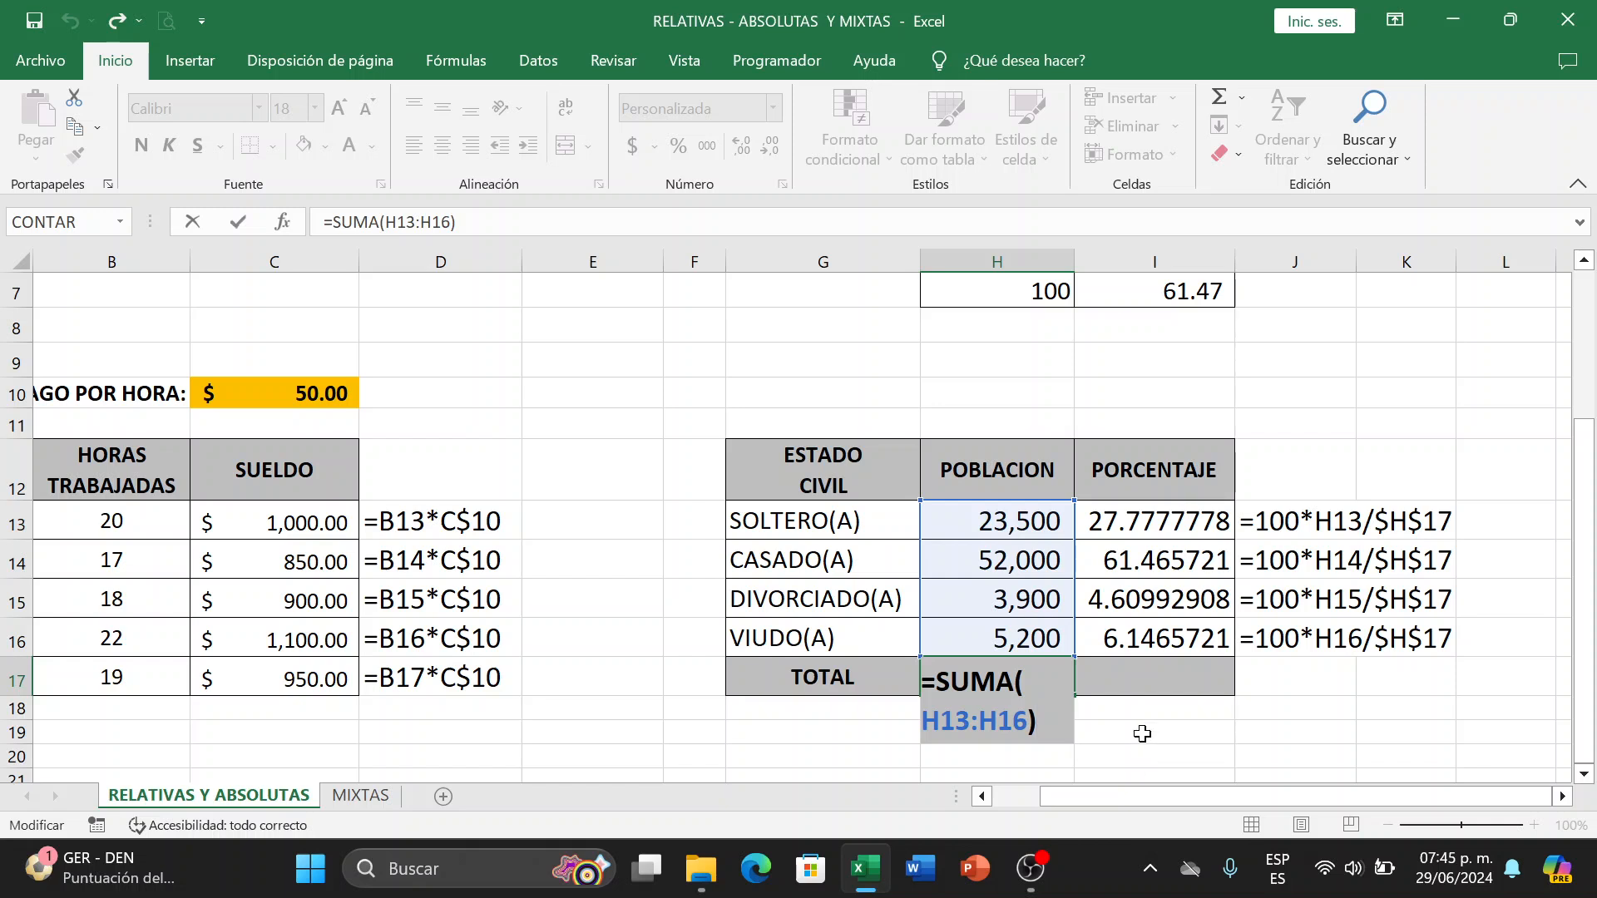
pyautogui.click(1136, 740)
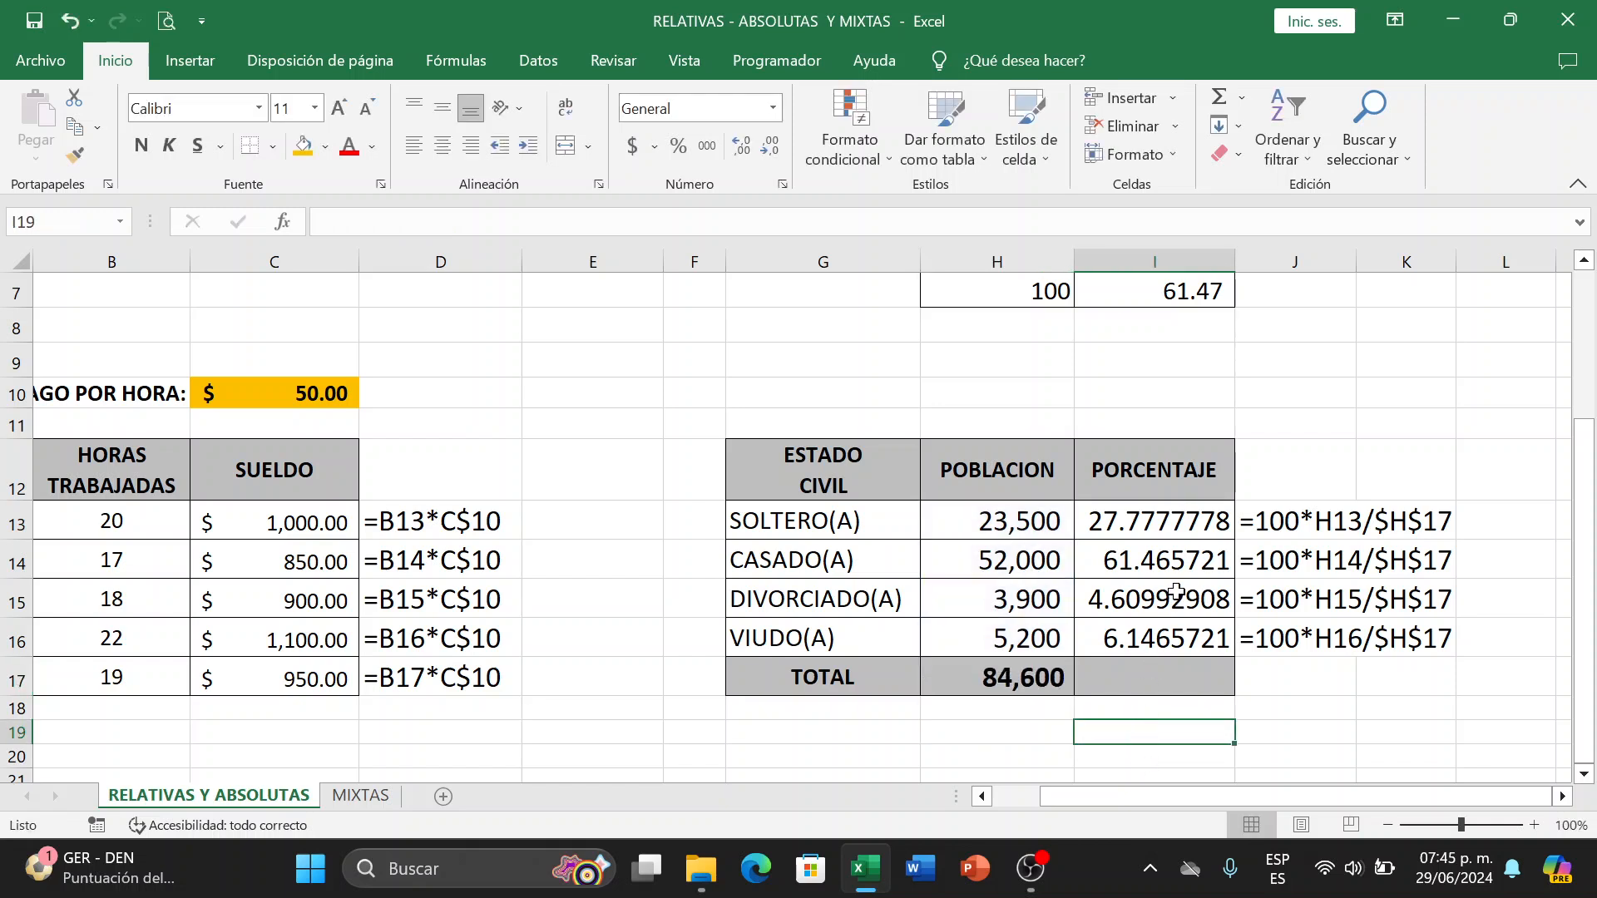
pyautogui.click(1007, 680)
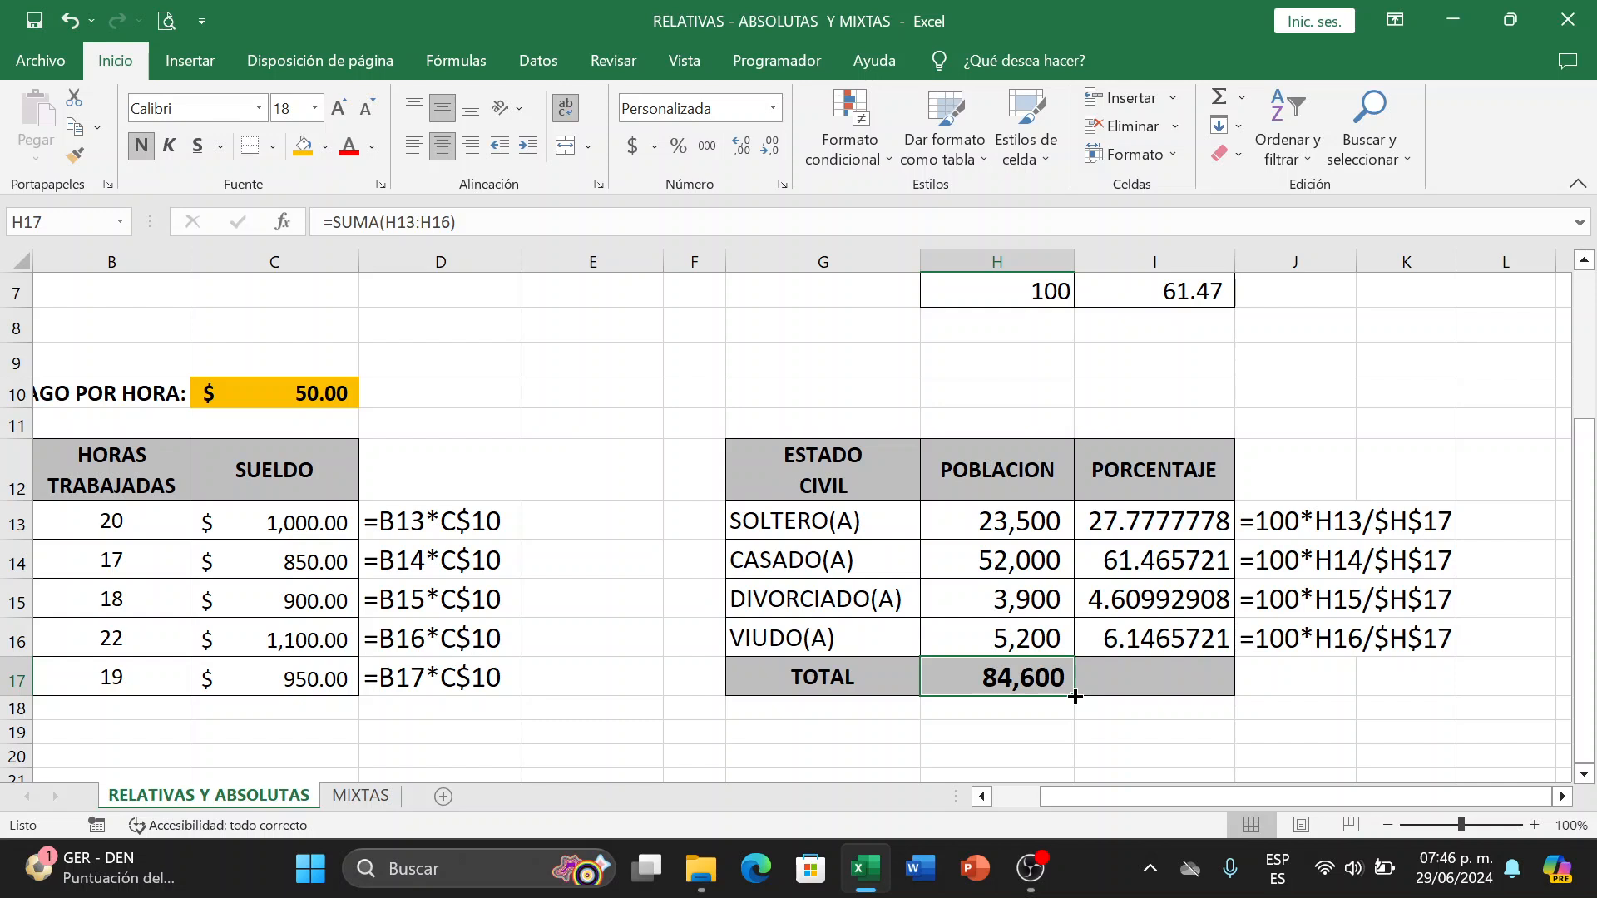
pyautogui.press('F2')
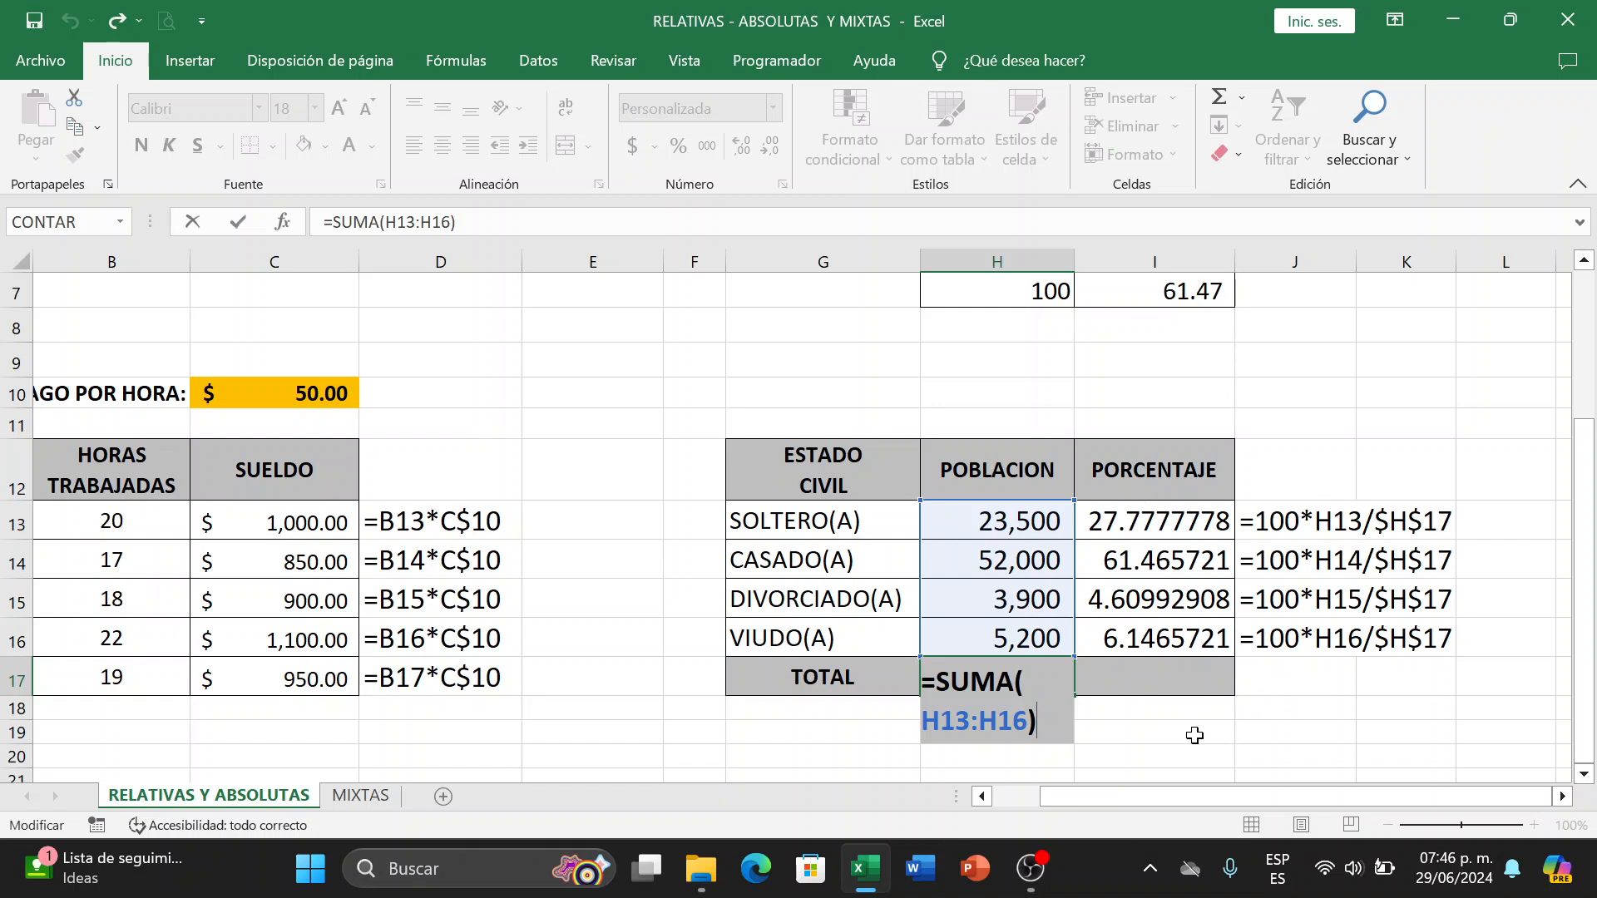
pyautogui.click(1163, 736)
# Copy the POBLACION total formula from H17 across to I17 and open the copied formula to check its range.
pyautogui.click(997, 687)
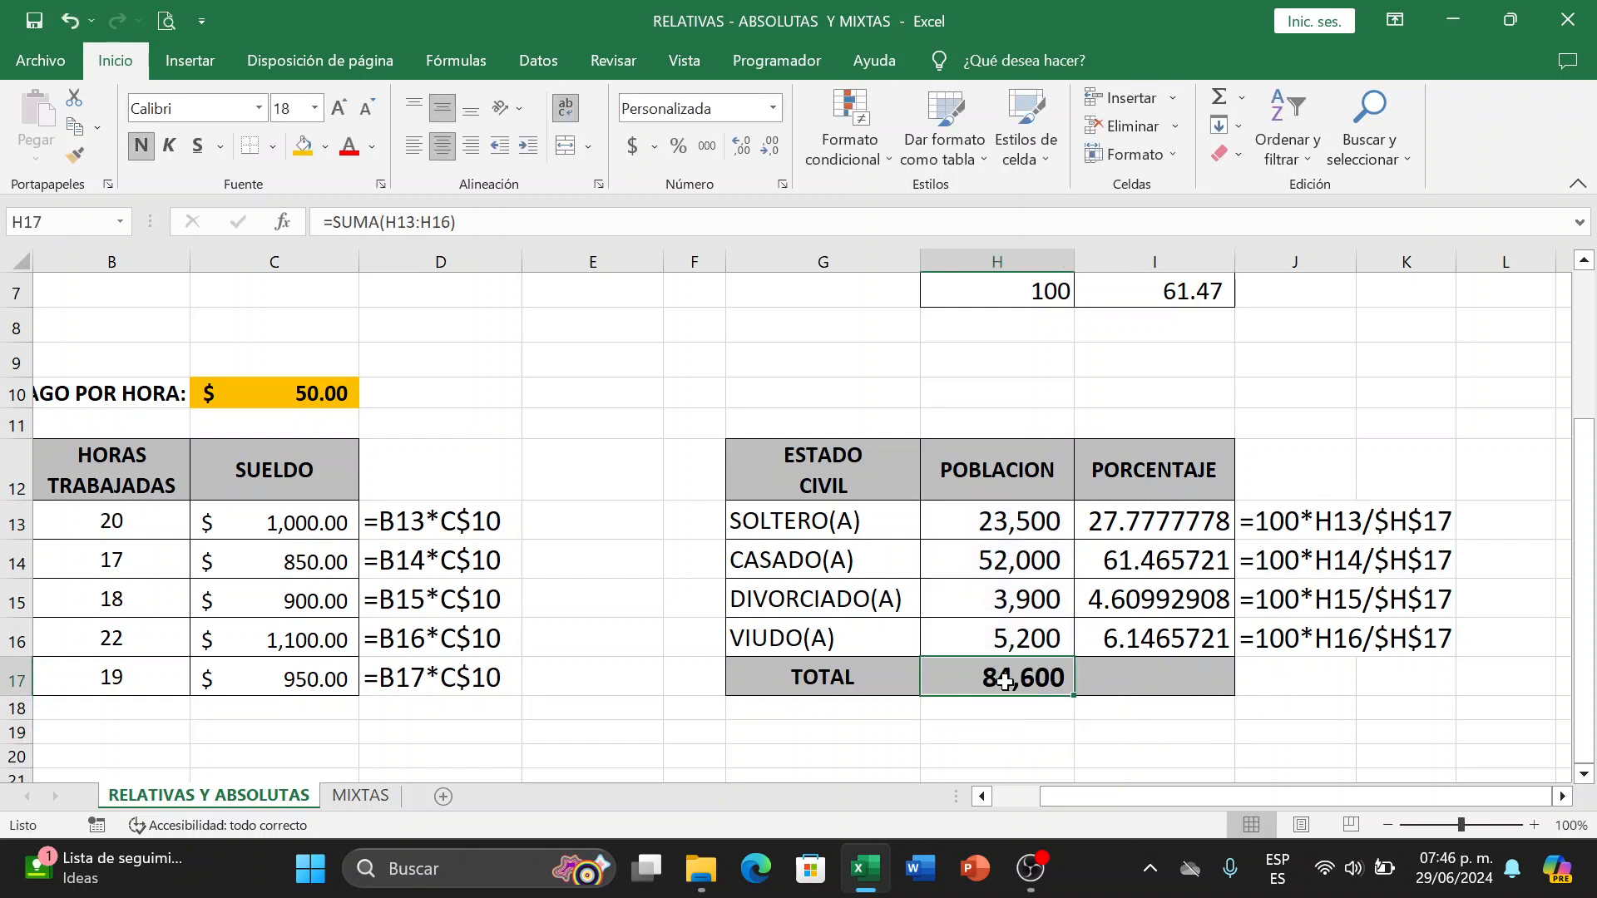
pyautogui.moveTo(1078, 699); pyautogui.dragTo(1190, 690)
pyautogui.click(1190, 736)
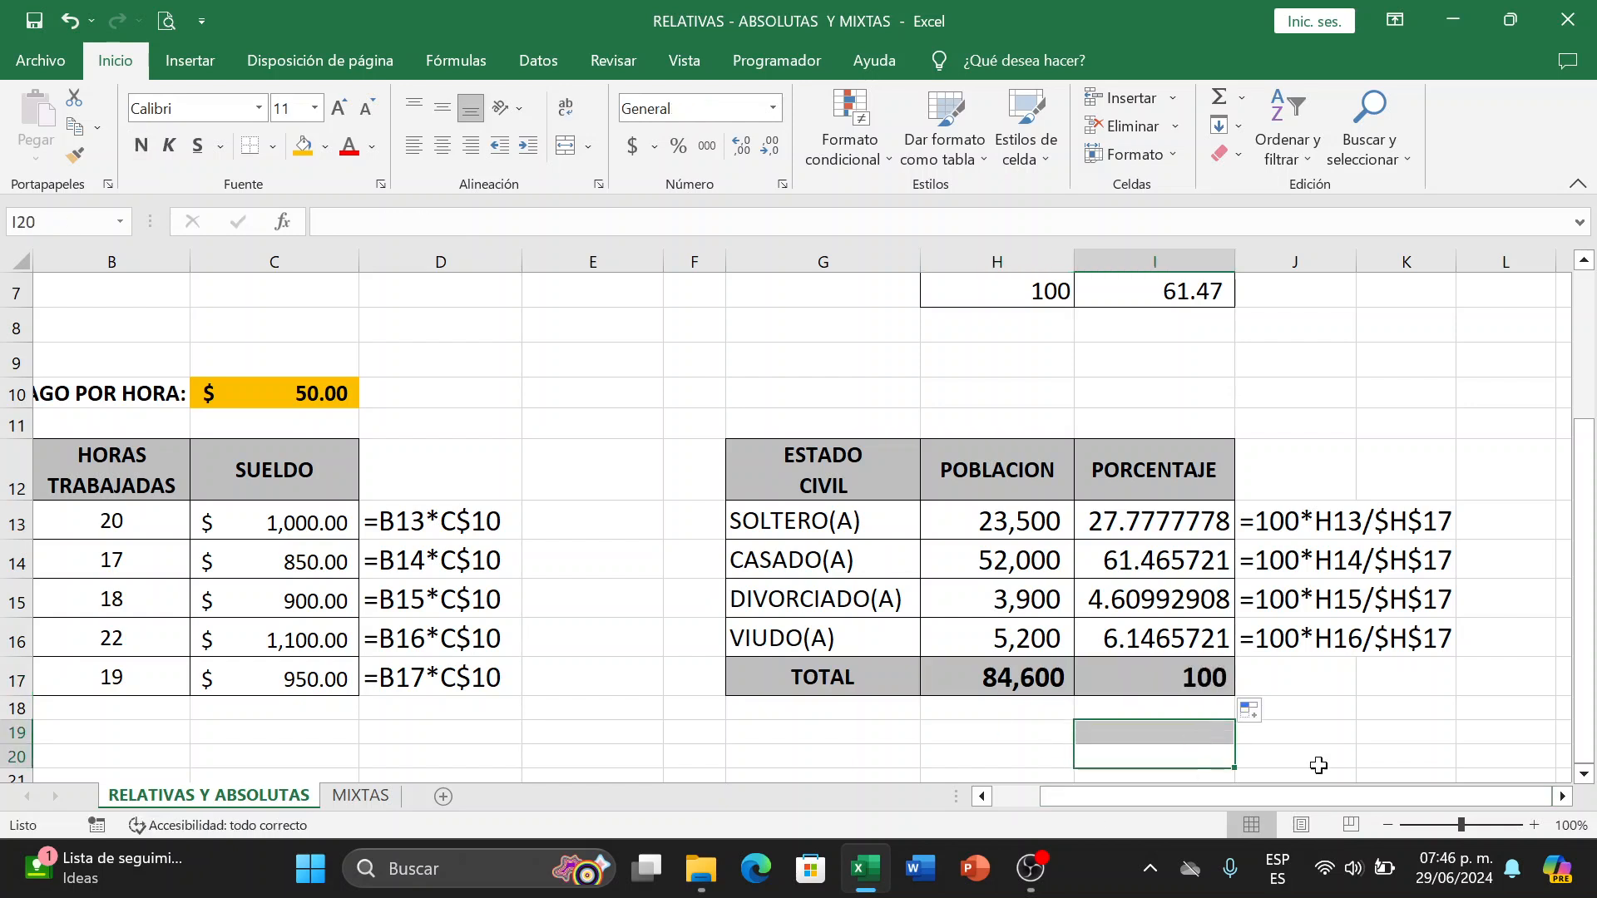
pyautogui.click(1329, 715)
pyautogui.click(1160, 680)
pyautogui.press('F2')
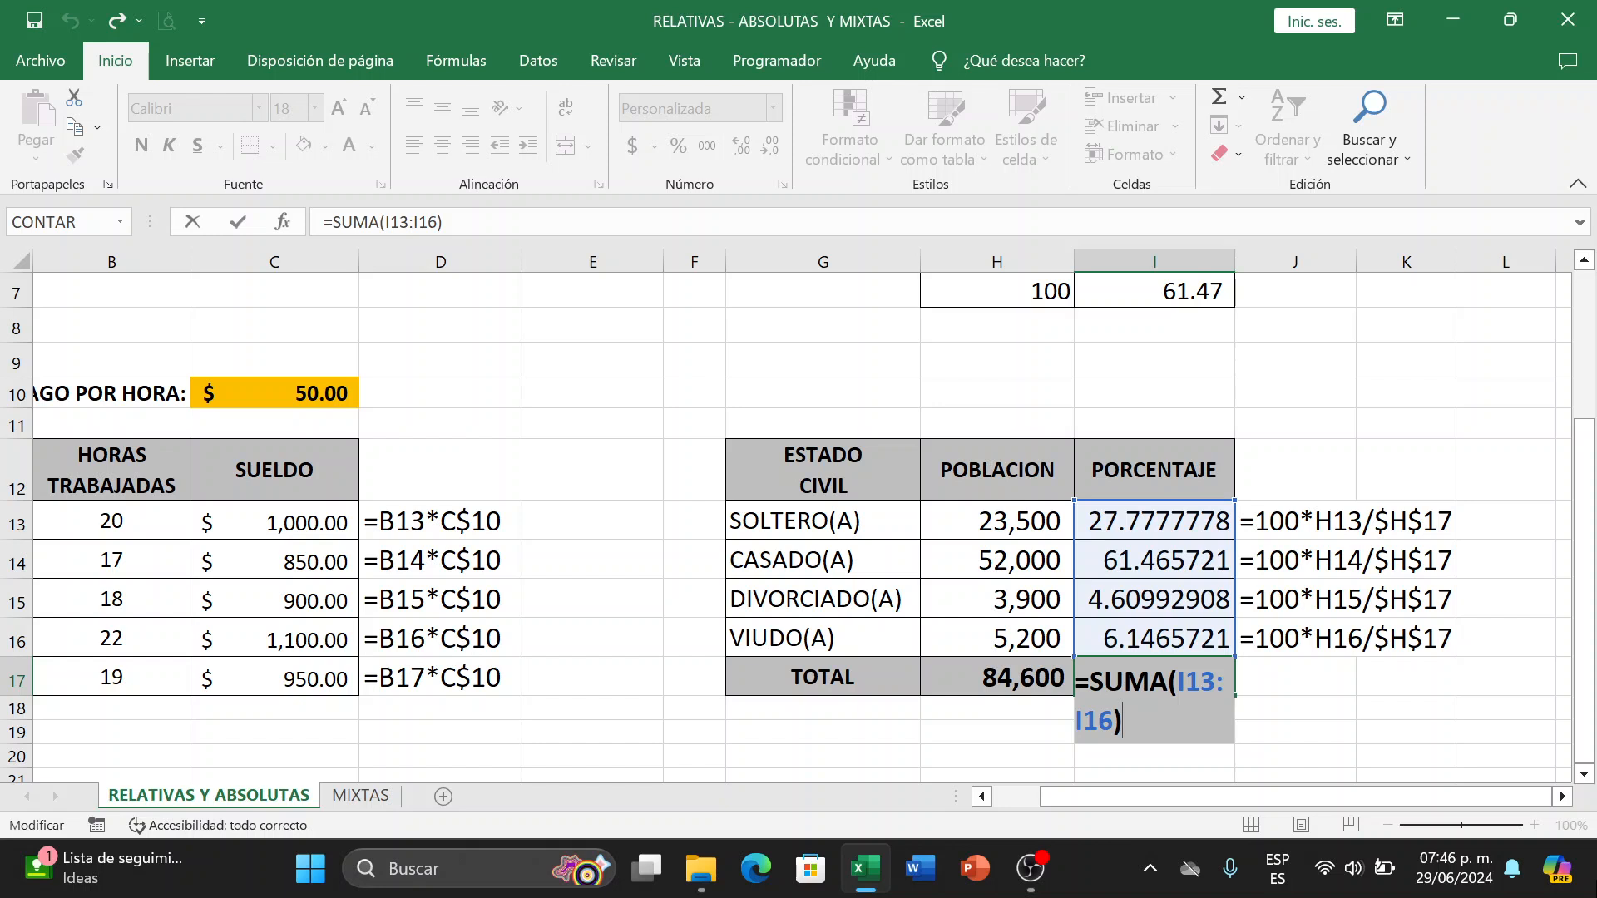
# Leave the copied total formula and open the MIXTAS sheet at its multiplication table.
pyautogui.click(1342, 728)
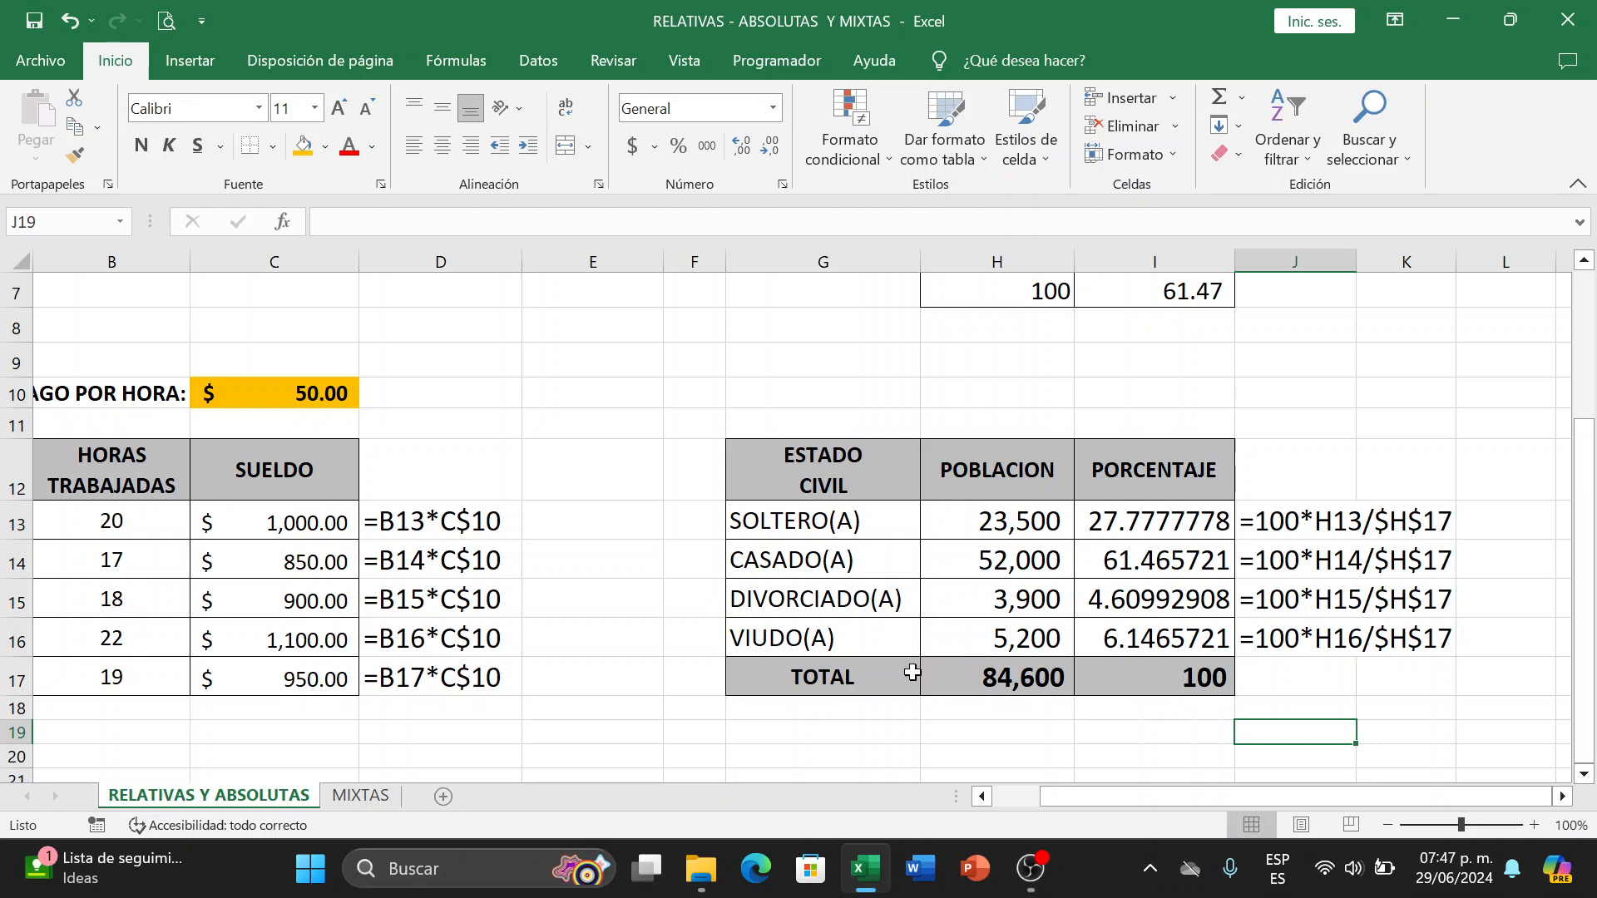
pyautogui.click(360, 797)
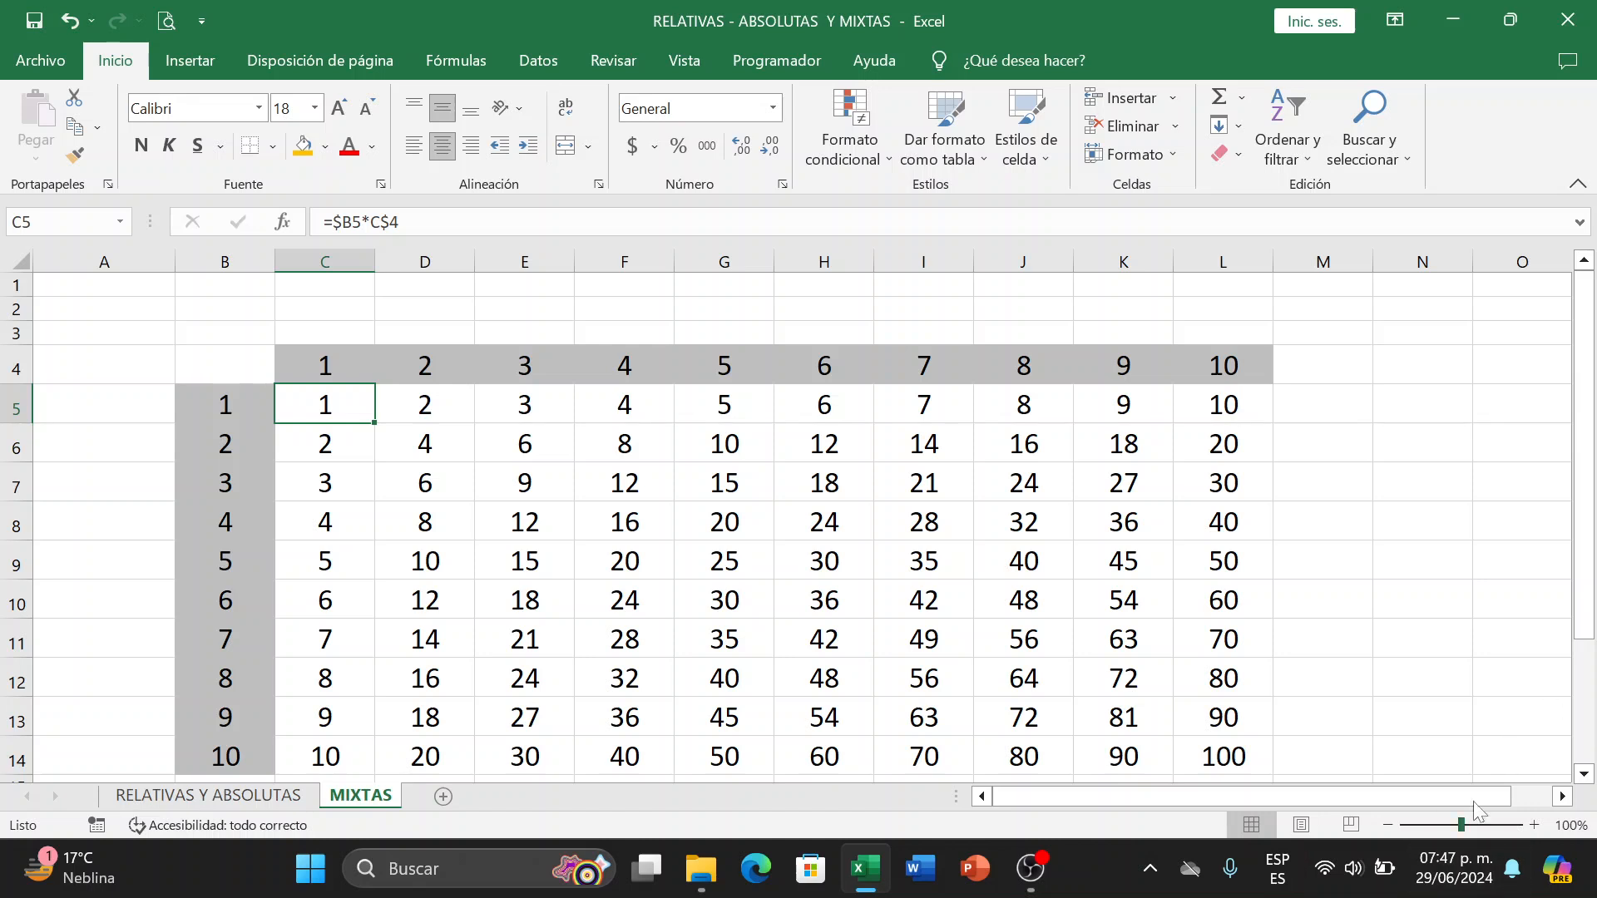
pyautogui.click(1584, 773)
pyautogui.click(1584, 774)
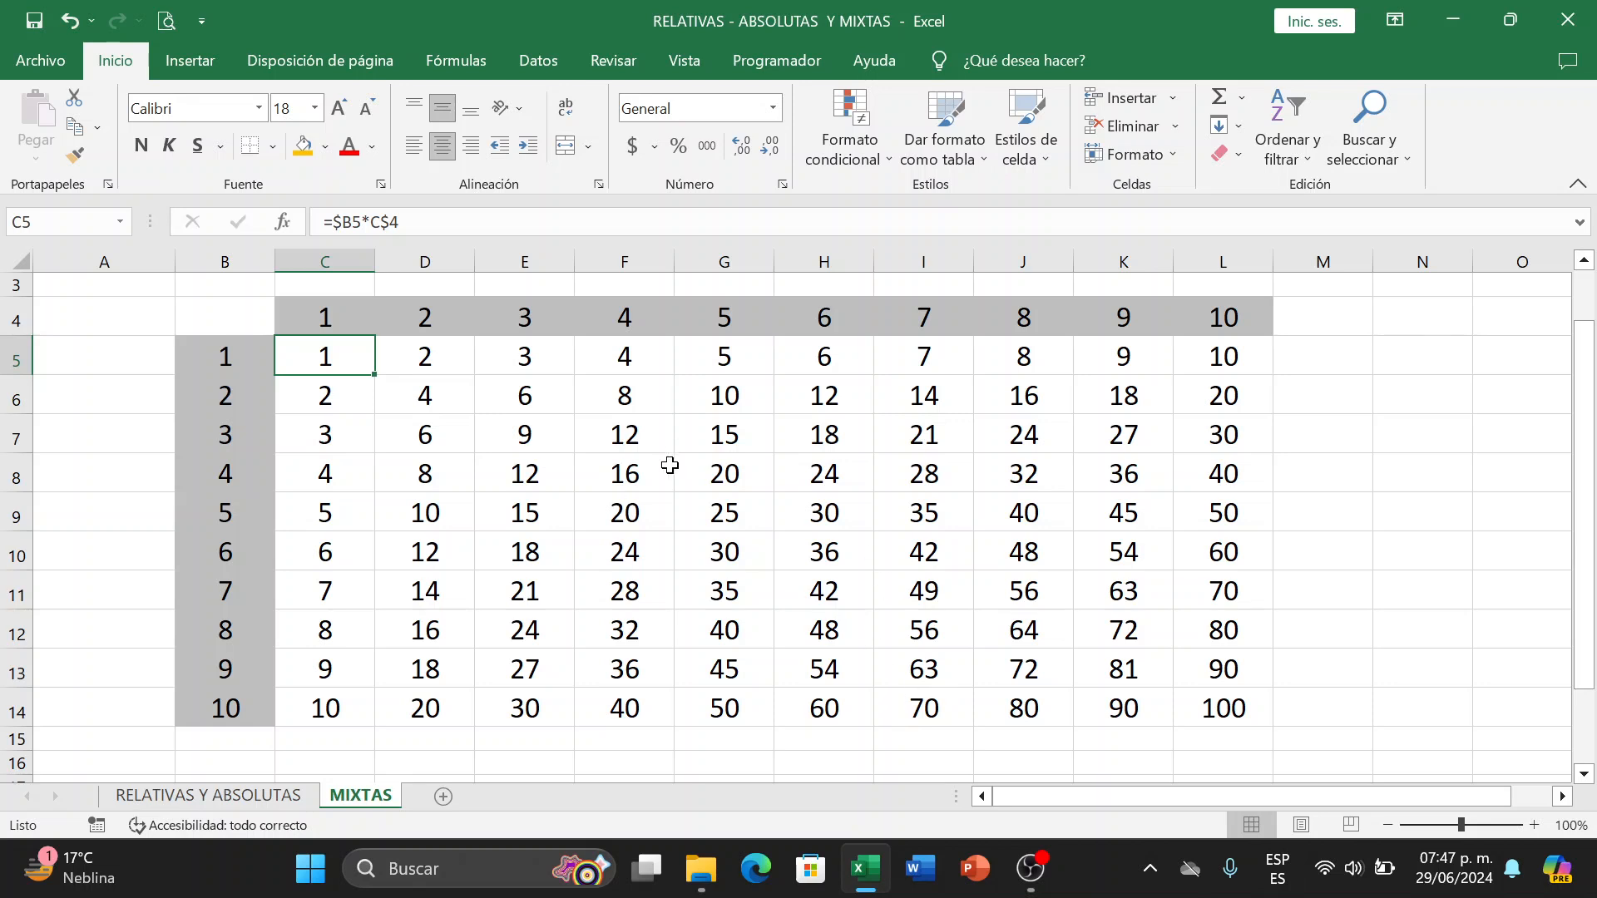
# Highlight the crossing rows and columns for 4×9, 6×8 and 10×10 to examine their products in the multiplication table.
pyautogui.click(22, 474)
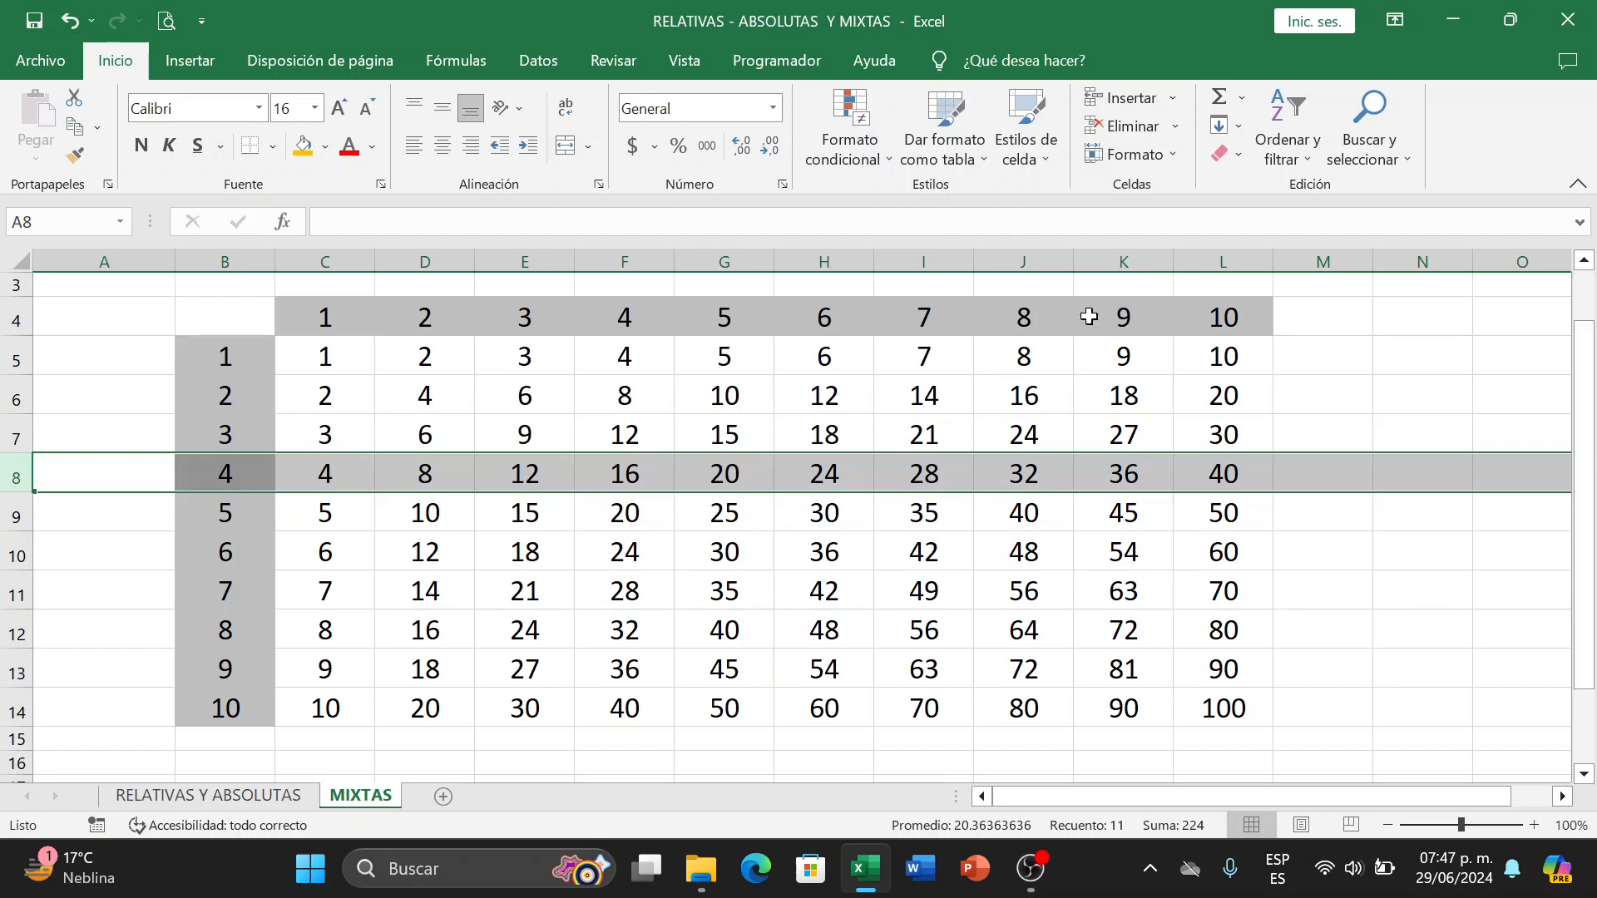
pyautogui.keyDown('ctrl'); pyautogui.click(1125, 260); pyautogui.keyUp('ctrl')
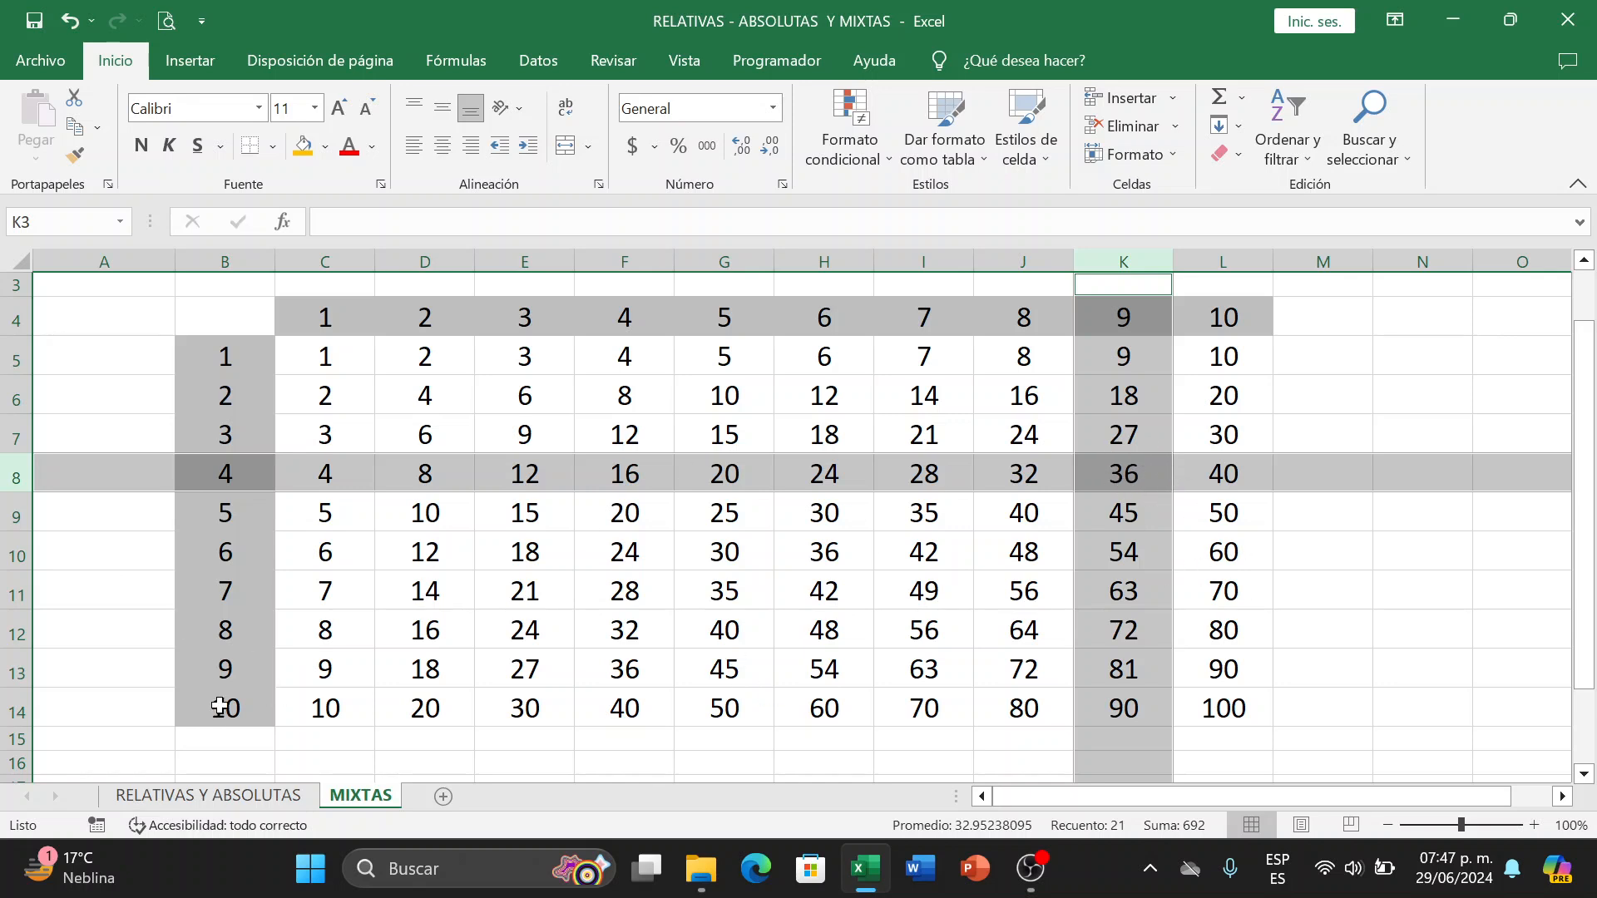
pyautogui.click(9, 557)
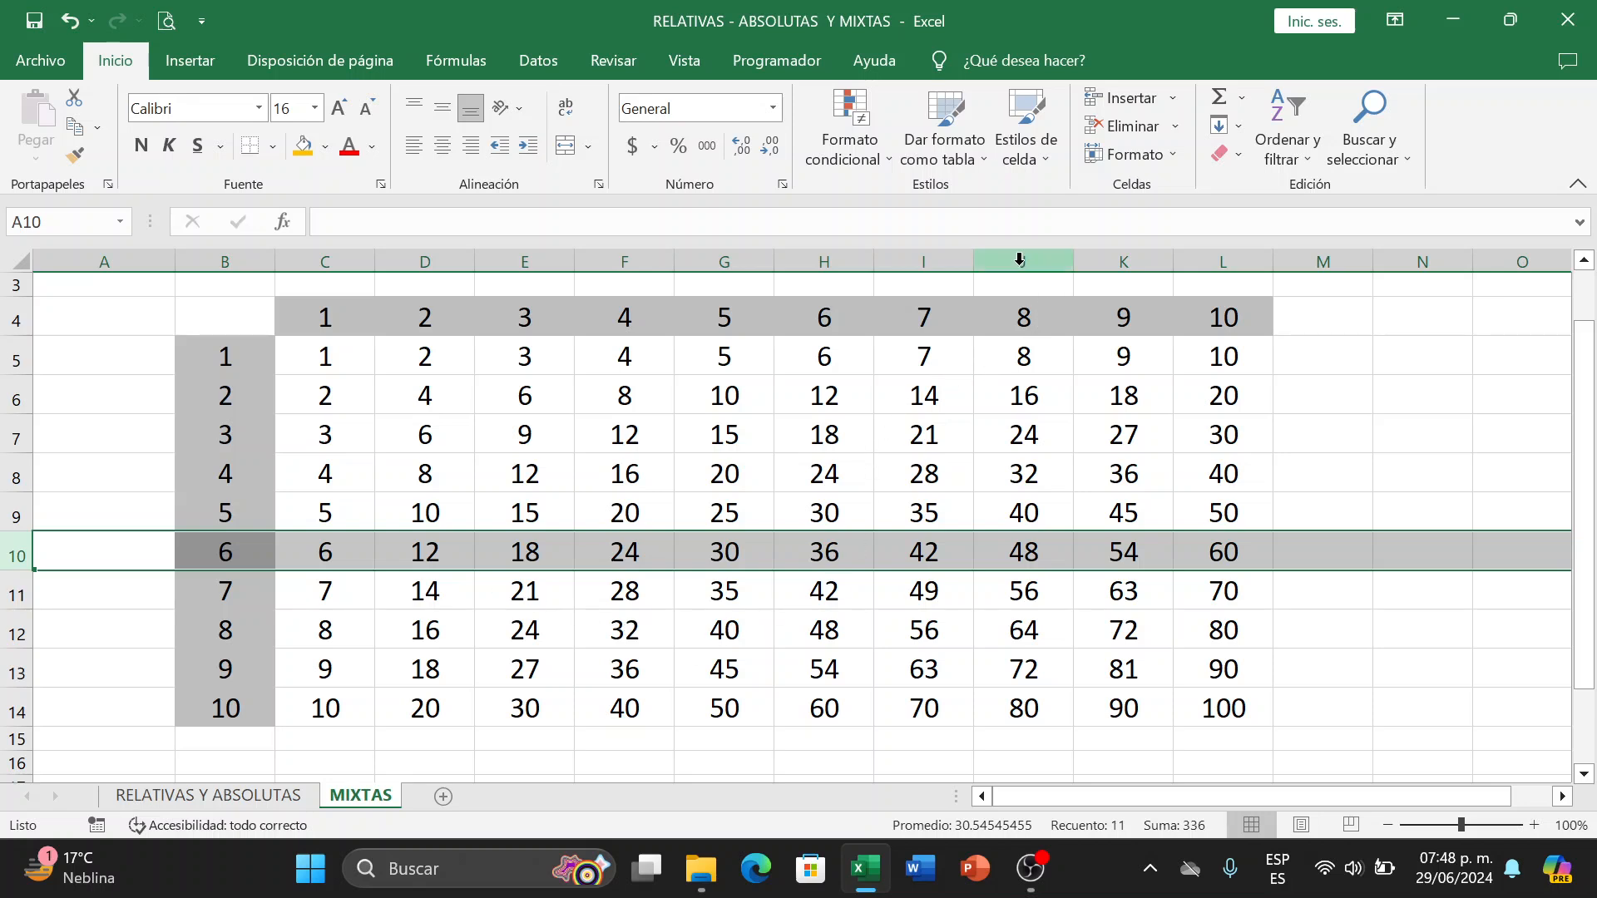
pyautogui.keyDown('ctrl'); pyautogui.click(1021, 263); pyautogui.keyUp('ctrl')
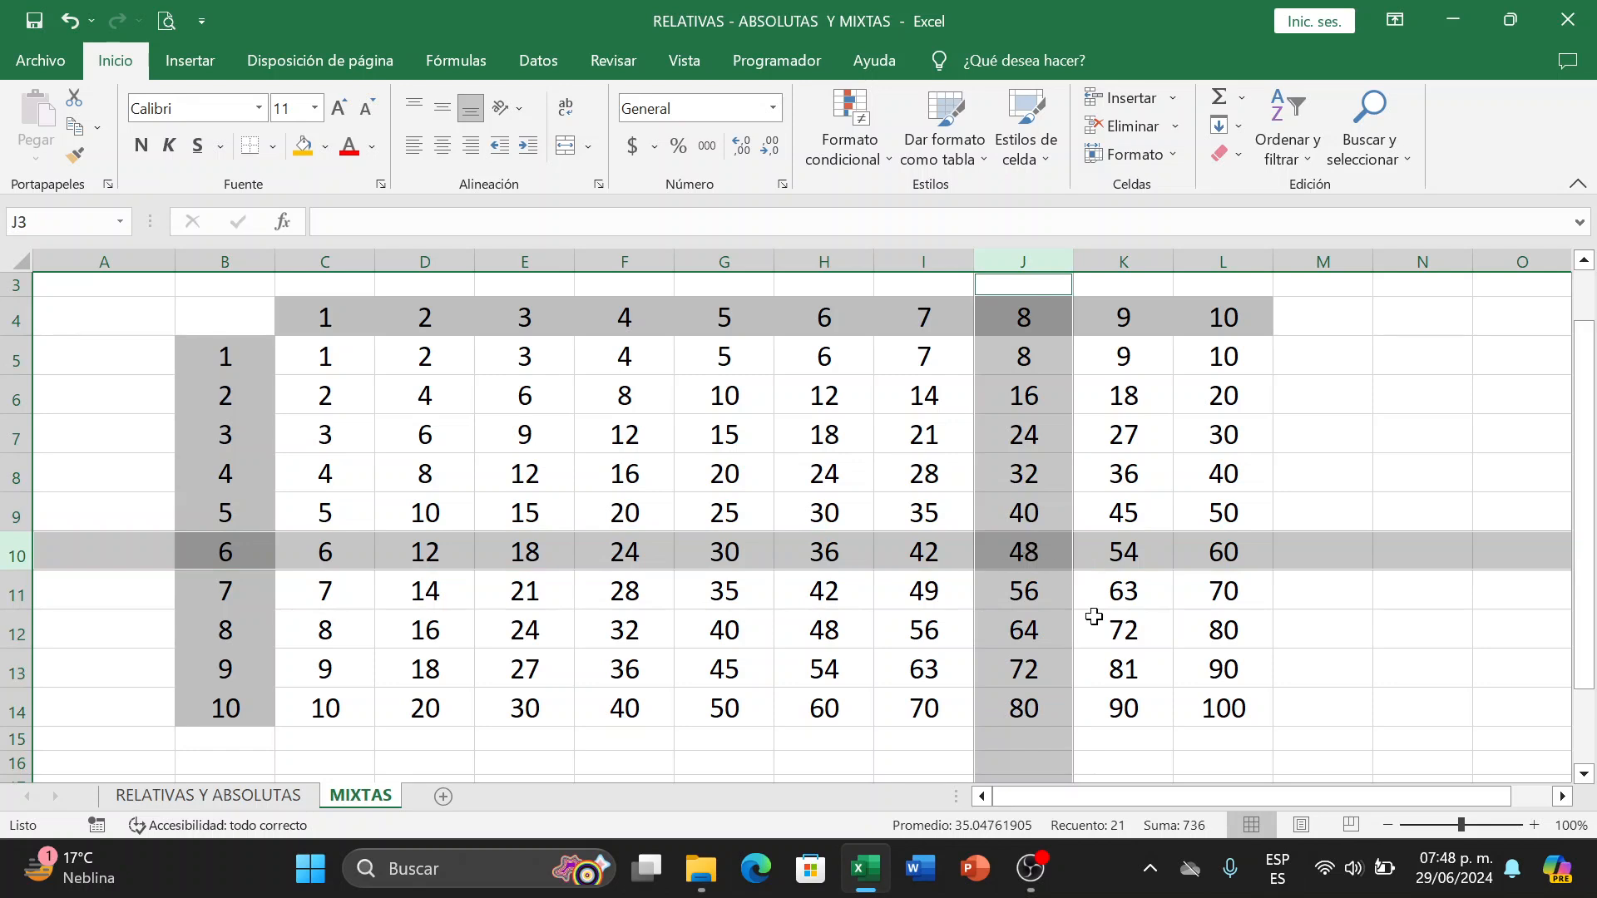
pyautogui.click(1404, 693)
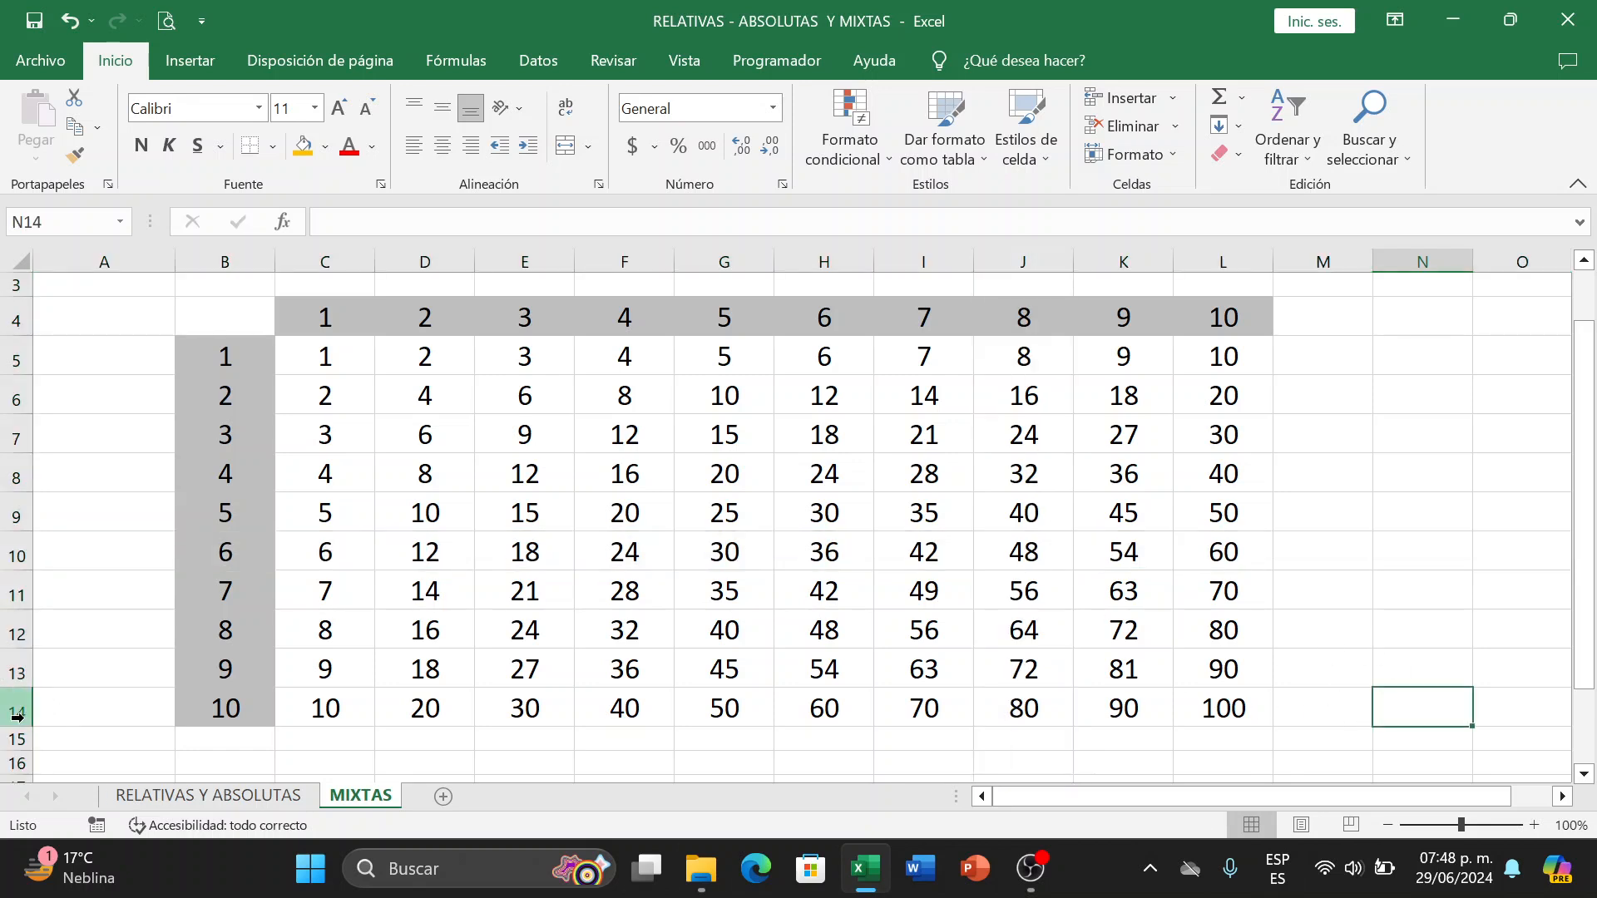
pyautogui.click(17, 713)
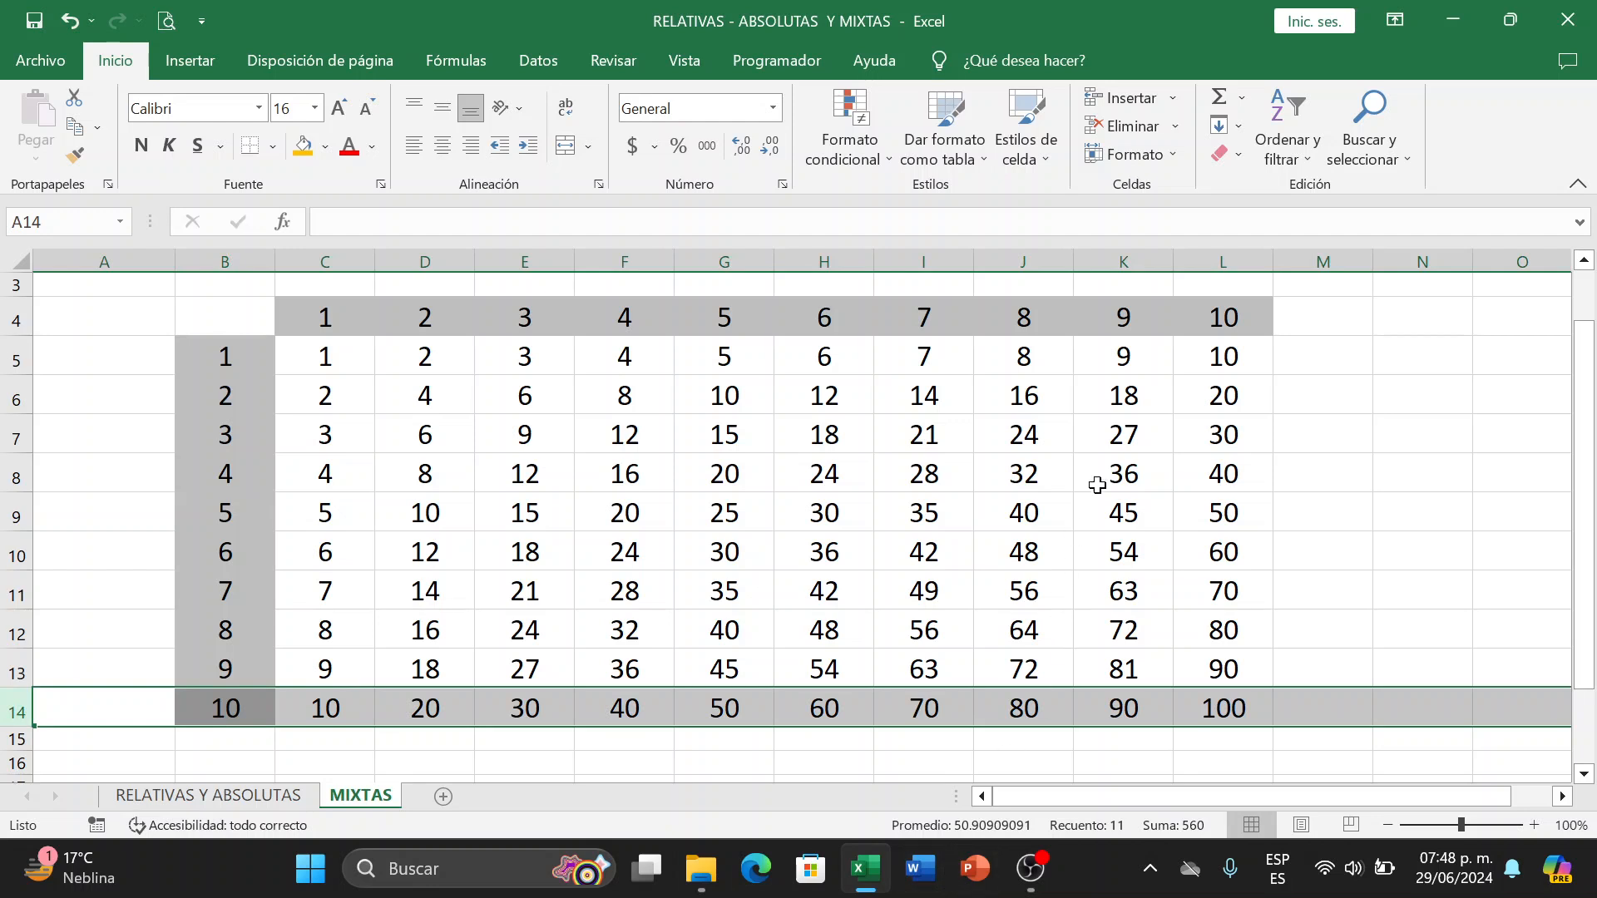
pyautogui.keyDown('ctrl'); pyautogui.click(1229, 261); pyautogui.keyUp('ctrl')
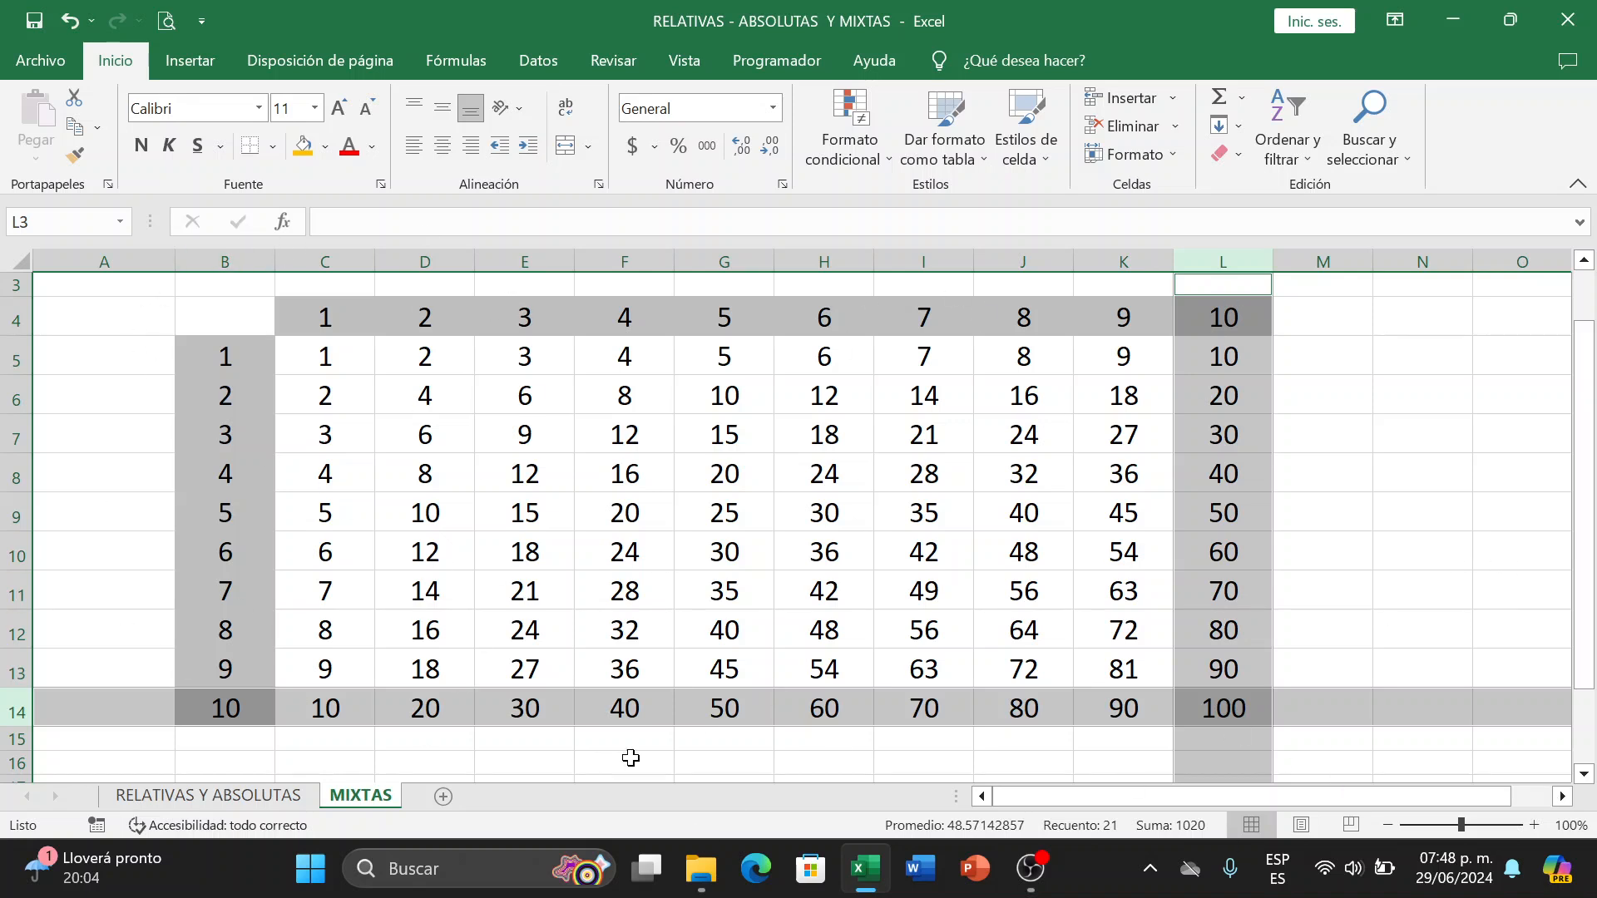
pyautogui.click(1418, 549)
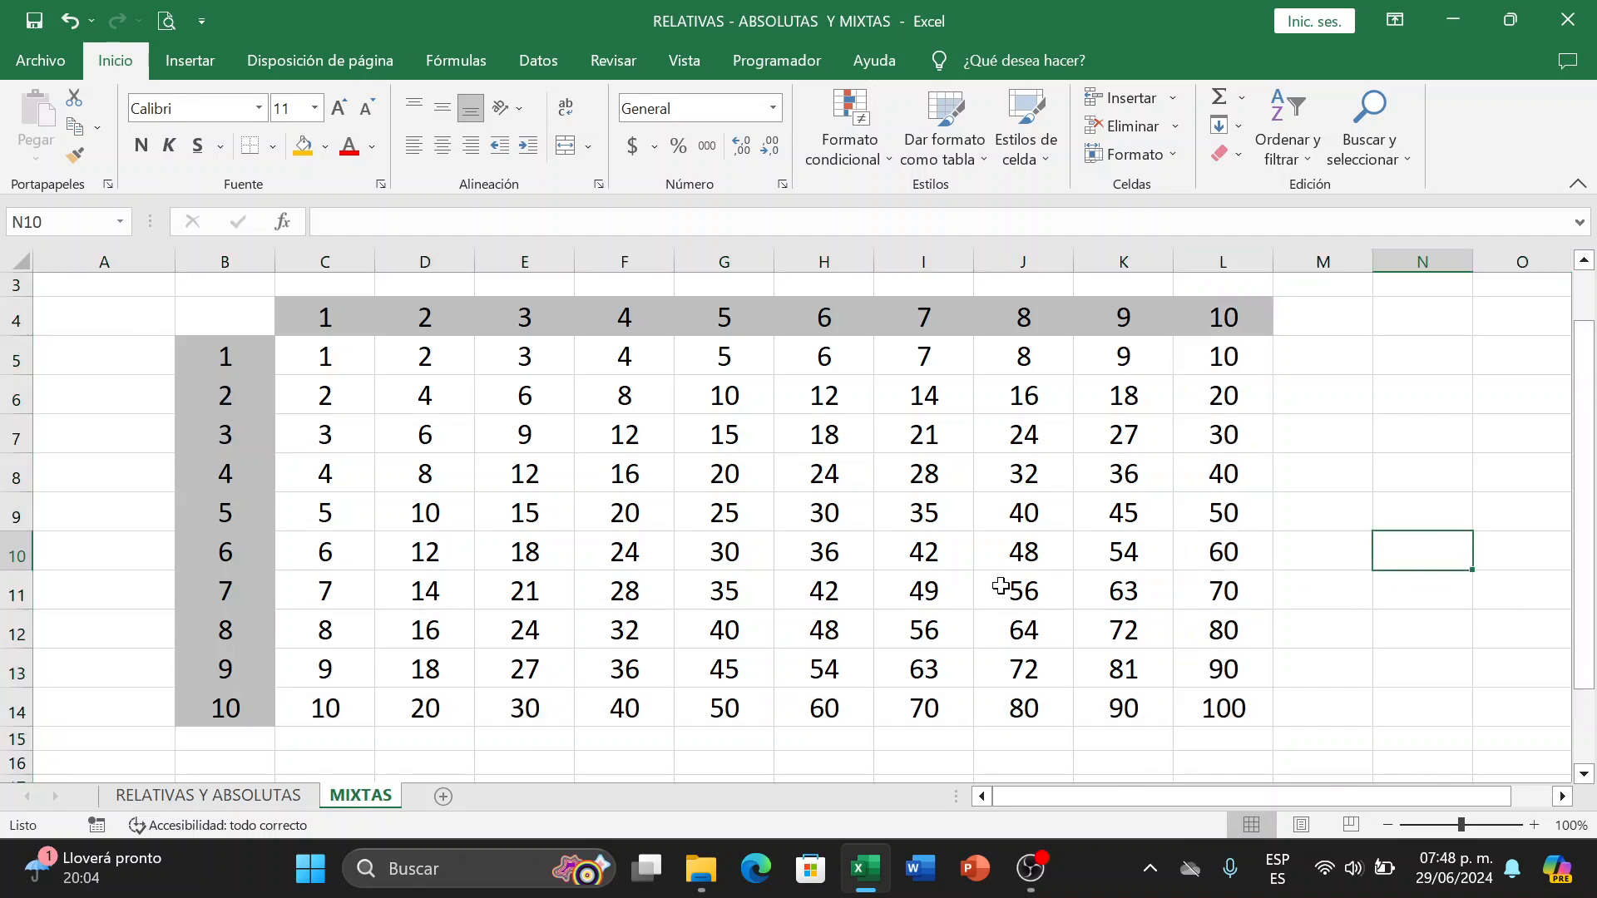
# Clear all products in C5:L14, keeping the 1 to 10 headers in row 4 and column B.
pyautogui.moveTo(335, 367); pyautogui.dragTo(1196, 697)
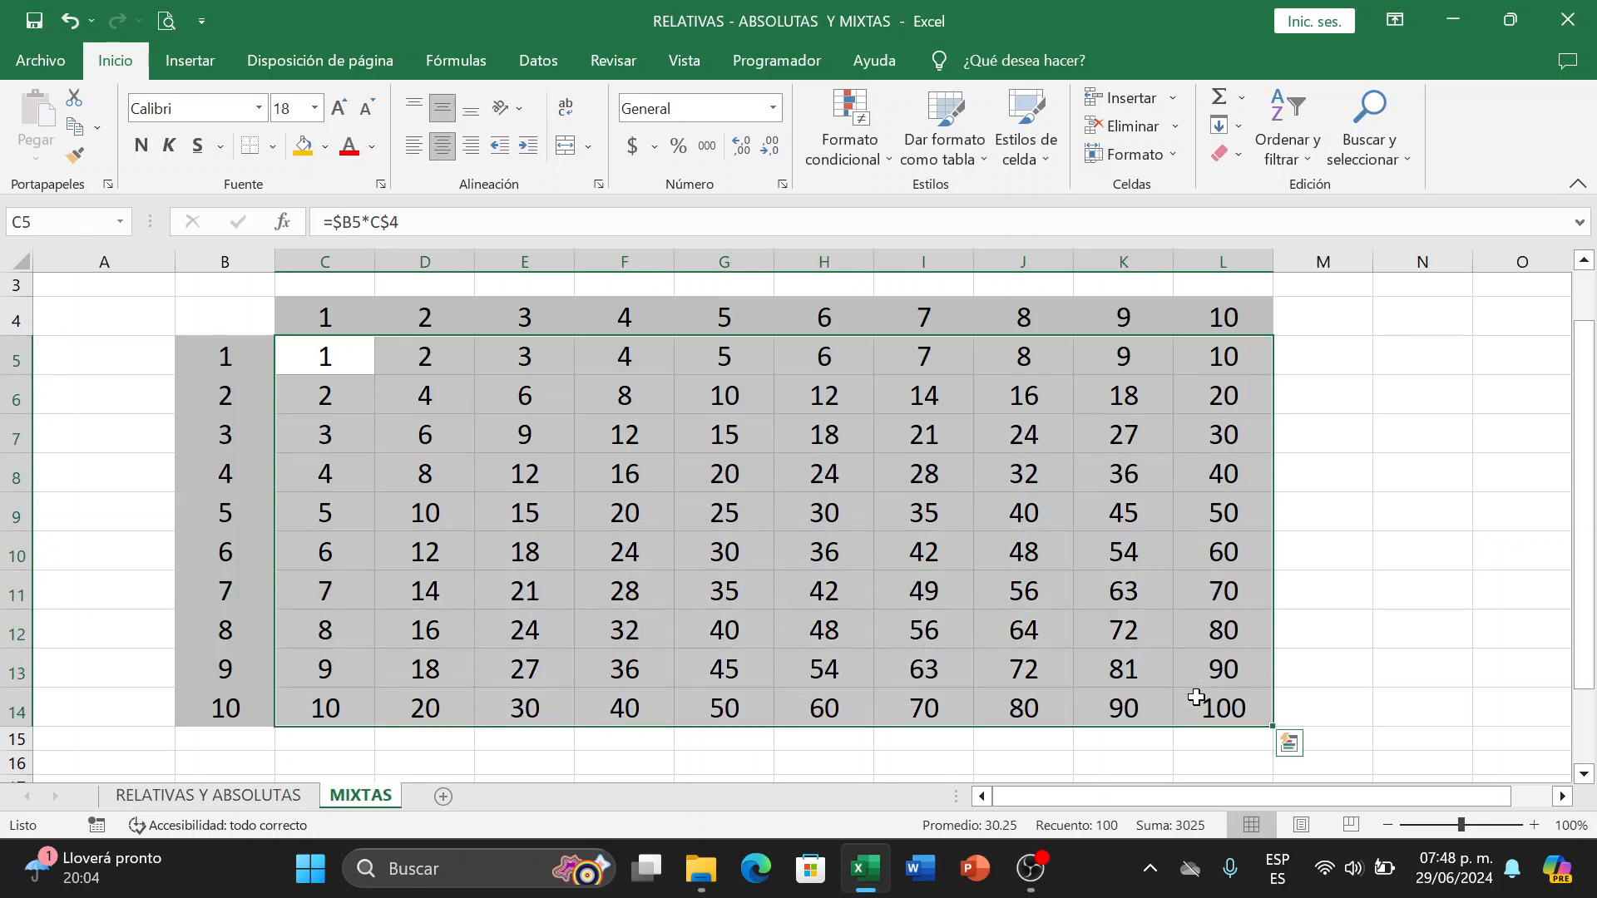
pyautogui.press('Delete')
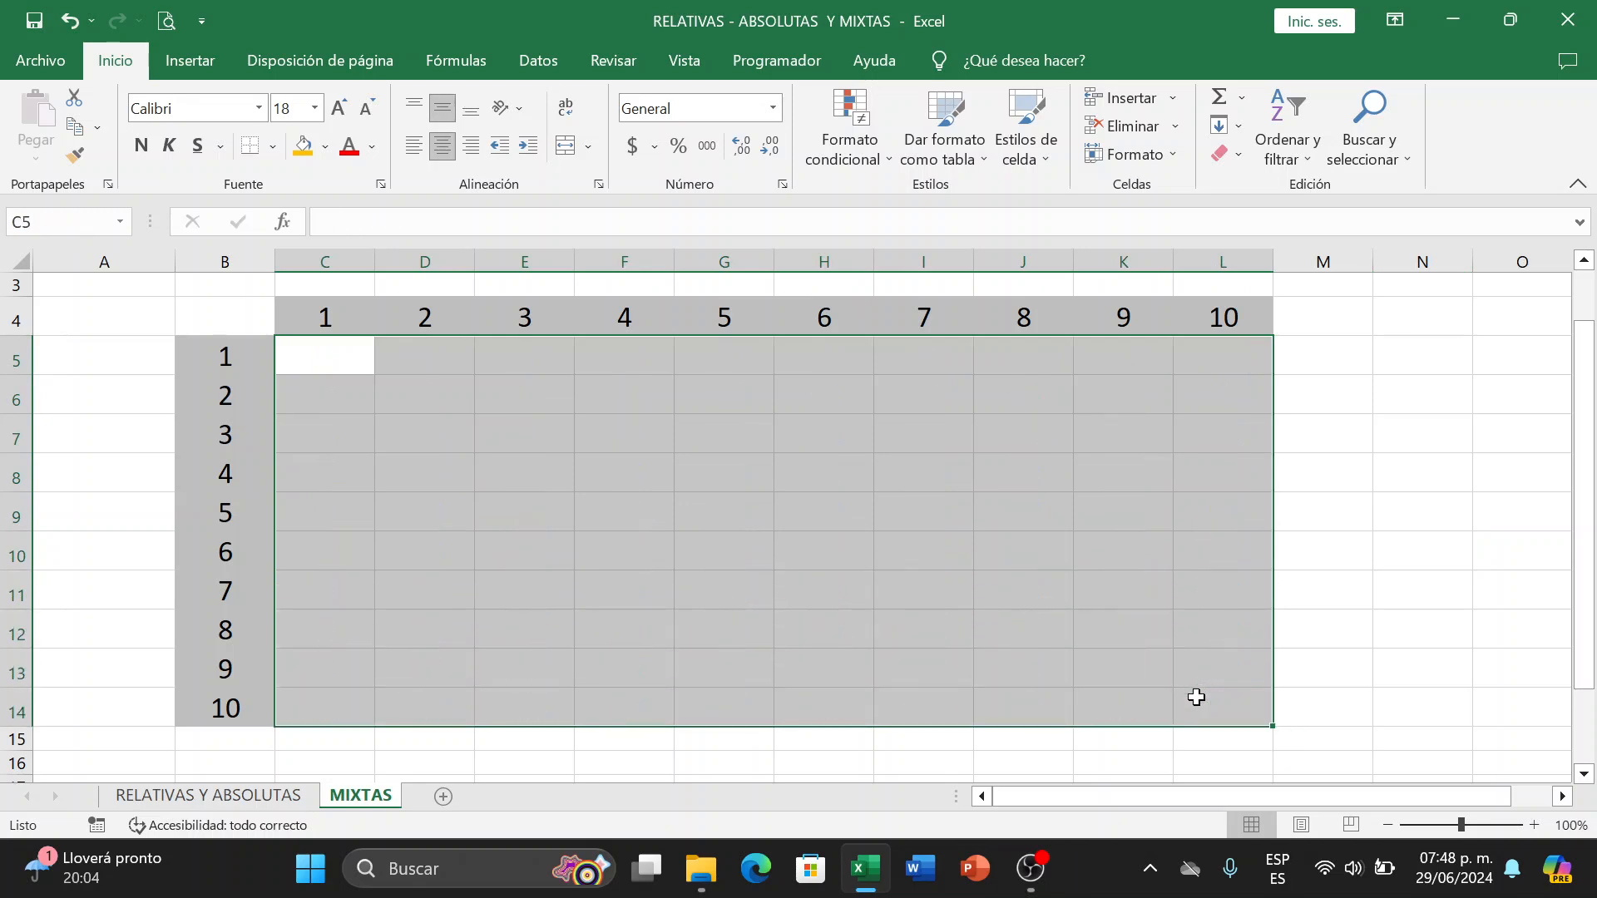
pyautogui.click(361, 497)
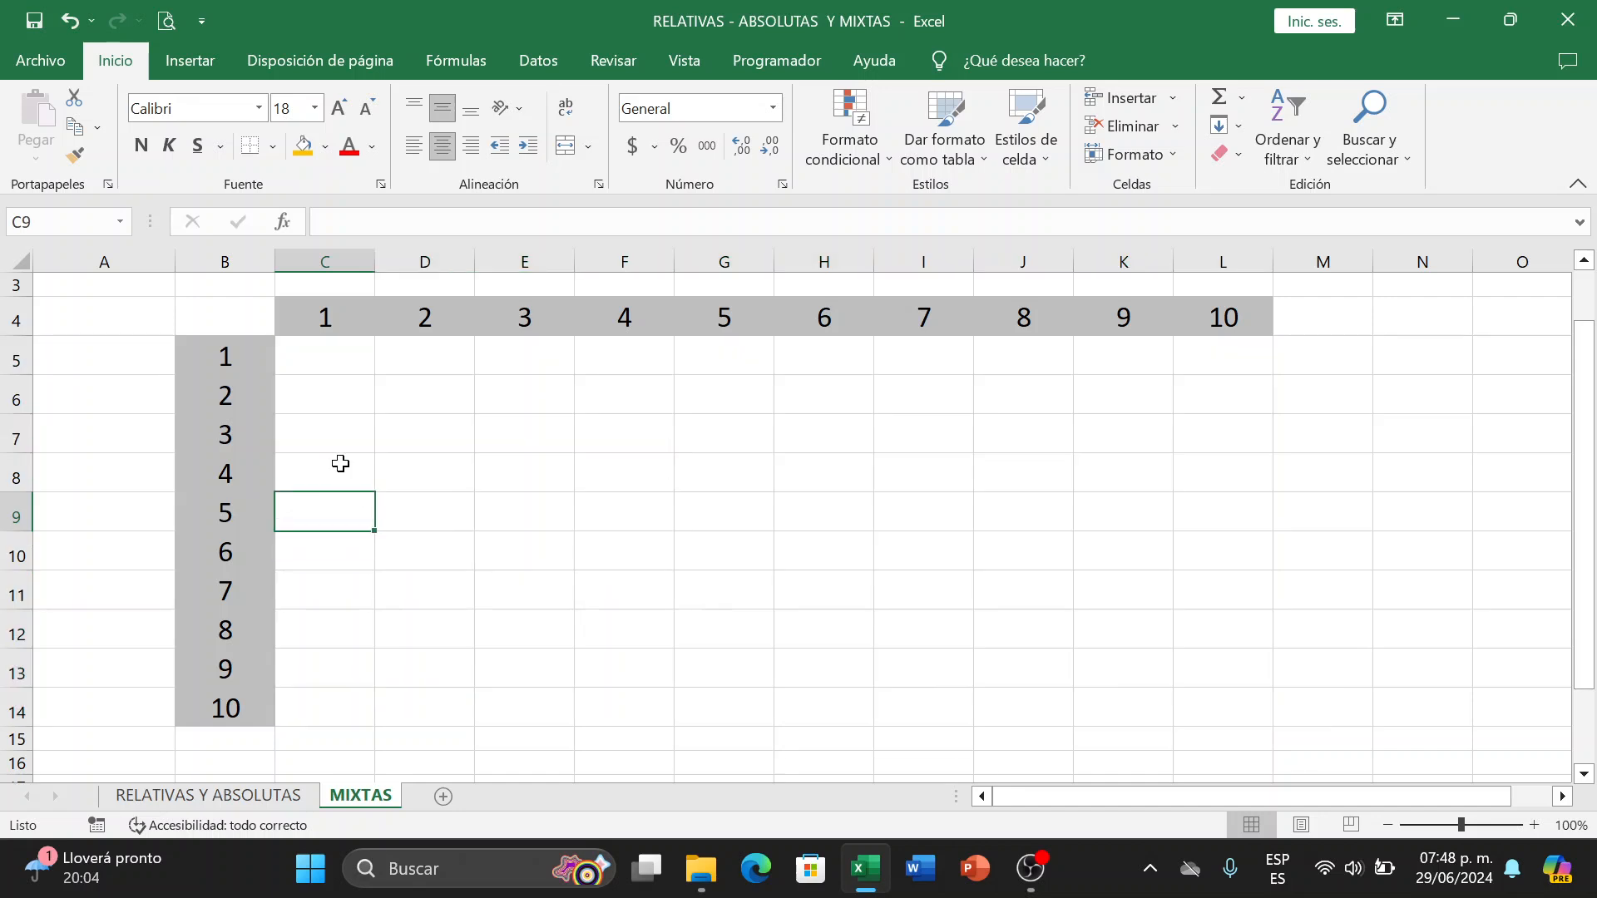
# Enter the relative-reference formula =B5*C4 in C5 to multiply the row header by the column header.
pyautogui.click(302, 351)
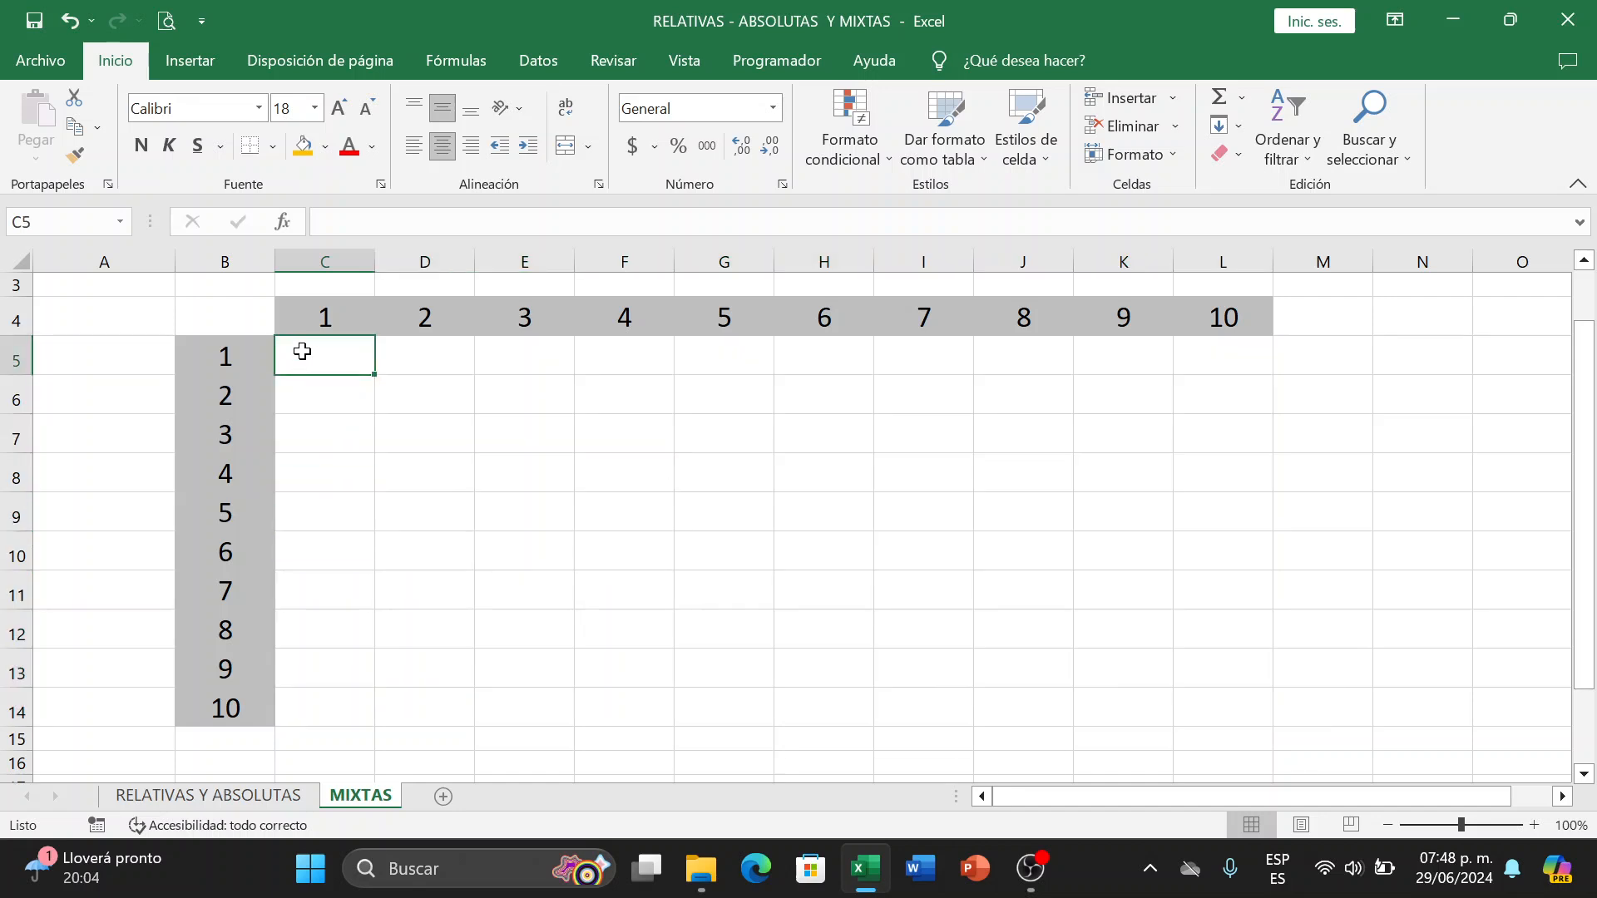
pyautogui.write('=')
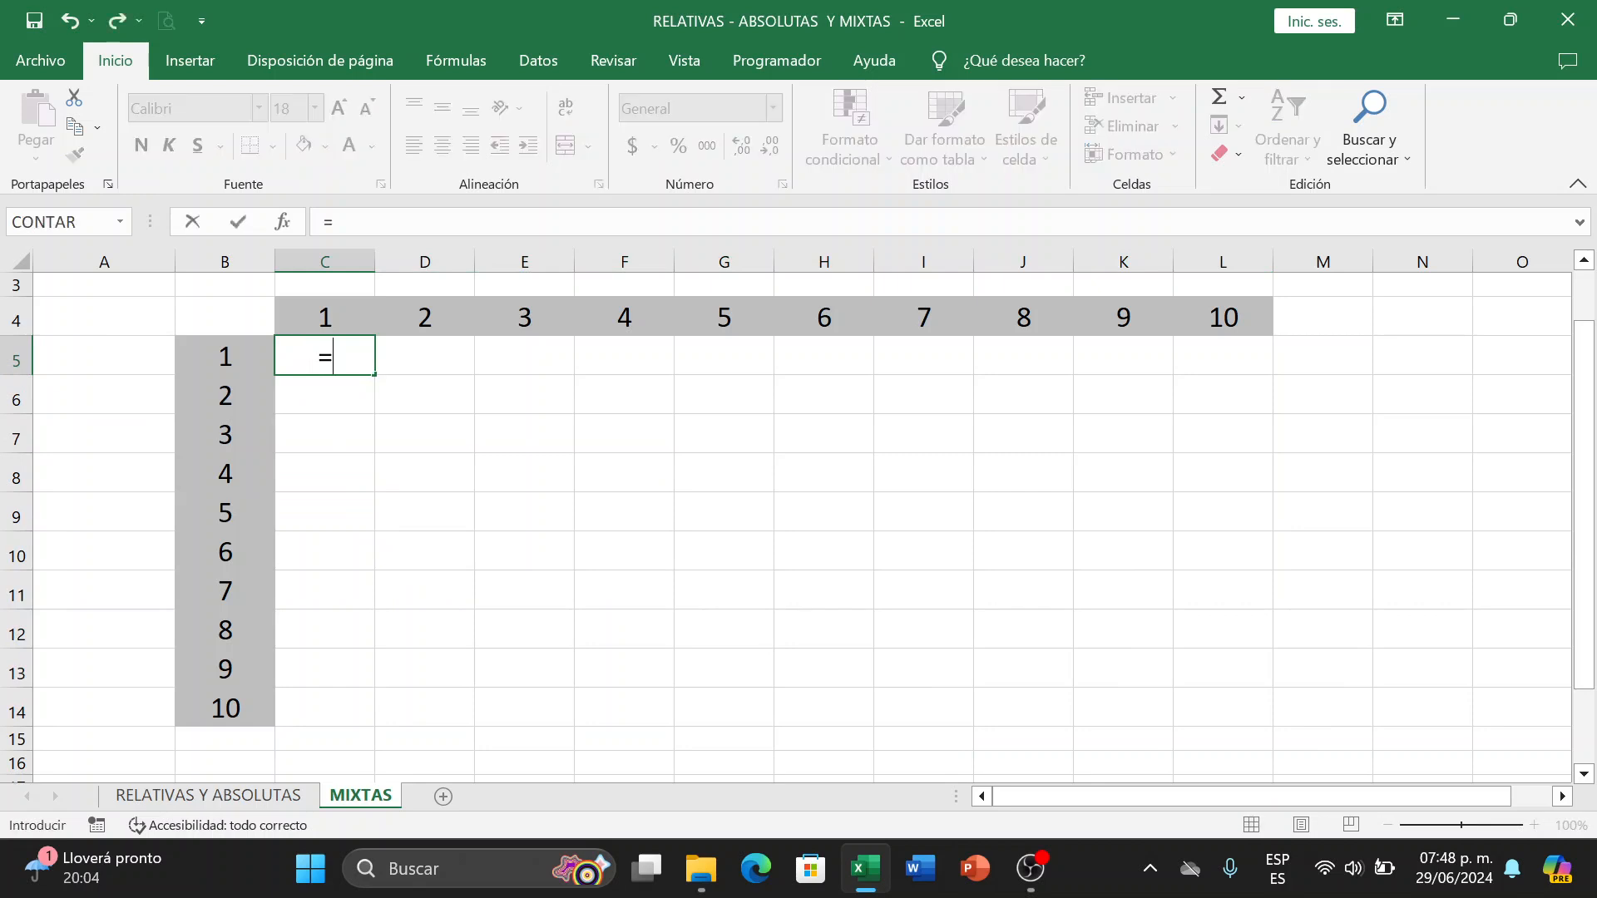
pyautogui.click(217, 355)
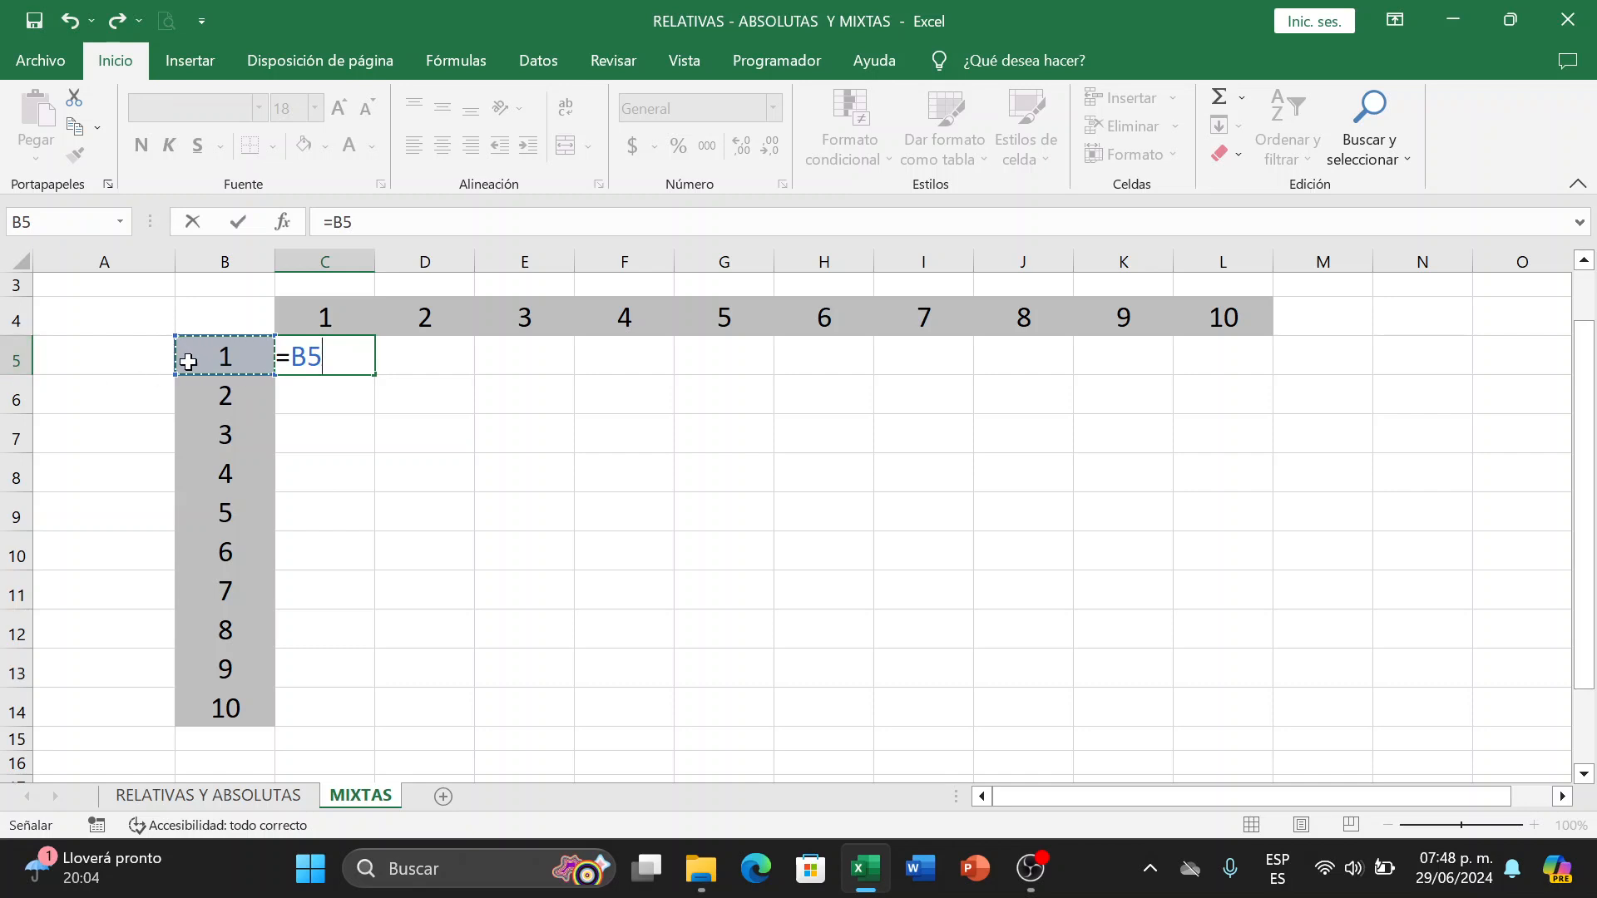
pyautogui.write('*')
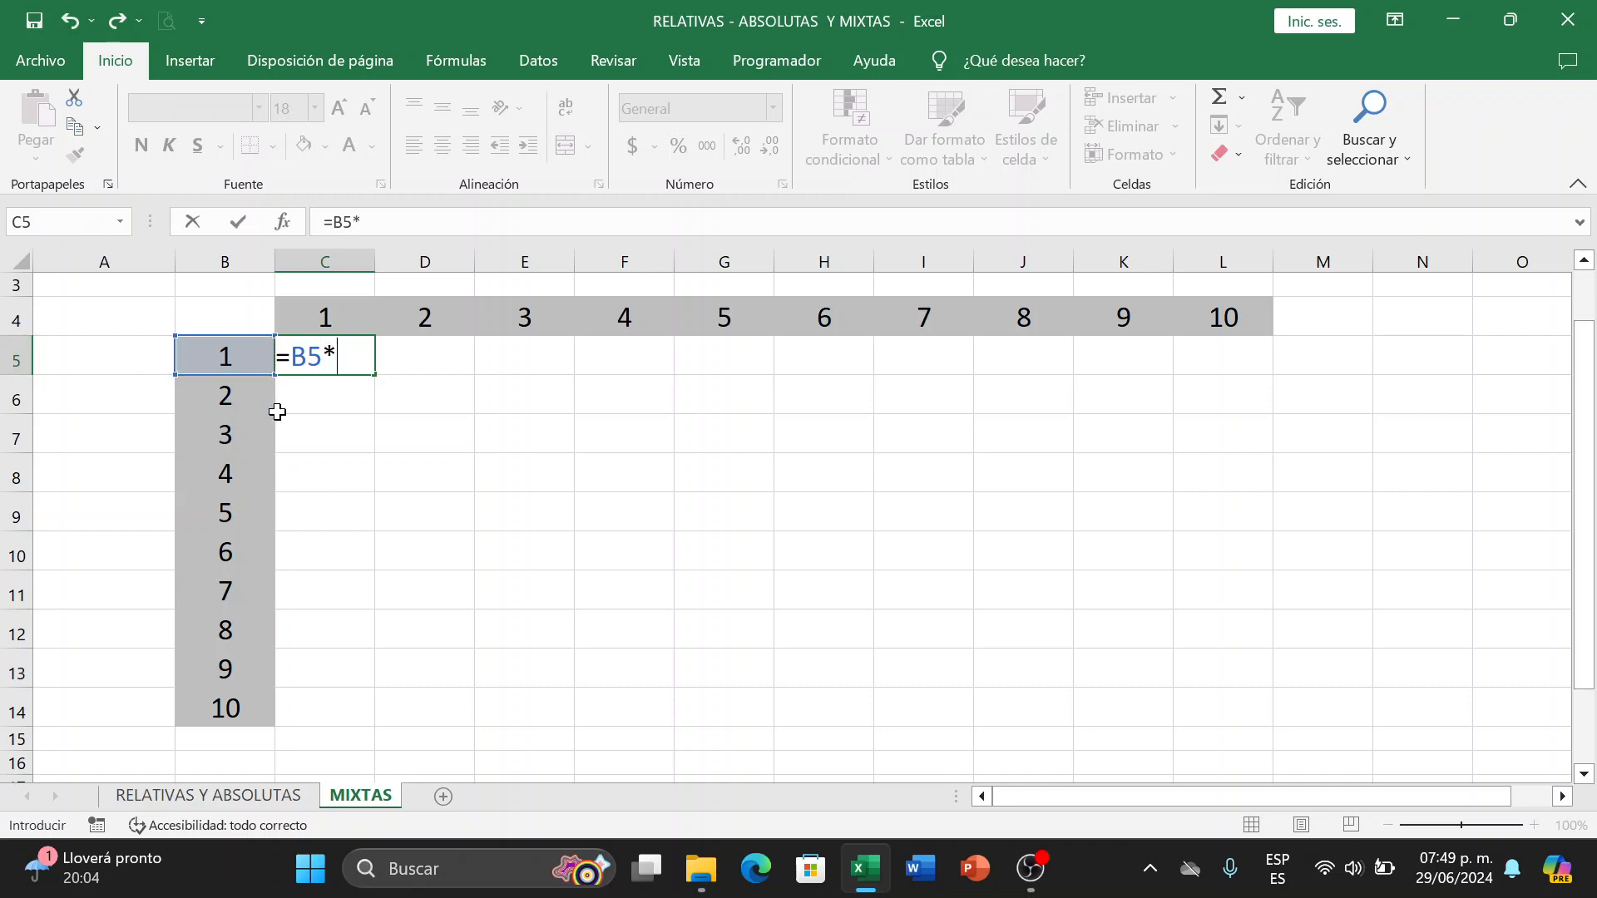
pyautogui.click(330, 319)
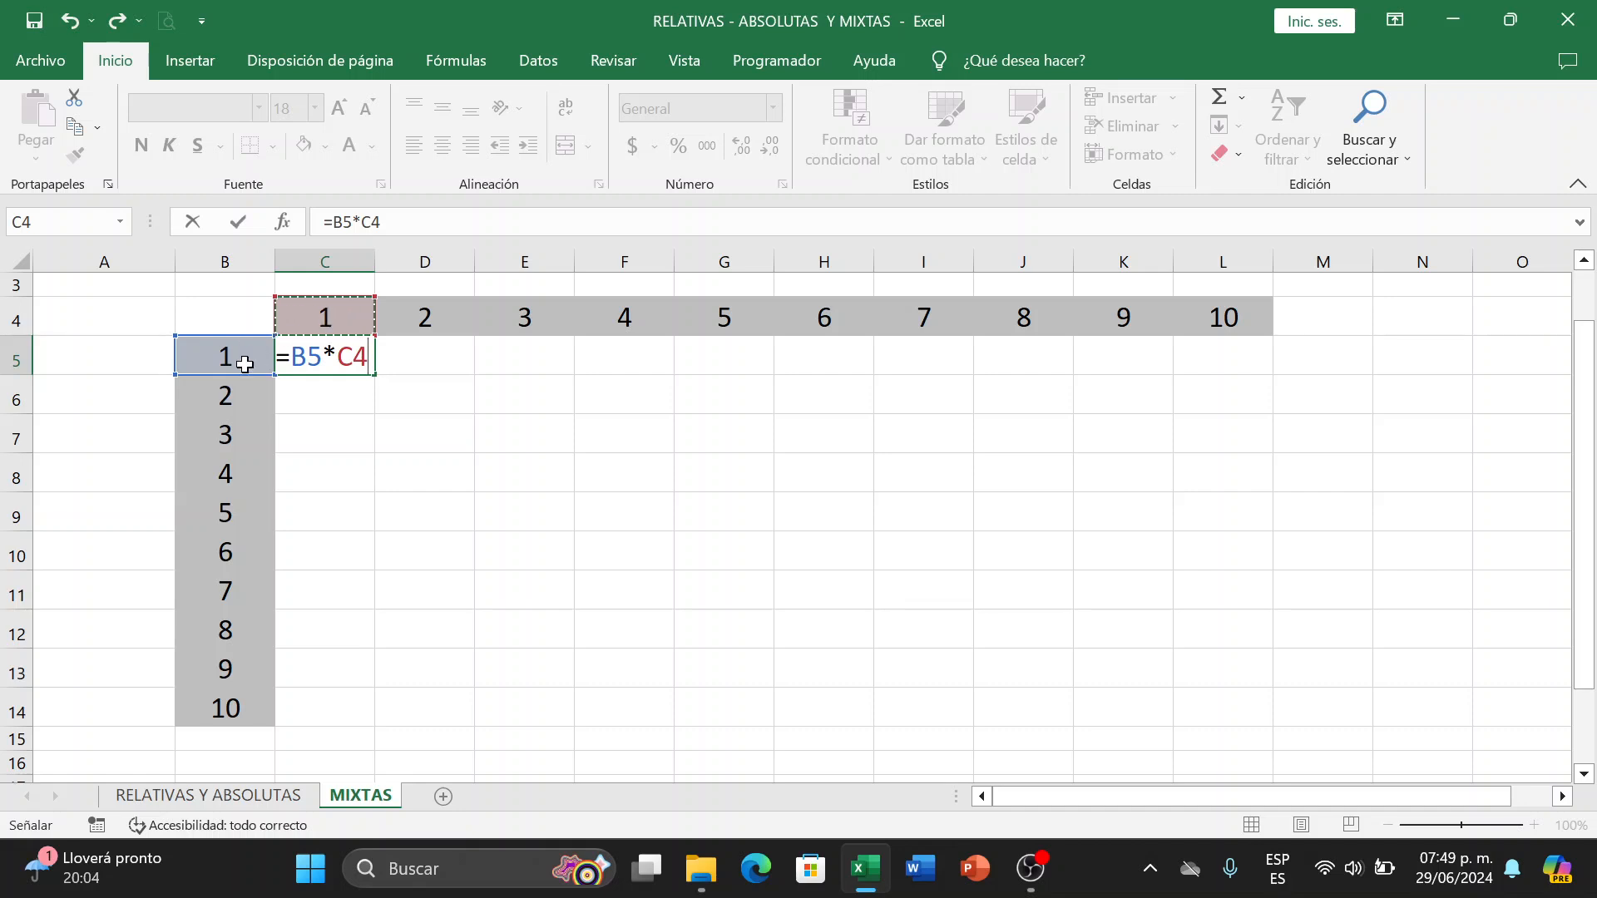
pyautogui.press('Return')
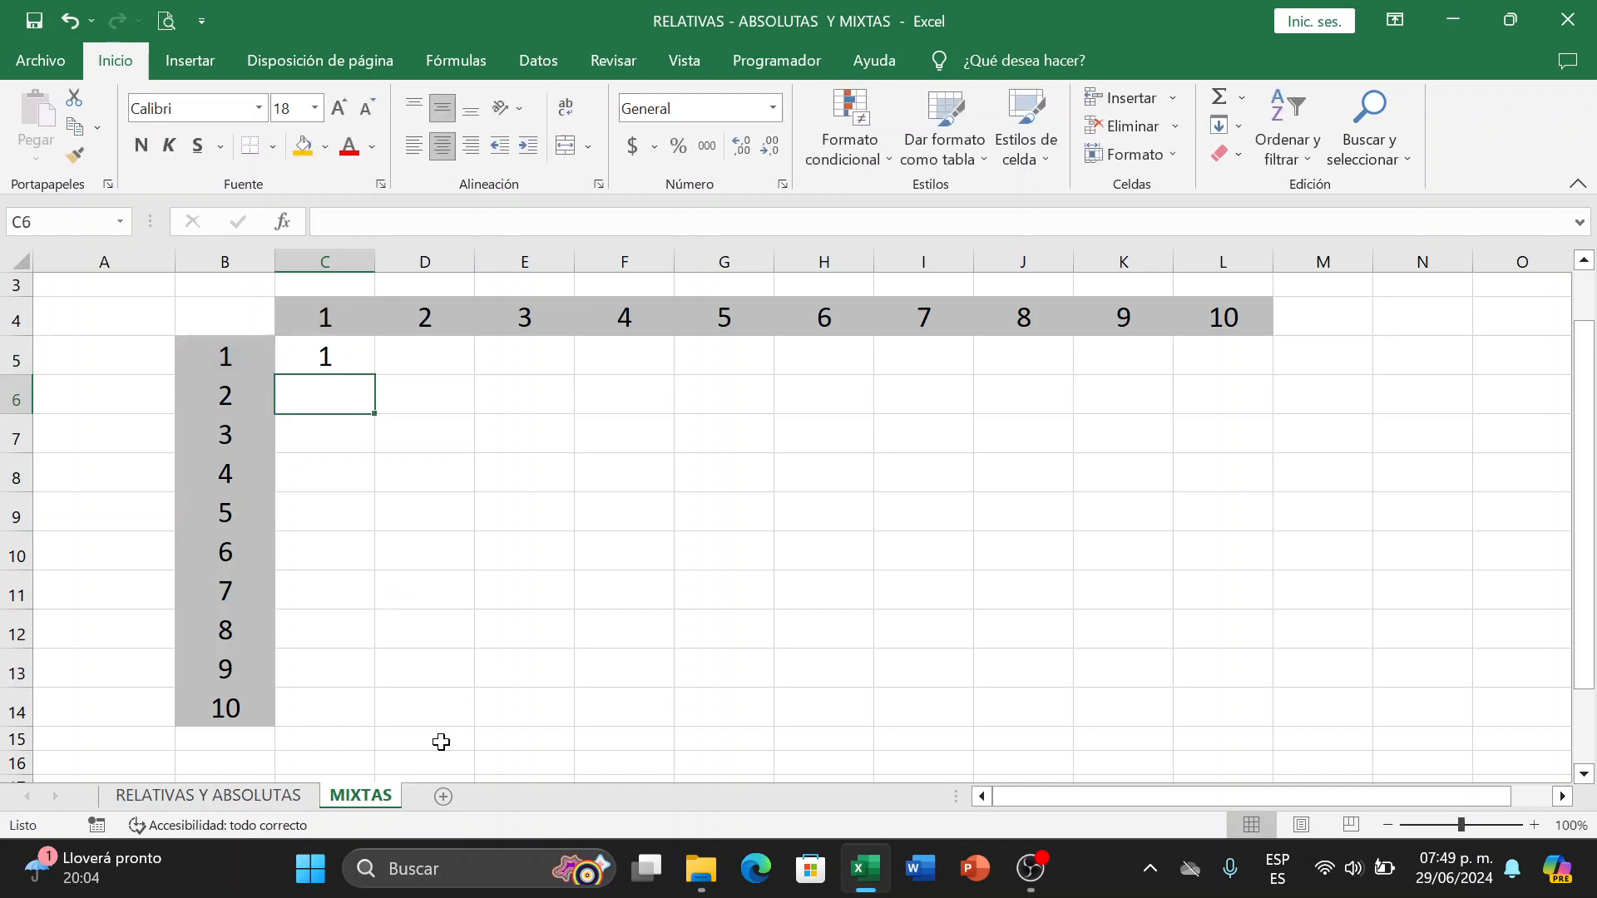
# Fill the relative formula from C5 down to C14.
pyautogui.click(322, 356)
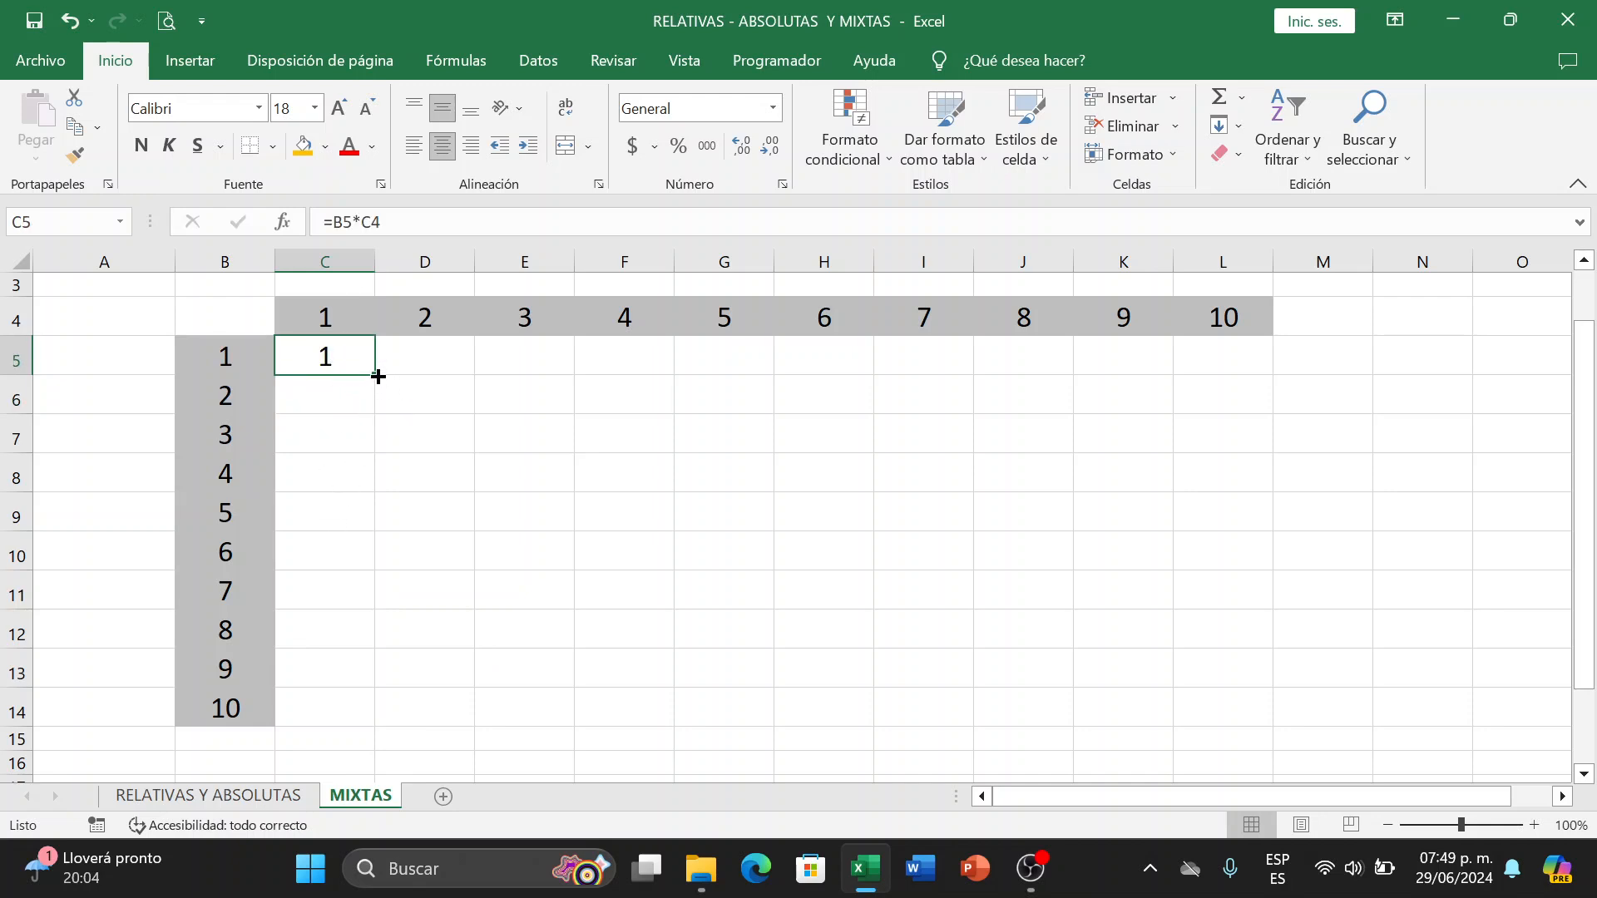
pyautogui.moveTo(375, 375); pyautogui.dragTo(355, 722)
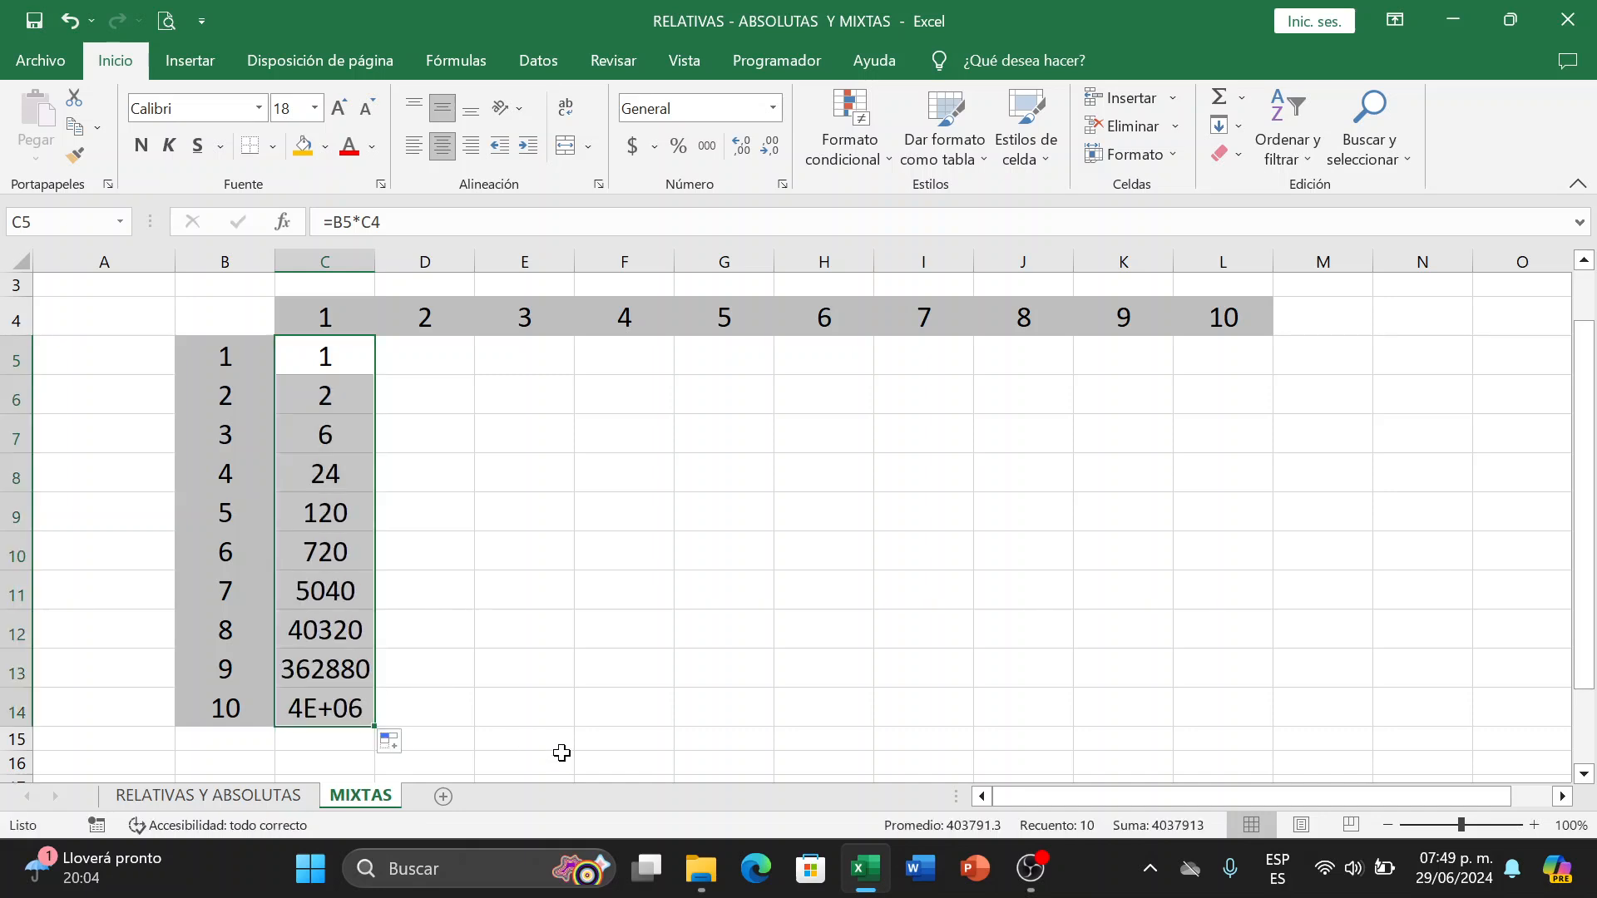
pyautogui.click(494, 636)
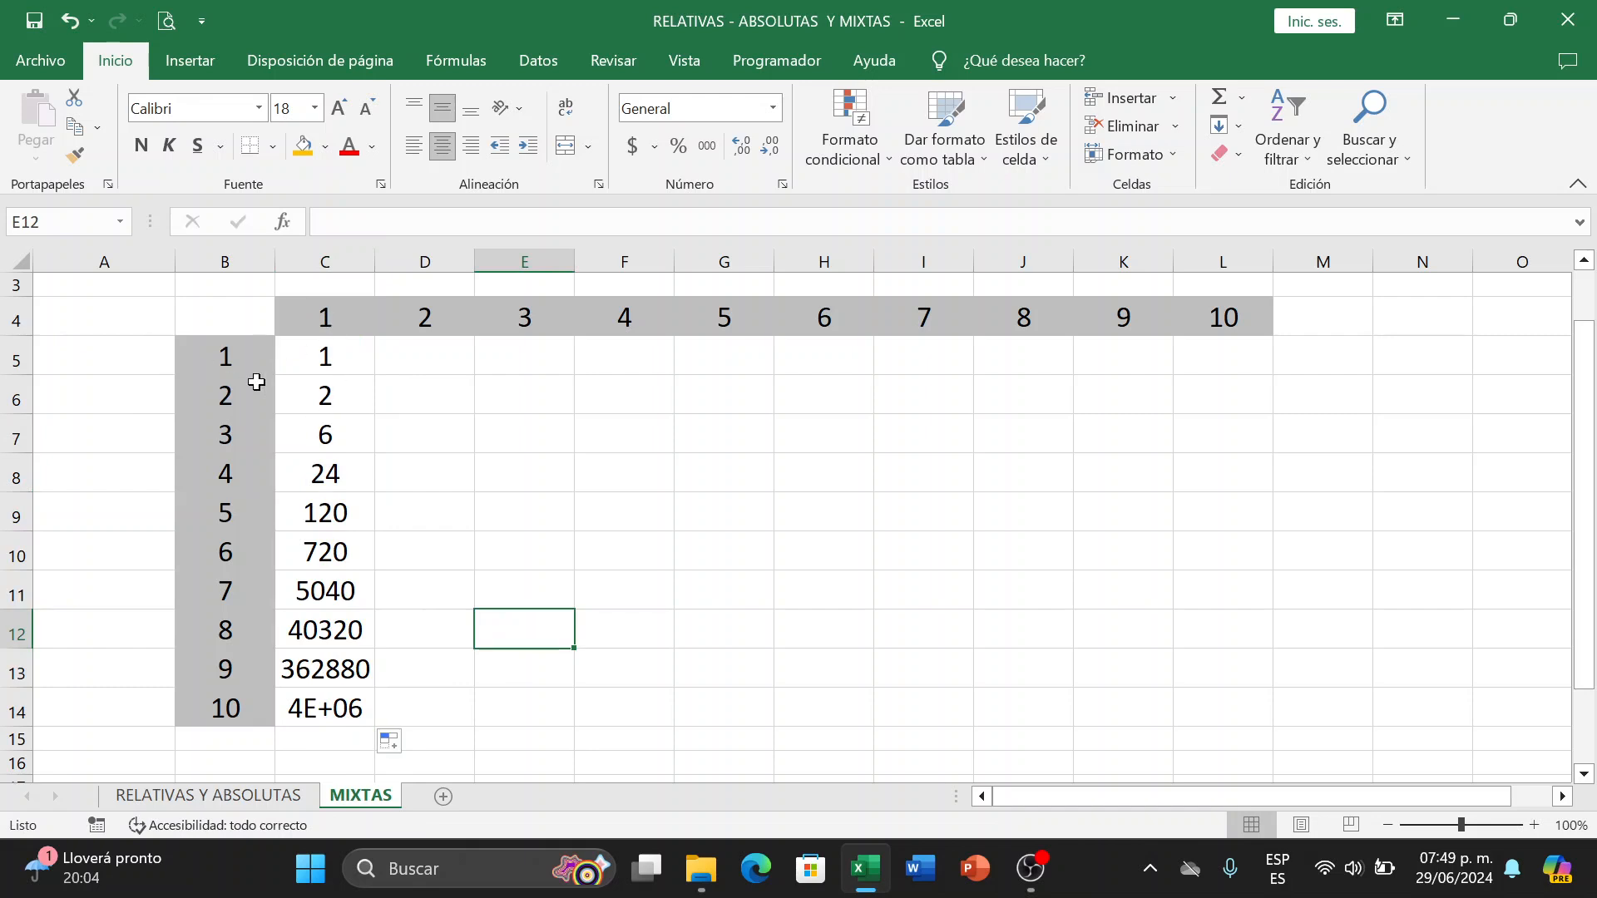
# Check the filled results in C6, C7 and C8 against their row headers and the column header in C4.
pyautogui.click(218, 400)
pyautogui.click(326, 399)
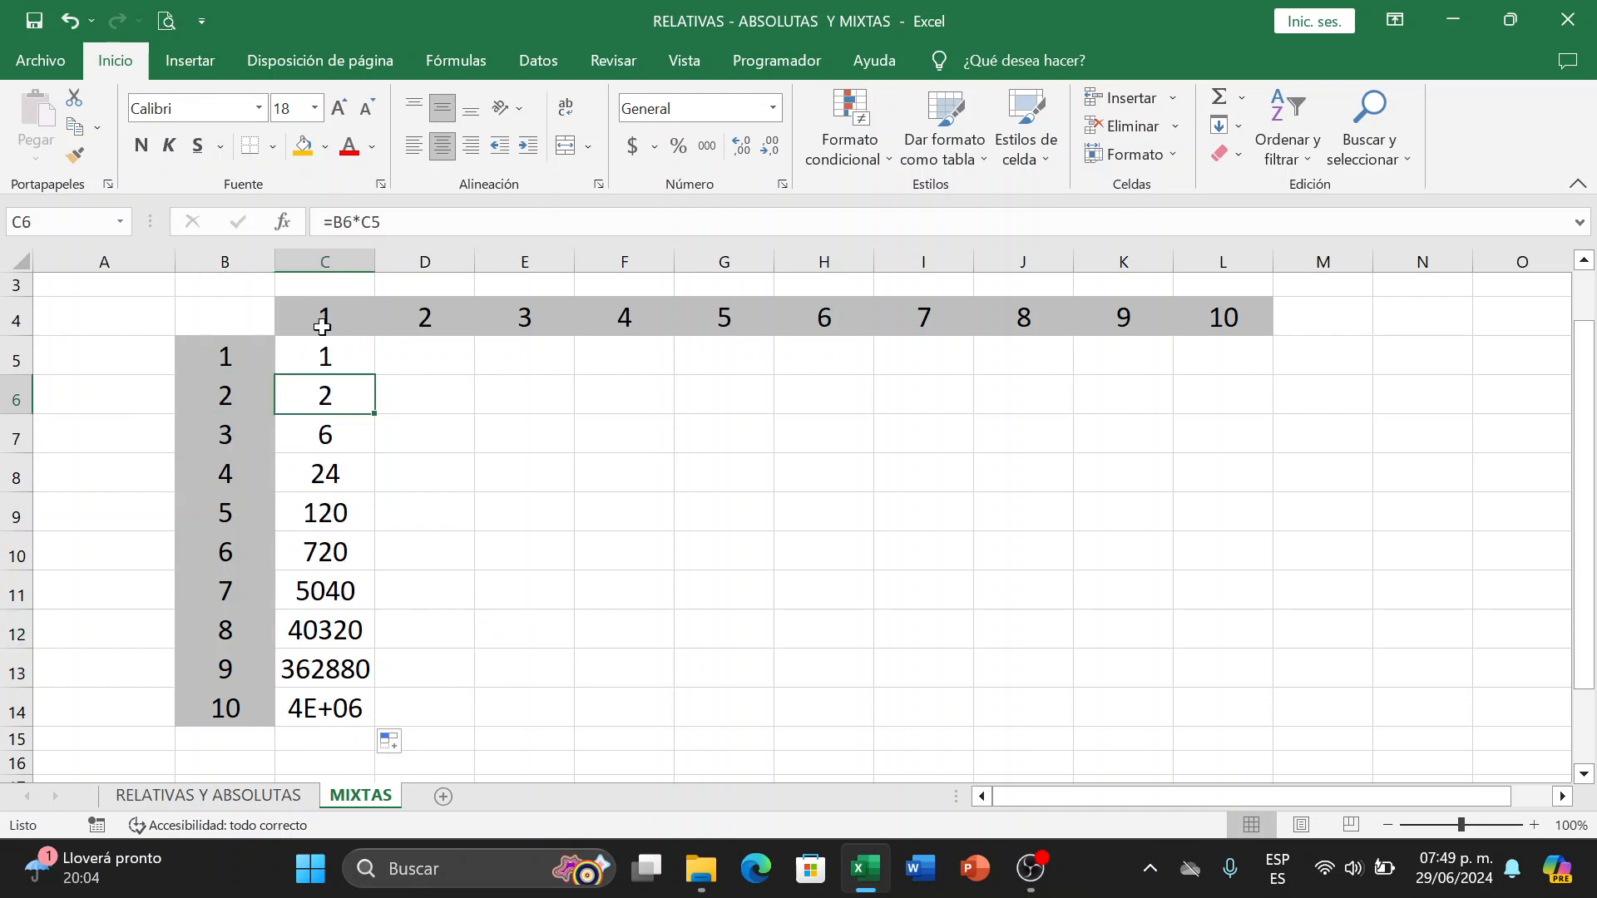
pyautogui.click(321, 326)
pyautogui.click(266, 412)
pyautogui.click(230, 432)
pyautogui.click(337, 448)
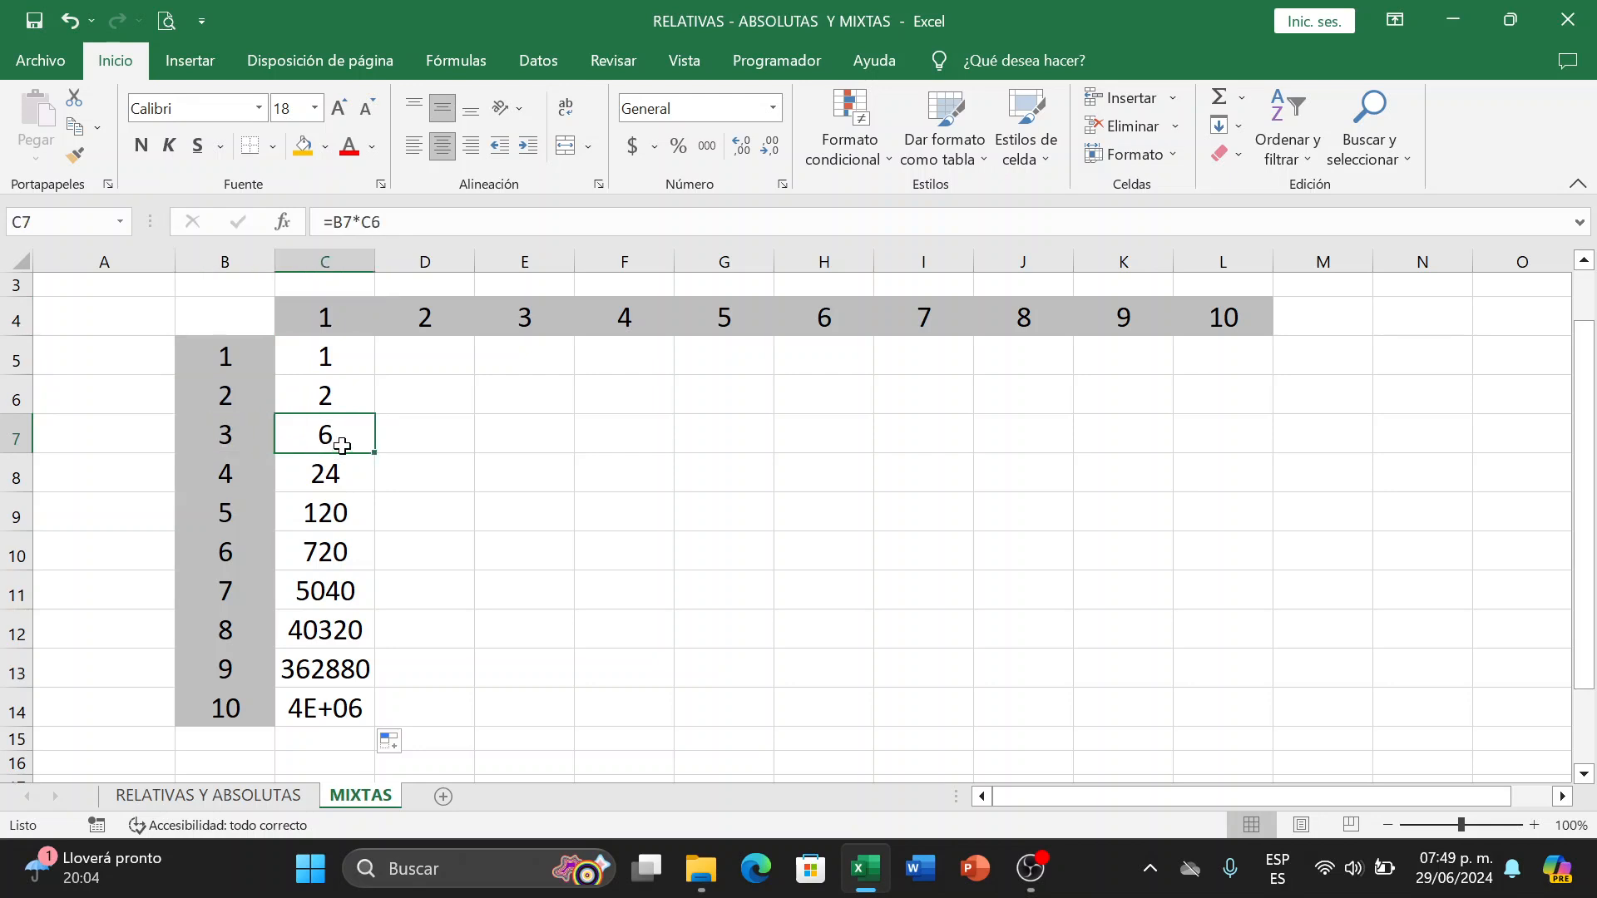
pyautogui.click(327, 318)
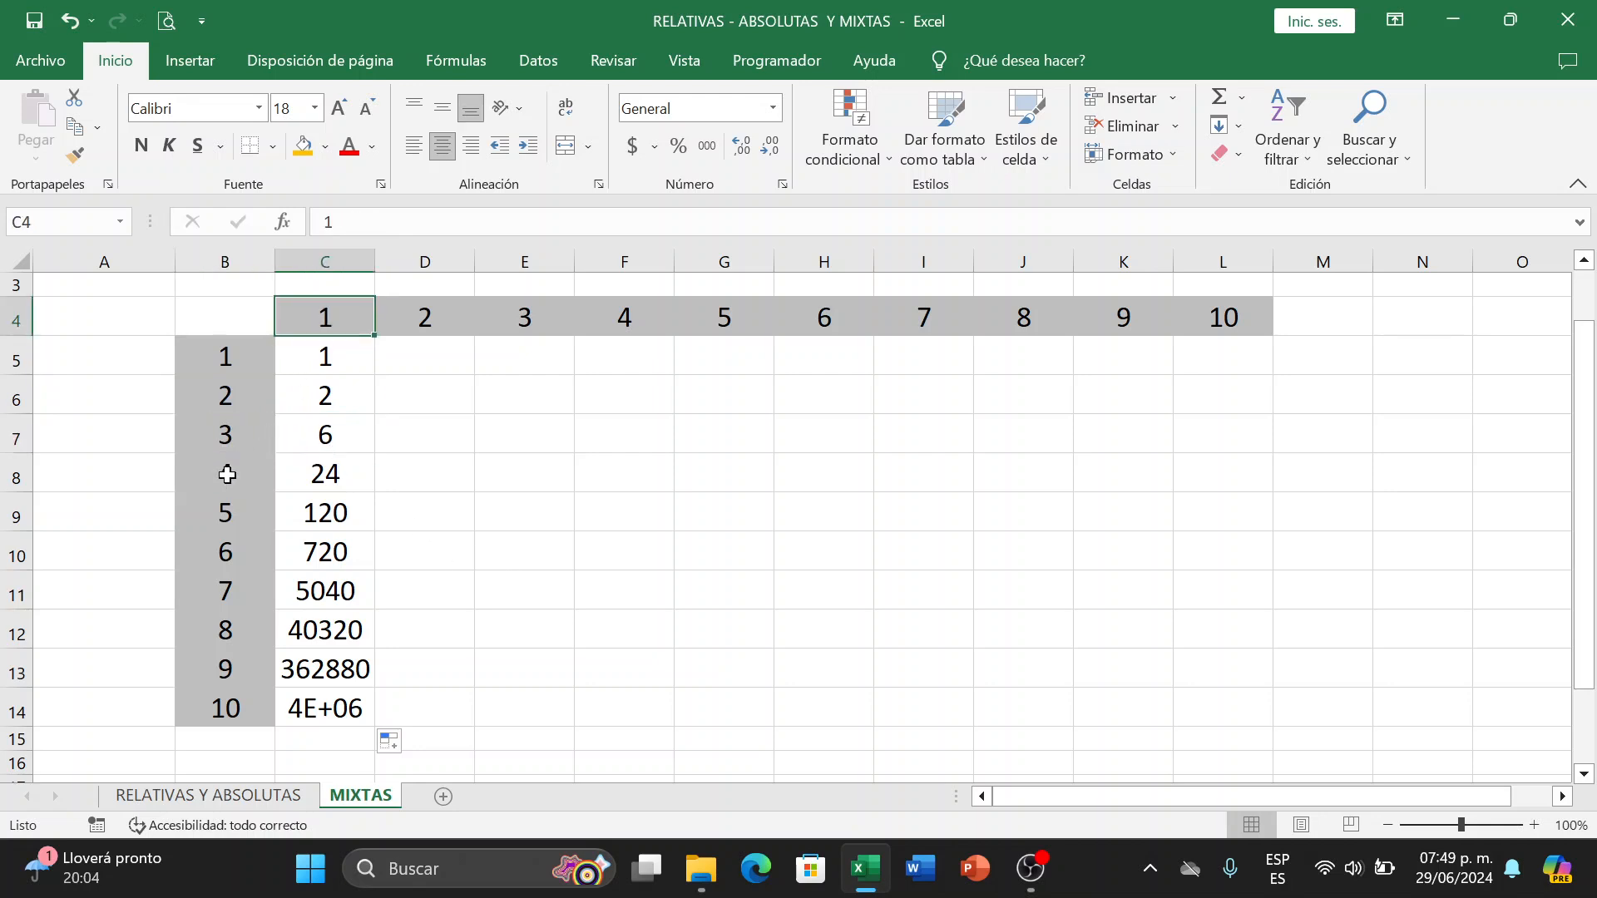
pyautogui.click(222, 486)
pyautogui.click(341, 479)
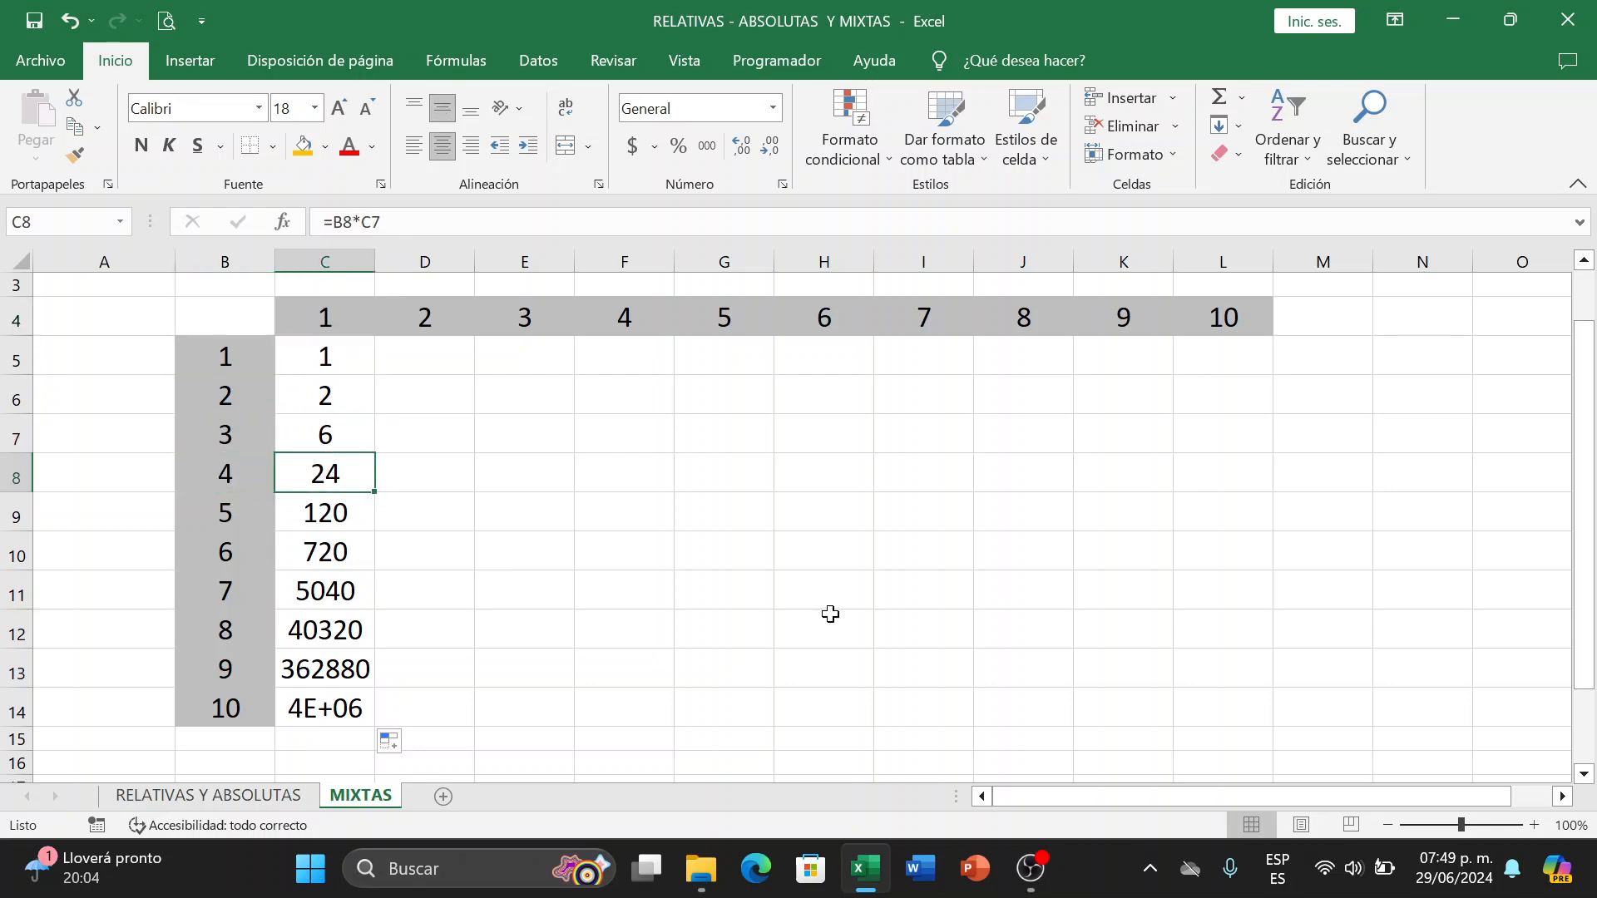
# Inspect the formulas in C5 and C6 to compare which cells each one references.
pyautogui.press('Up')
pyautogui.press('Up')
pyautogui.press('Up')
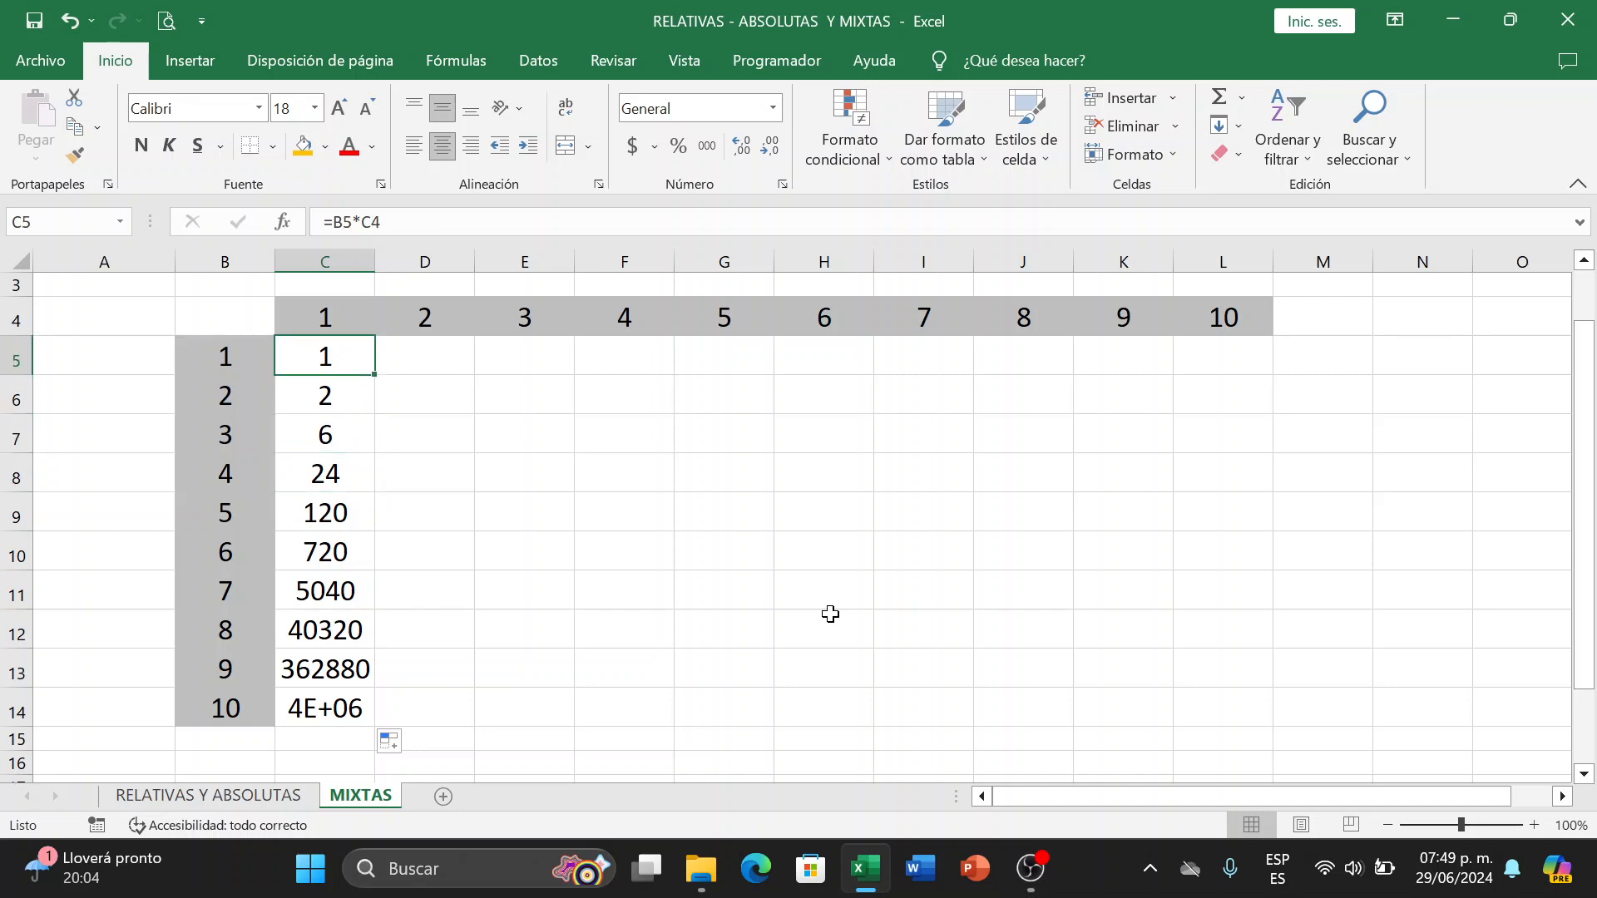
pyautogui.press('F2')
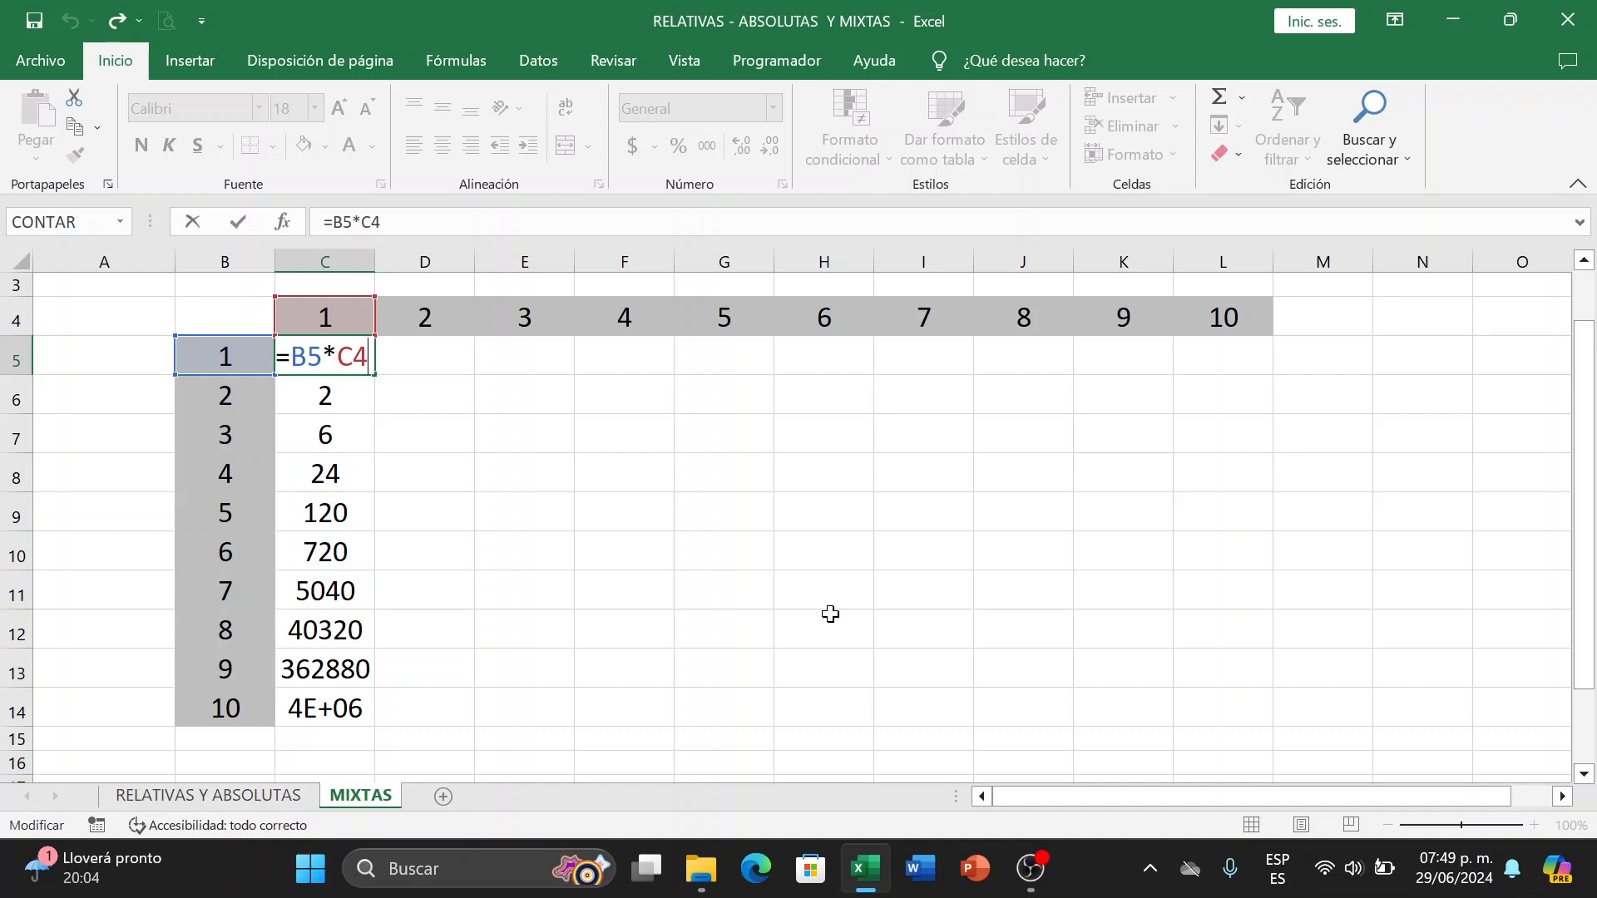
pyautogui.press('Escape')
pyautogui.click(324, 398)
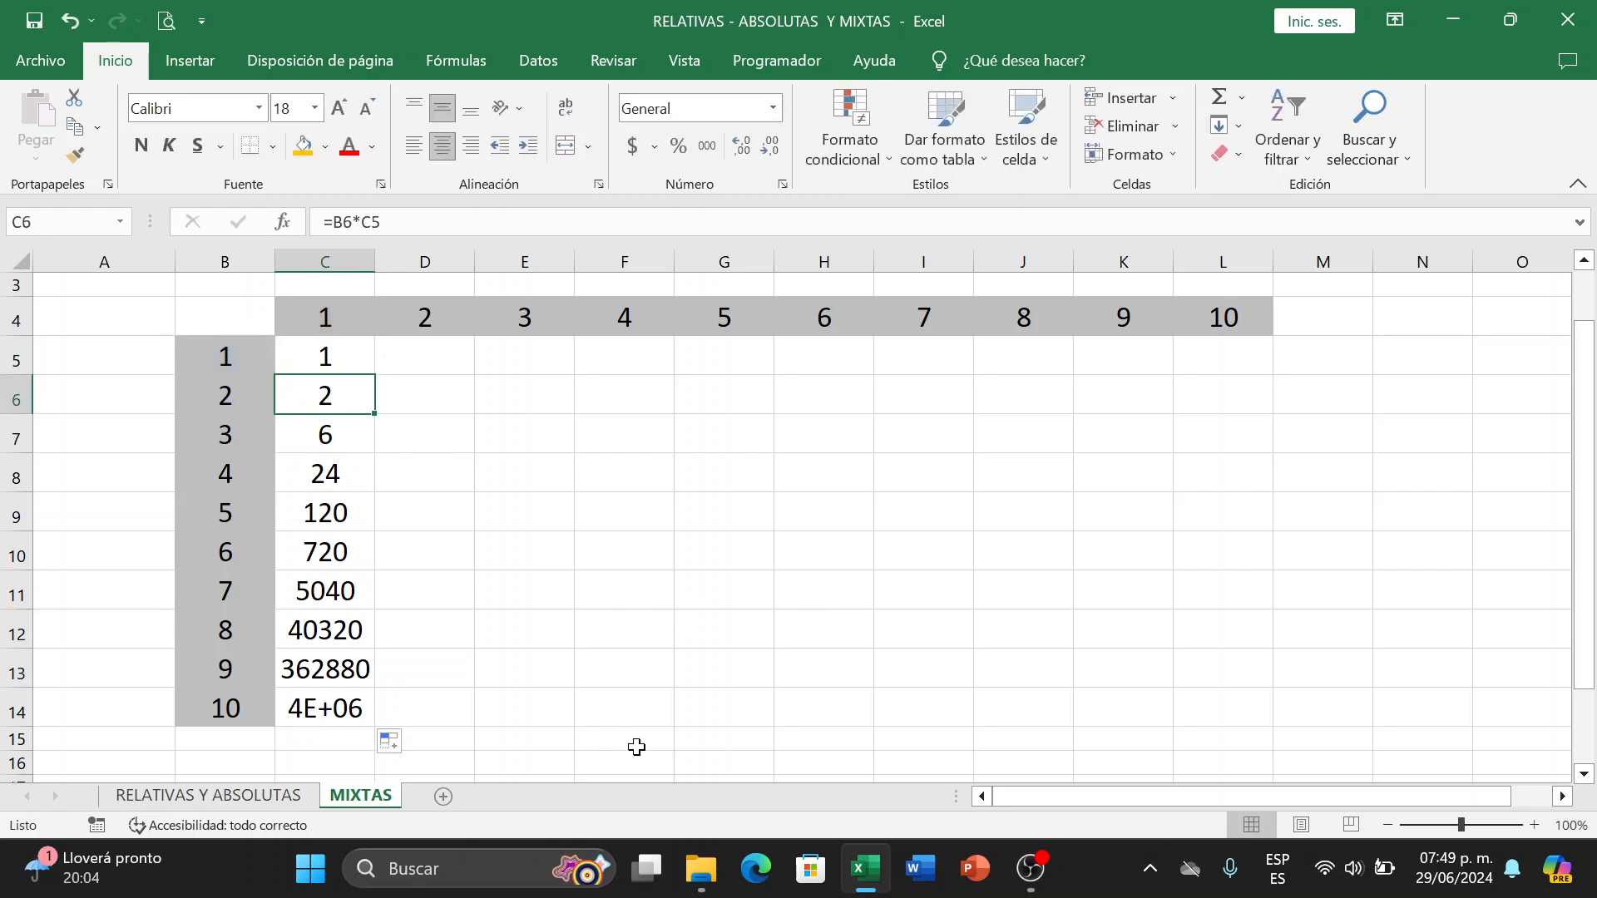
pyautogui.press('F2')
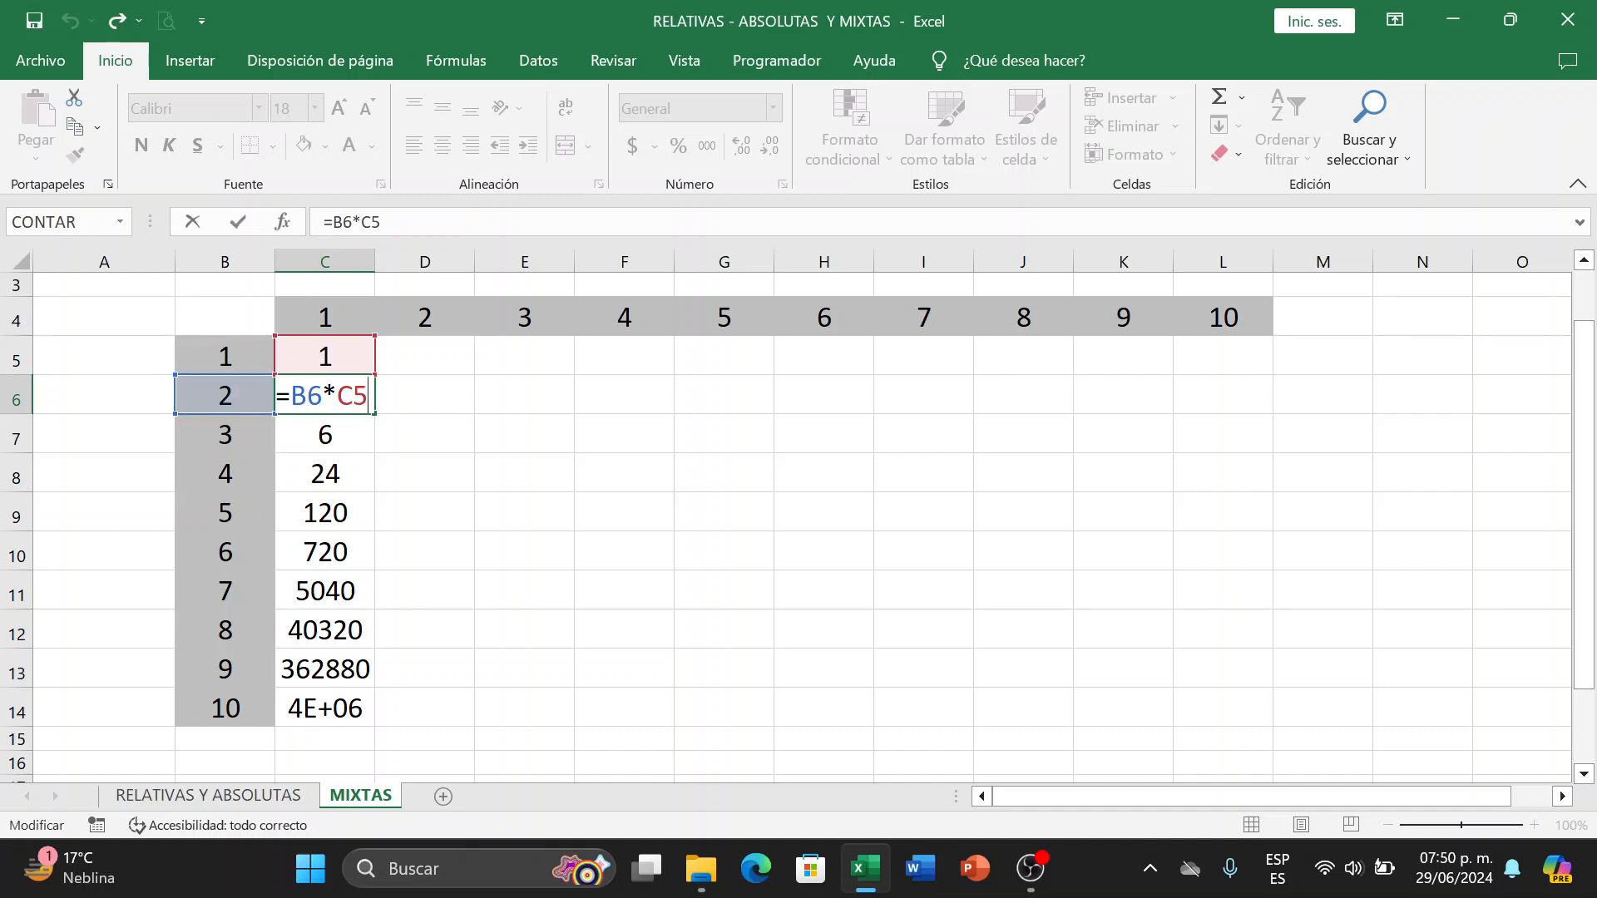
pyautogui.click(380, 470)
# Recheck how the column-header reference in the C5 formula shifts in the C6 copy.
pyautogui.click(338, 367)
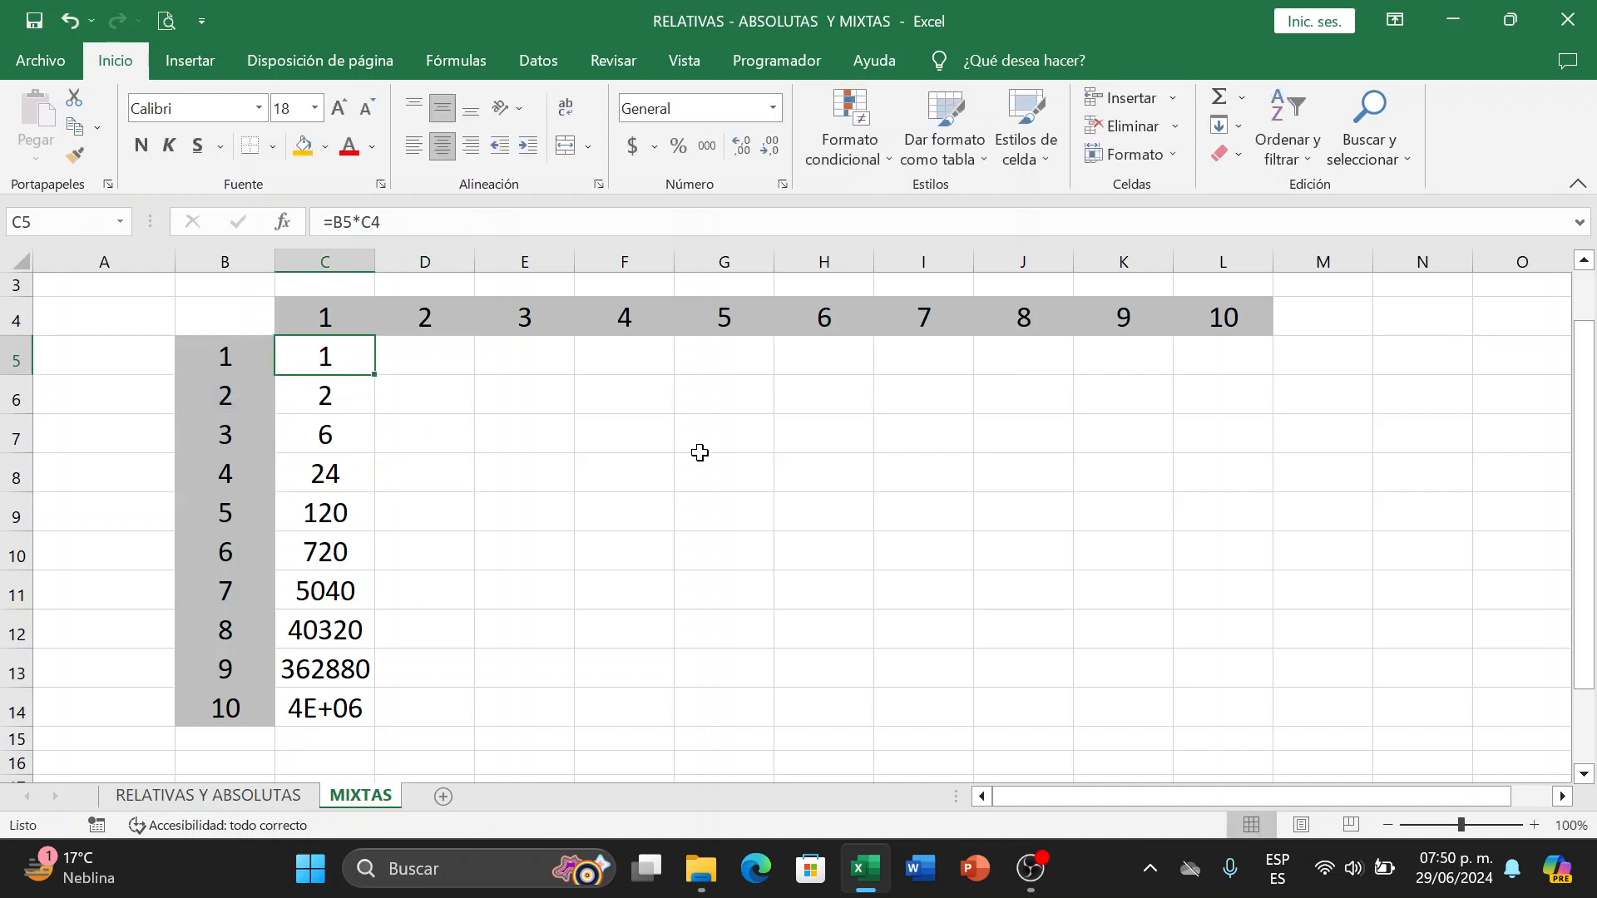
pyautogui.press('F2')
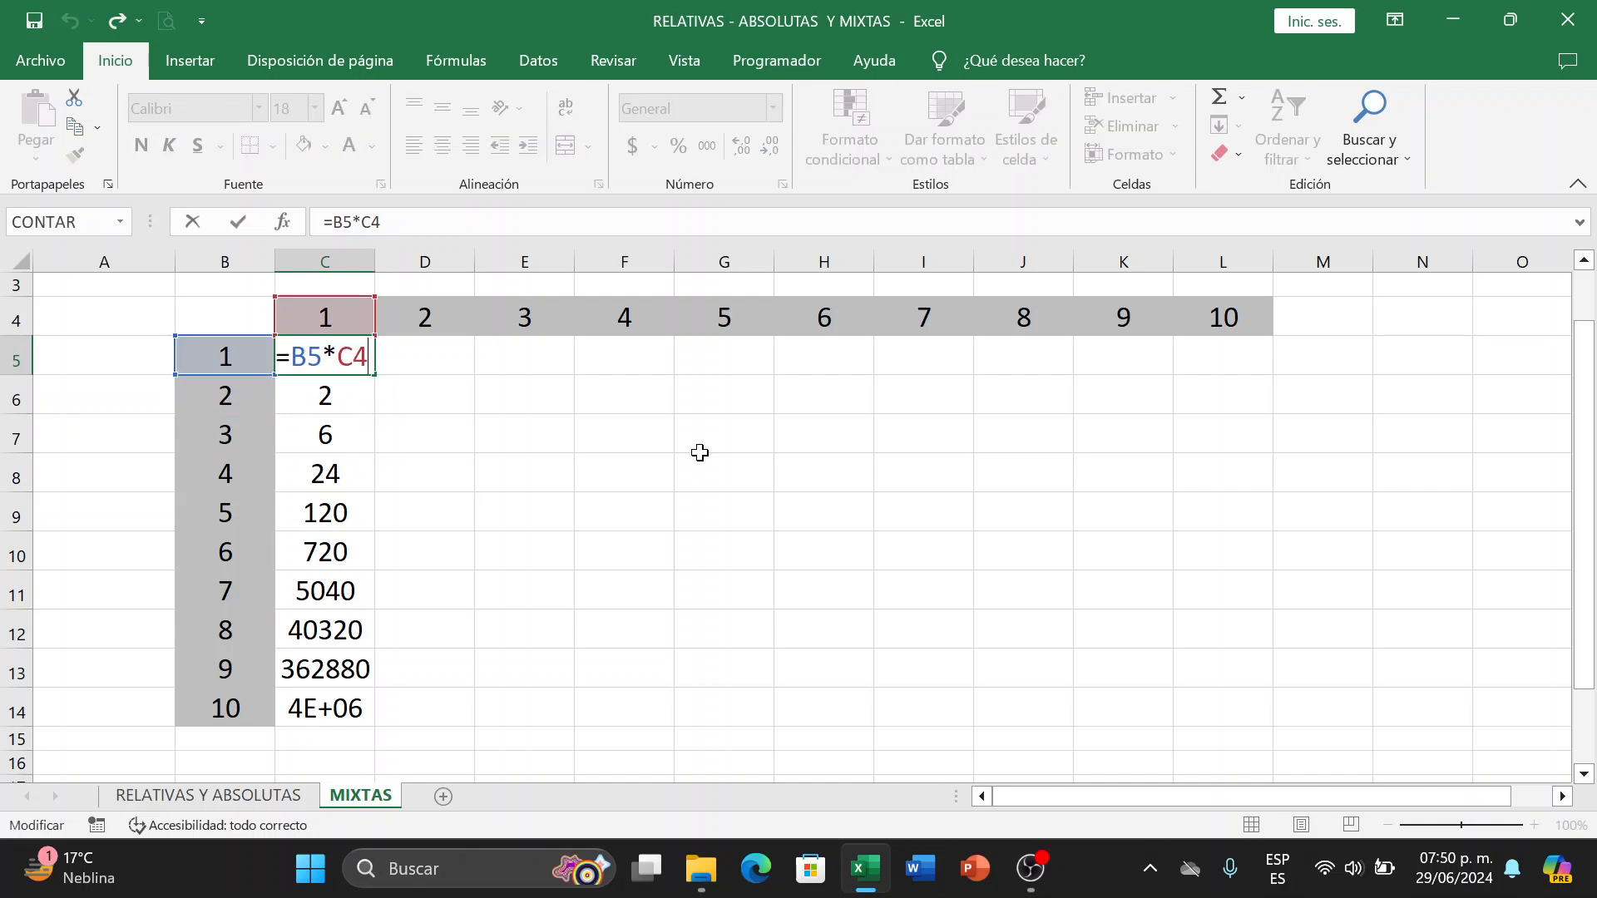
pyautogui.press('Left')
pyautogui.press('Escape')
pyautogui.press('F2')
pyautogui.press('Return')
pyautogui.press('F2')
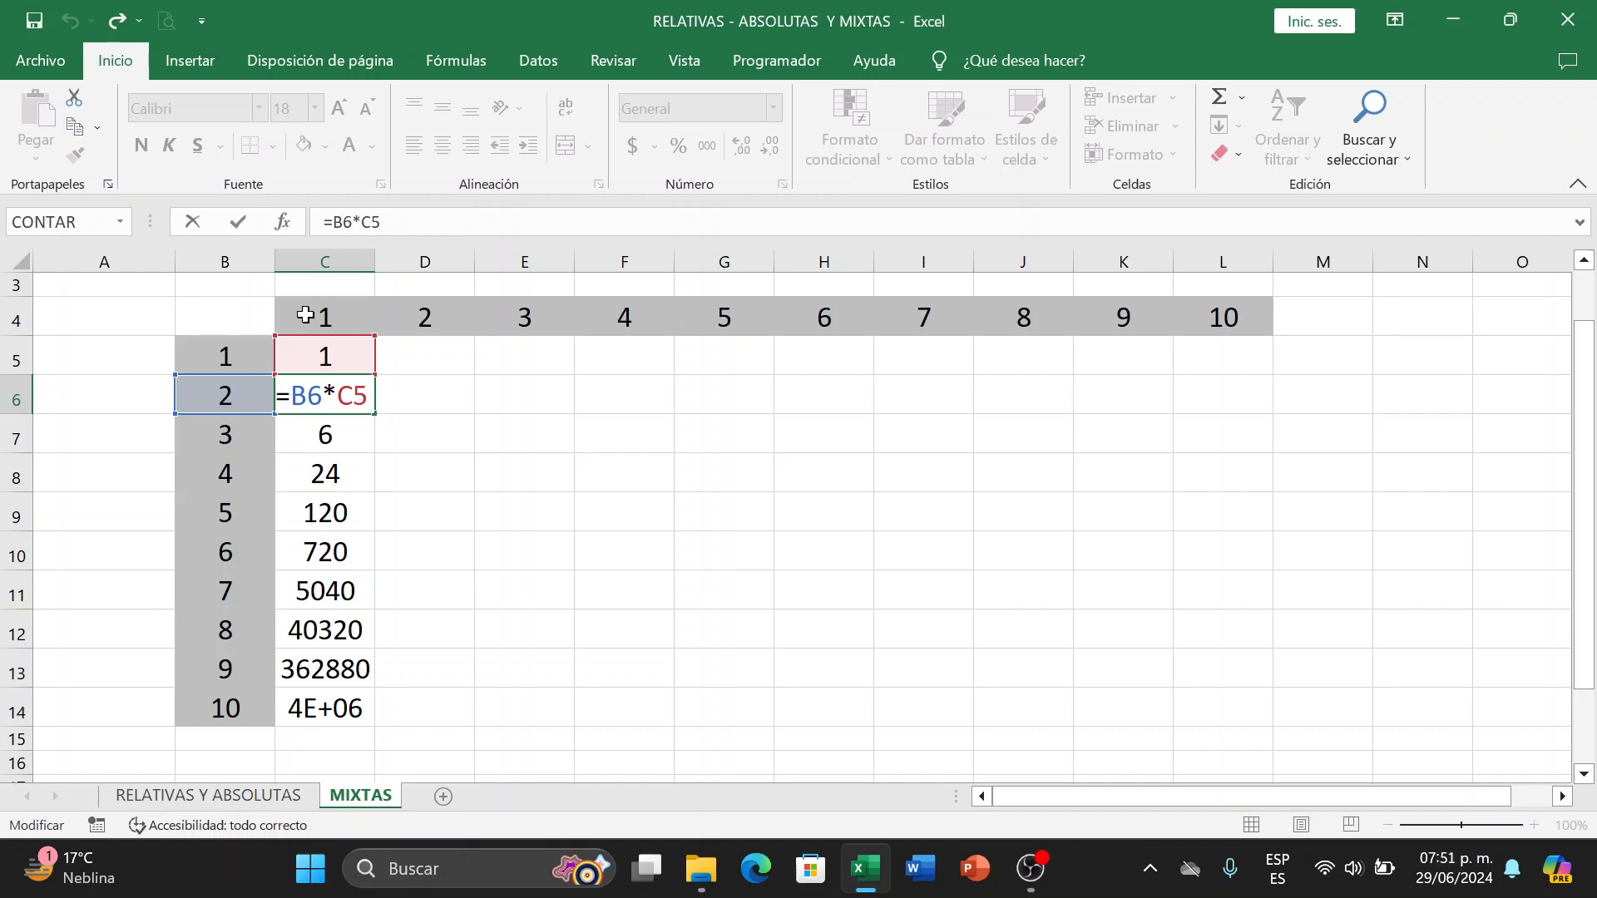
pyautogui.press('Return')
# Lock the row of the column-header reference in C5 so the formula reads =B5*C$4.
pyautogui.click(334, 393)
pyautogui.click(328, 361)
pyautogui.press('F2')
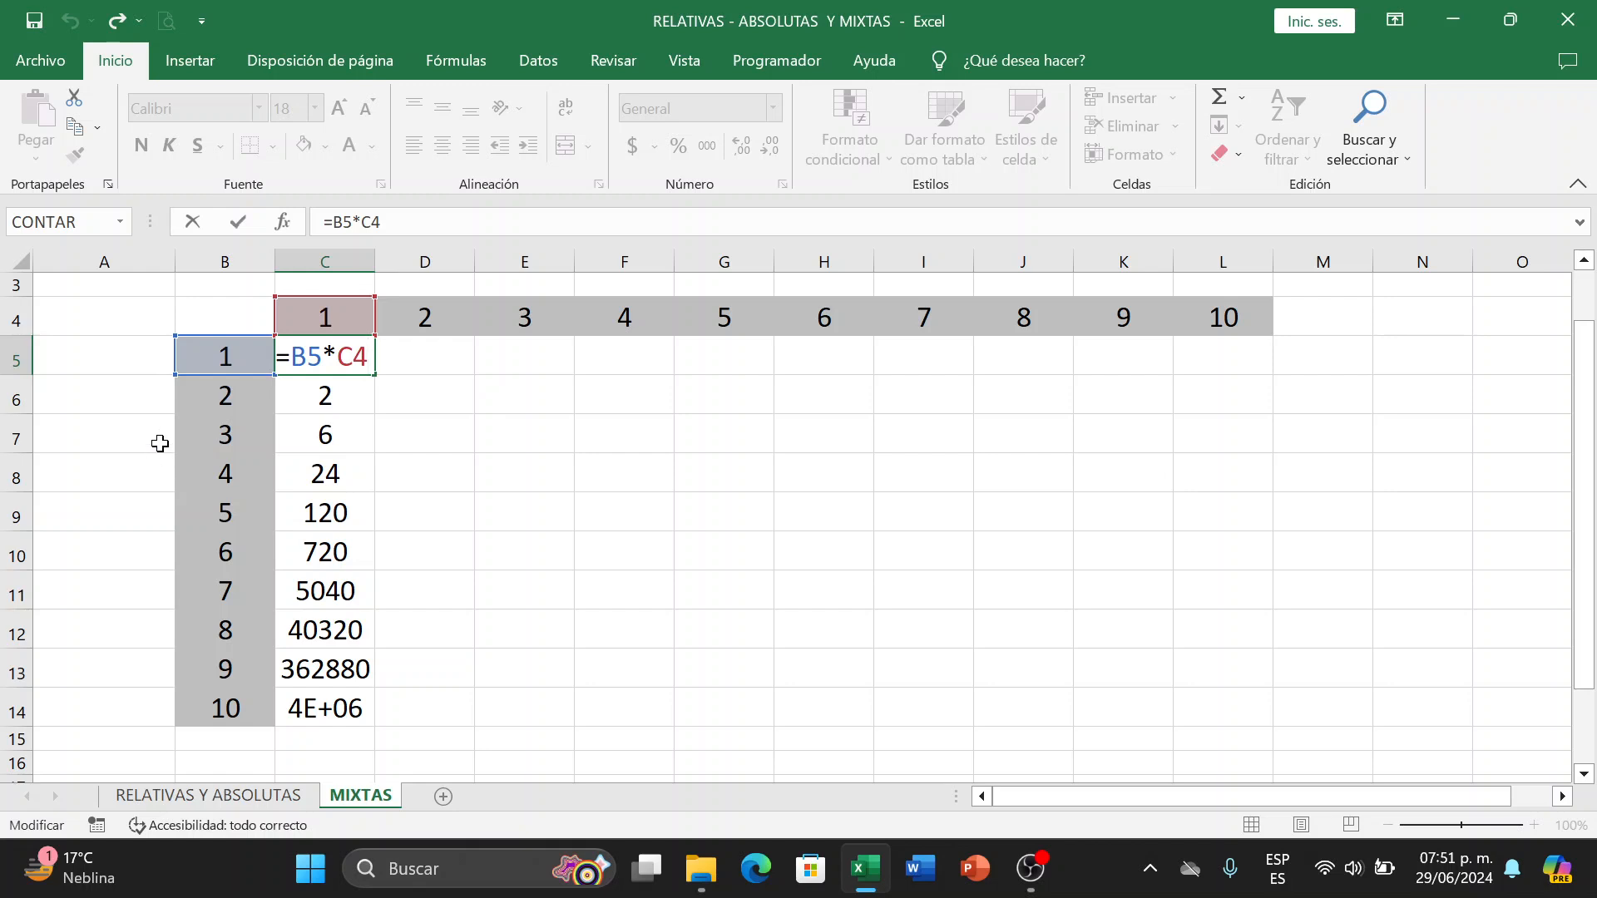
pyautogui.click(353, 356)
pyautogui.press('F4')
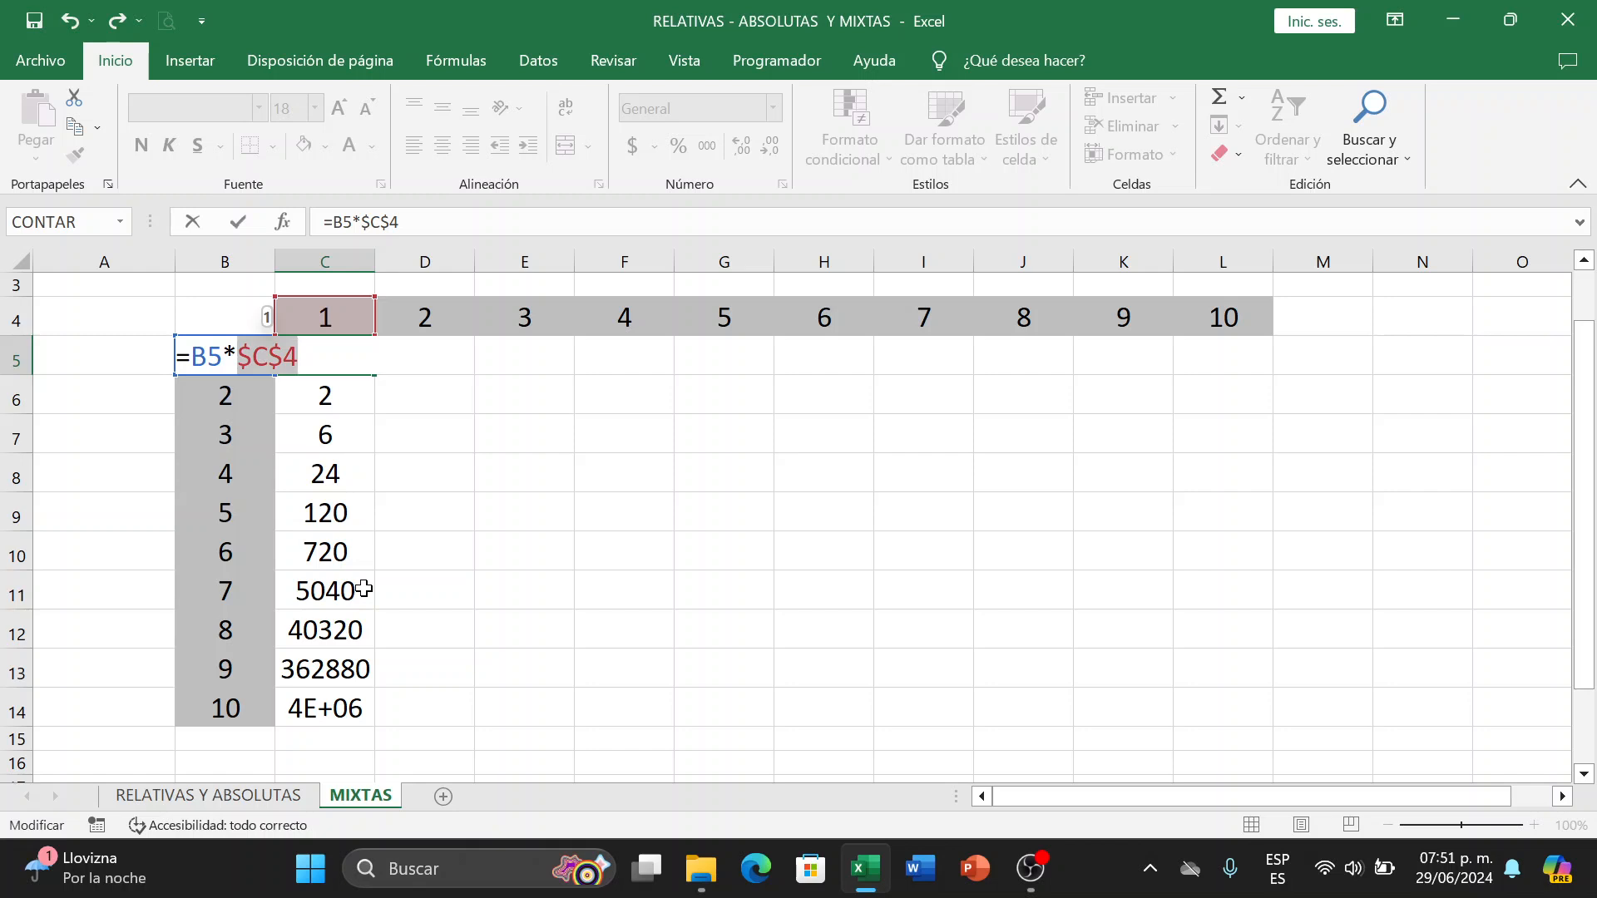
pyautogui.press('F4')
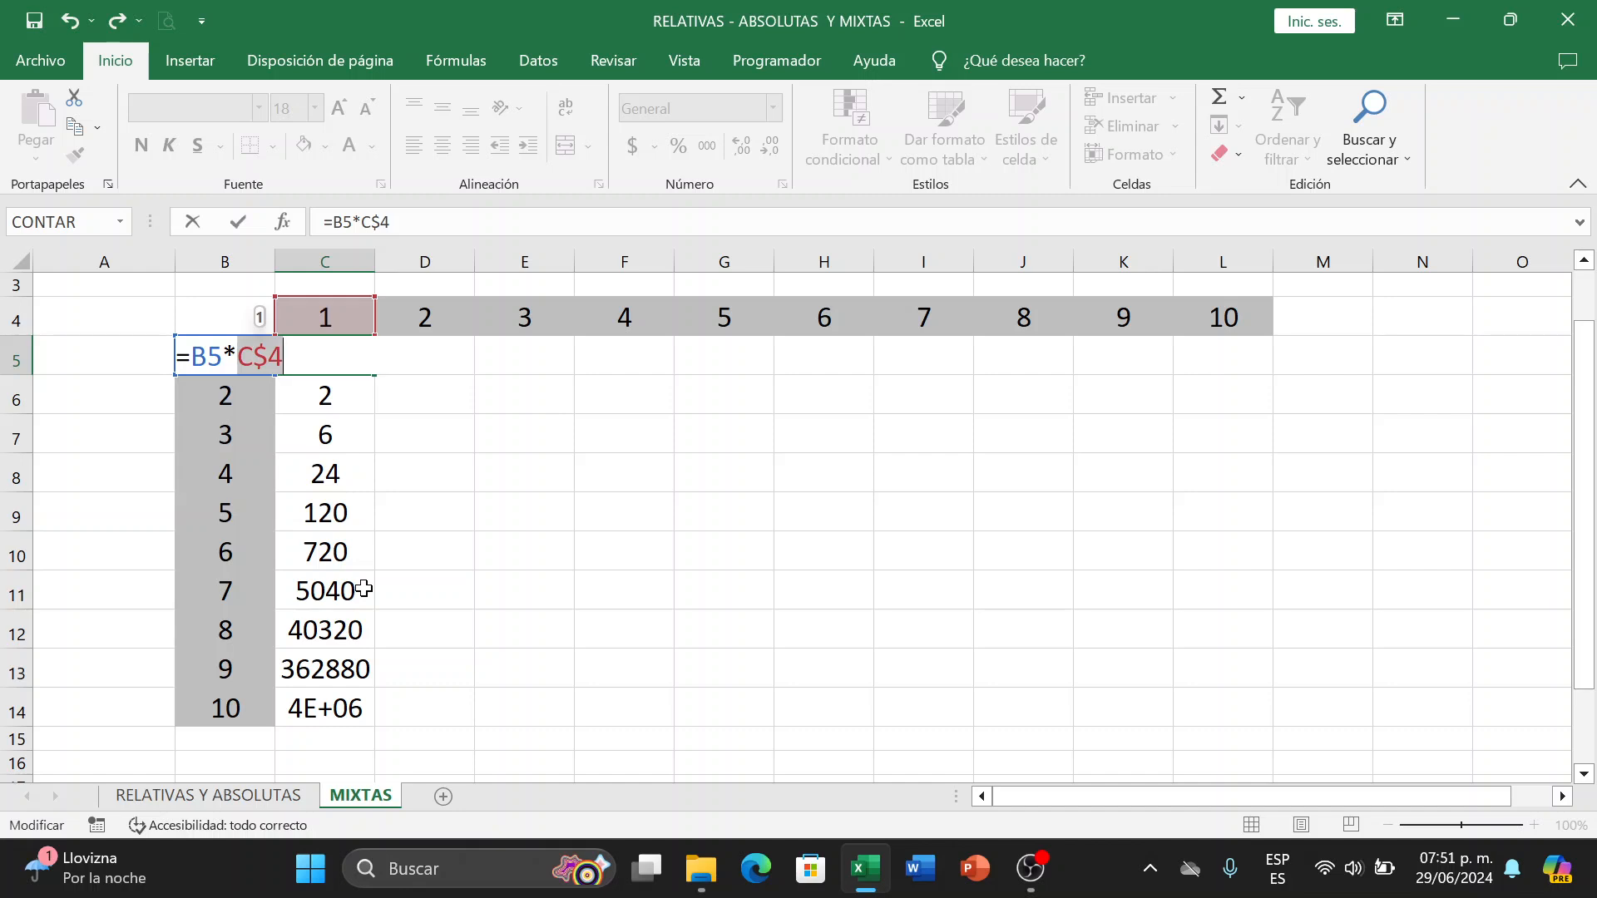
pyautogui.press('Return')
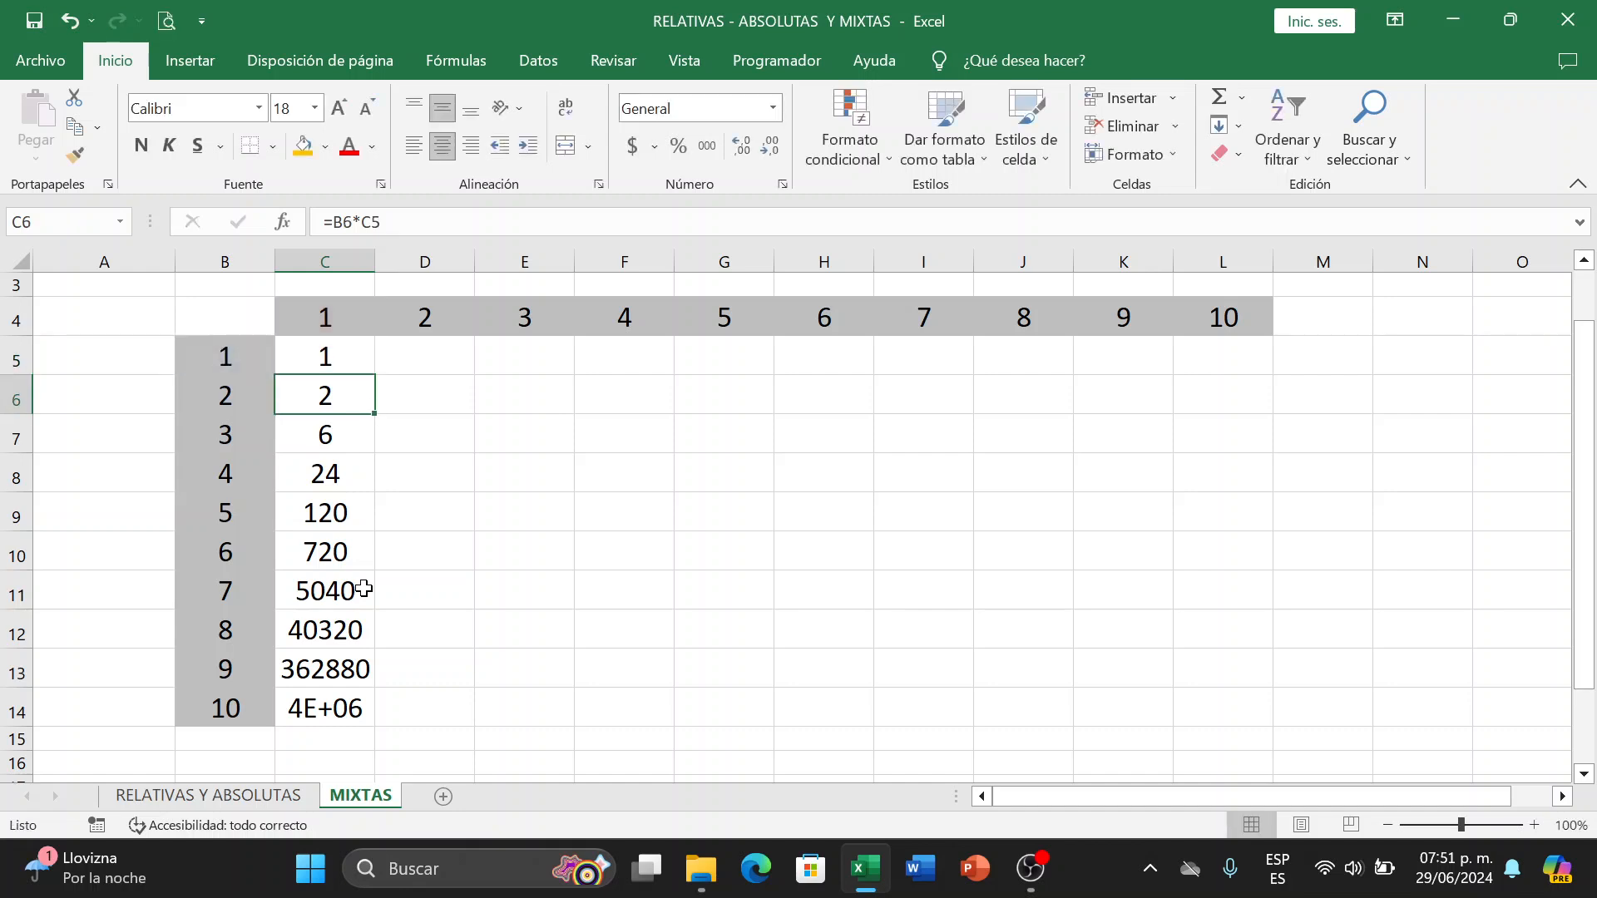
# Fill the row-locked formula =B5*C$4 from C5 down to C14.
pyautogui.click(325, 362)
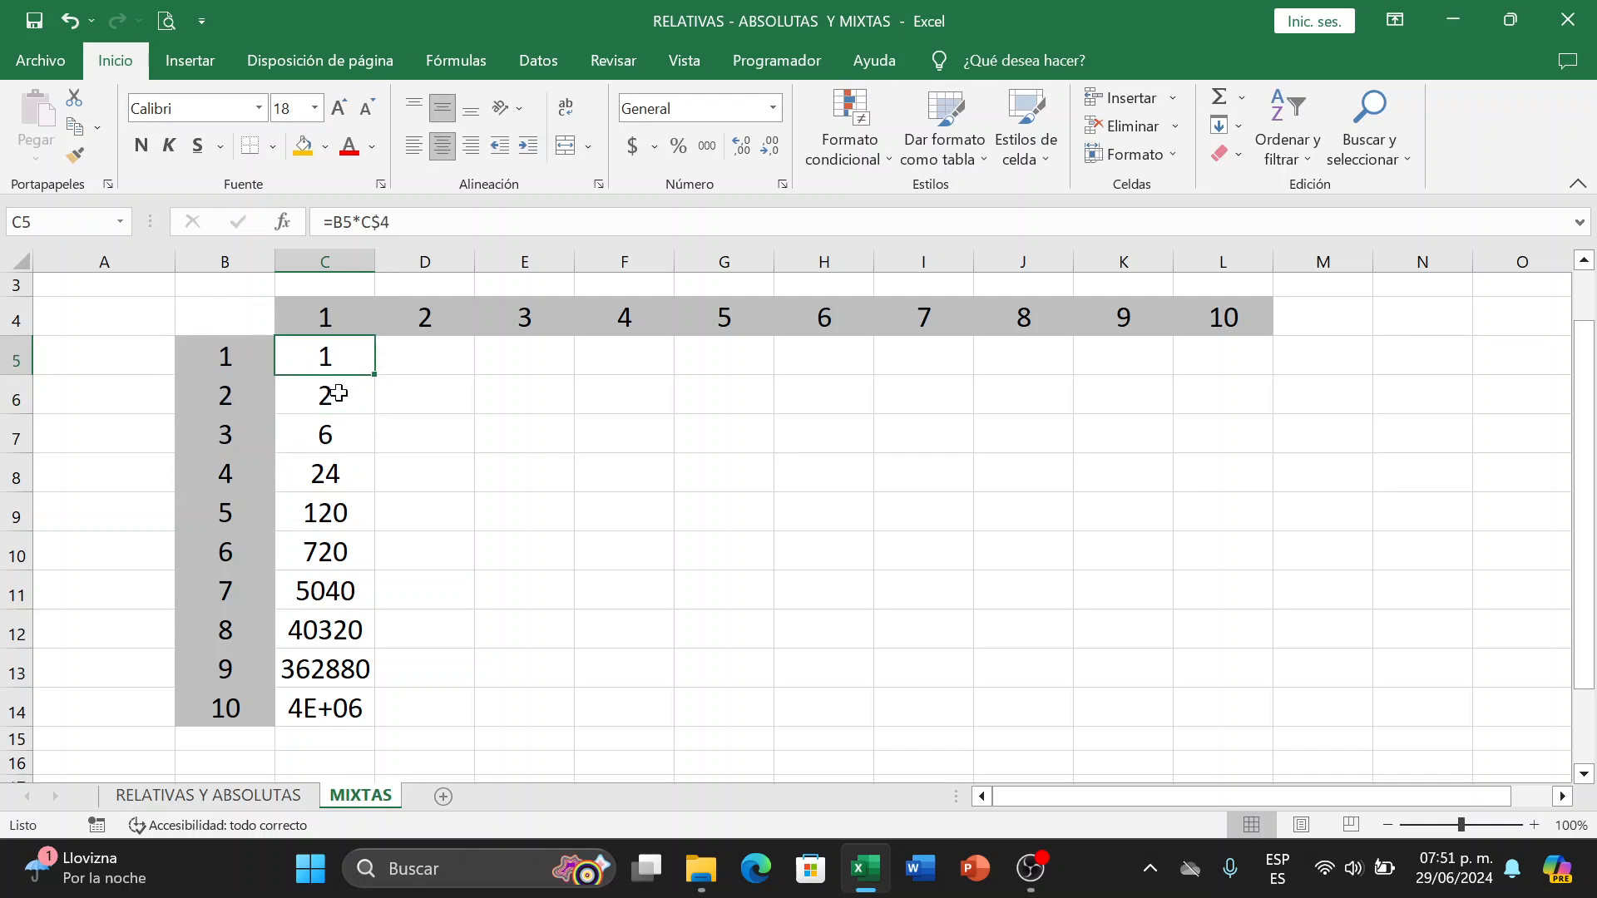
pyautogui.moveTo(377, 377); pyautogui.dragTo(375, 733)
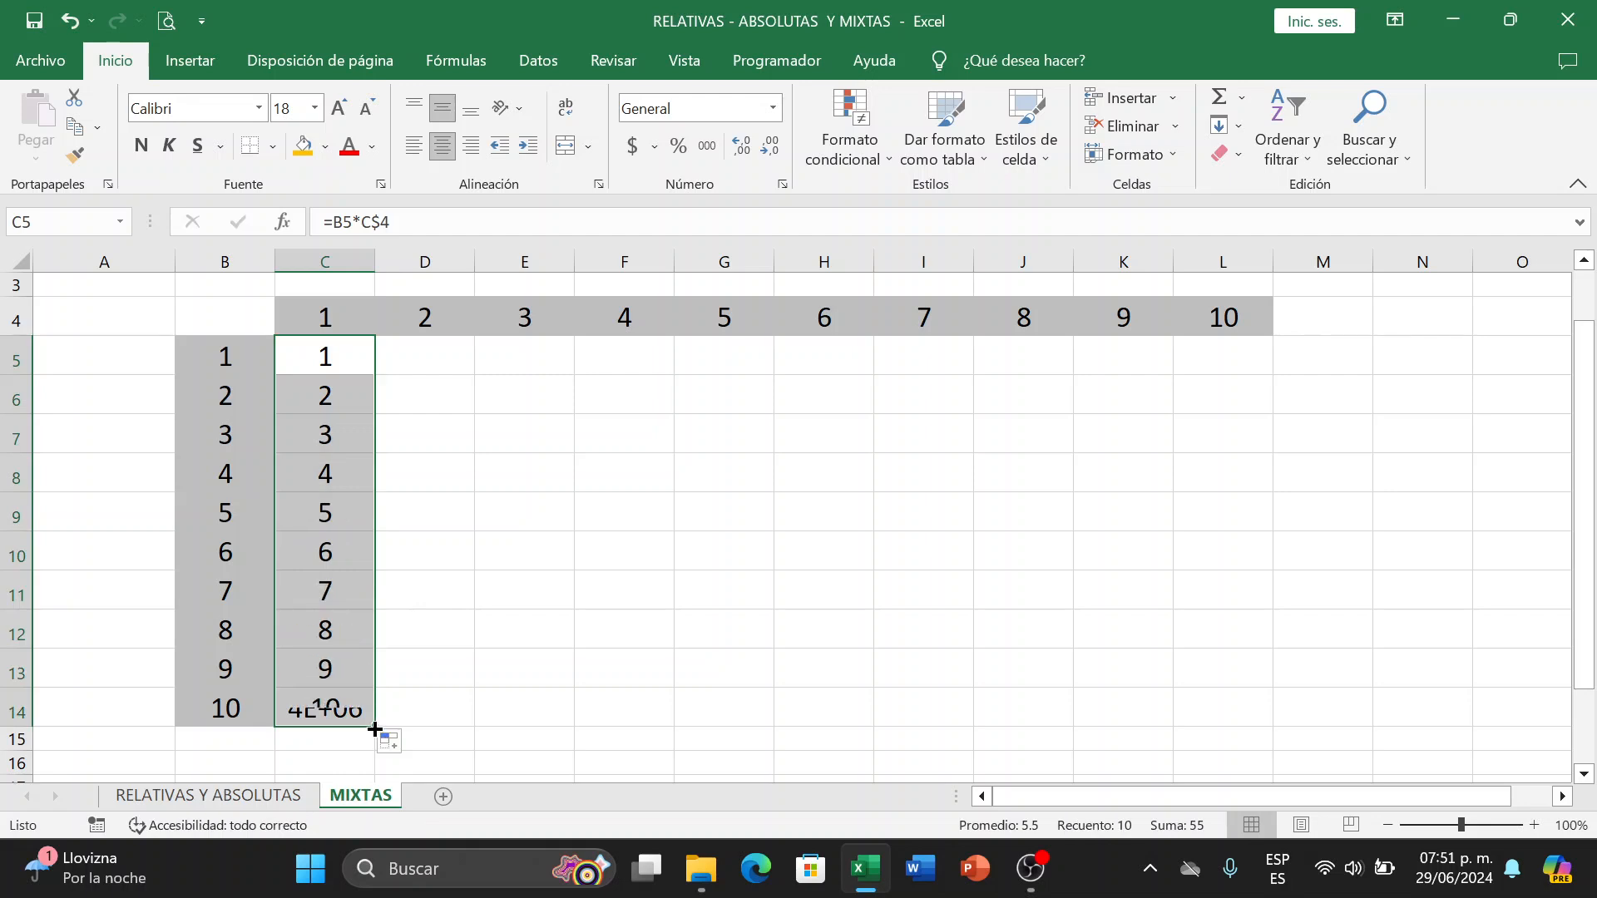
pyautogui.click(548, 582)
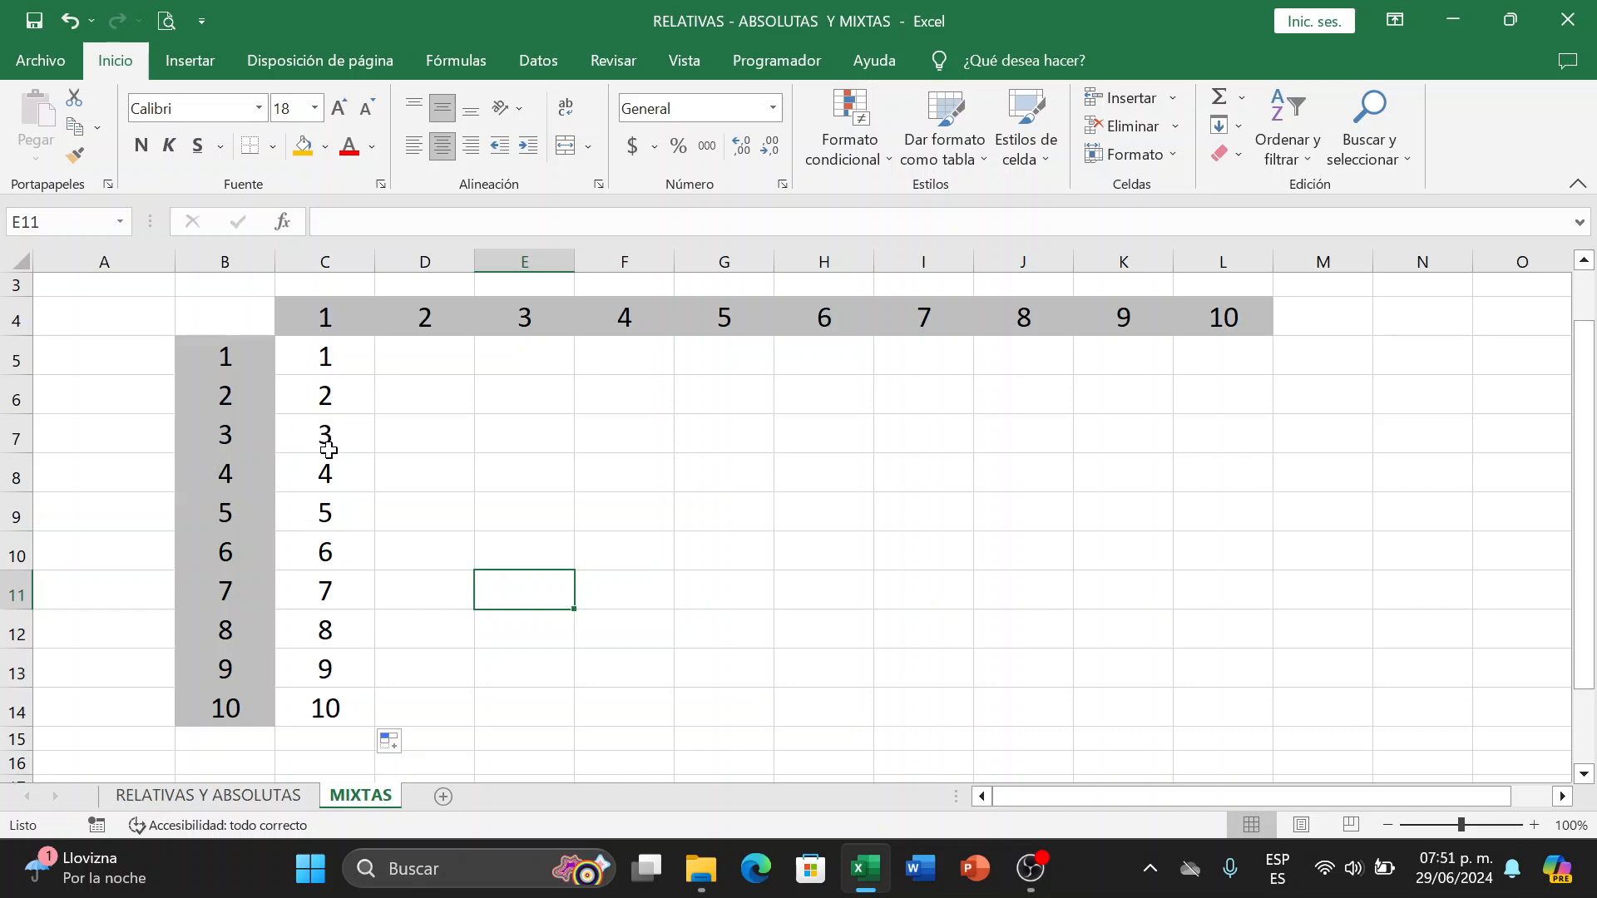
# Inspect which cells the C5 formula references with the row of C4 locked.
pyautogui.click(321, 353)
pyautogui.press('F2')
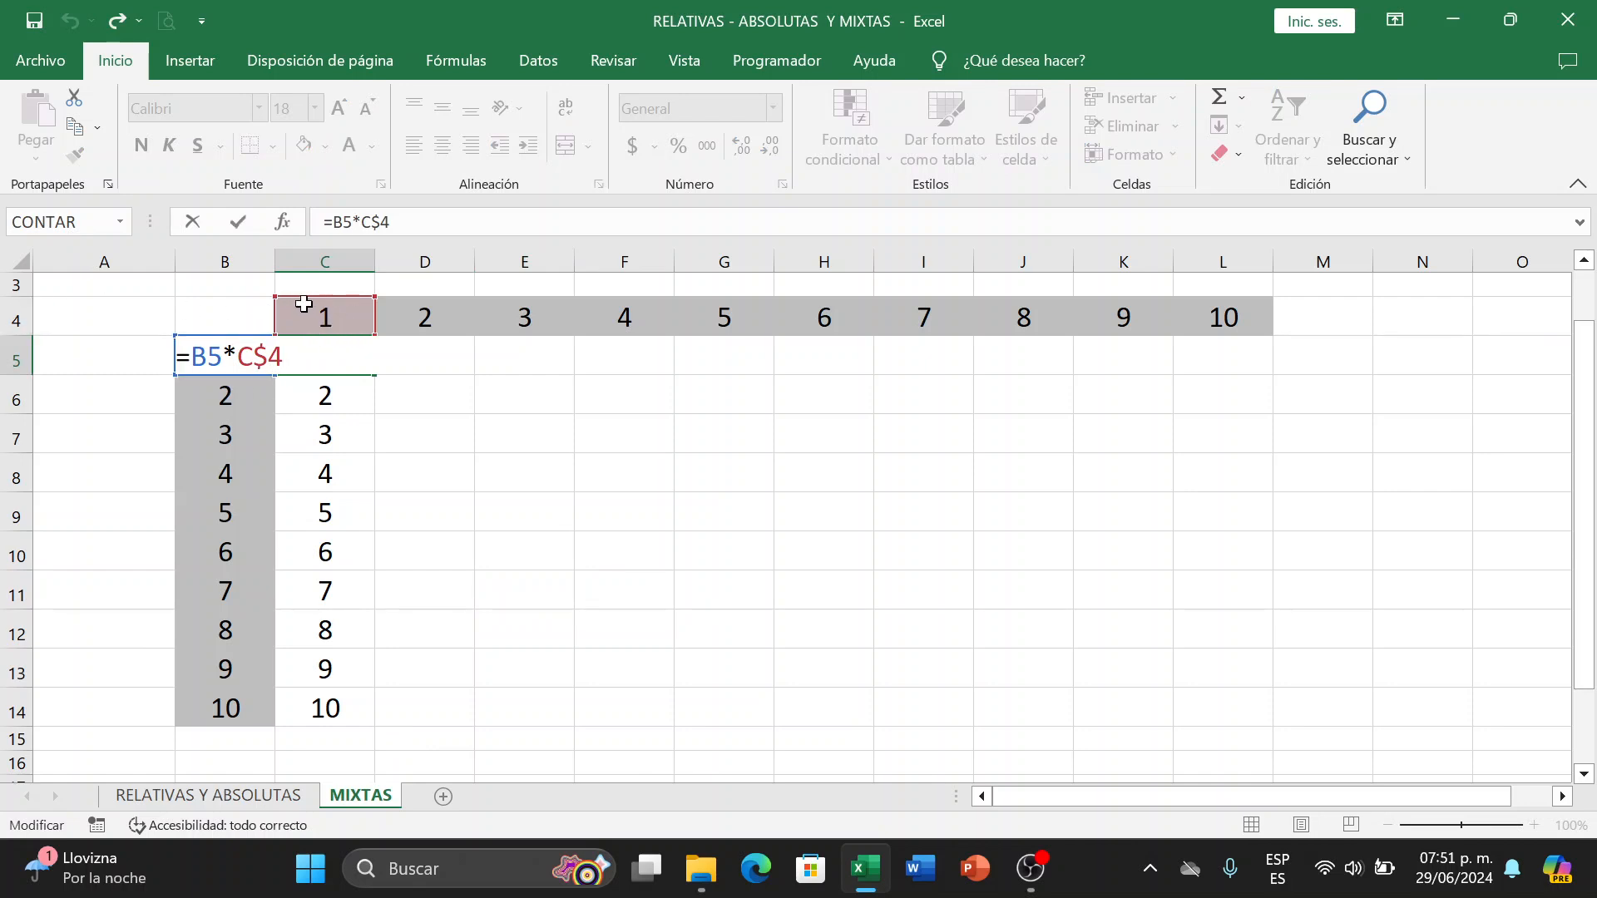
pyautogui.hotkey('ctrl', 'Return')
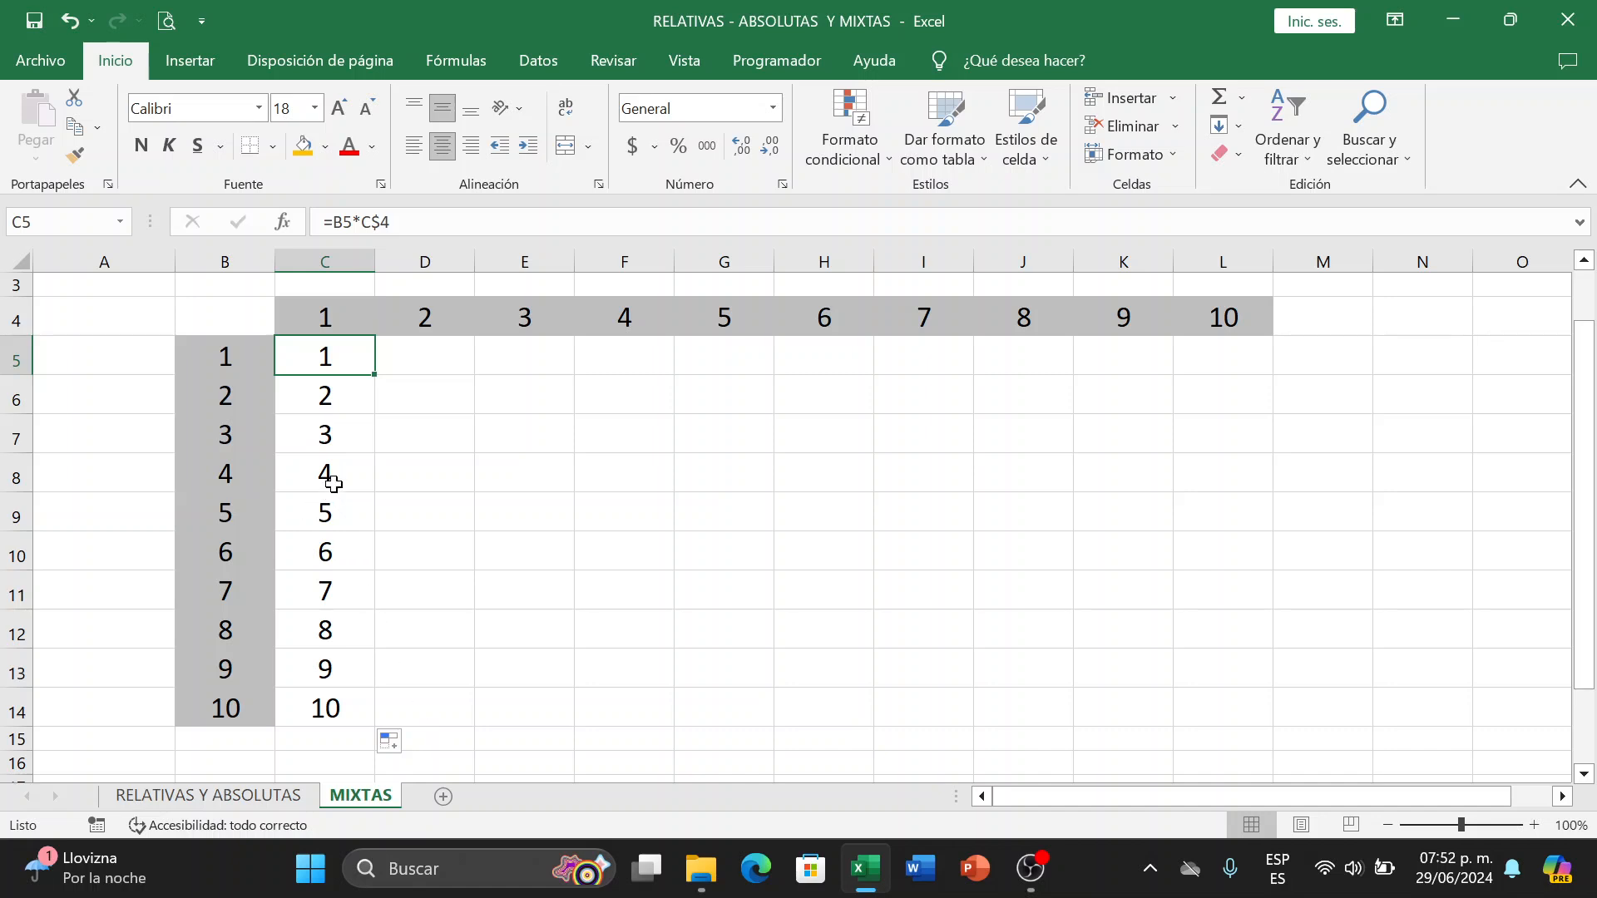
# Fill the row-locked formulas in C5:C14 across the table to column L.
pyautogui.moveTo(328, 365); pyautogui.dragTo(333, 712)
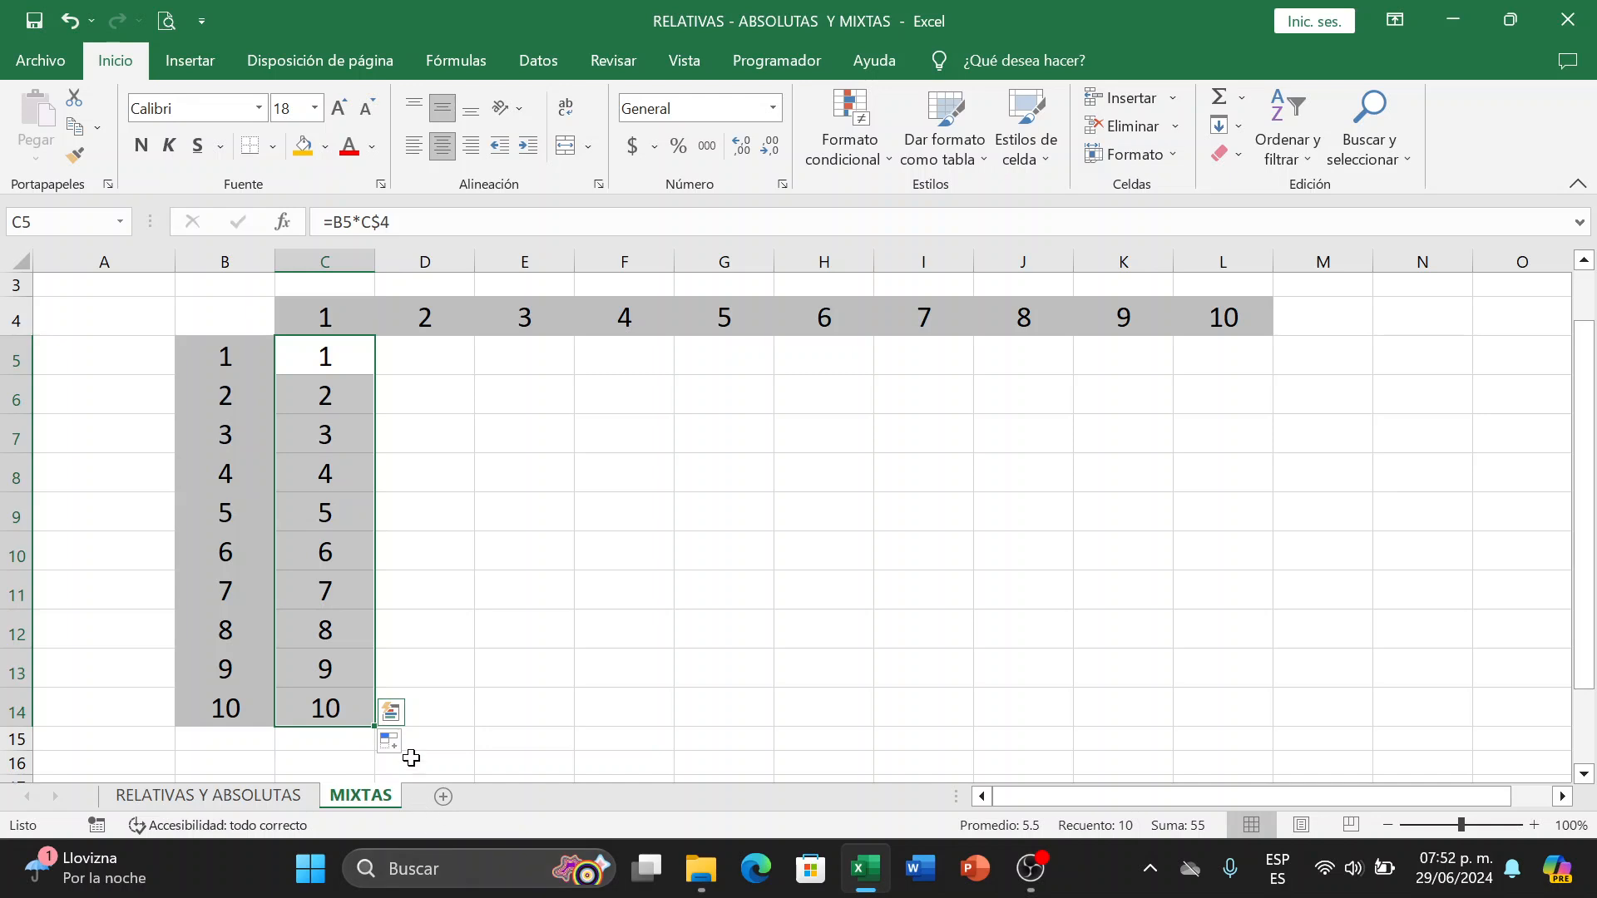
pyautogui.moveTo(376, 722); pyautogui.dragTo(1250, 723)
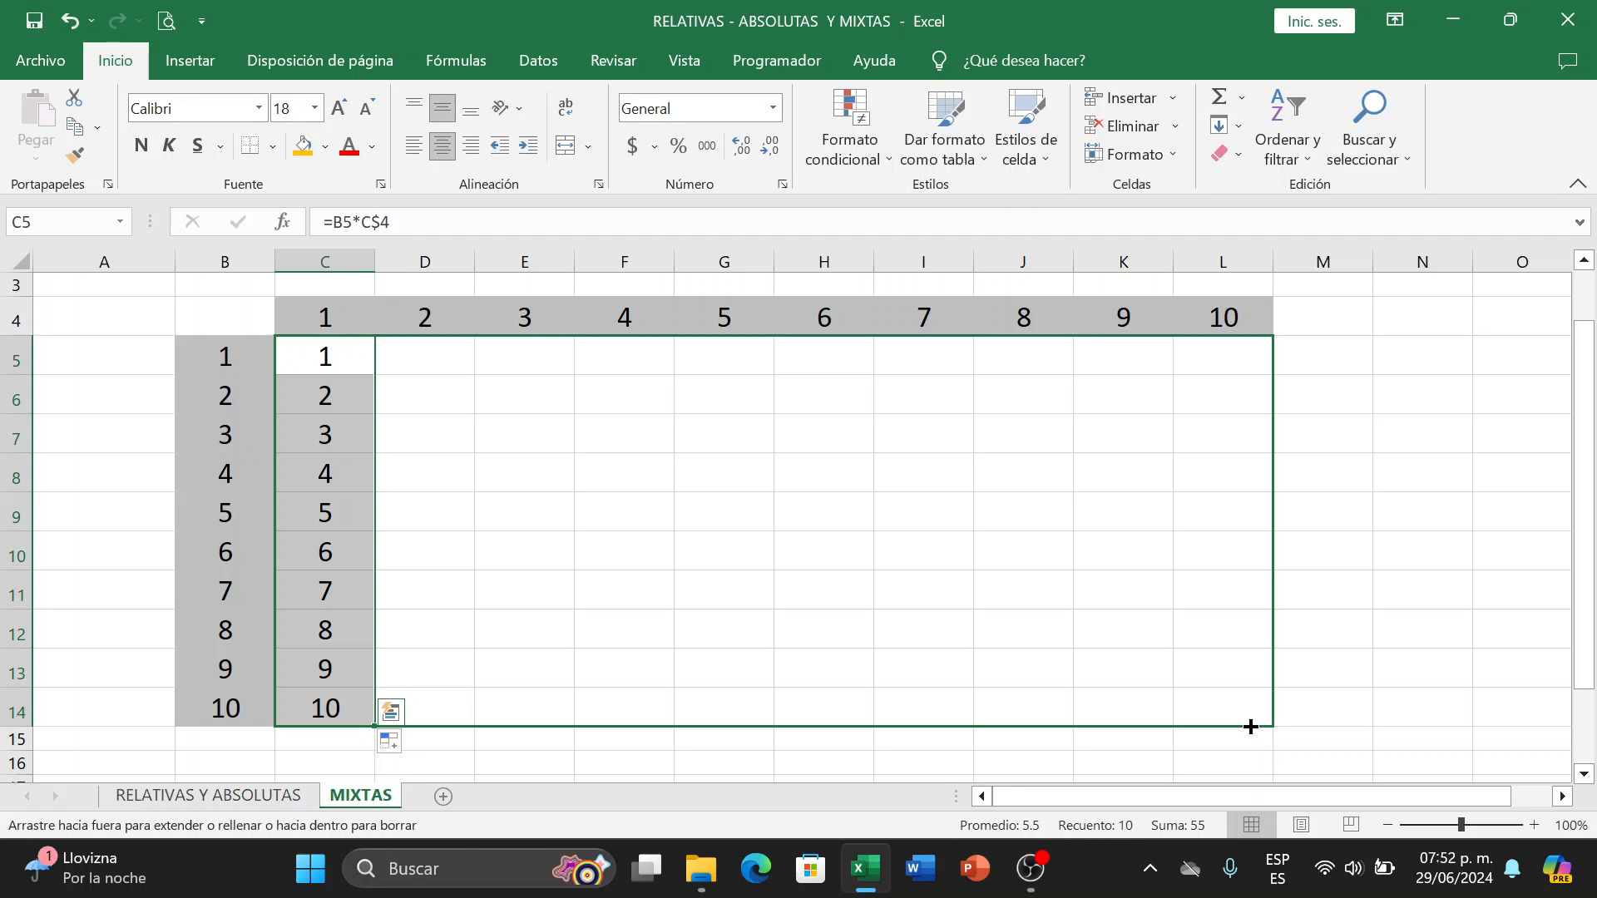
pyautogui.moveTo(1250, 726); pyautogui.dragTo(1250, 726)
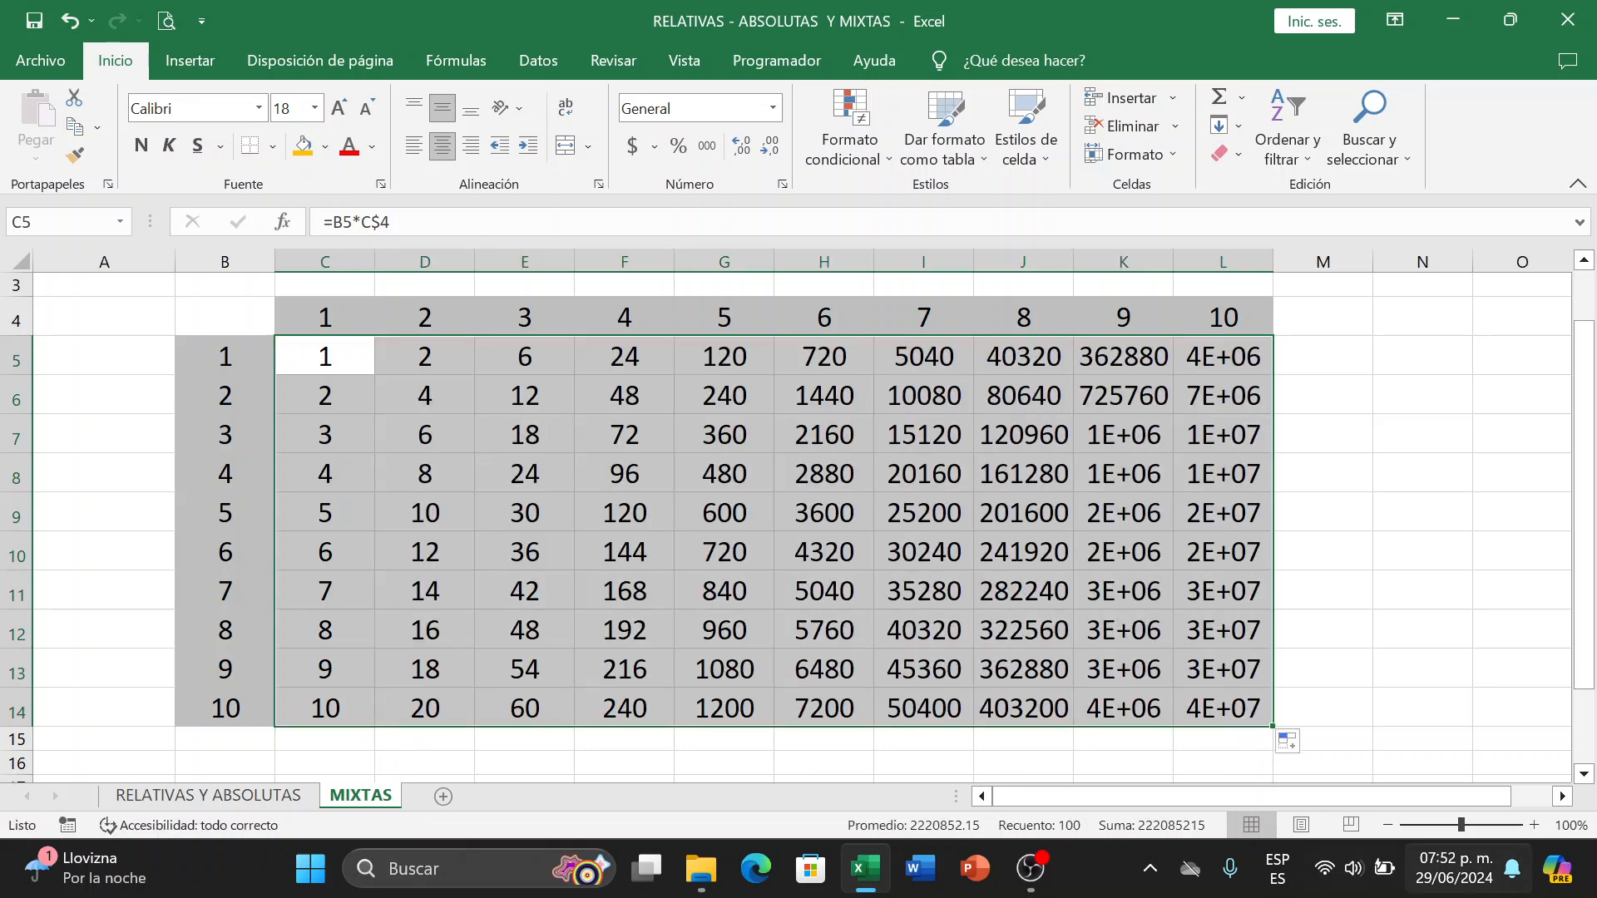
pyautogui.click(1403, 536)
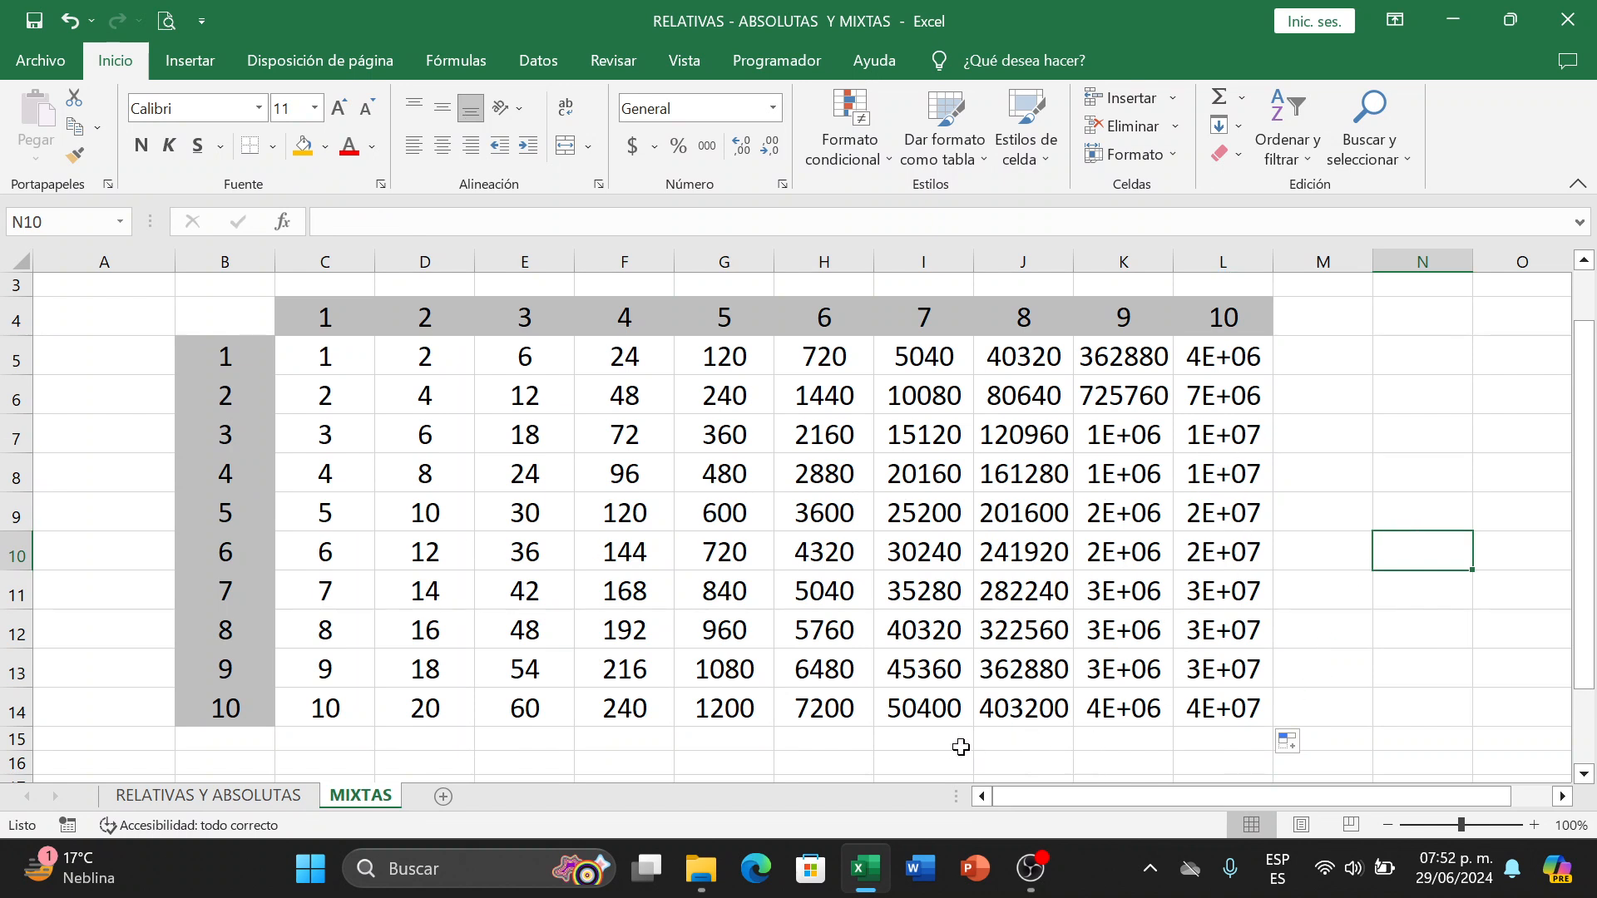
# Inspect the references in the D5 formula and compare them with C5 and the row headers in column B.
pyautogui.click(420, 359)
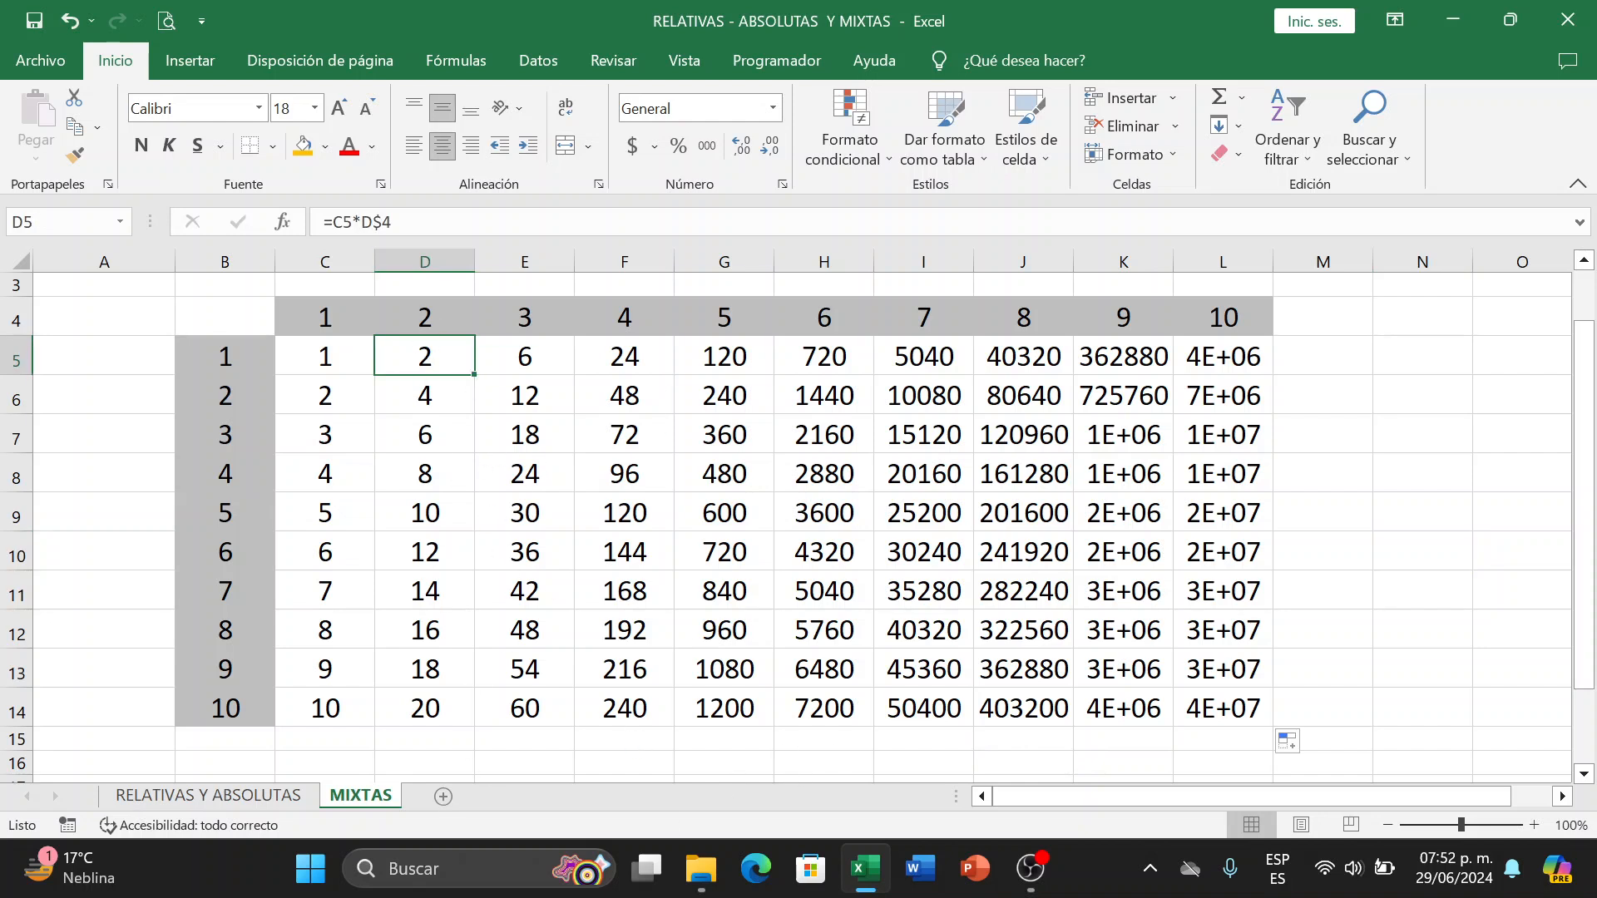
pyautogui.press('F2')
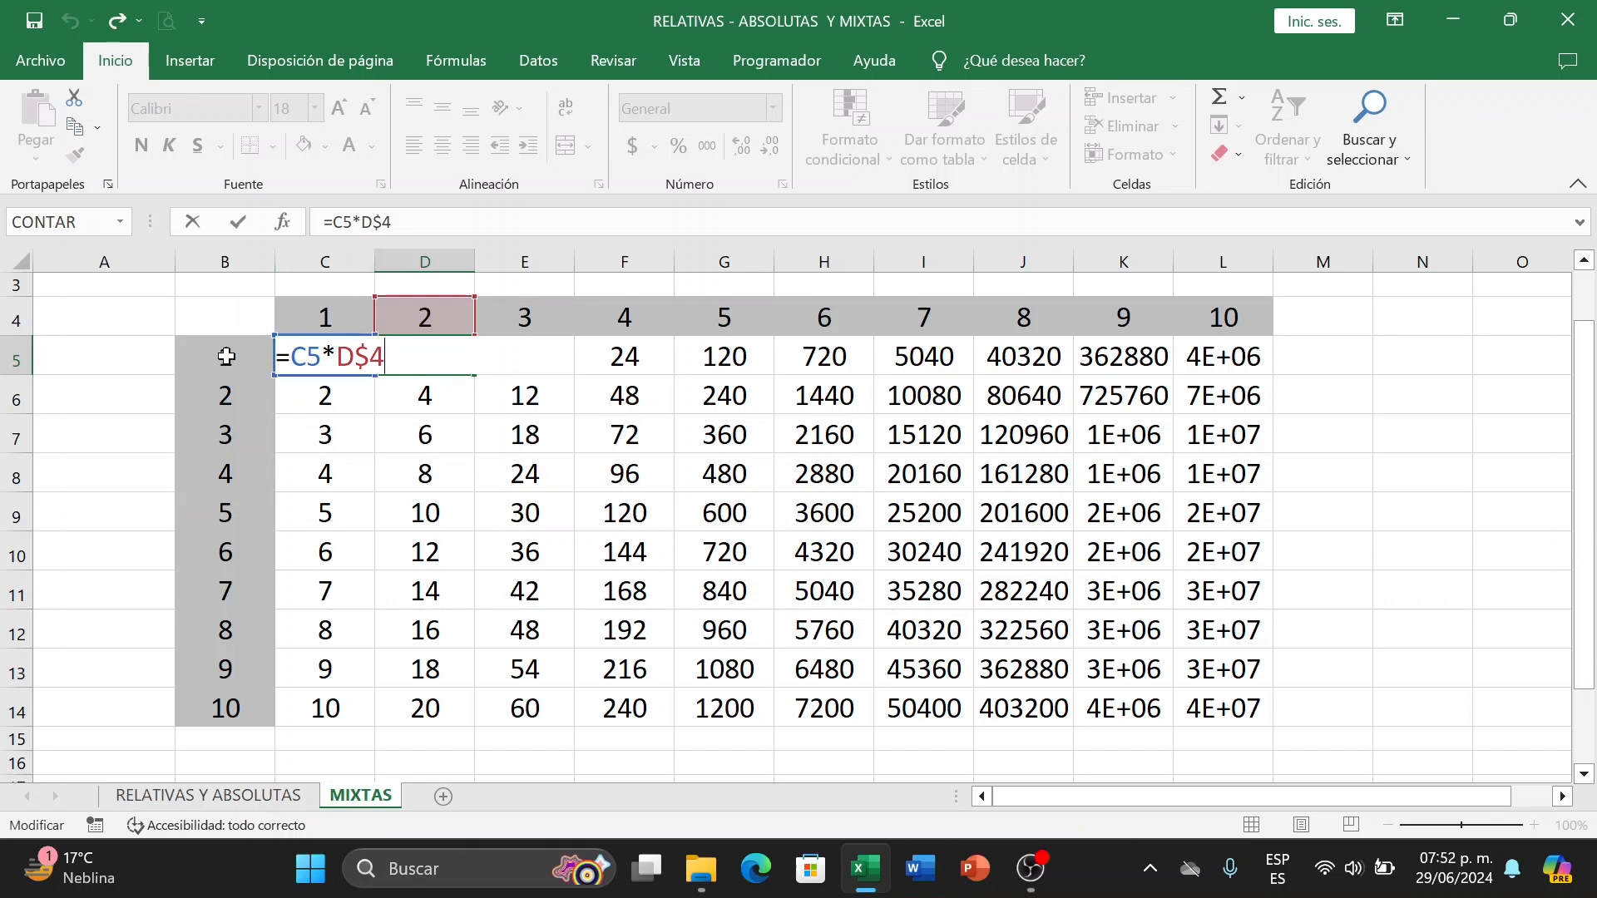
pyautogui.hotkey('ctrl', 'Return')
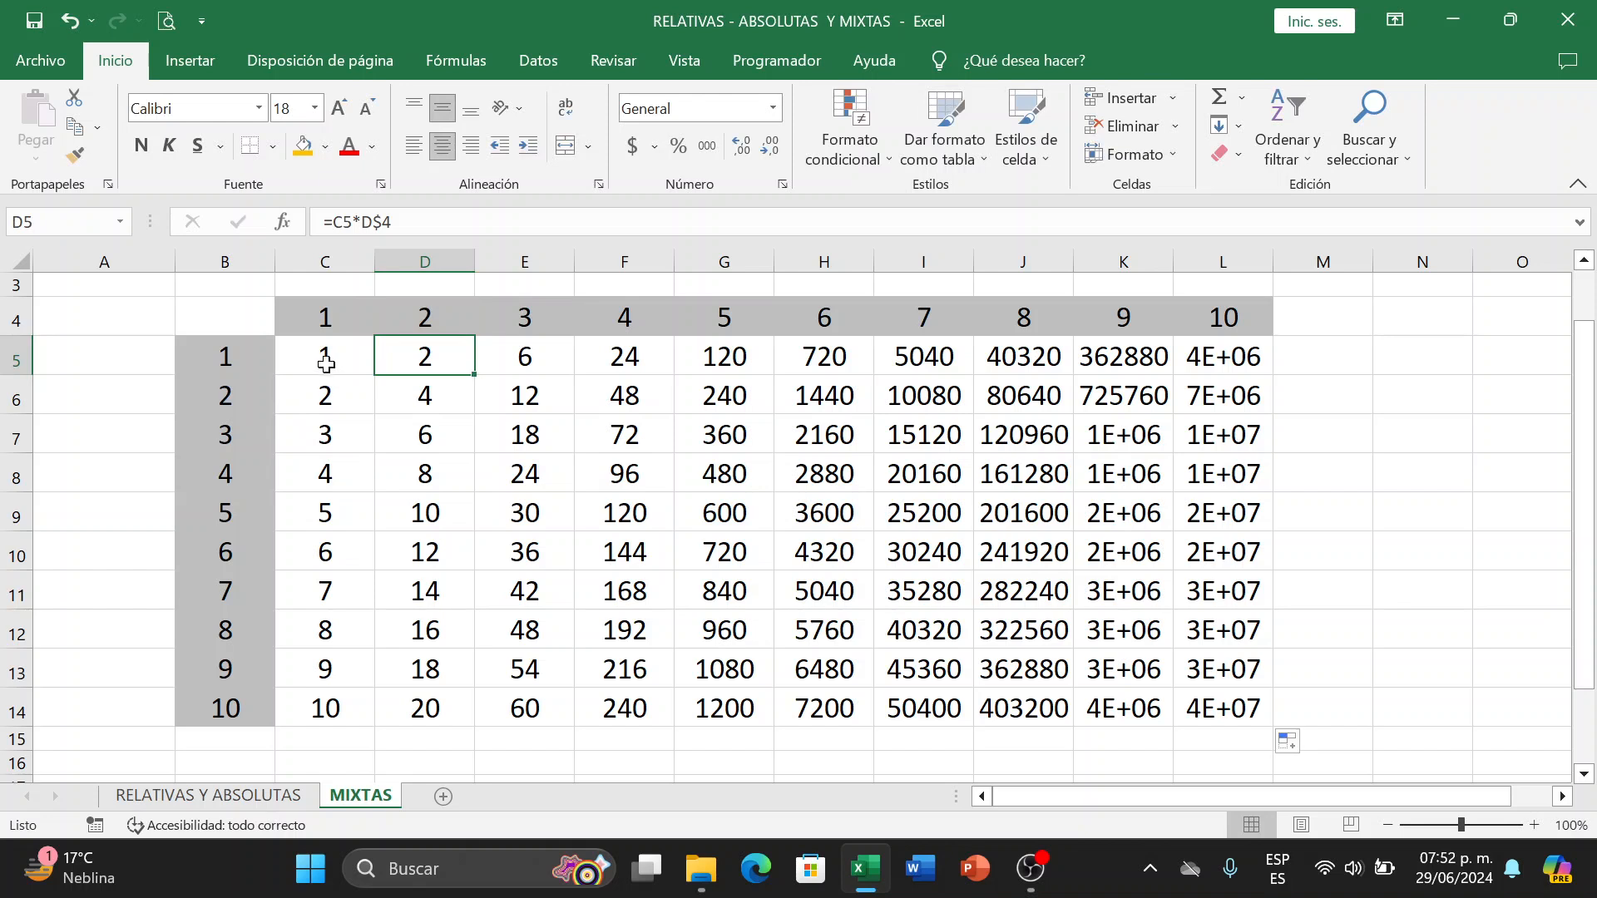
pyautogui.click(328, 365)
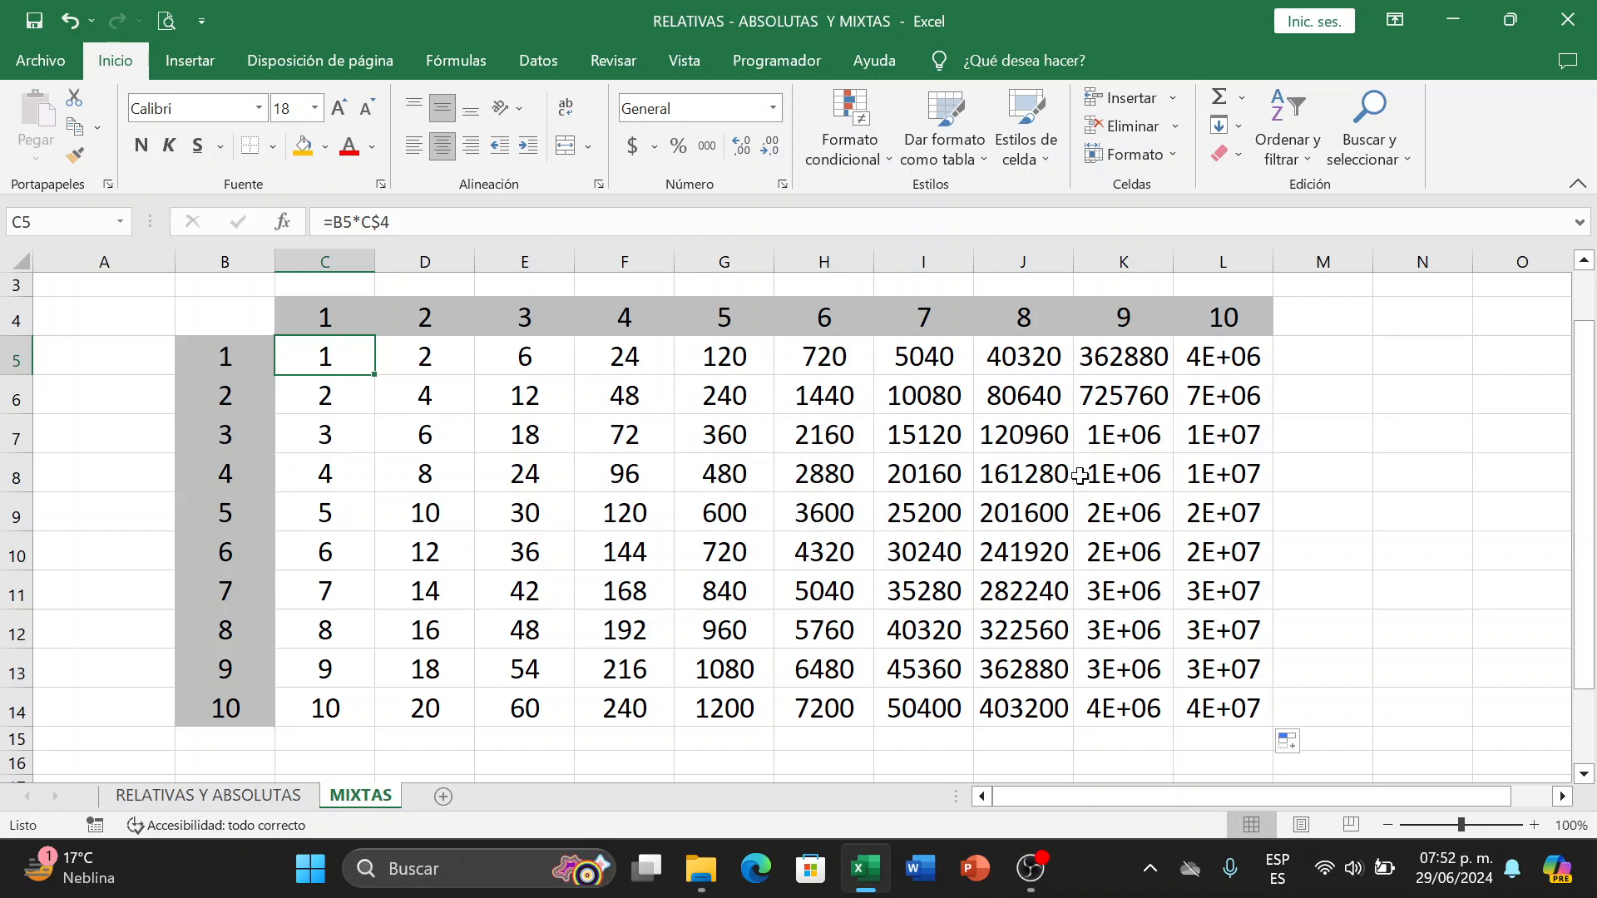
pyautogui.click(224, 260)
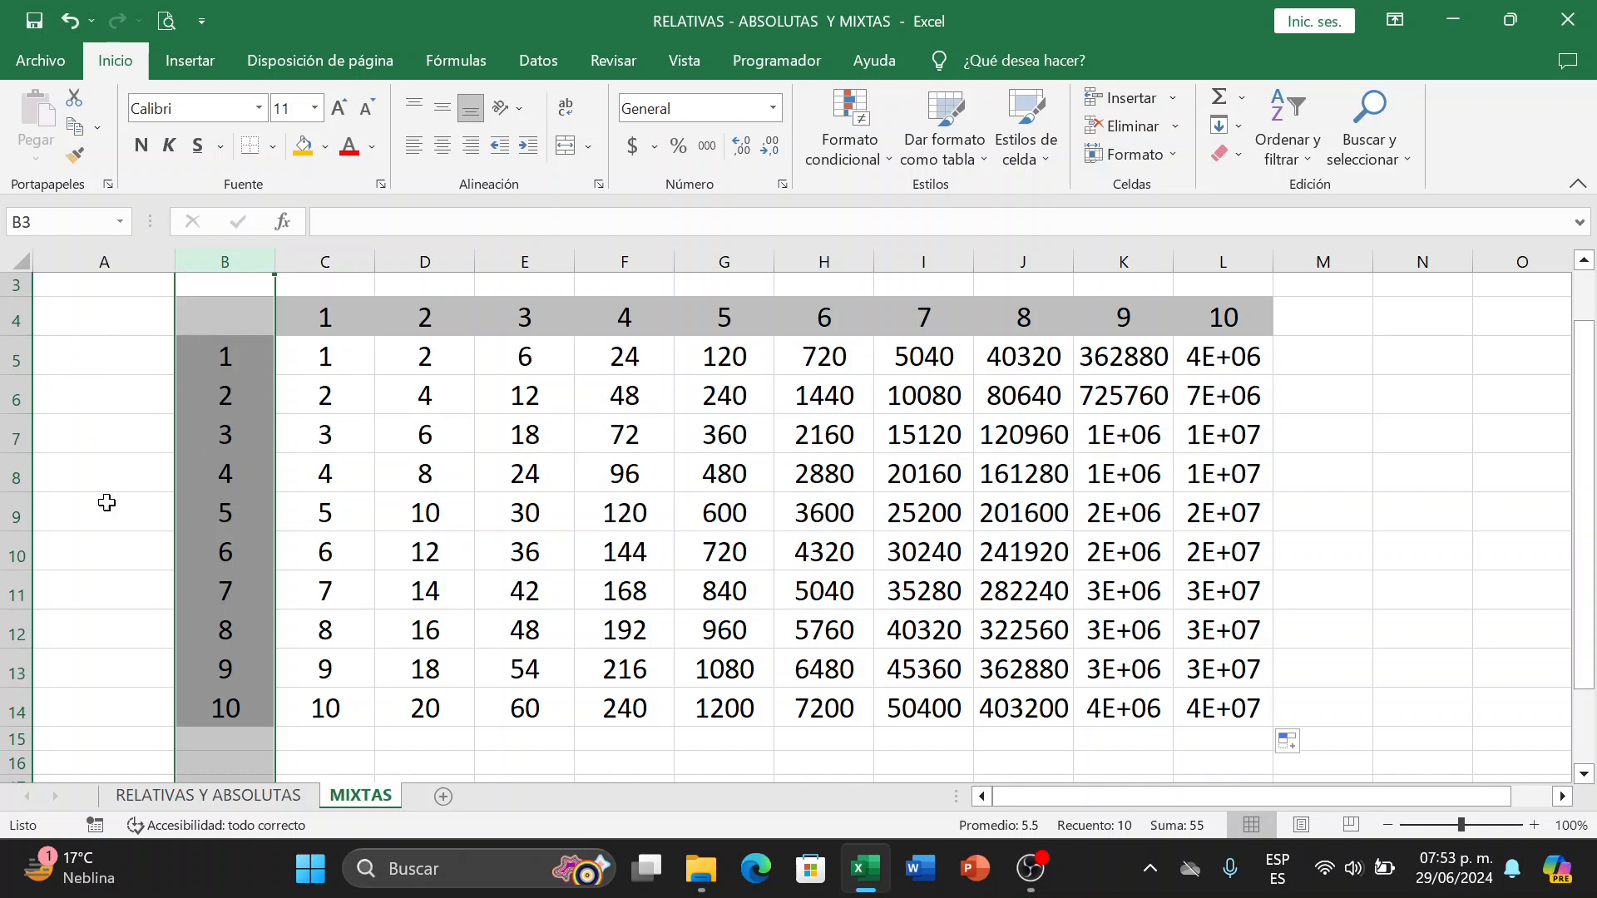
# Lock the column of the row-header reference in C5 so the formula reads =$B5*C$4.
pyautogui.click(327, 365)
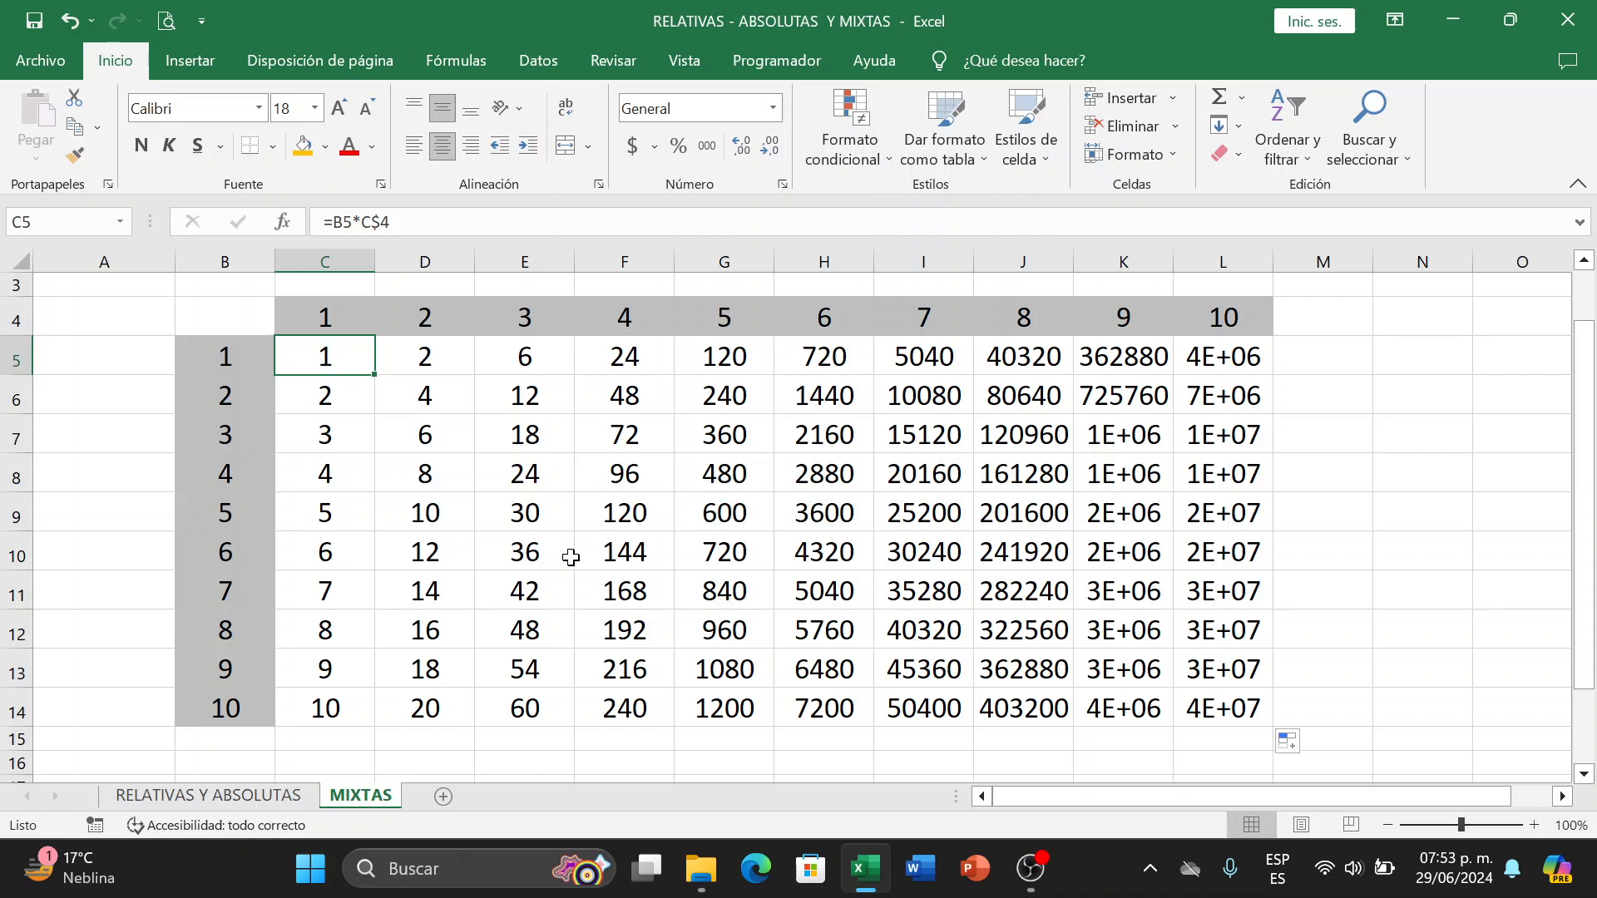
pyautogui.press('F2')
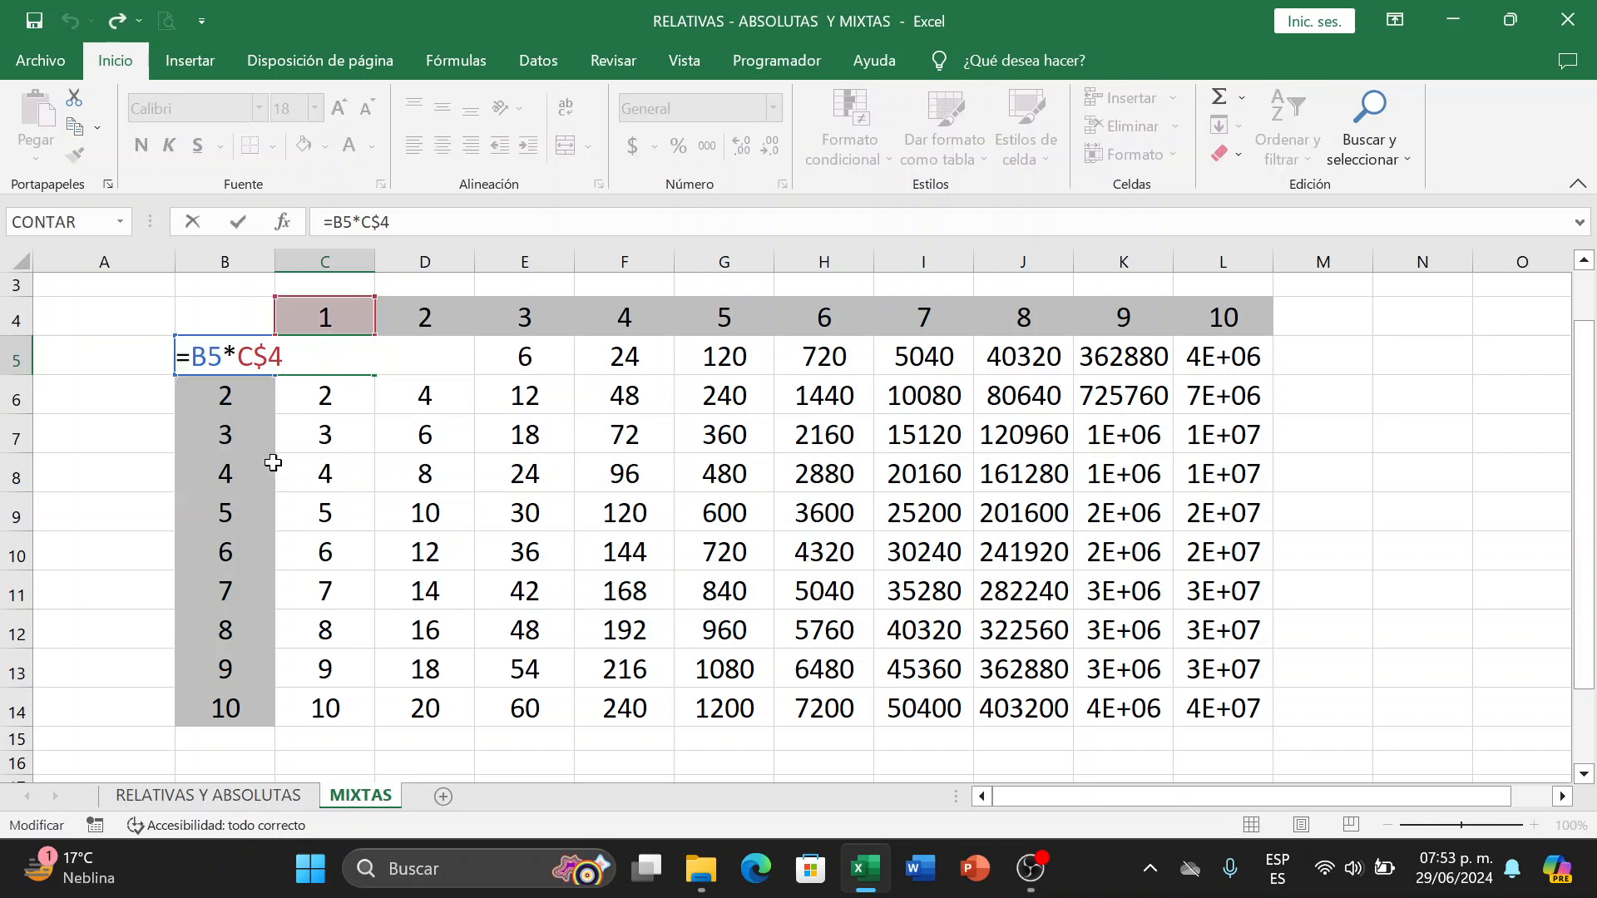
pyautogui.click(190, 356)
pyautogui.write('$')
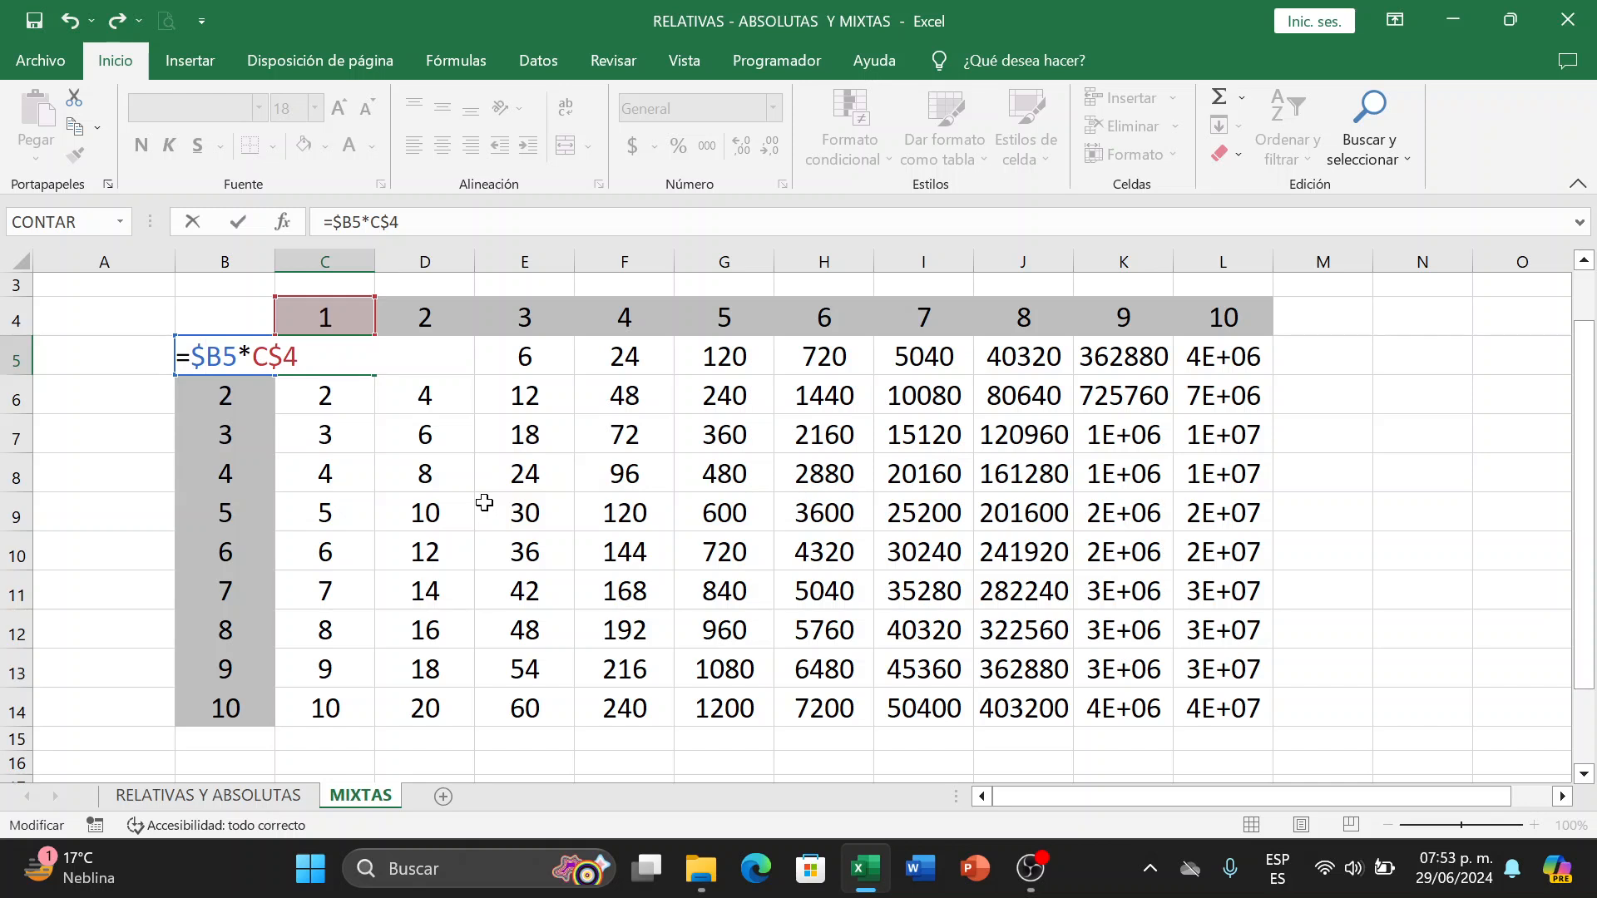
pyautogui.press('Return')
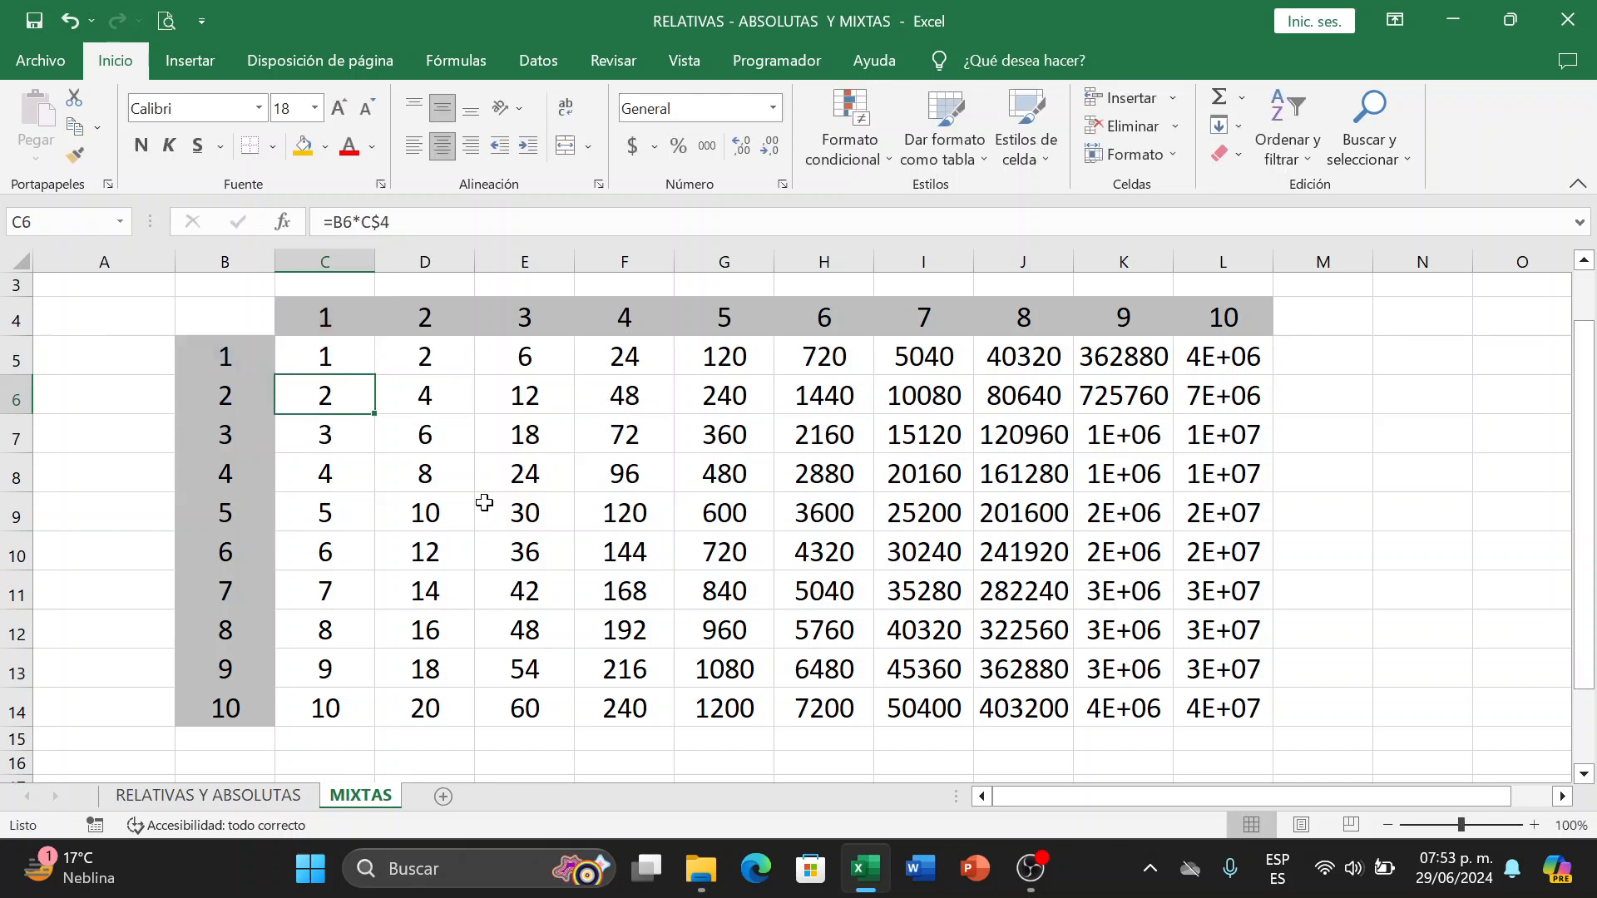
# Fill the mixed-reference formula from C5 down to C14 and across to column L to complete the multiplication table.
pyautogui.click(332, 357)
pyautogui.moveTo(376, 377); pyautogui.dragTo(362, 725)
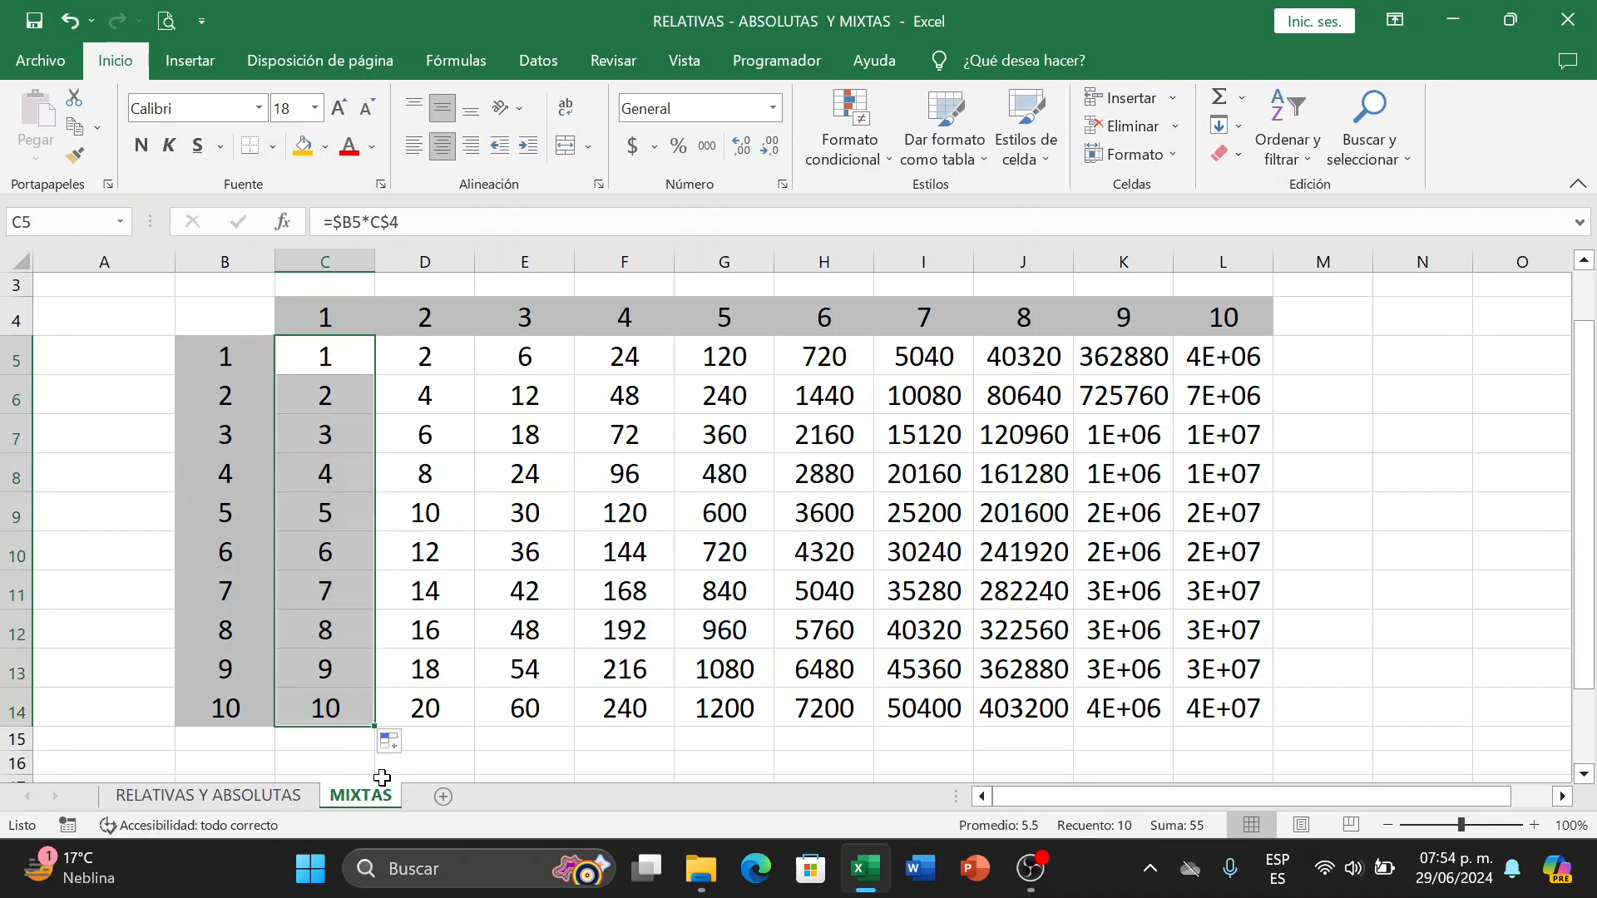
pyautogui.moveTo(672, 723); pyautogui.dragTo(1273, 736)
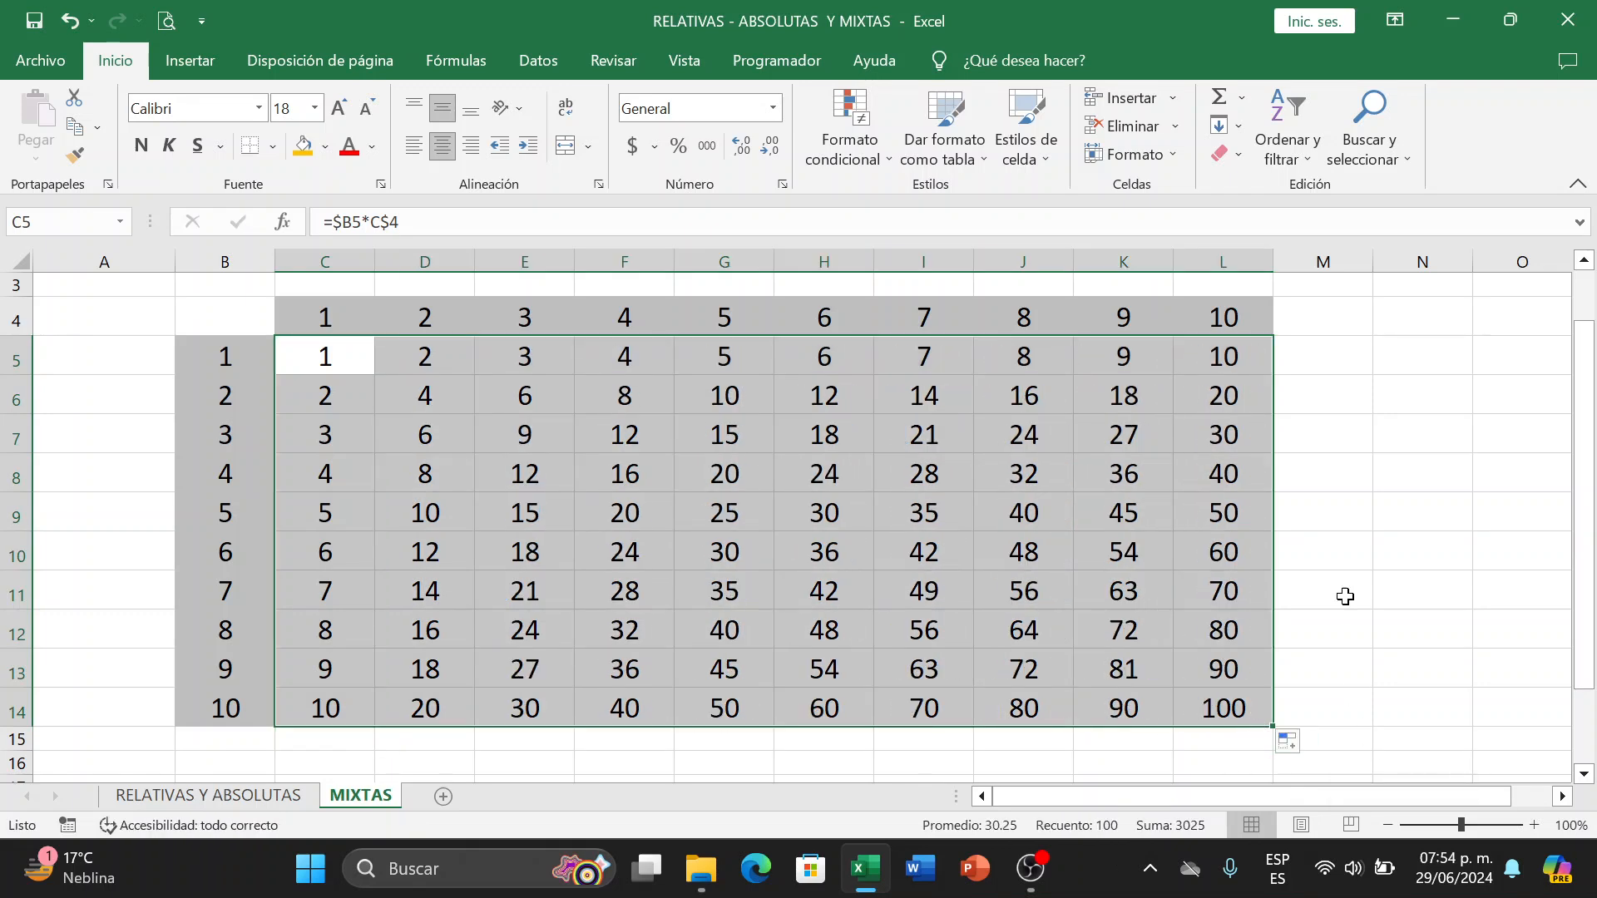
pyautogui.click(1364, 536)
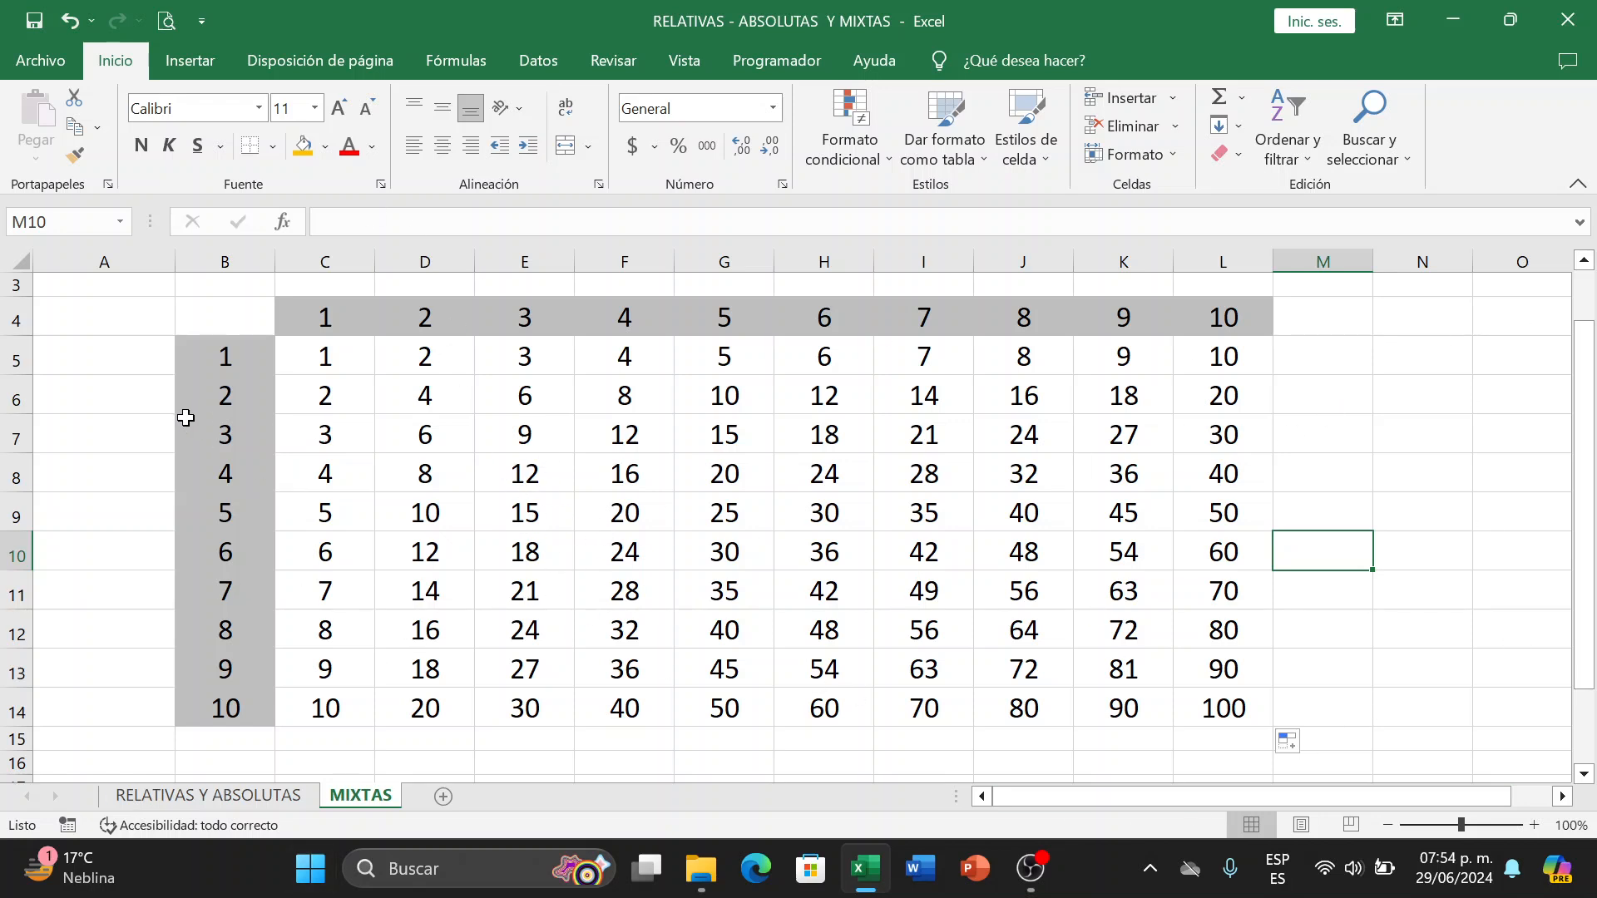
# Enter =FORMULATEXTO(C5) in A5 to display the C5 formula as text.
pyautogui.click(93, 352)
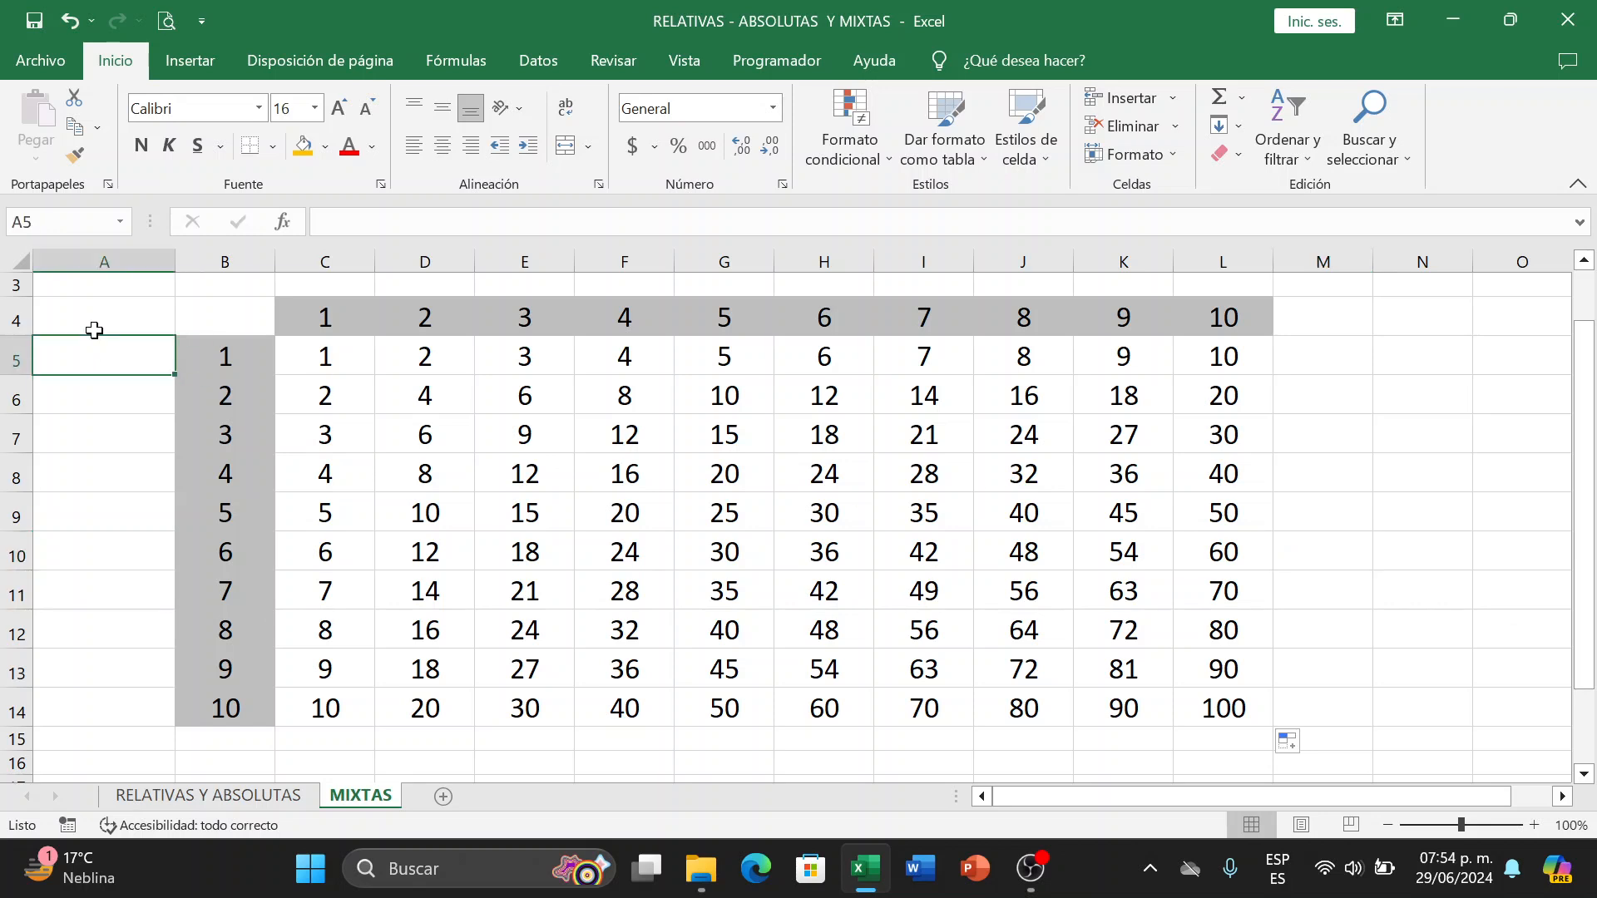
pyautogui.write('=for')
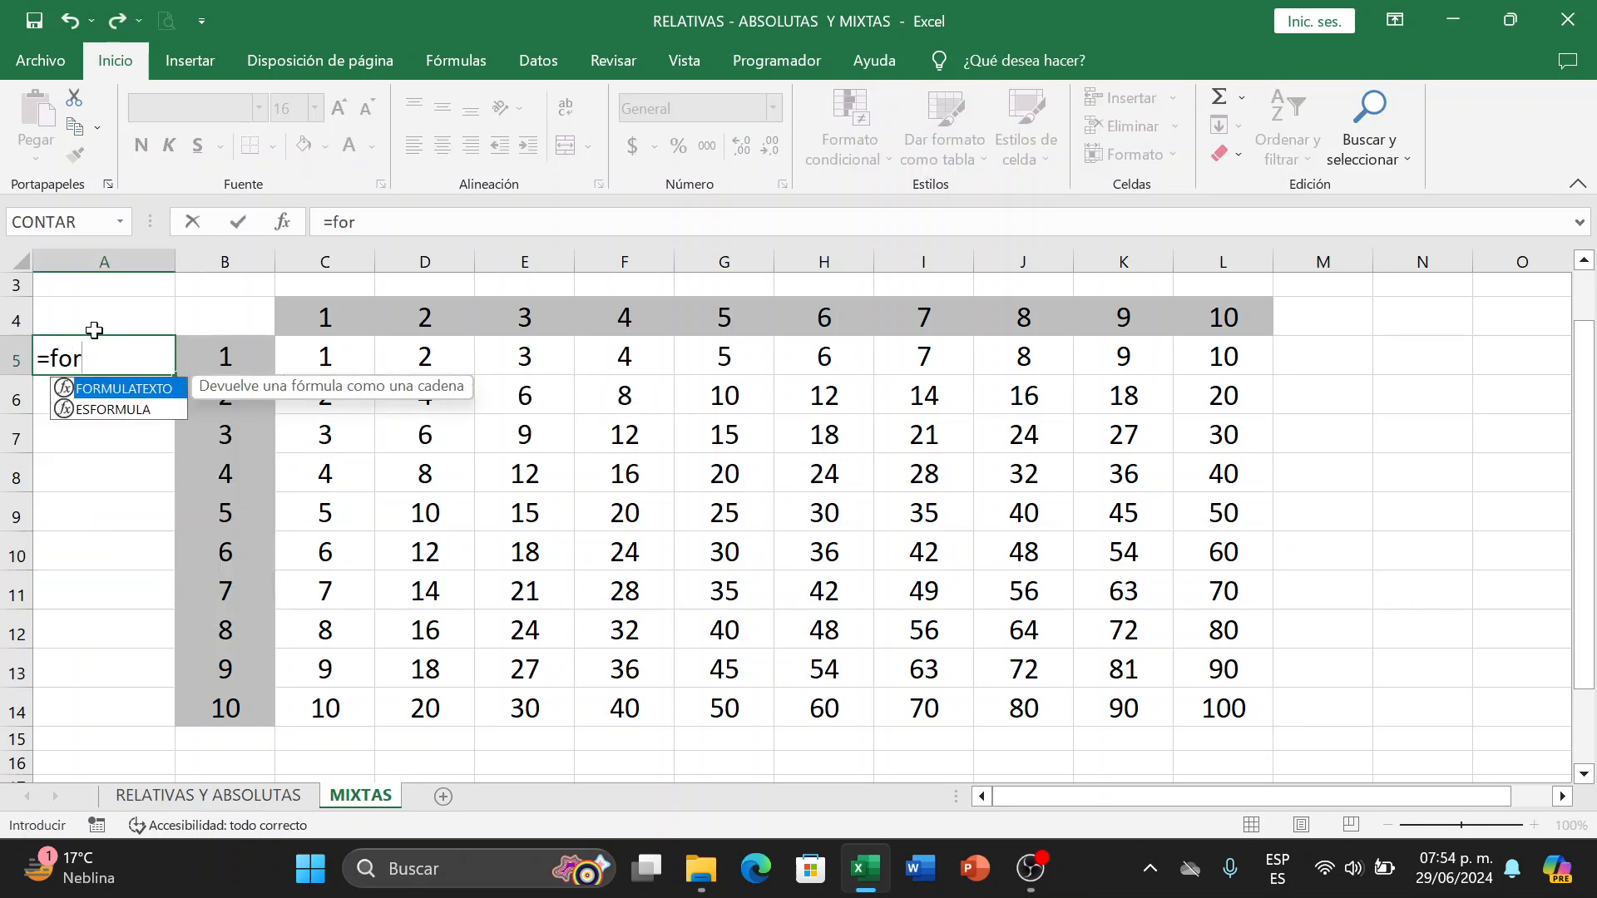
pyautogui.press('Tab')
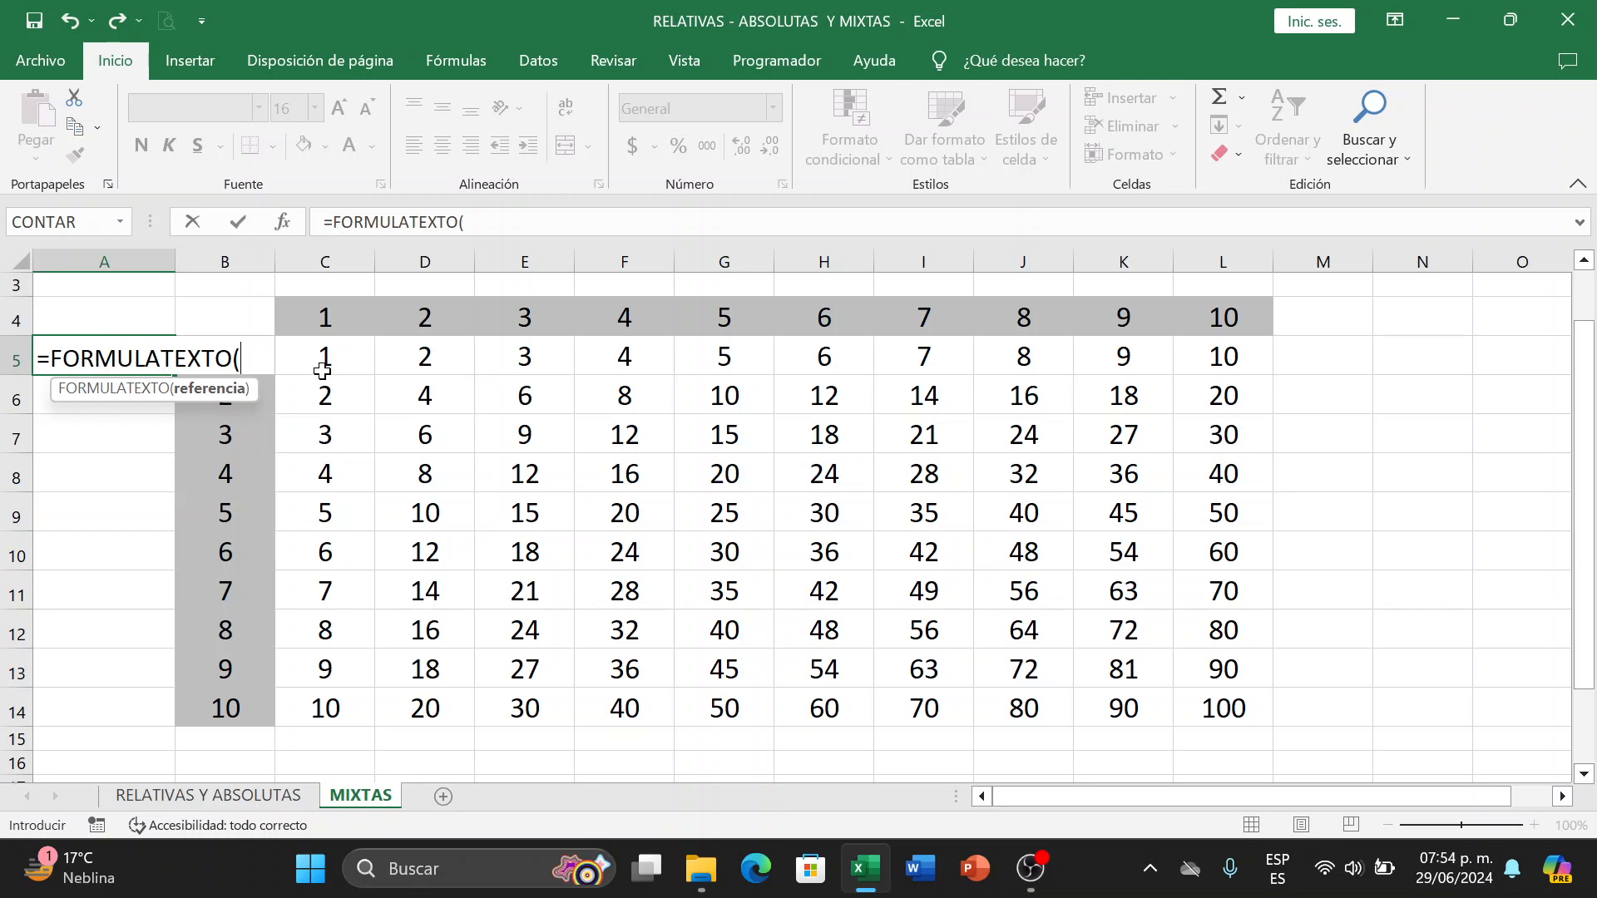
pyautogui.click(322, 358)
pyautogui.write(')')
pyautogui.press('Return')
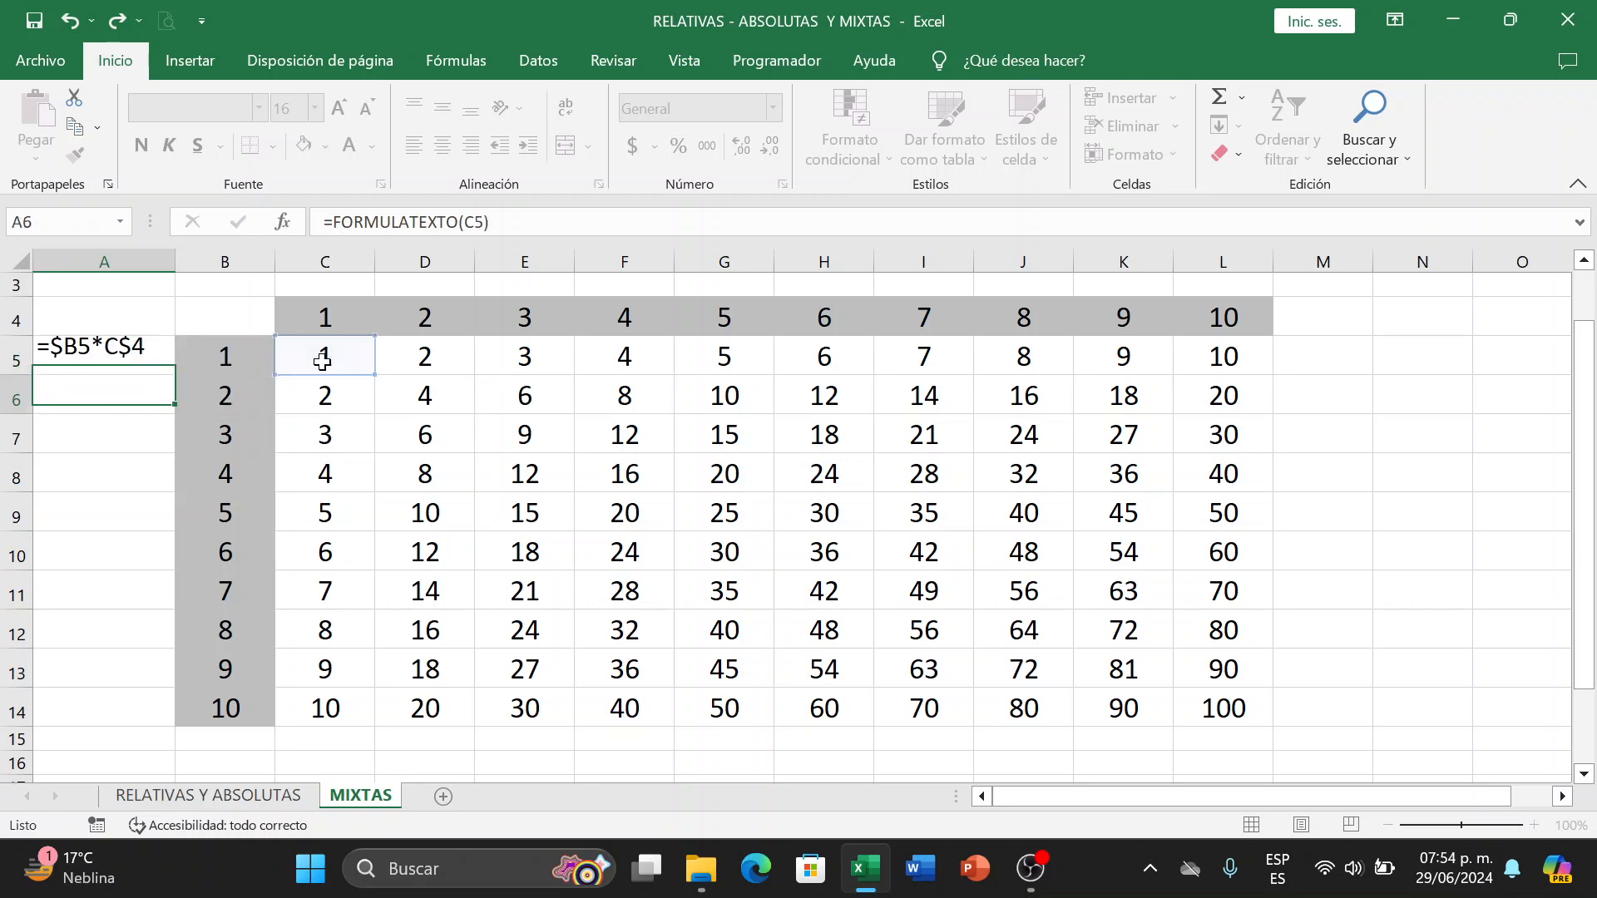
# Enlarge the text in A5 to size 22 and widen column A to fit it.
pyautogui.click(98, 363)
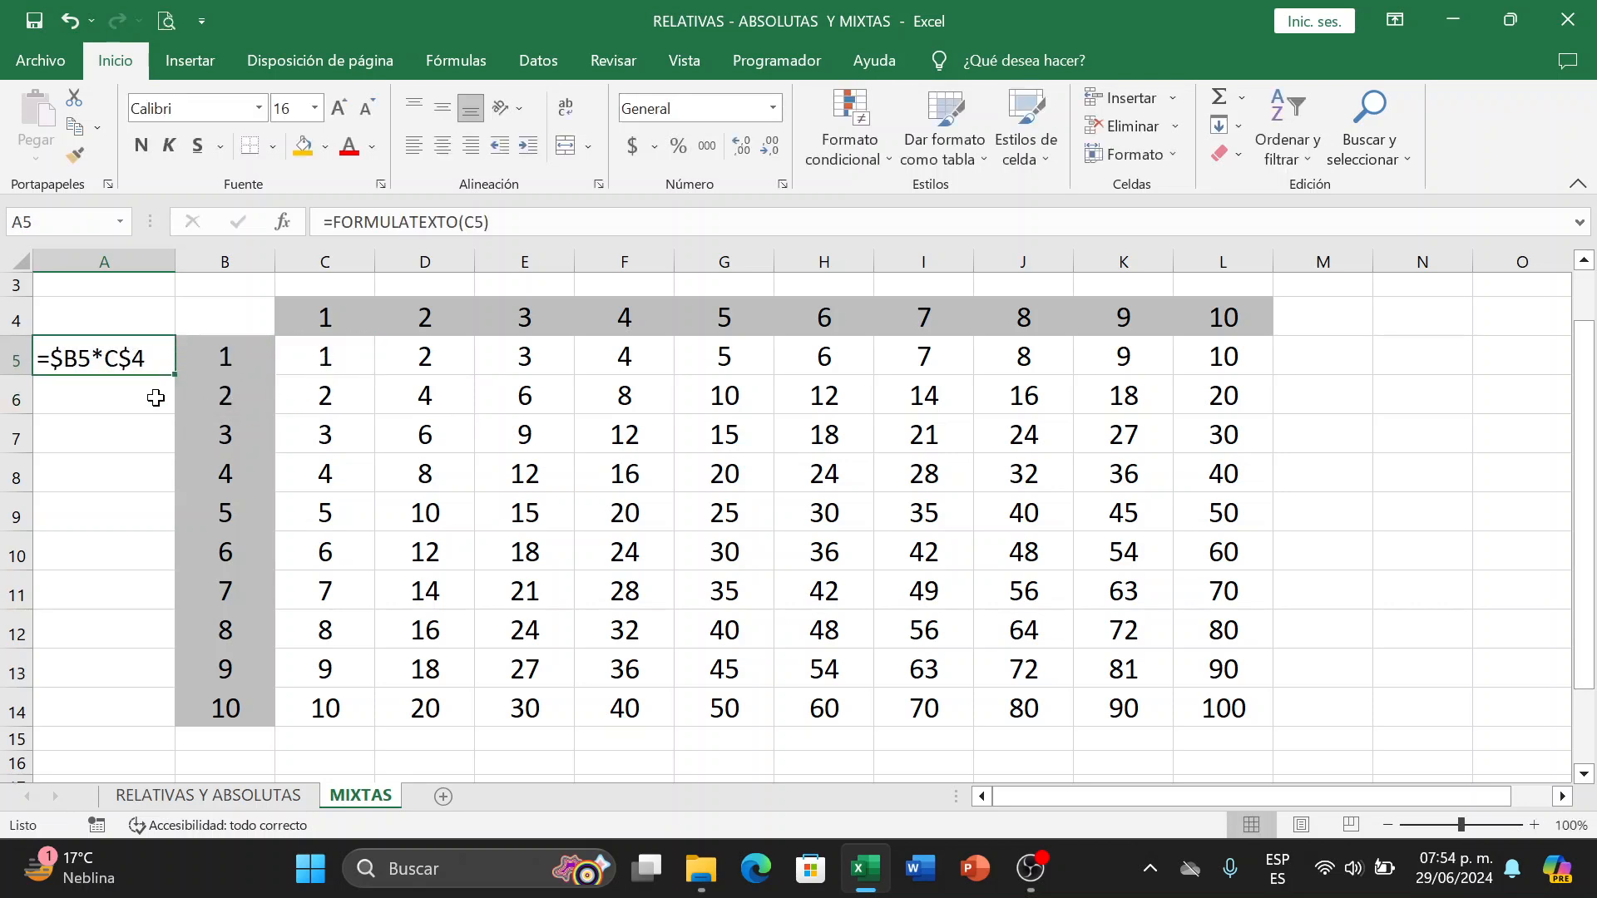
pyautogui.click(337, 108)
pyautogui.click(337, 108)
pyautogui.click(337, 108)
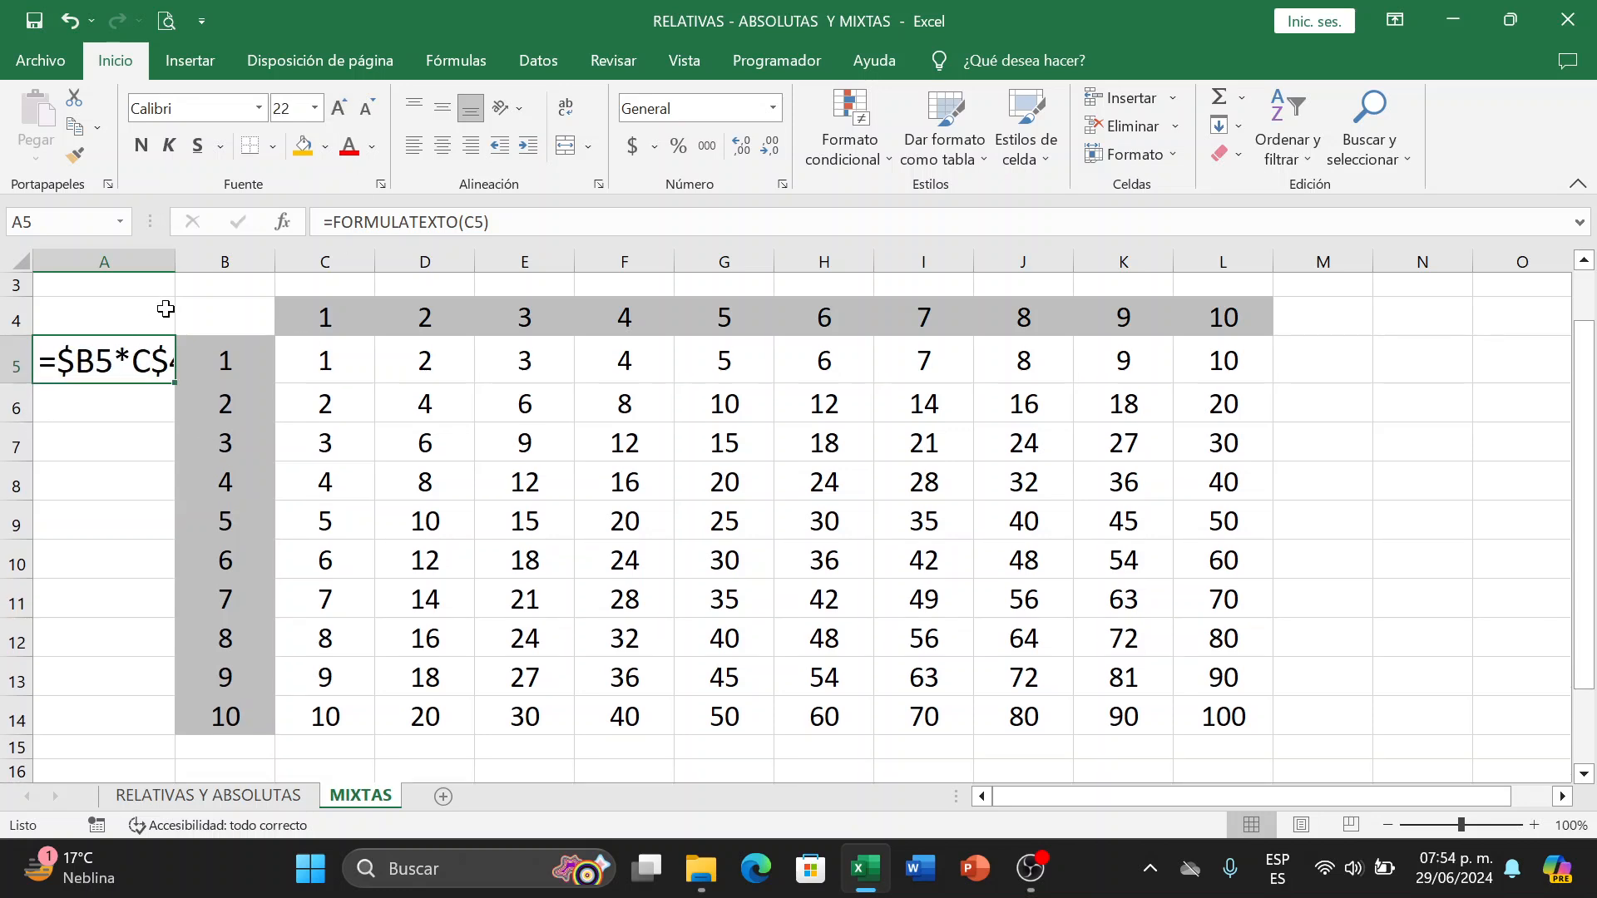
pyautogui.moveTo(175, 261); pyautogui.dragTo(210, 261)
pyautogui.click(170, 562)
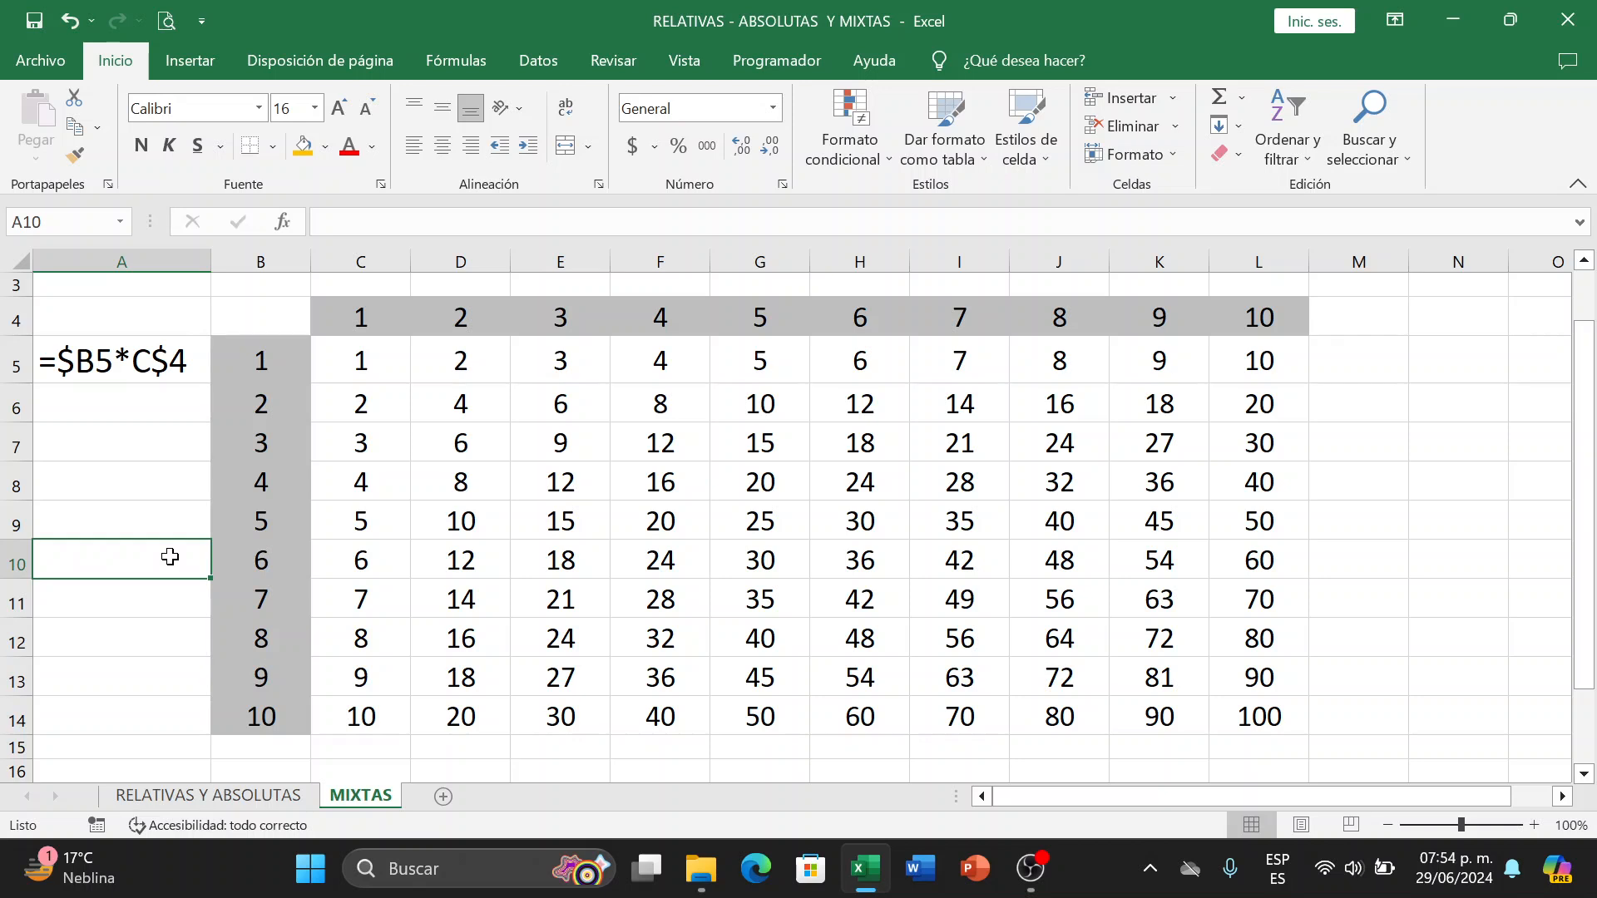
pyautogui.click(108, 369)
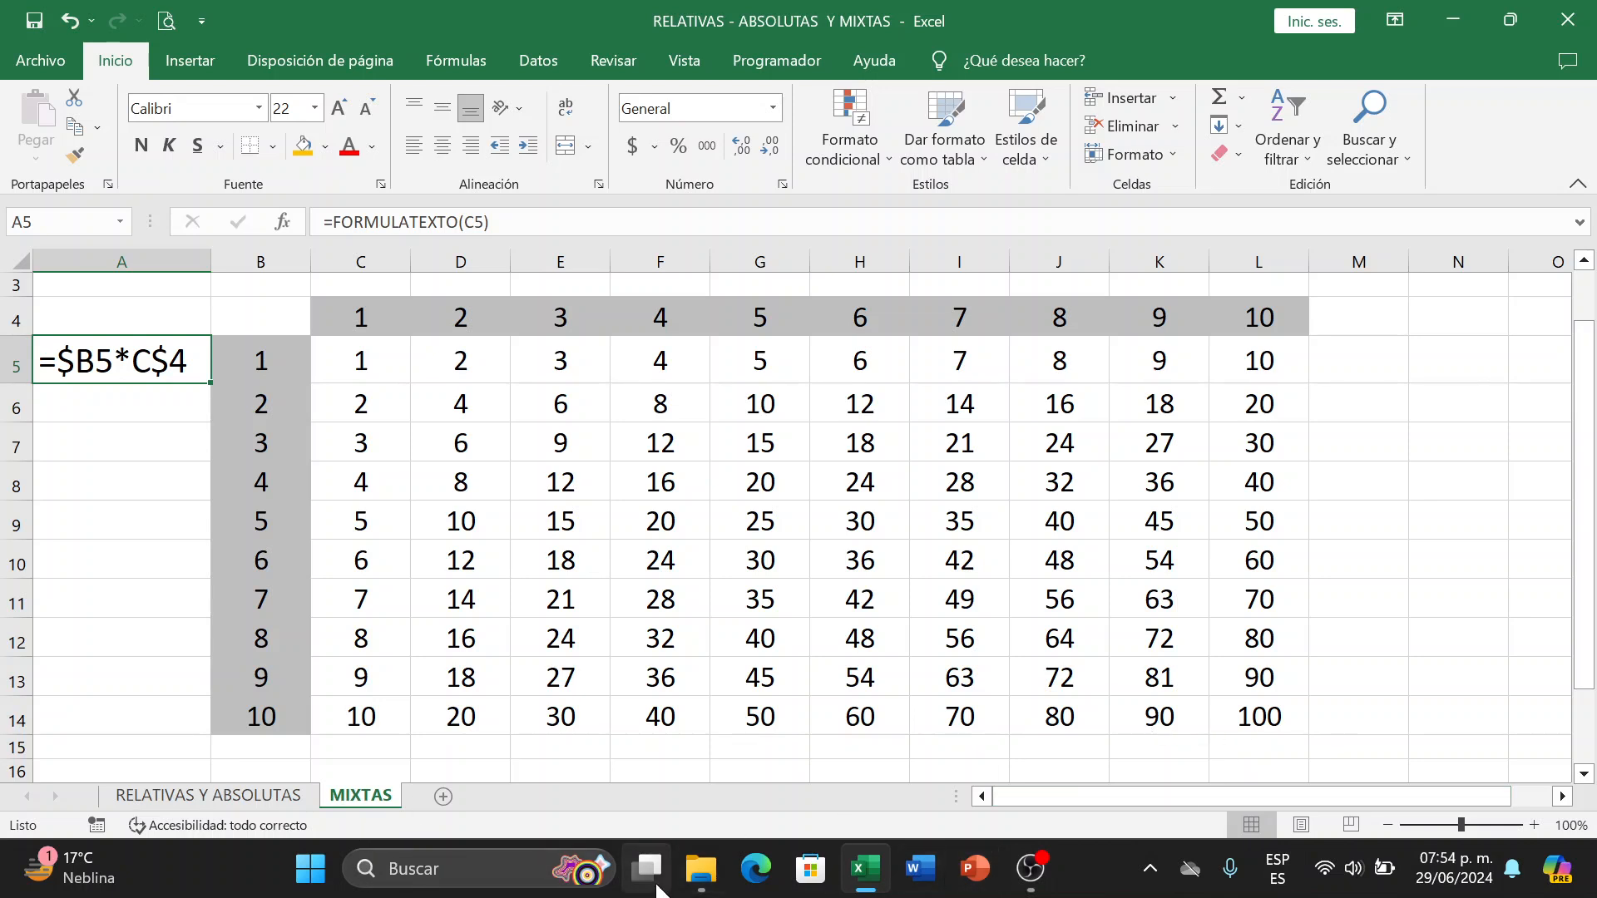
pyautogui.click(1391, 395)
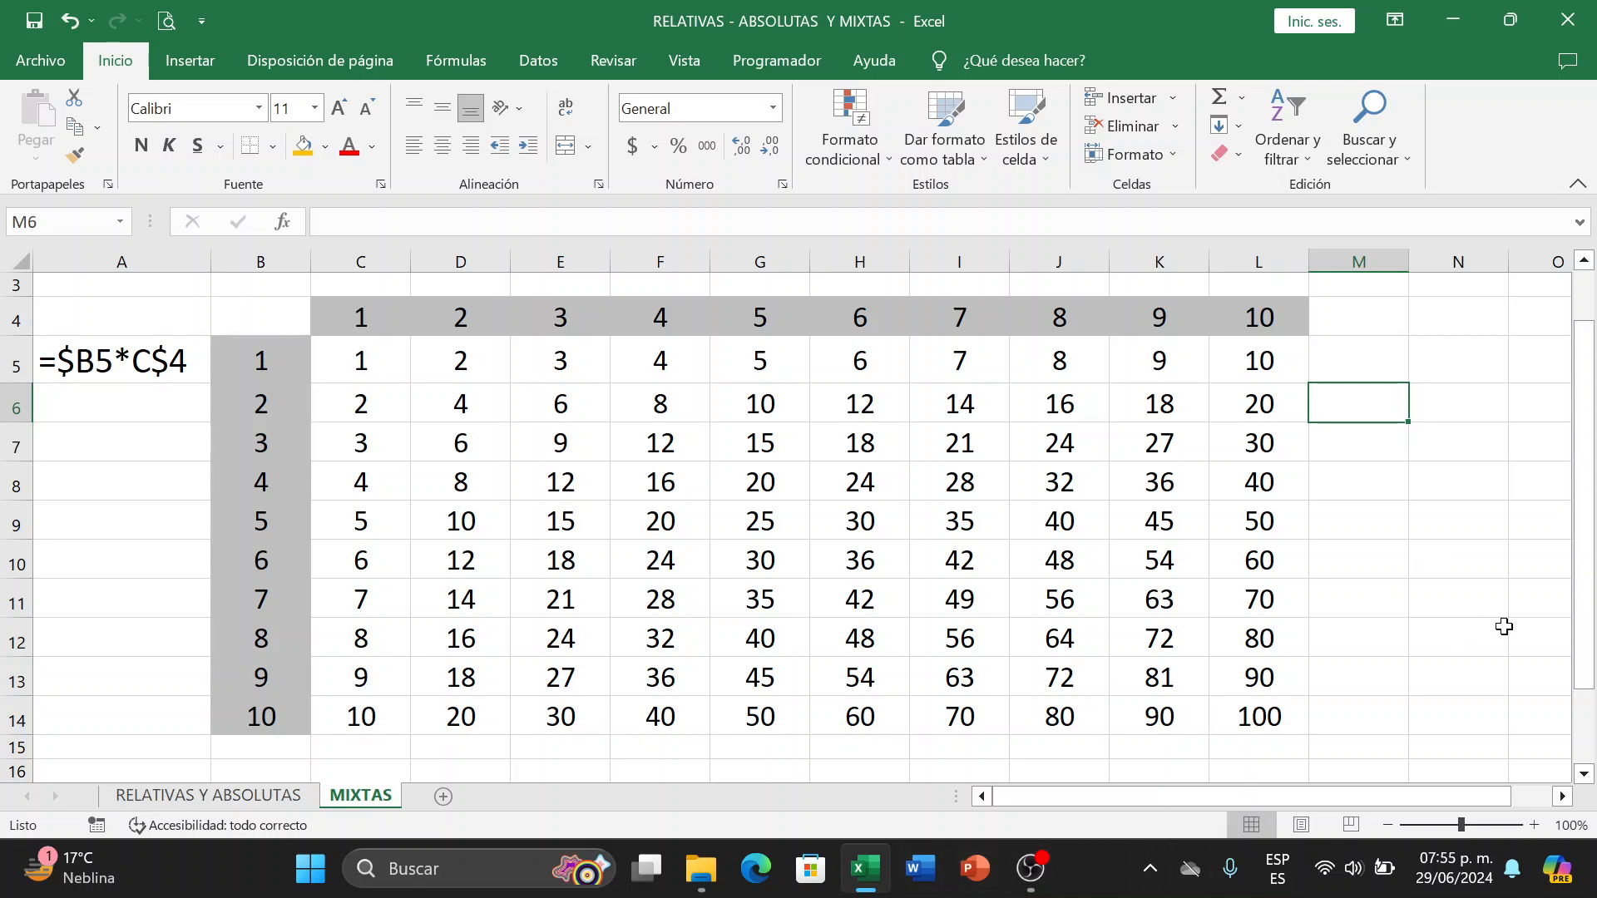
pyautogui.click(1438, 601)
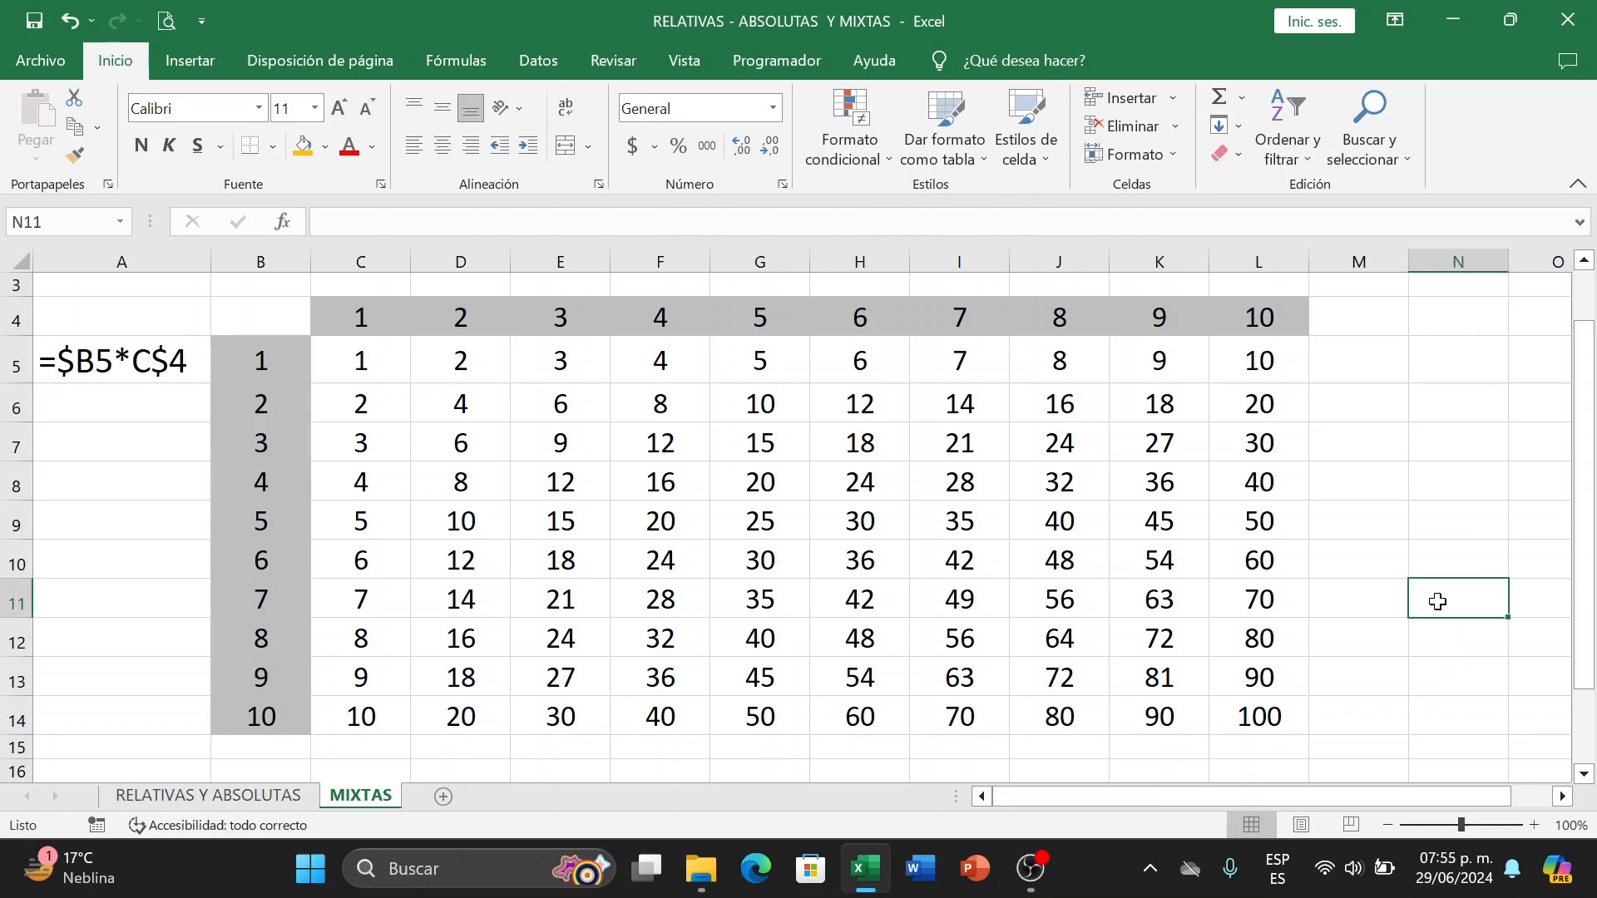